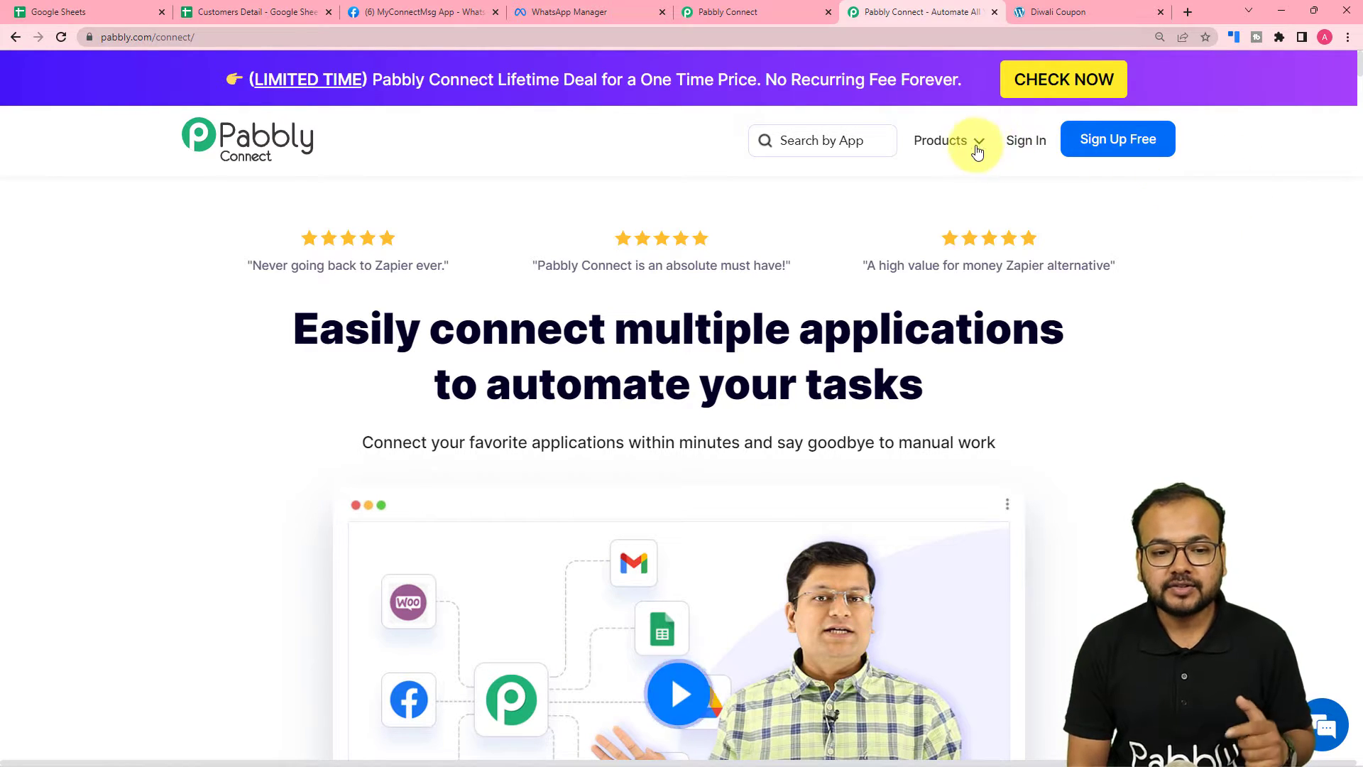
Step: Create a new Pabbly Connect workflow named "Diwali Discounts on WhatsApp"
{"action": "left_click", "coordinate": [936, 141]}
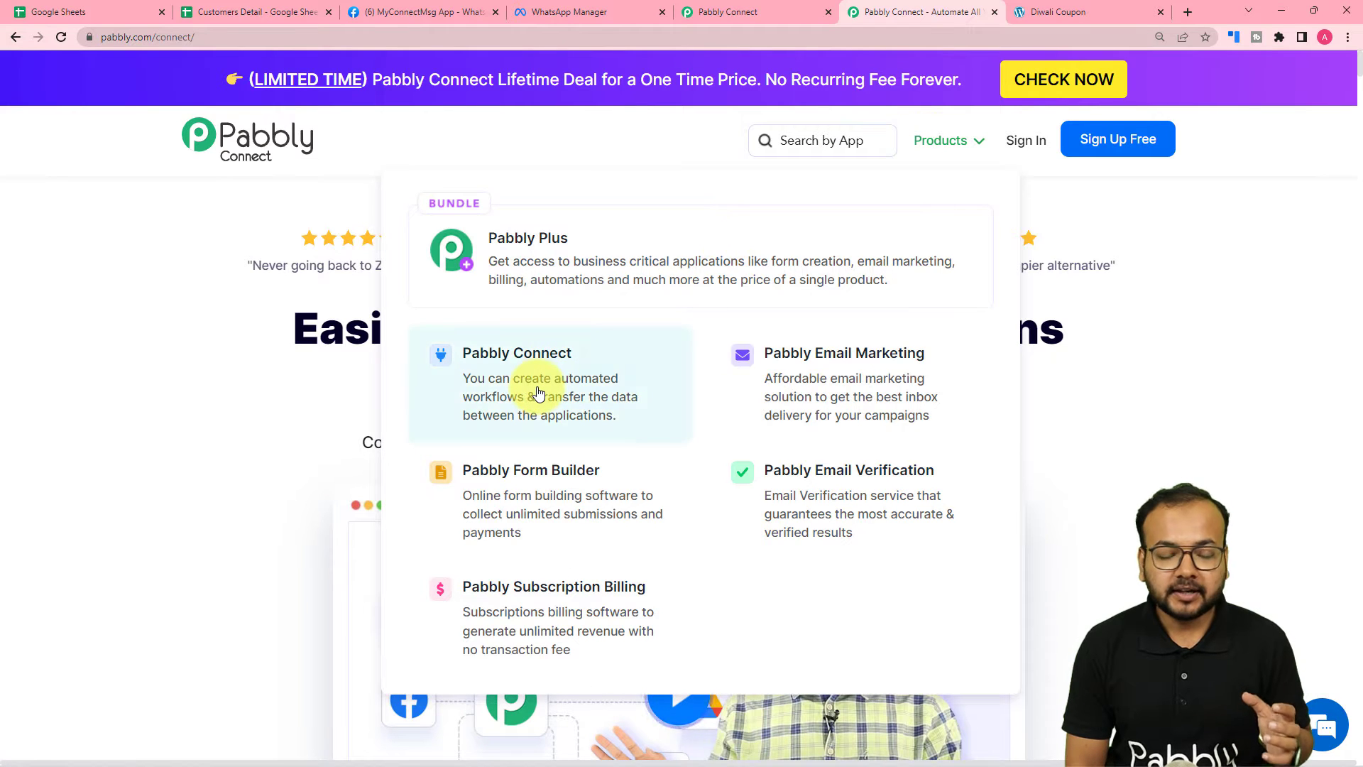
{"action": "left_click", "coordinate": [703, 12]}
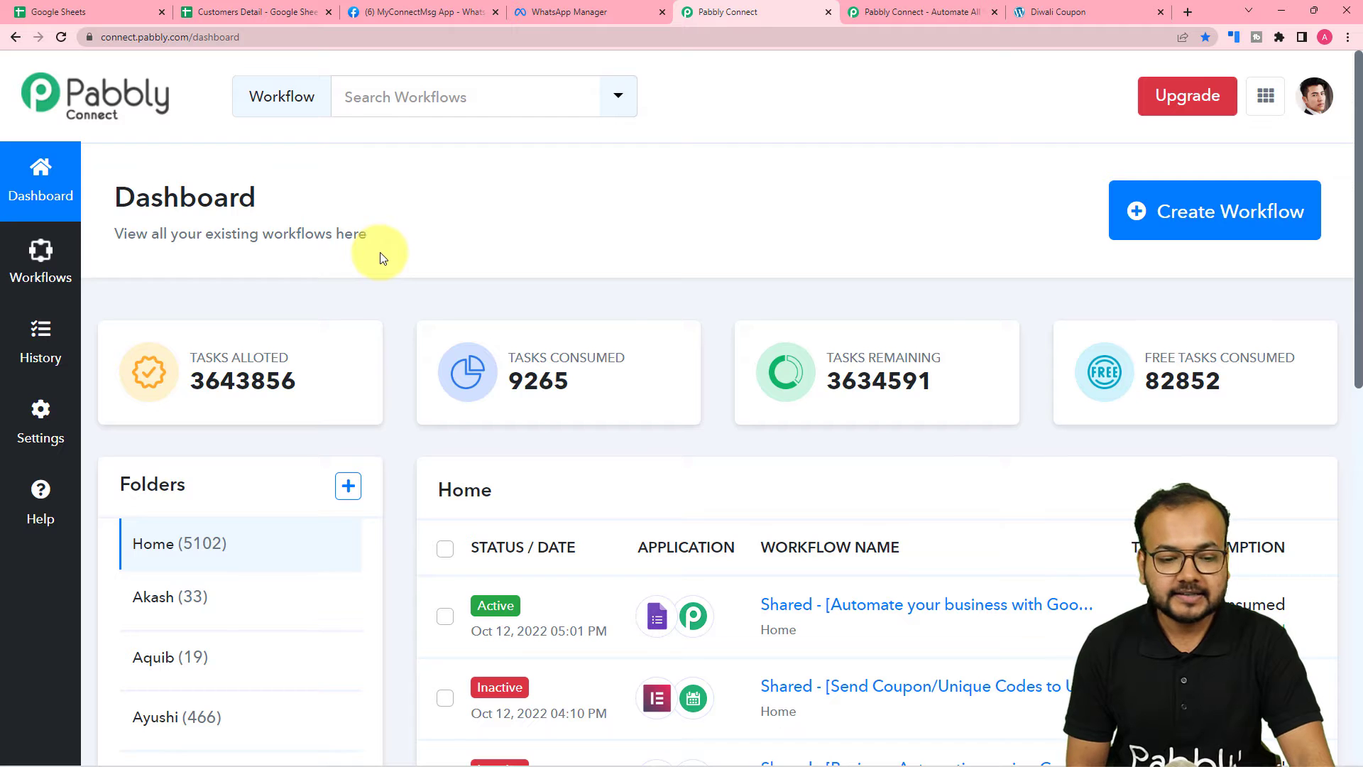
{"action": "left_click", "coordinate": [1219, 222]}
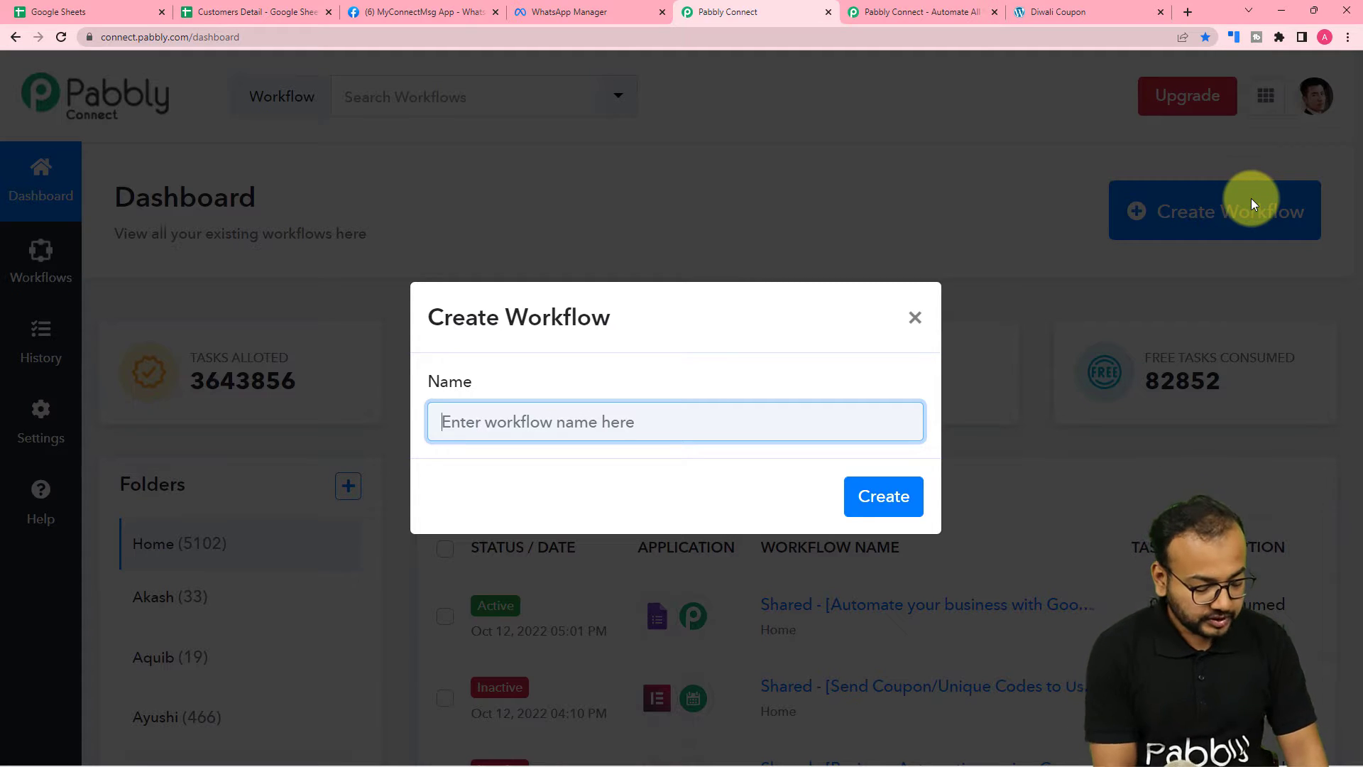
{"action": "type", "text": "Diwali Discounts on Wh"}
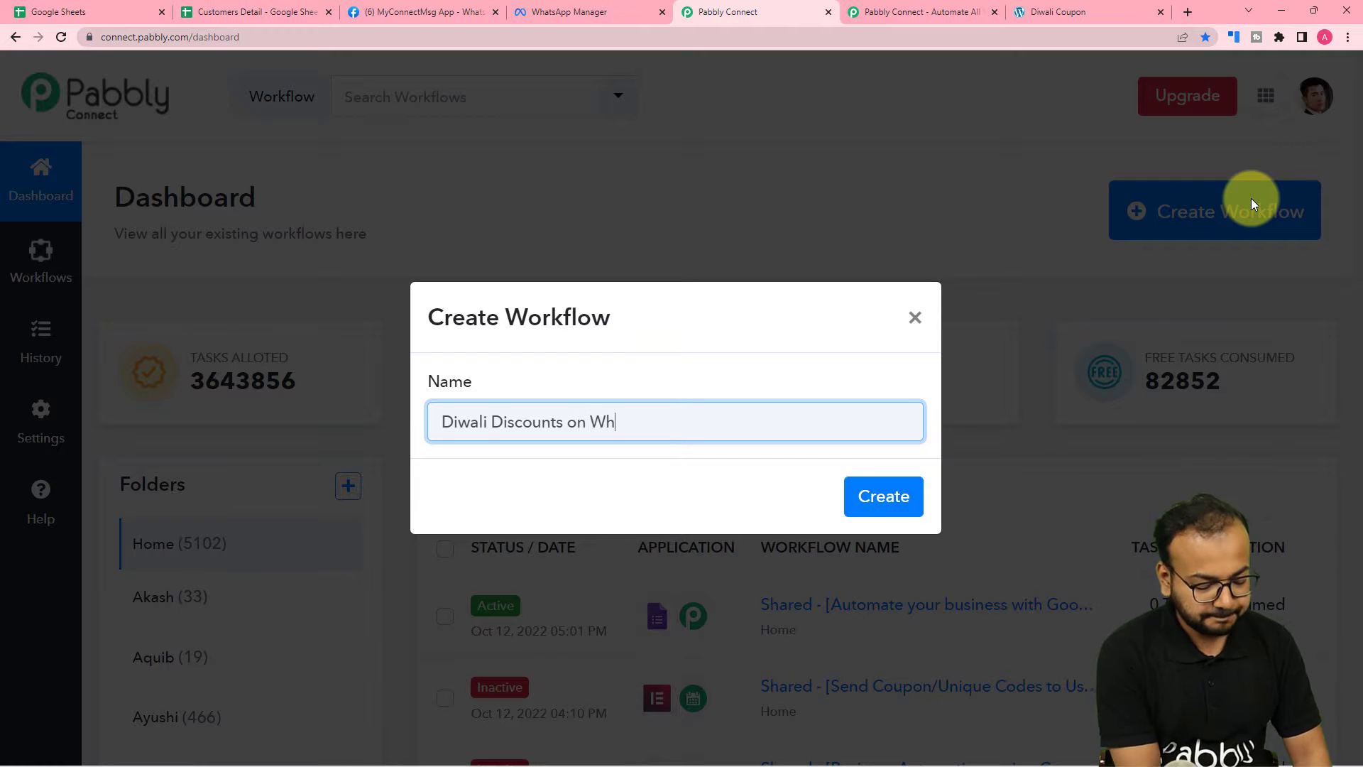
{"action": "type", "text": "ats"}
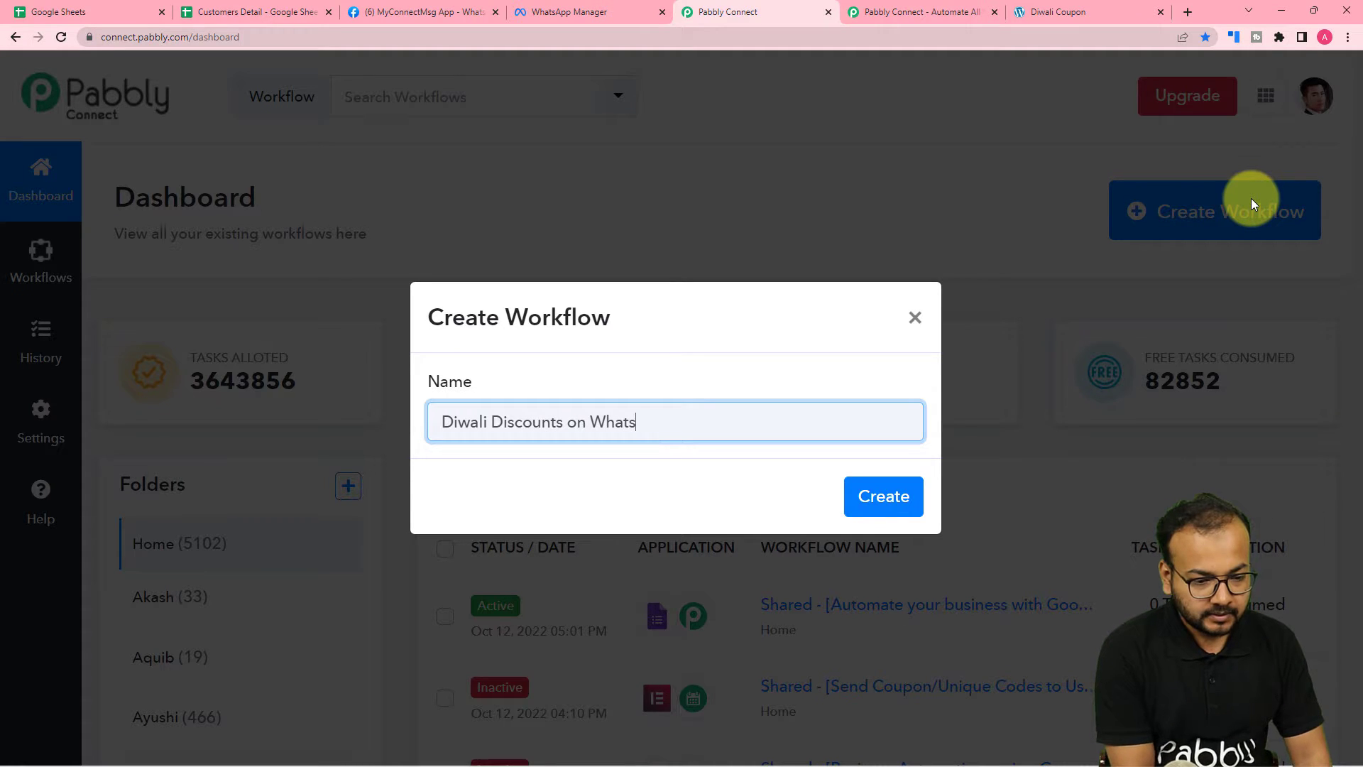
{"action": "type", "text": "App"}
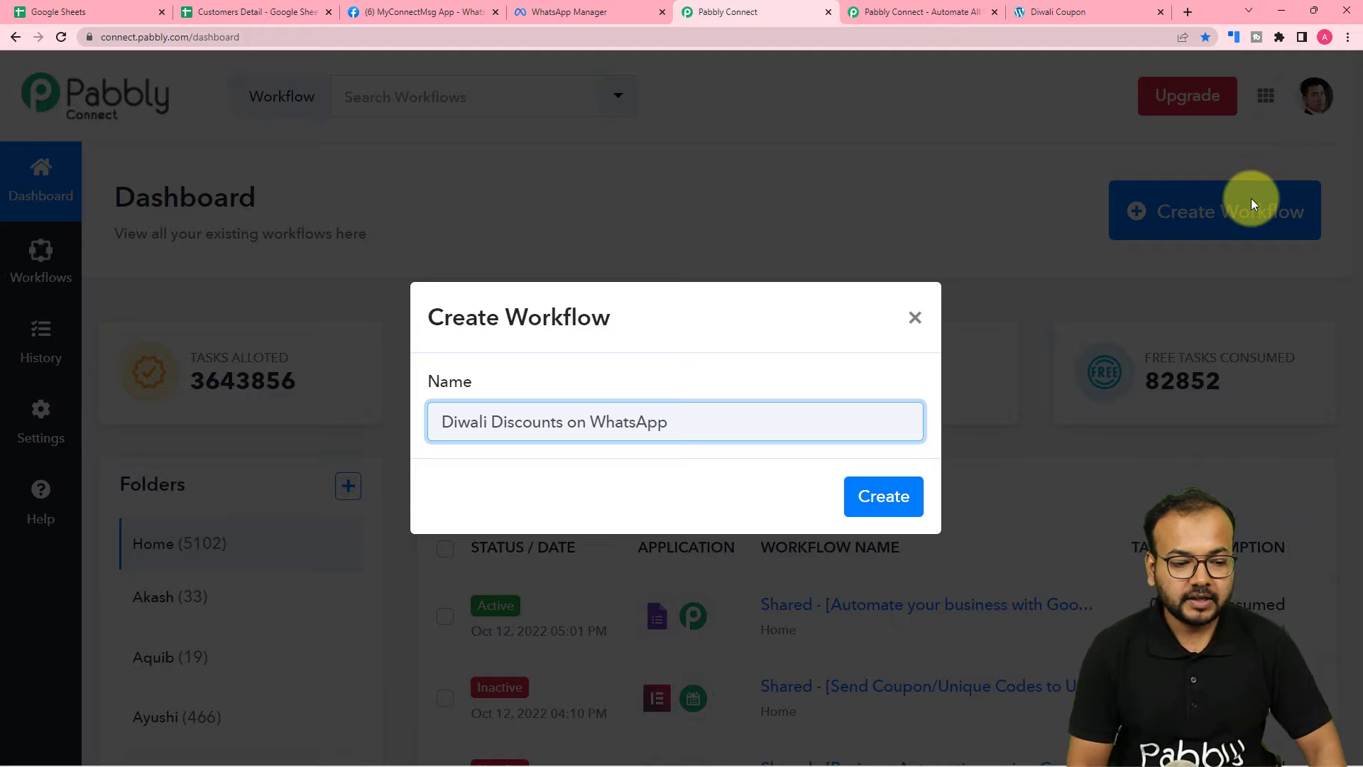
{"action": "left_click", "coordinate": [887, 494]}
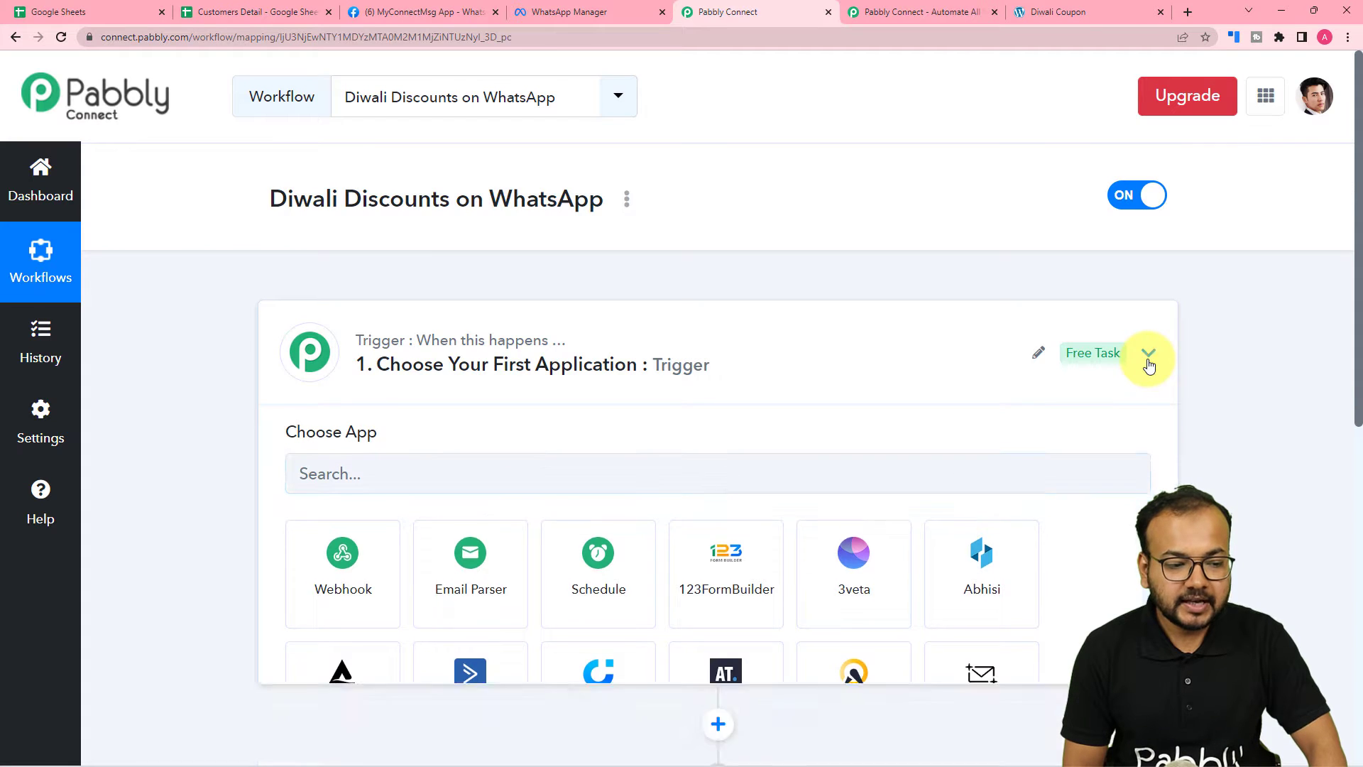
Step: Examine the workflow's trigger and action sections and the fields of the form on the Diwali Coupon page
{"action": "left_click", "coordinate": [1148, 353]}
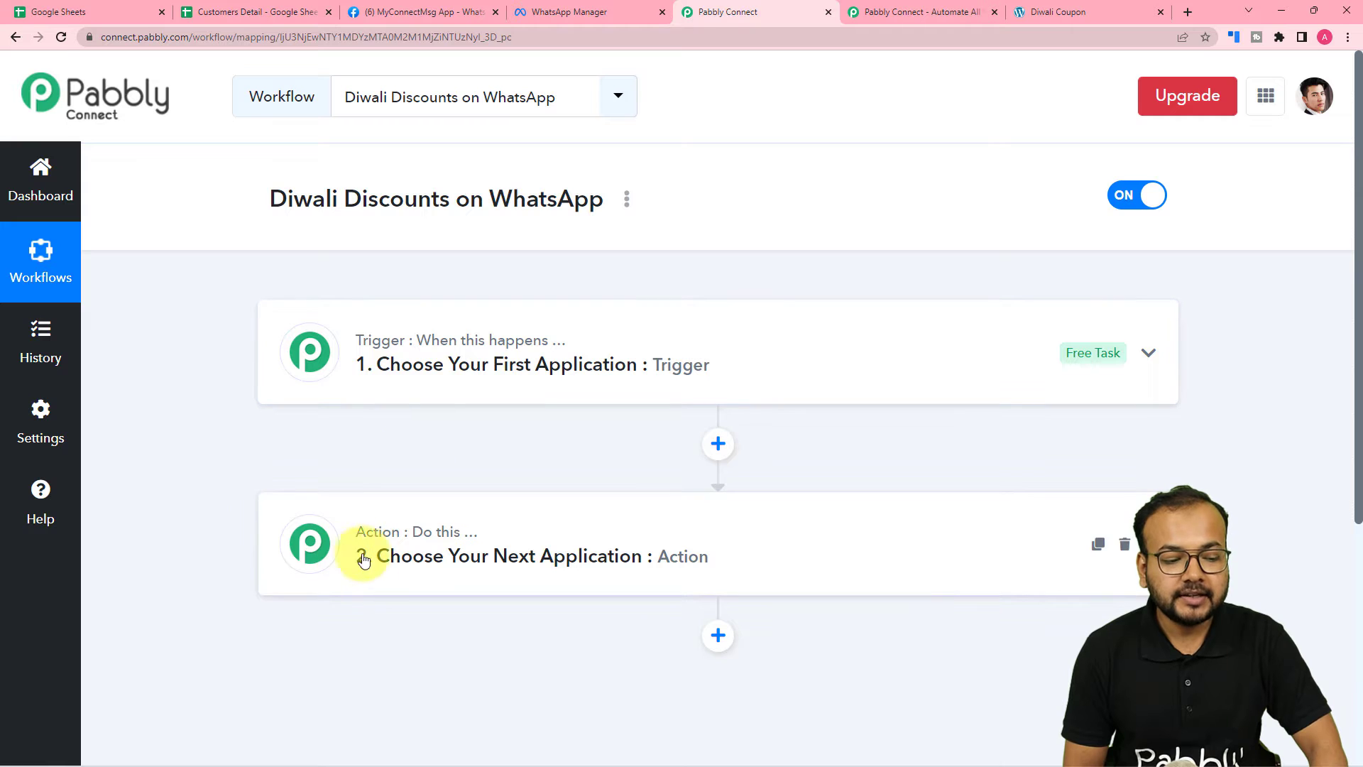
{"action": "left_click", "coordinate": [362, 382]}
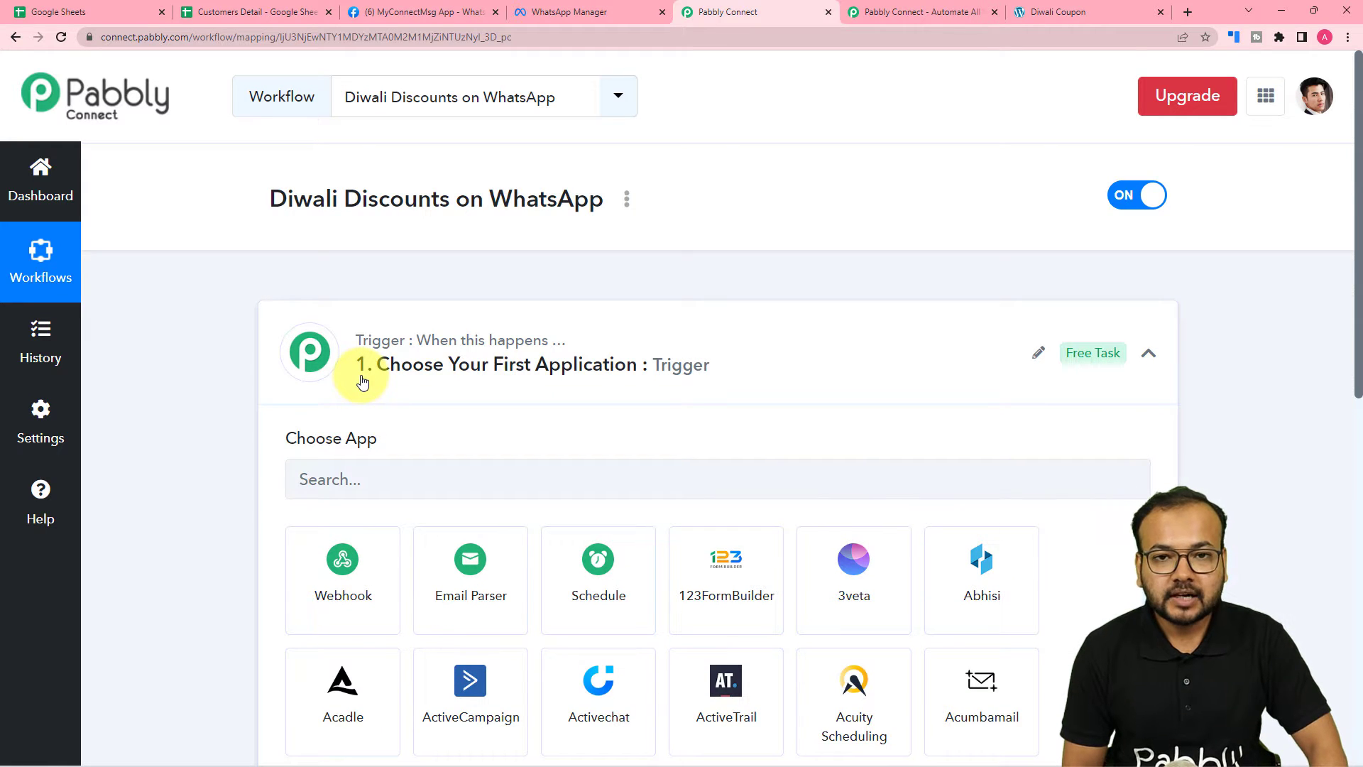
{"action": "scroll", "coordinate": [361, 382], "scroll_direction": "down", "scroll_amount": 7}
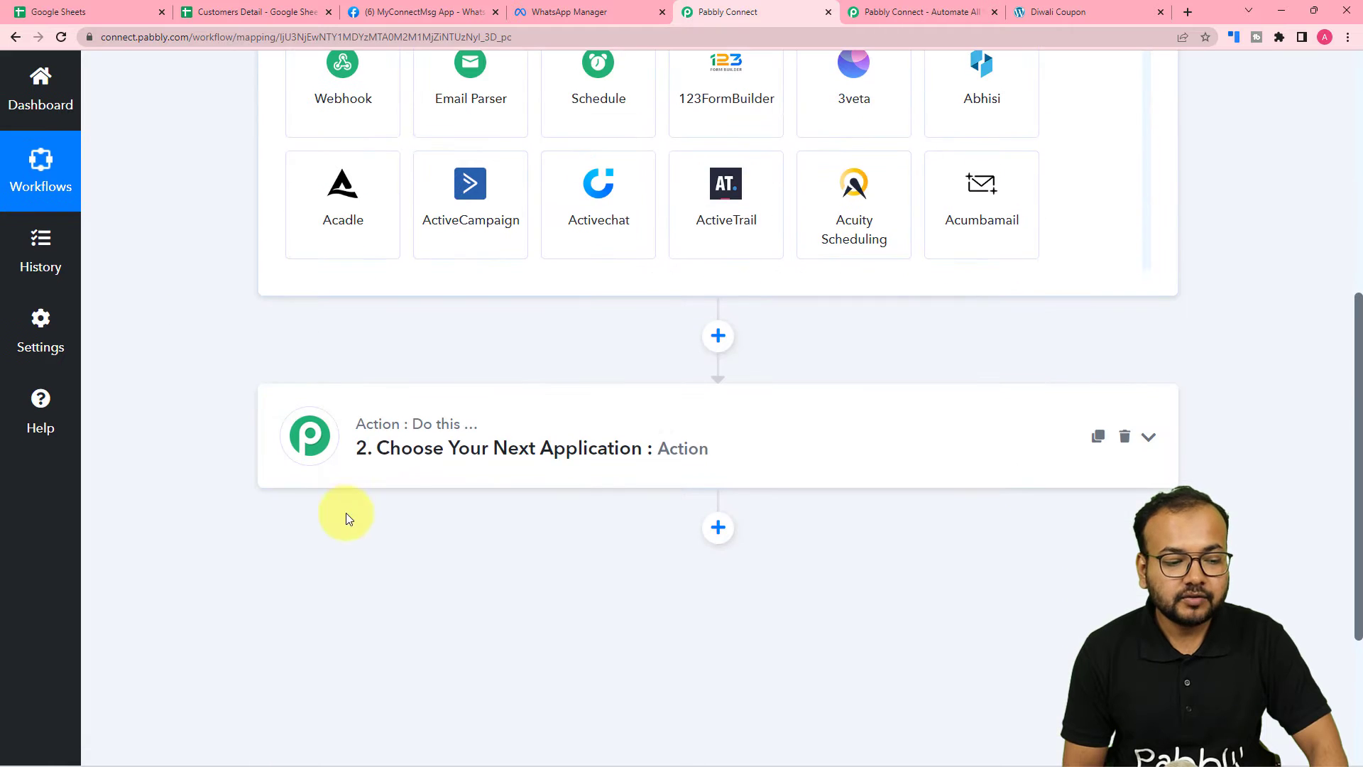
{"action": "left_click", "coordinate": [396, 479]}
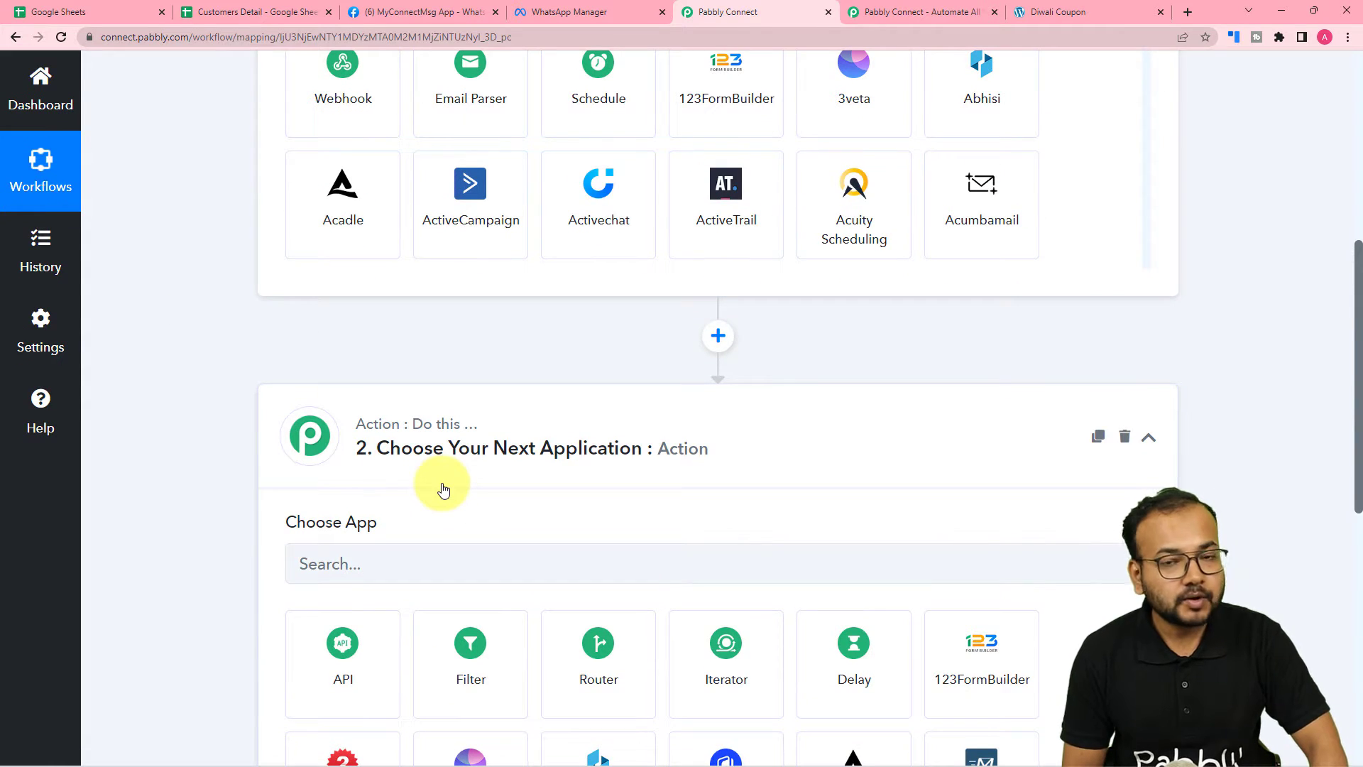
{"action": "scroll", "coordinate": [443, 490], "scroll_direction": "up", "scroll_amount": 3}
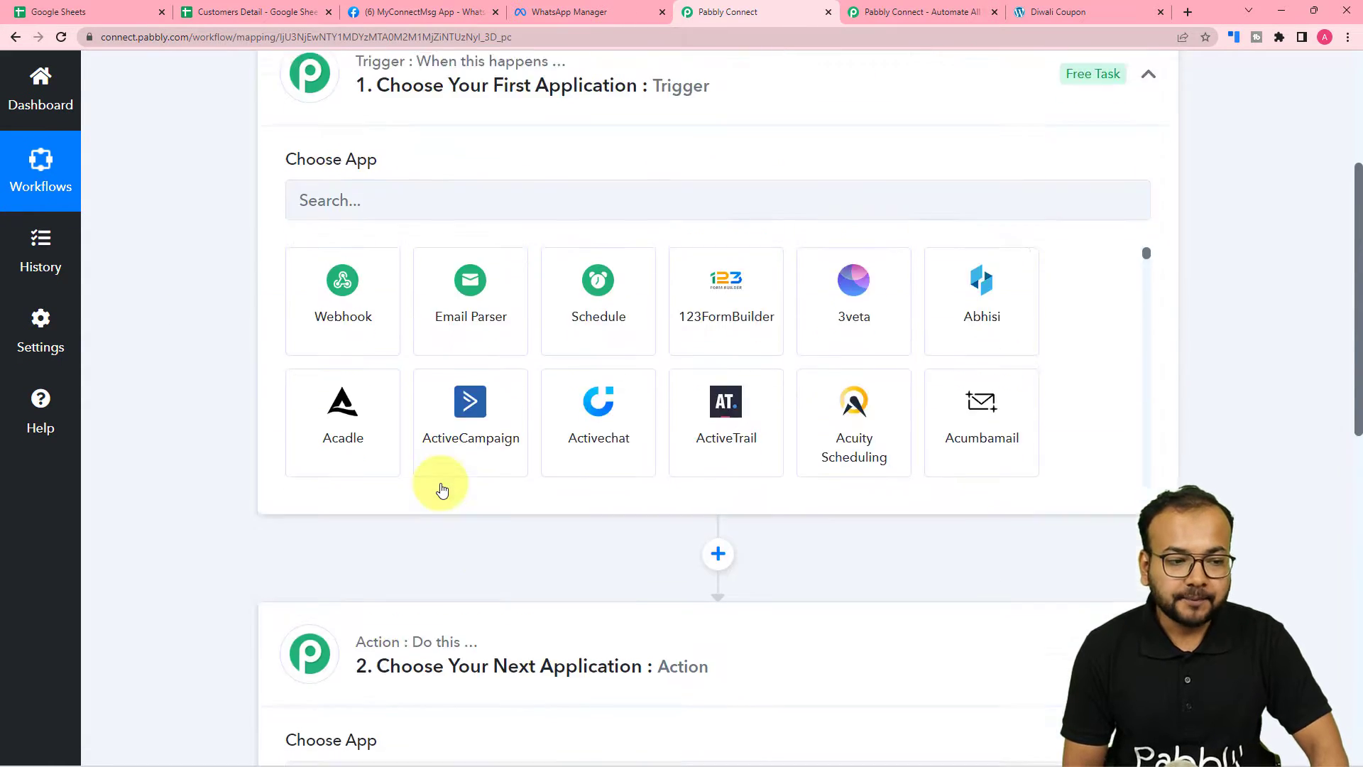
{"action": "scroll", "coordinate": [426, 462], "scroll_direction": "up", "scroll_amount": 1}
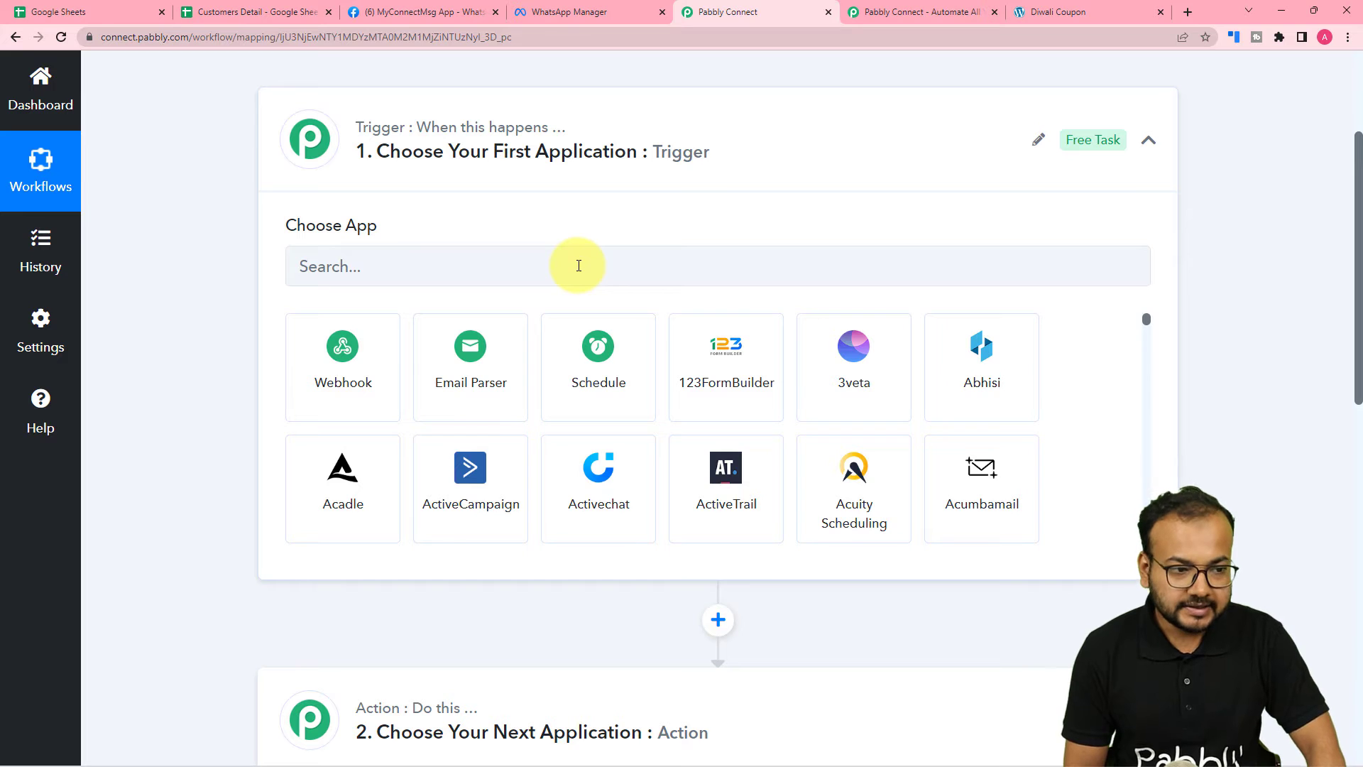
{"action": "left_click", "coordinate": [1050, 16]}
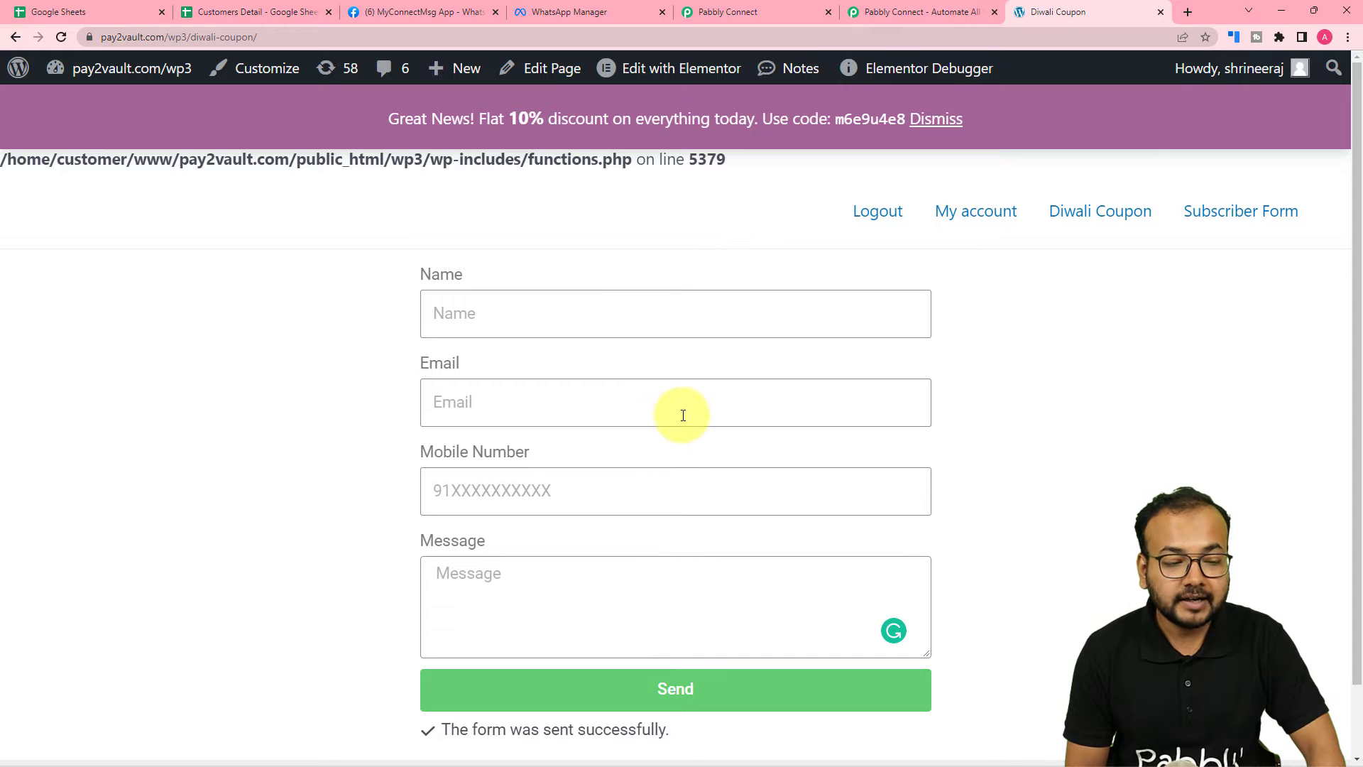
{"action": "scroll", "coordinate": [683, 415], "scroll_direction": "down", "scroll_amount": 1}
{"action": "scroll", "coordinate": [684, 415], "scroll_direction": "up", "scroll_amount": 1}
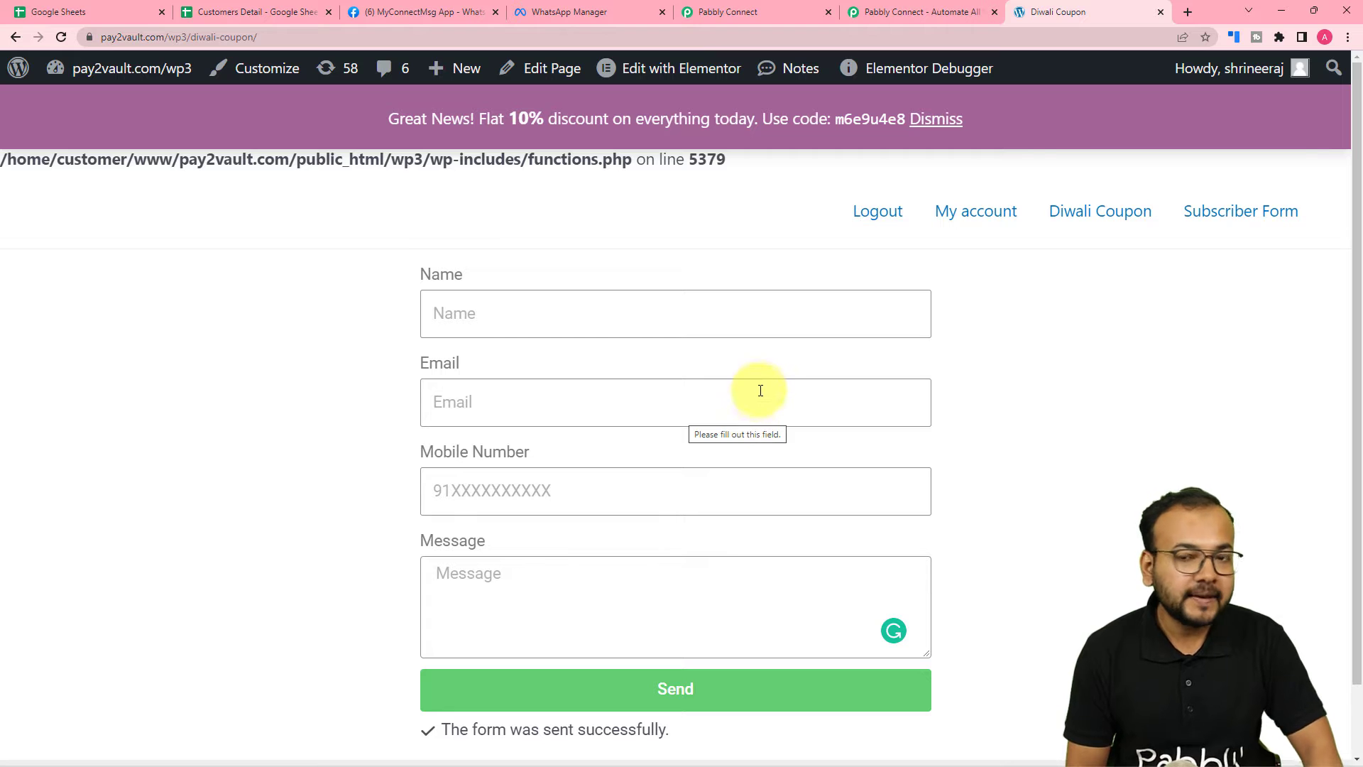
Step: Set the workflow's trigger app to Elementor with New Form Submission as the trigger event
{"action": "left_click", "coordinate": [725, 11]}
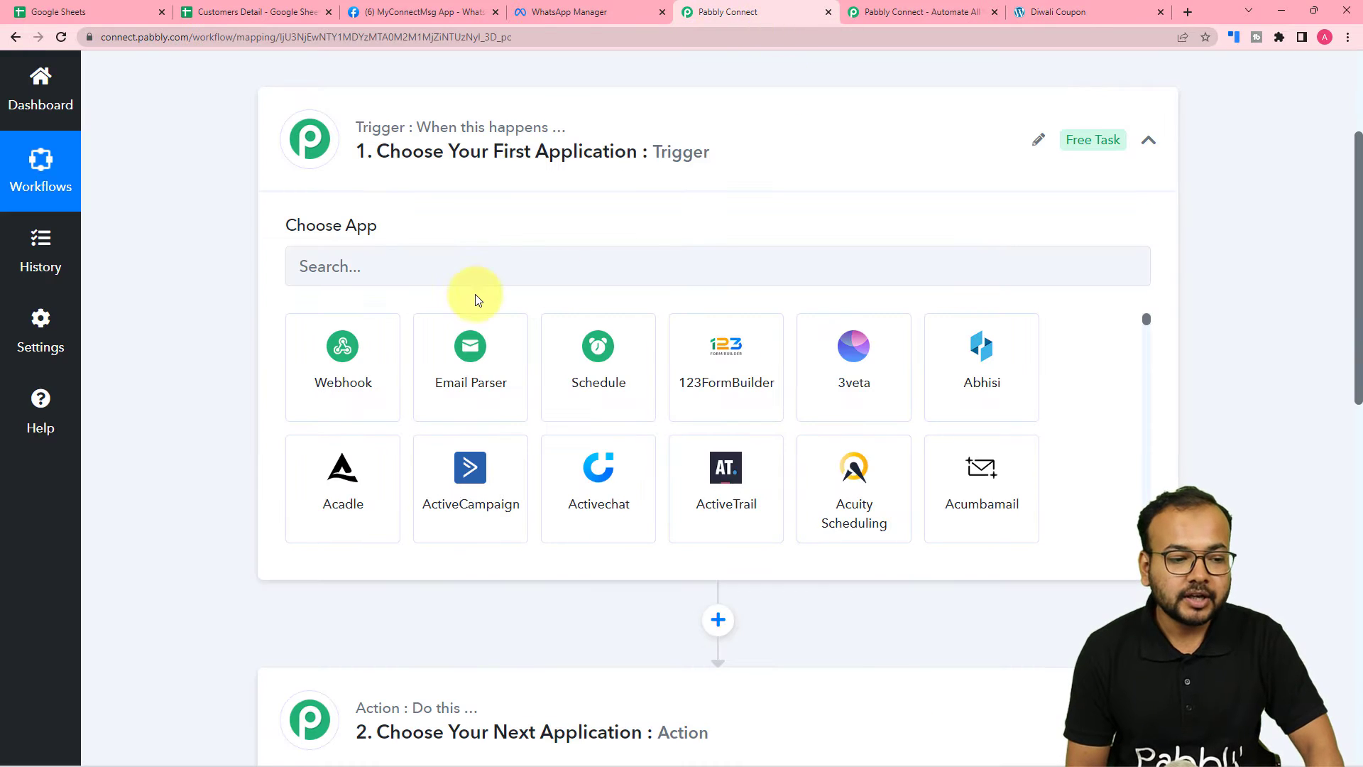
{"action": "left_click", "coordinate": [472, 269]}
{"action": "type", "text": "e"}
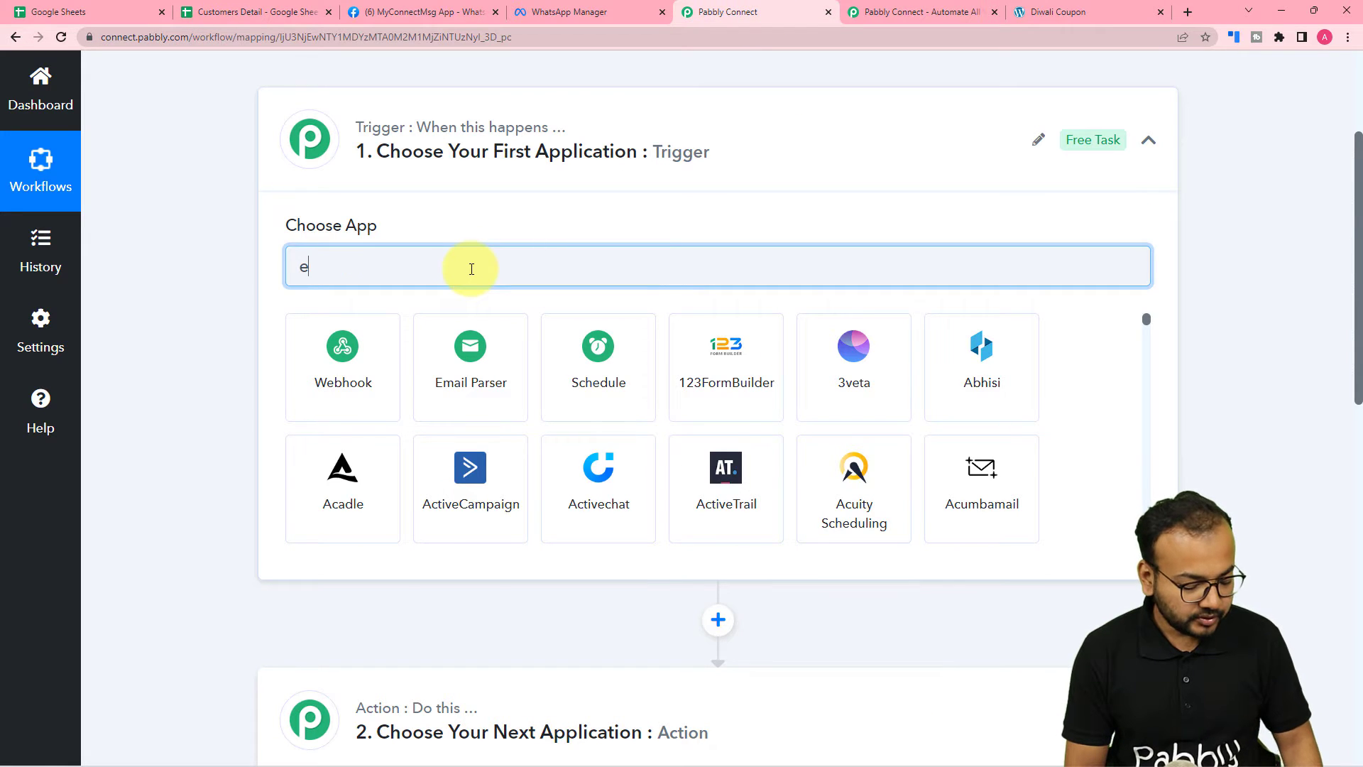
{"action": "type", "text": "lemen"}
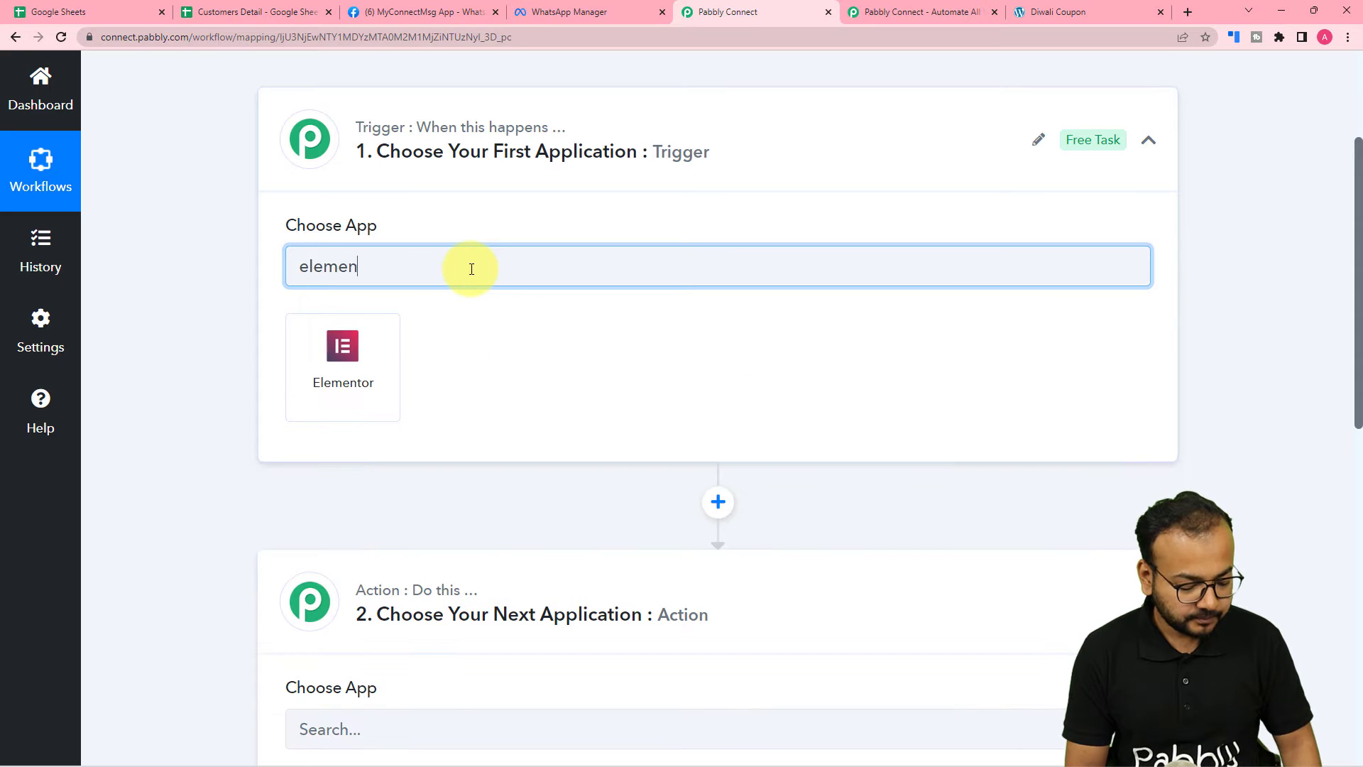
{"action": "type", "text": "t"}
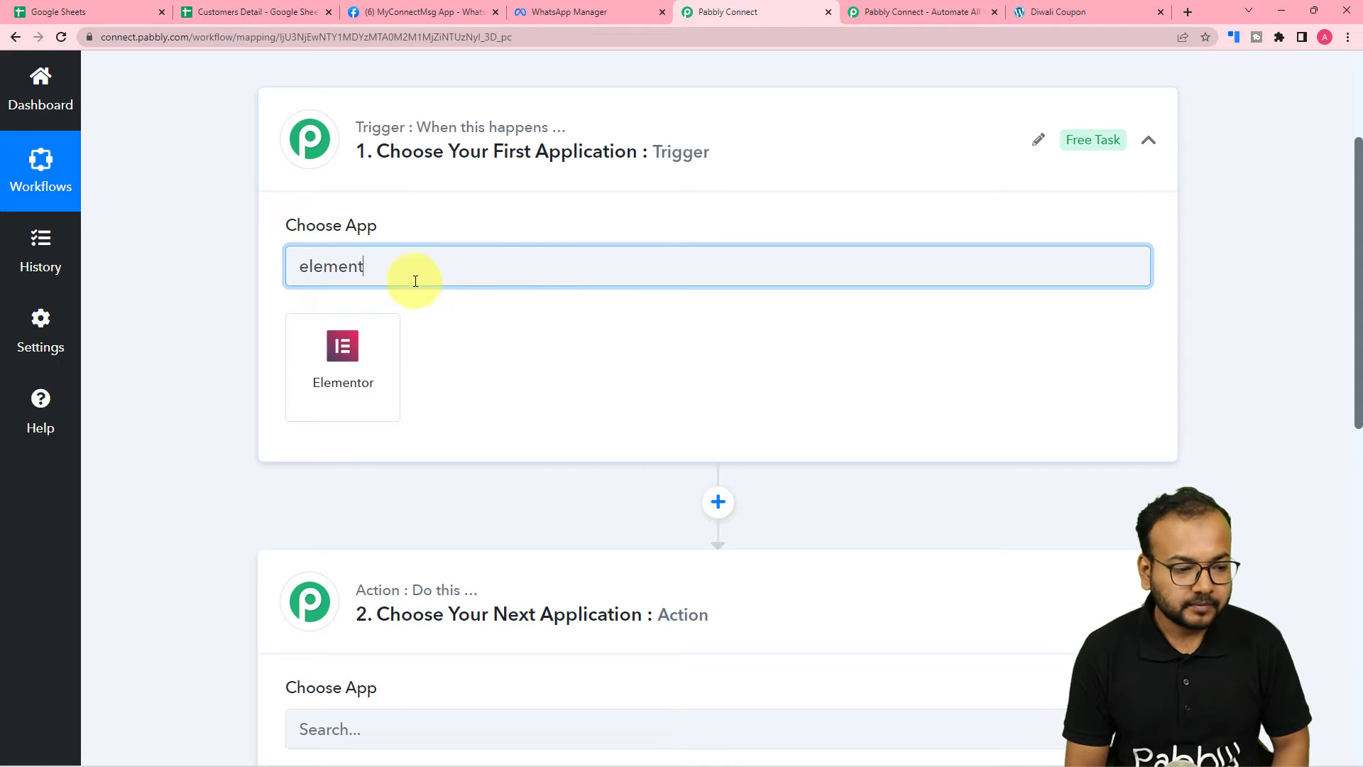
{"action": "left_click", "coordinate": [365, 403]}
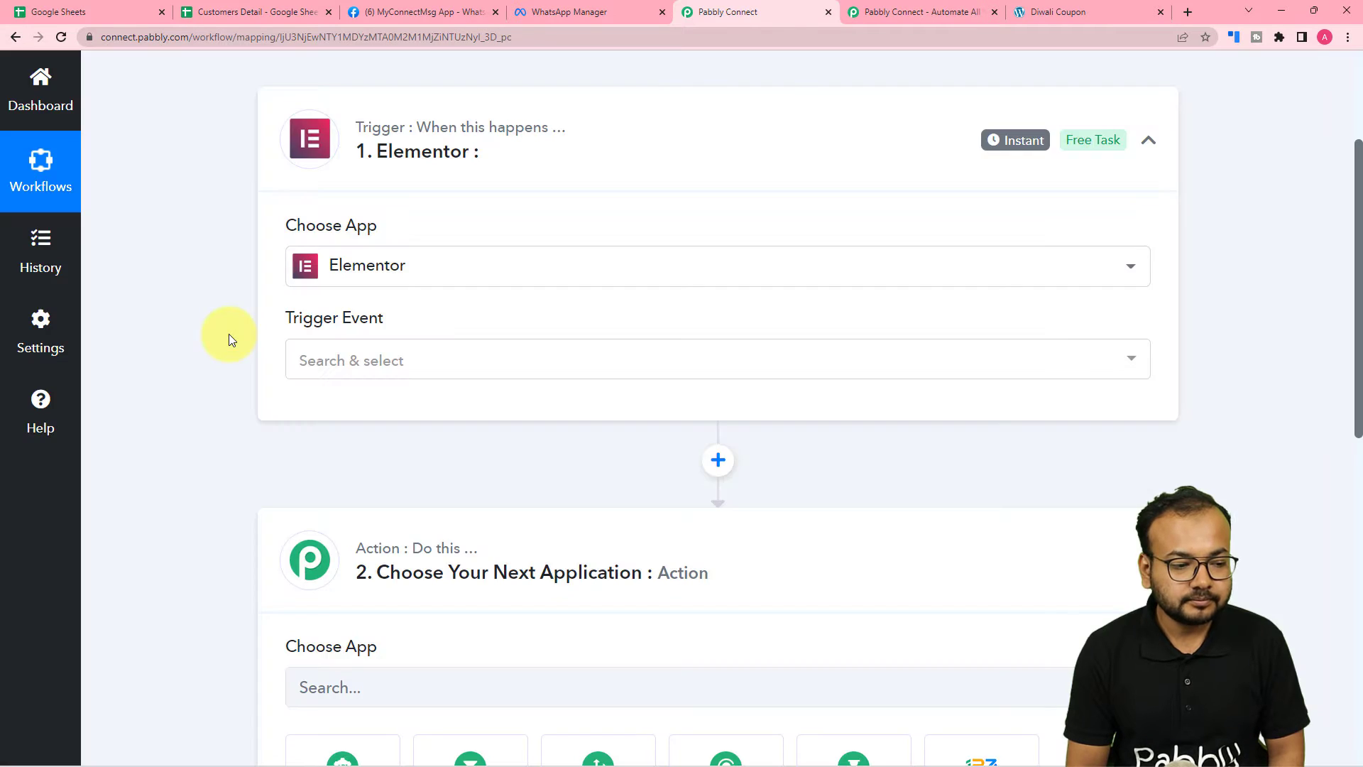
{"action": "scroll", "coordinate": [229, 340], "scroll_direction": "down", "scroll_amount": 2}
{"action": "left_click", "coordinate": [365, 216]}
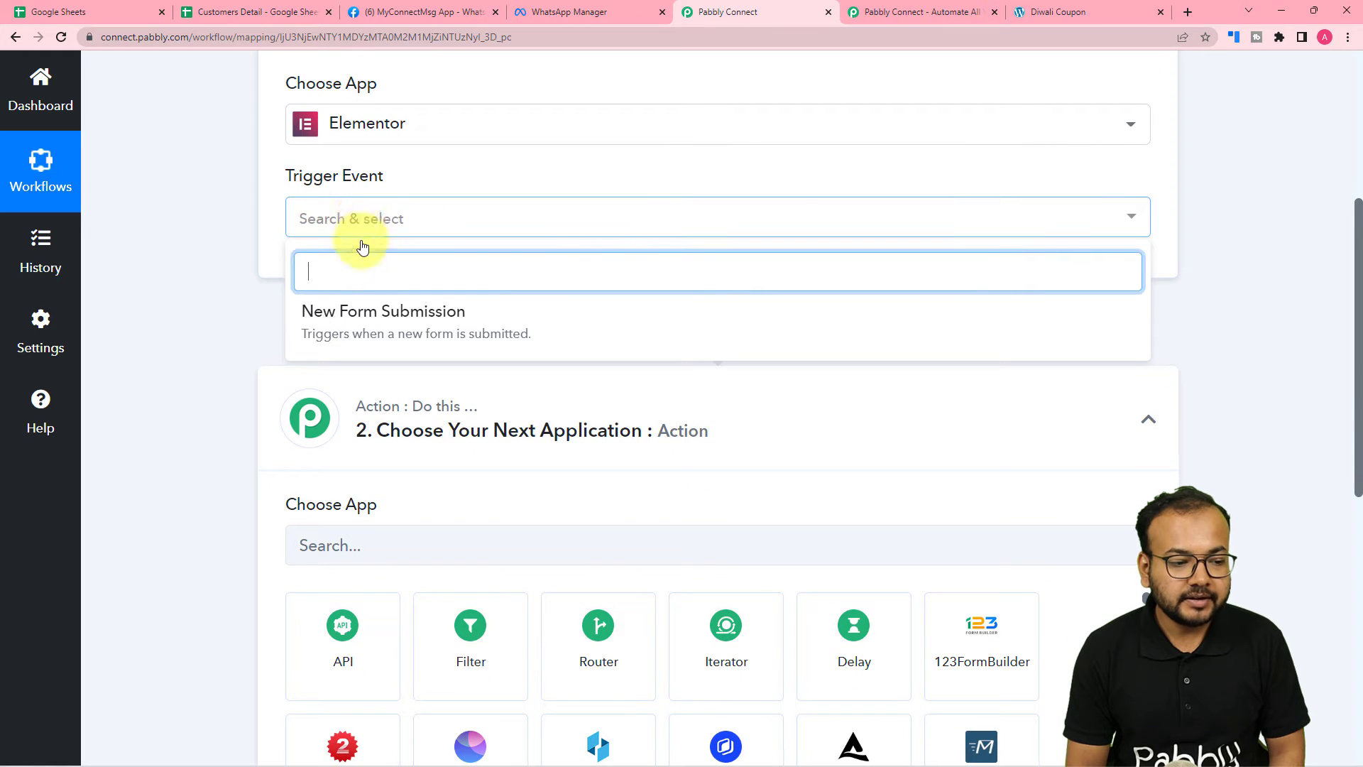
{"action": "left_click", "coordinate": [392, 331]}
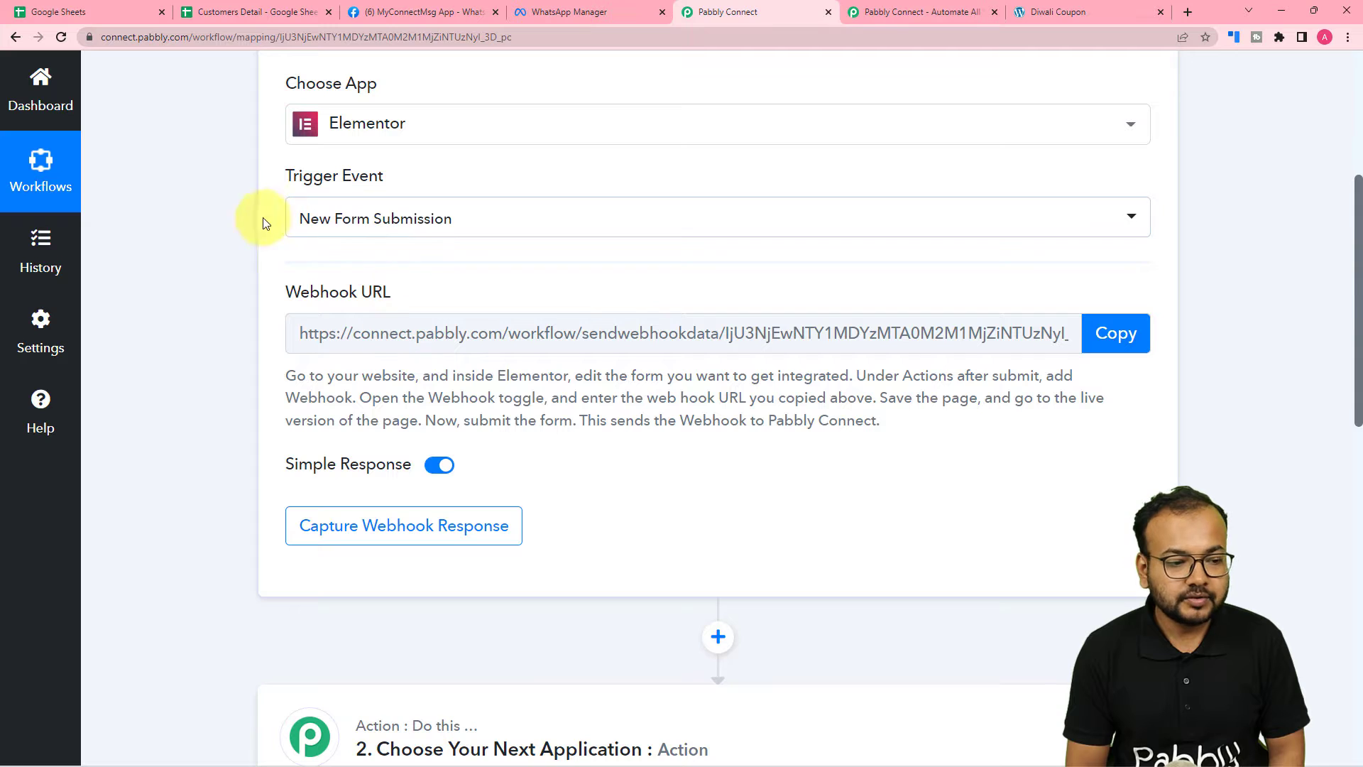
{"action": "scroll", "coordinate": [198, 338], "scroll_direction": "down", "scroll_amount": 2}
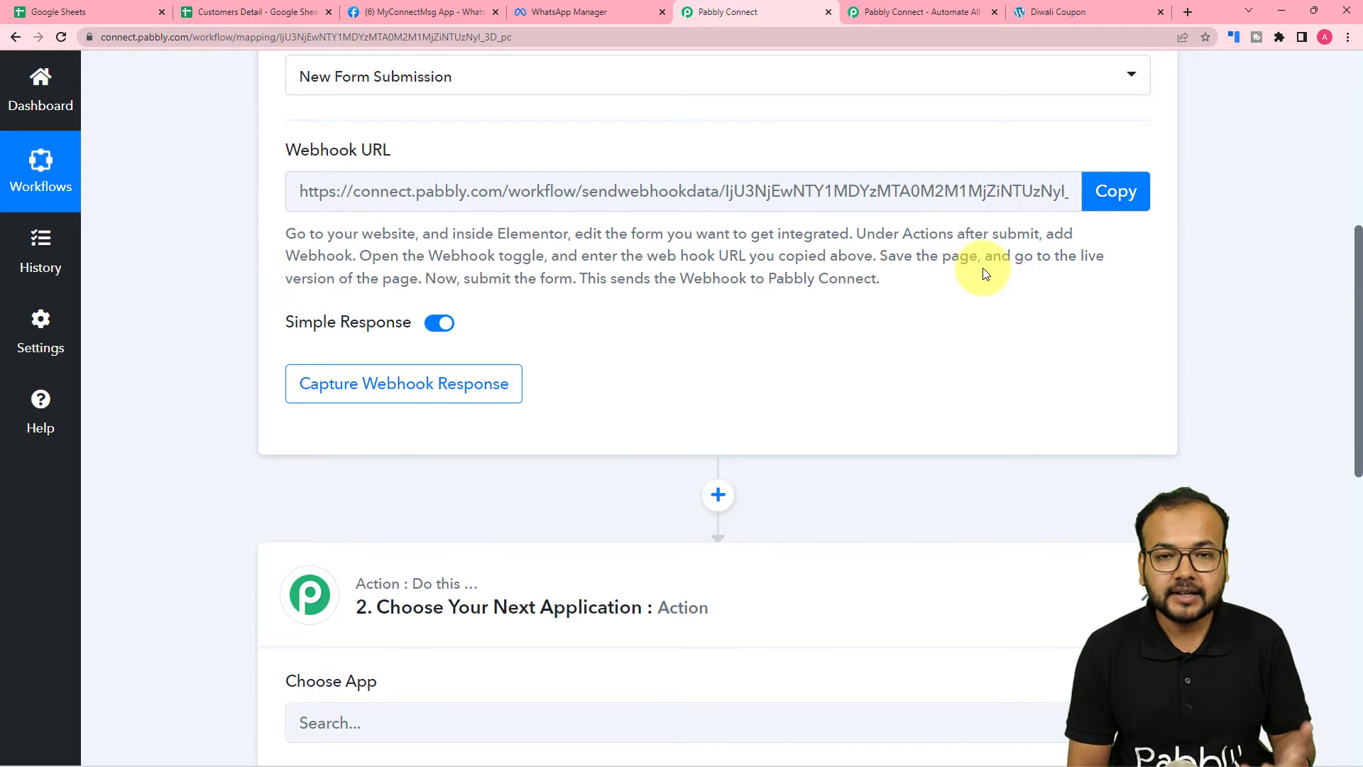
Step: Open the Diwali Coupon page in the Elementor editor and select its form for editing
{"action": "left_click", "coordinate": [1067, 10]}
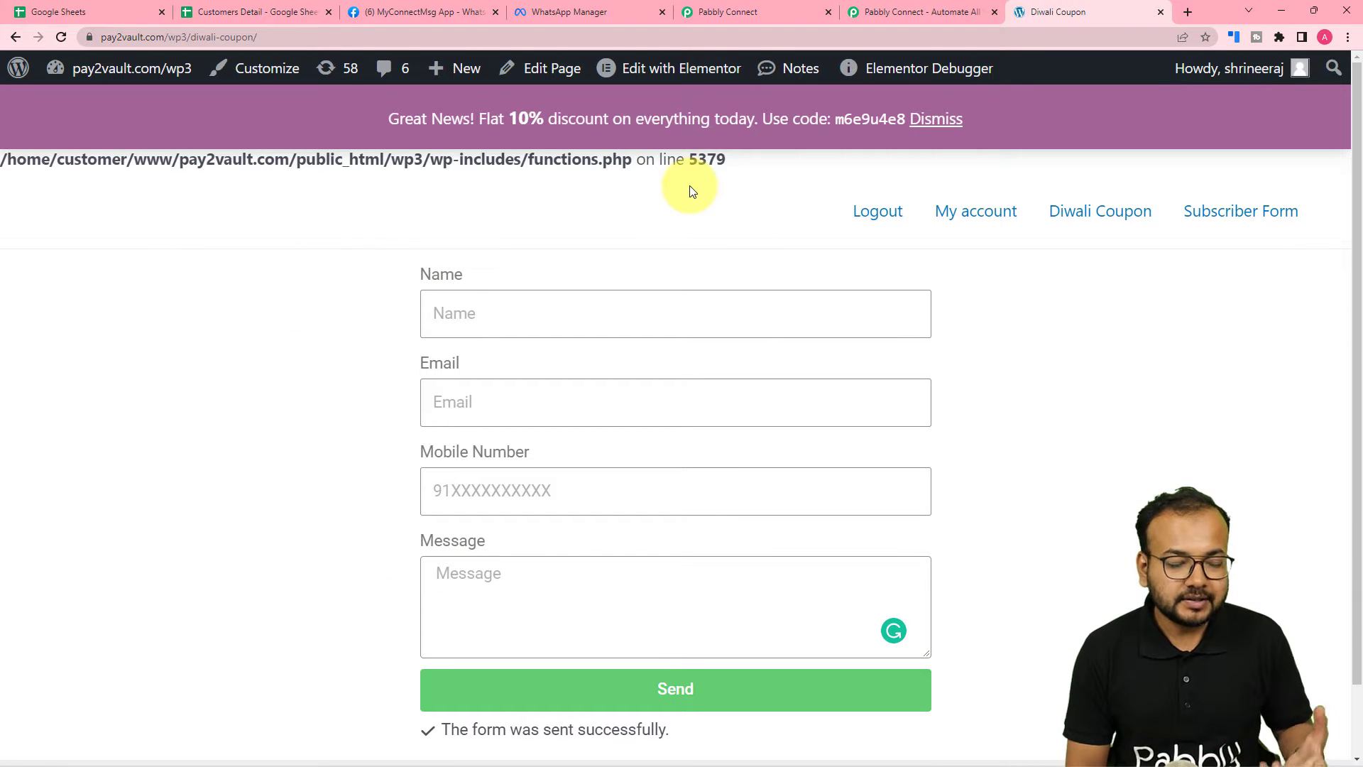
{"action": "mouse_move", "coordinate": [698, 73]}
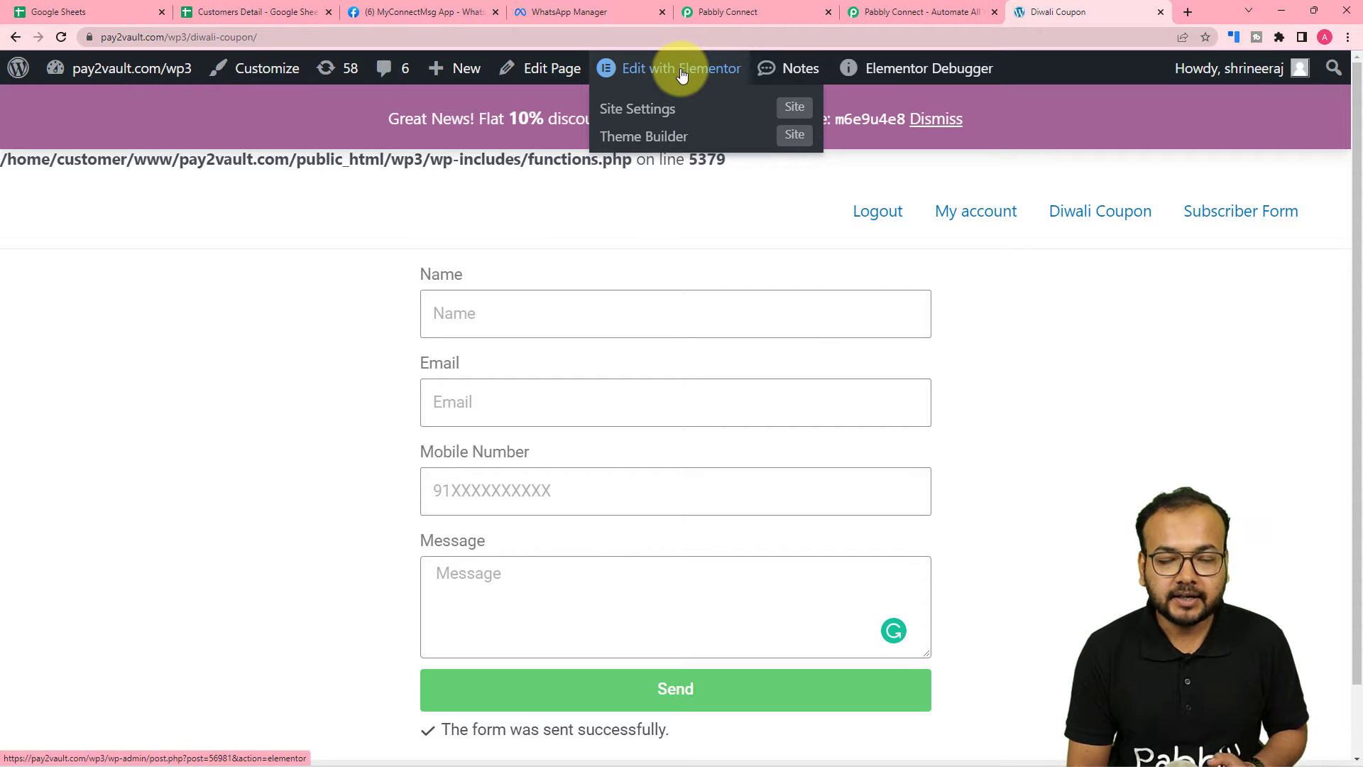
{"action": "left_click", "coordinate": [682, 71]}
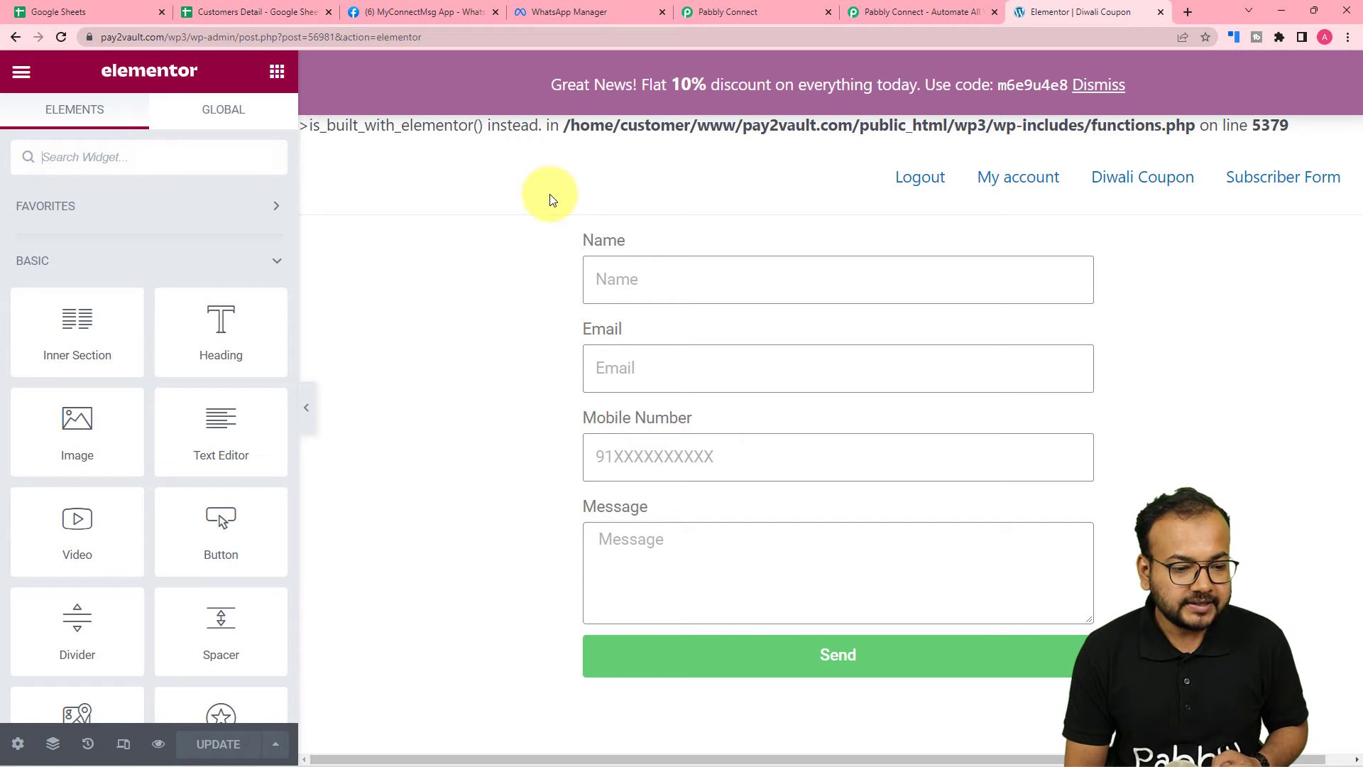
{"action": "left_click", "coordinate": [629, 278]}
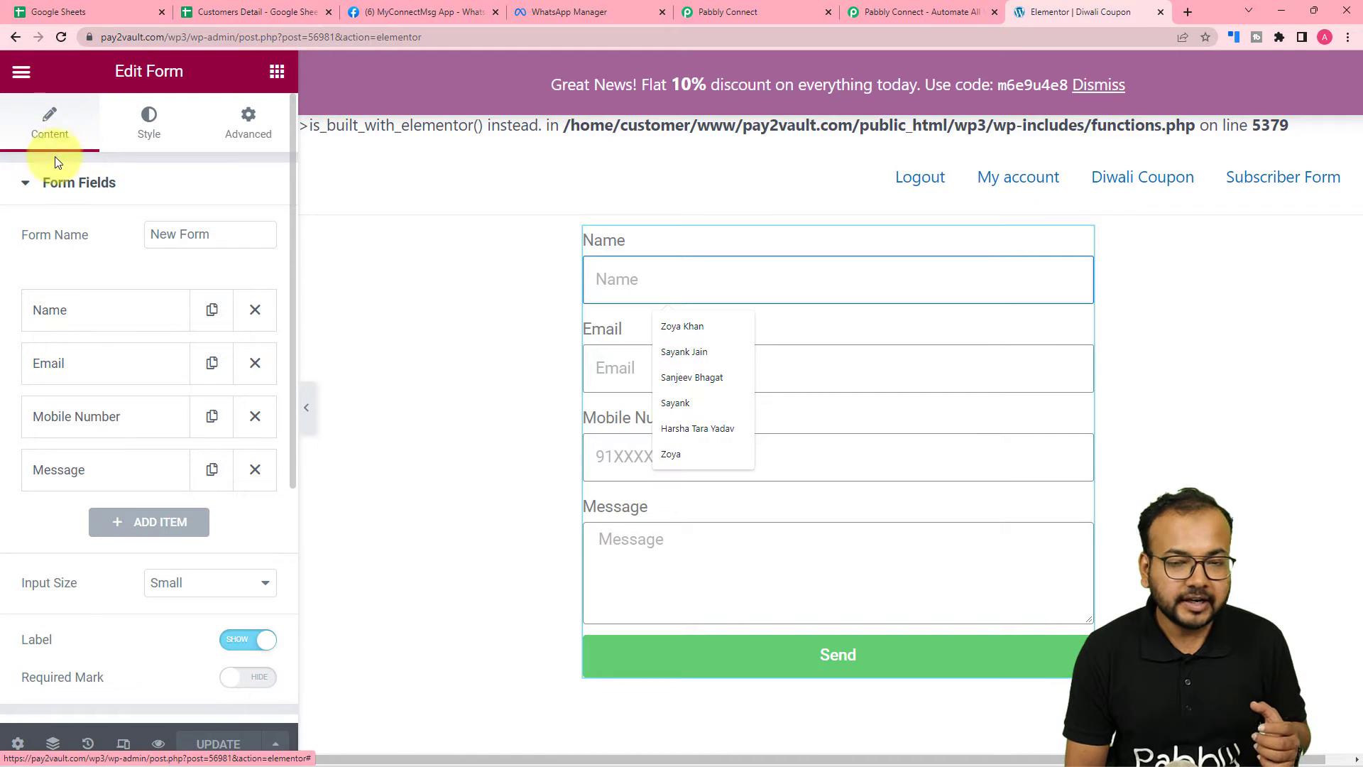
Step: Check which actions are assigned under the form's Actions After Submit settings and which others are available
{"action": "scroll", "coordinate": [114, 279], "scroll_direction": "down", "scroll_amount": 5}
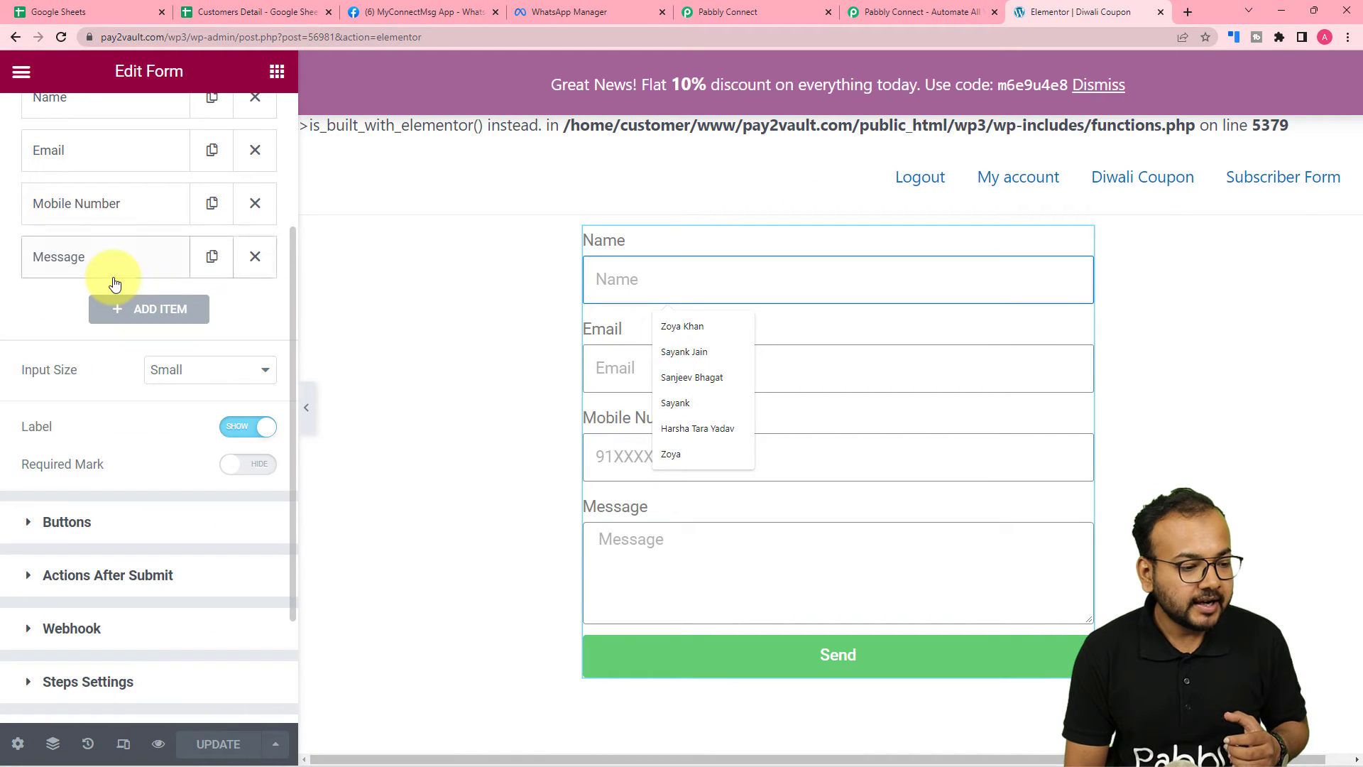
{"action": "left_click", "coordinate": [453, 318]}
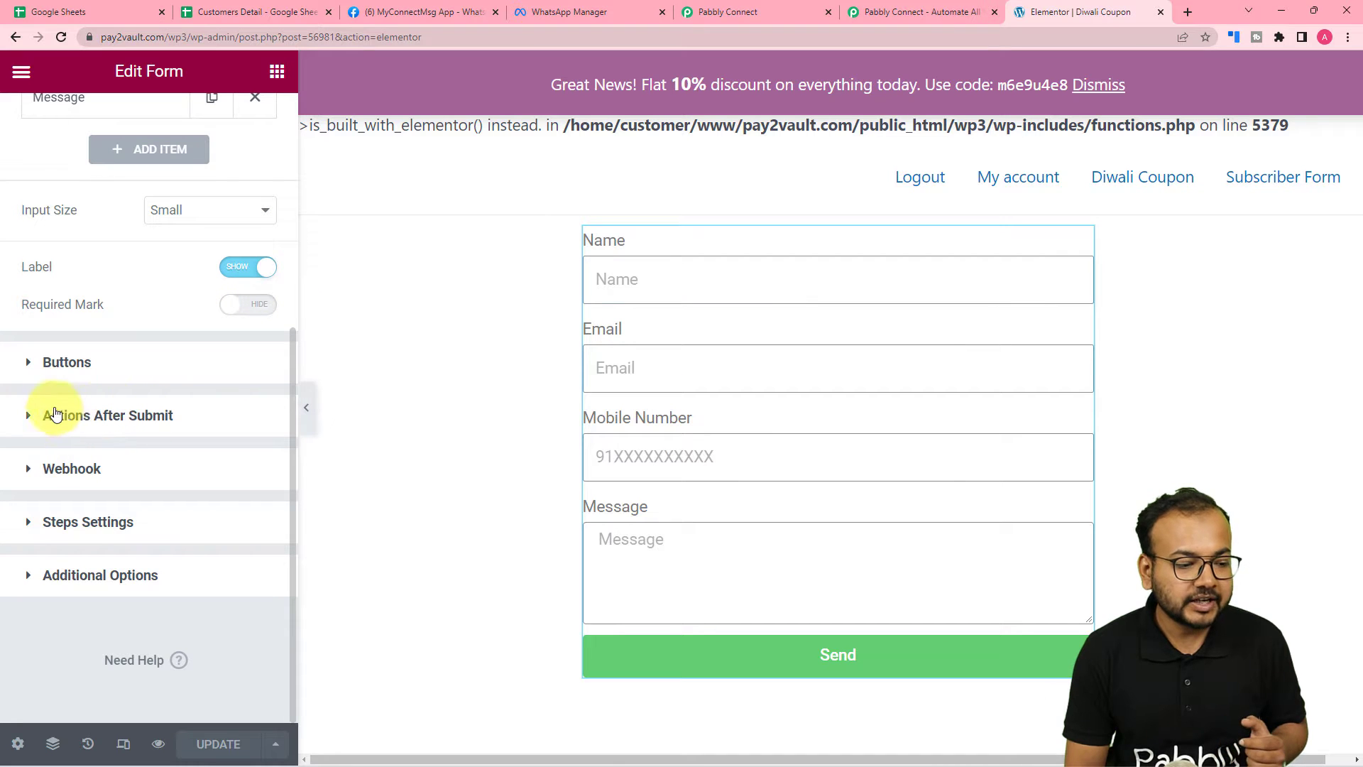
{"action": "left_click", "coordinate": [84, 419]}
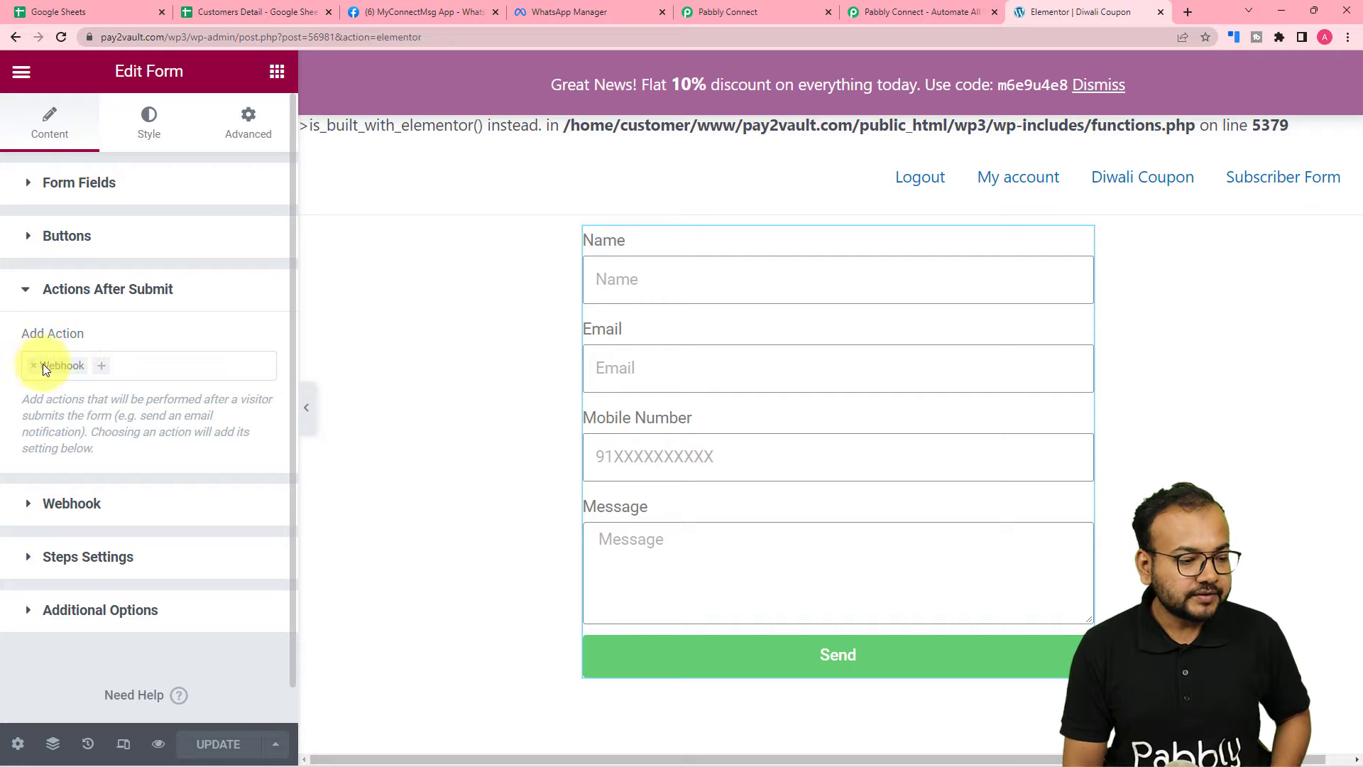
{"action": "left_click", "coordinate": [154, 365]}
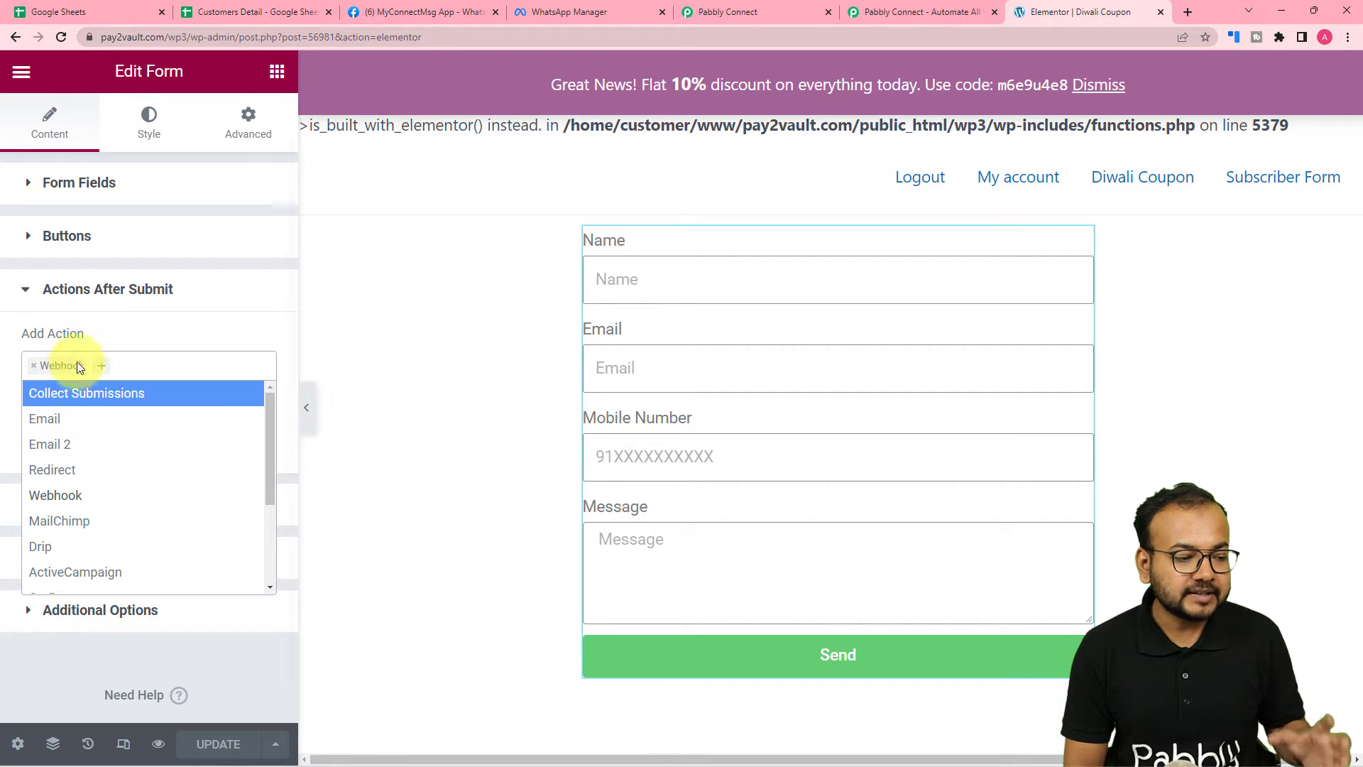
{"action": "left_click", "coordinate": [118, 335]}
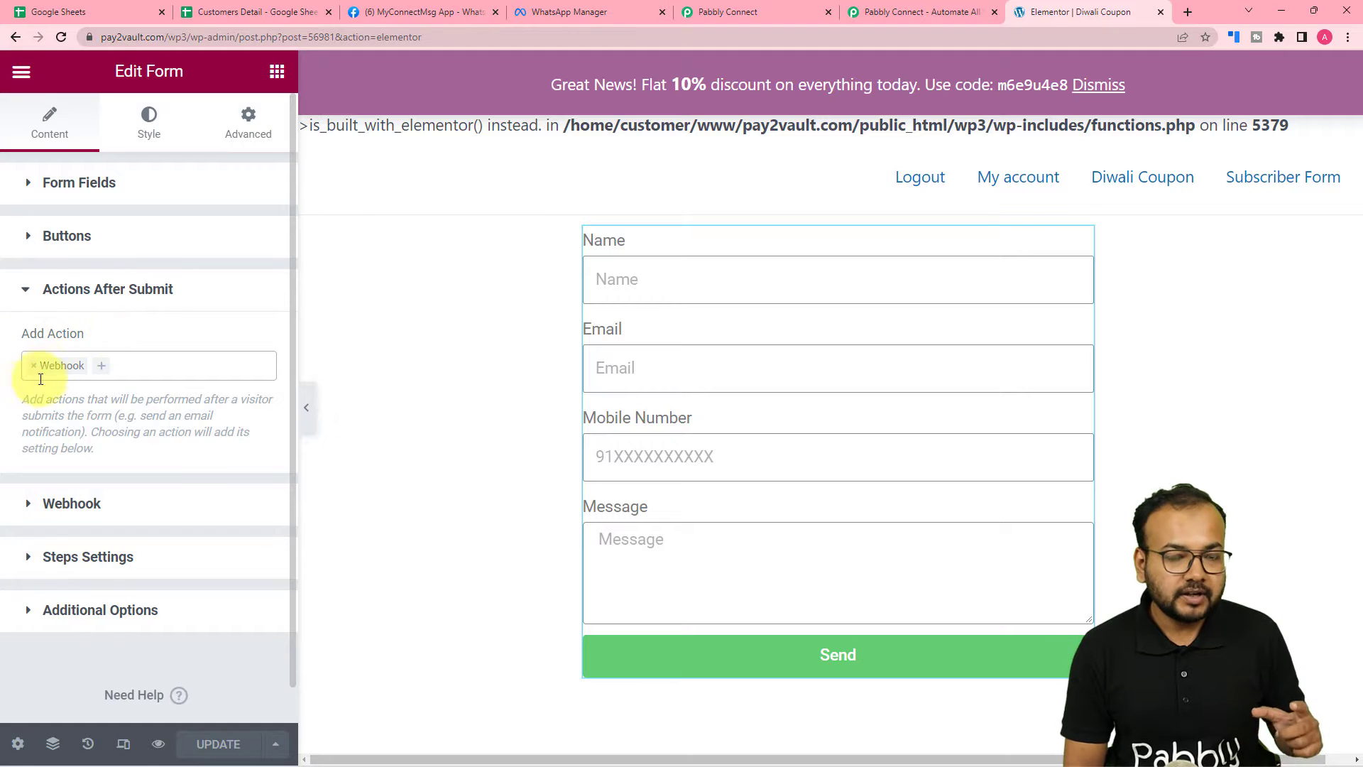
Step: Clear the existing webhook URL in the form's Webhook settings
{"action": "left_click", "coordinate": [84, 510]}
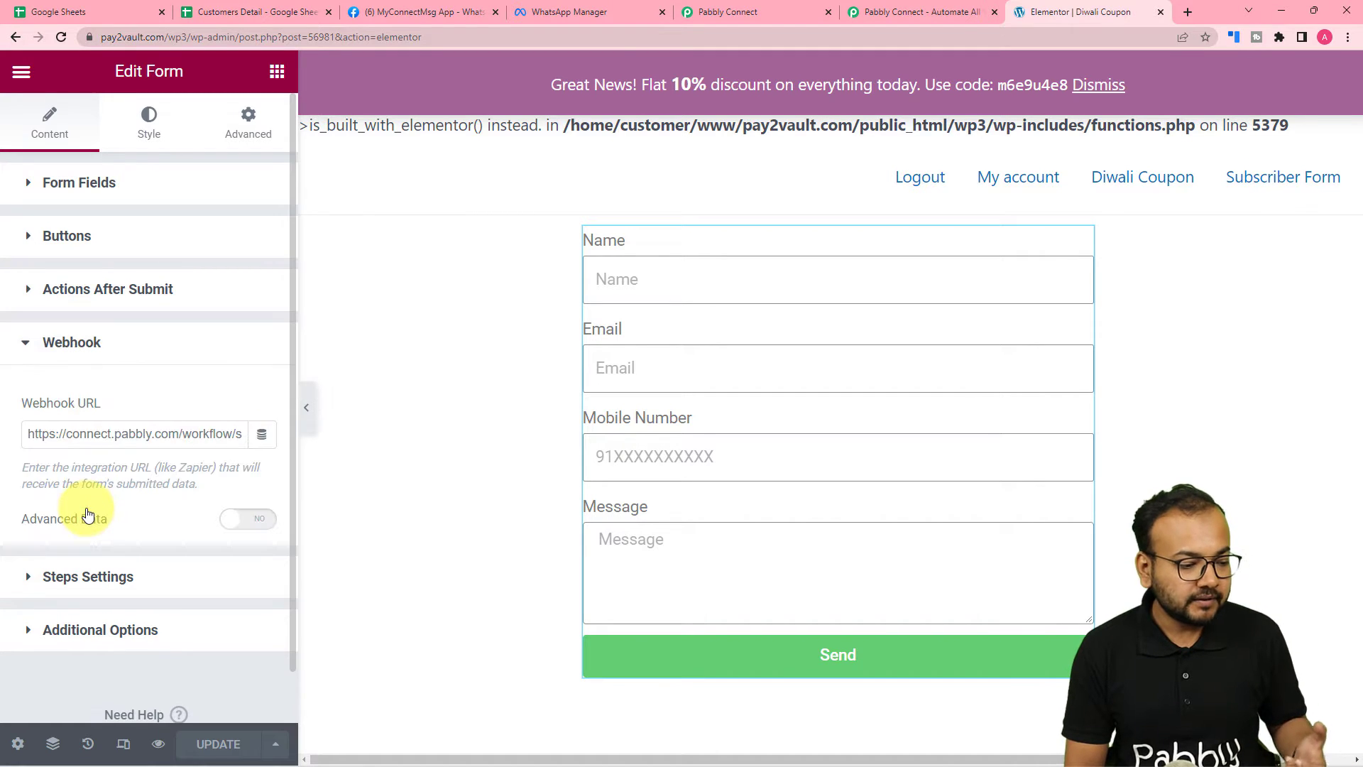
{"action": "left_click", "coordinate": [113, 439]}
{"action": "key", "text": "ctrl+a"}
{"action": "key", "text": "BackSpace"}
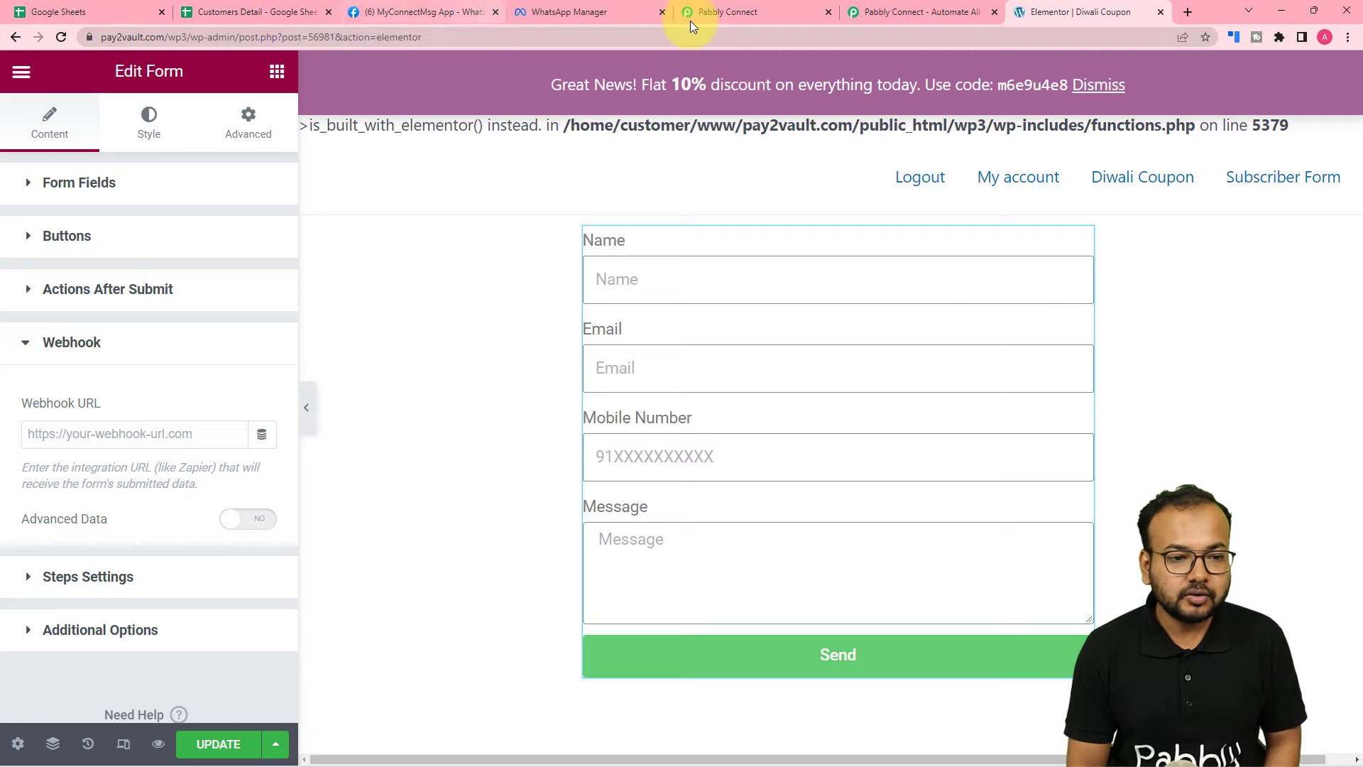
Step: Copy the trigger's webhook URL from Pabbly Connect into the Elementor form's Webhook URL setting and update the page
{"action": "left_click", "coordinate": [722, 19]}
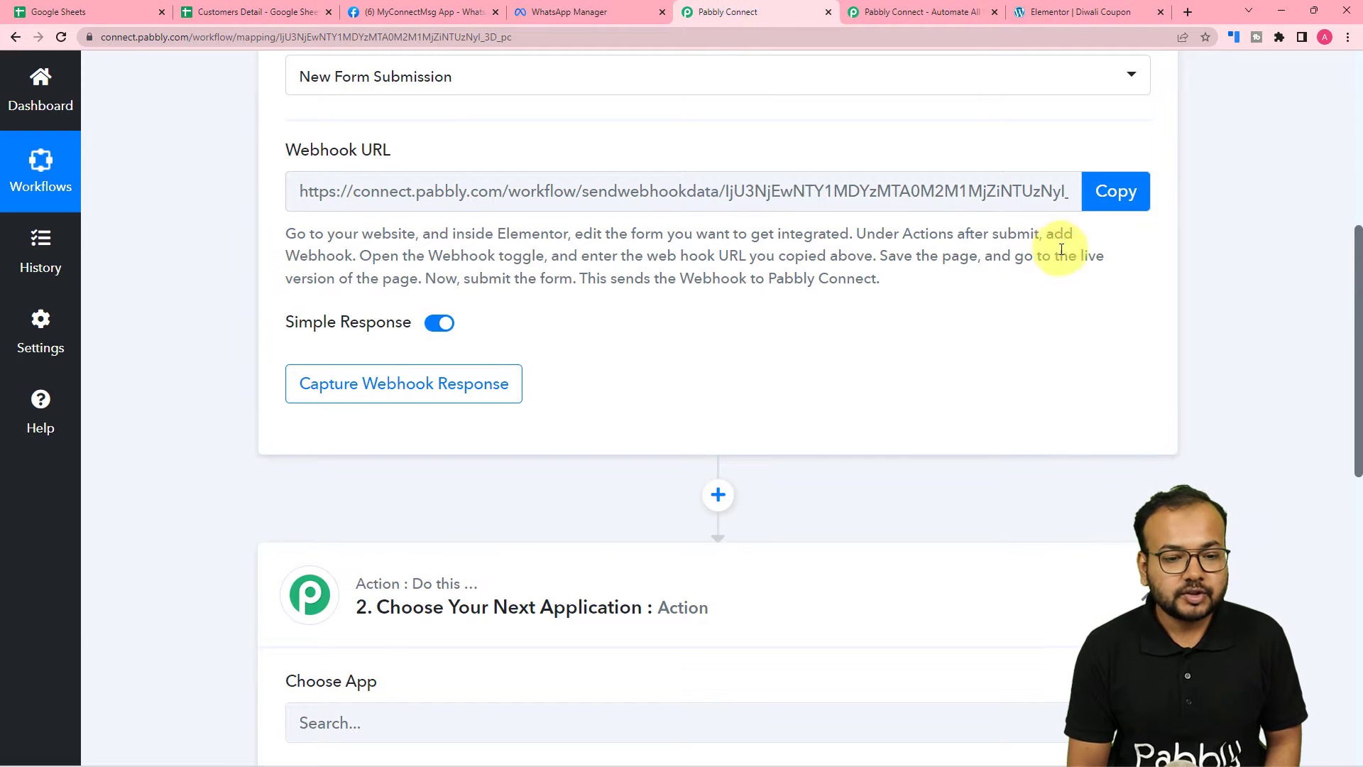
{"action": "left_click", "coordinate": [1105, 212]}
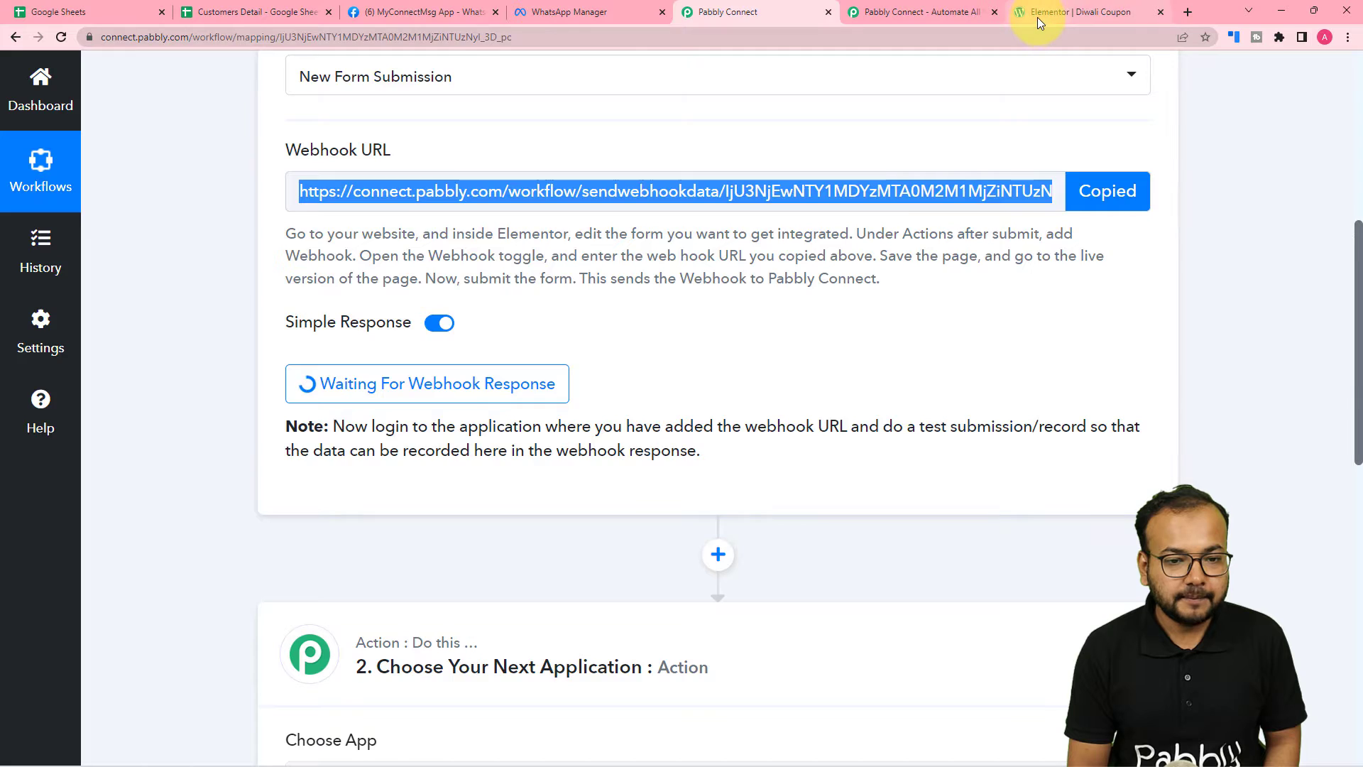
{"action": "left_click", "coordinate": [1037, 17]}
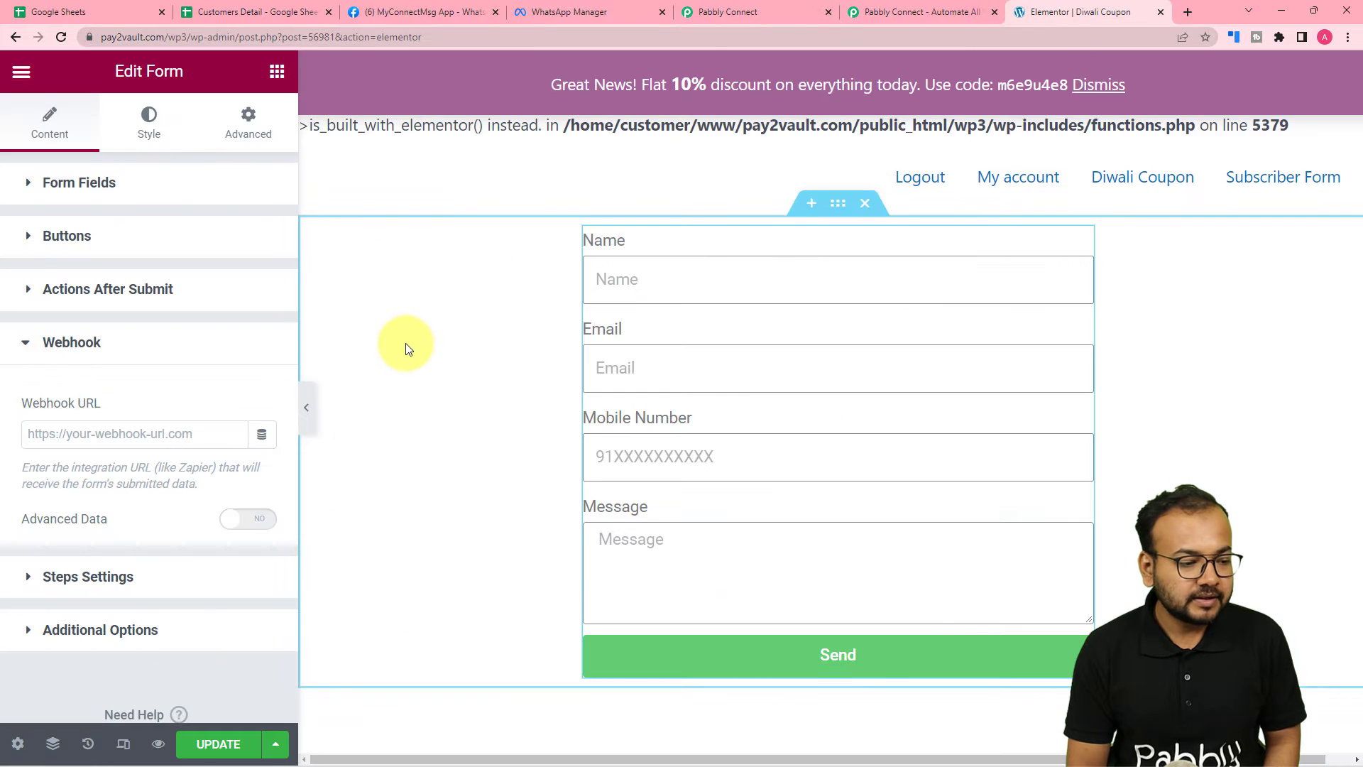
{"action": "right_click", "coordinate": [37, 434]}
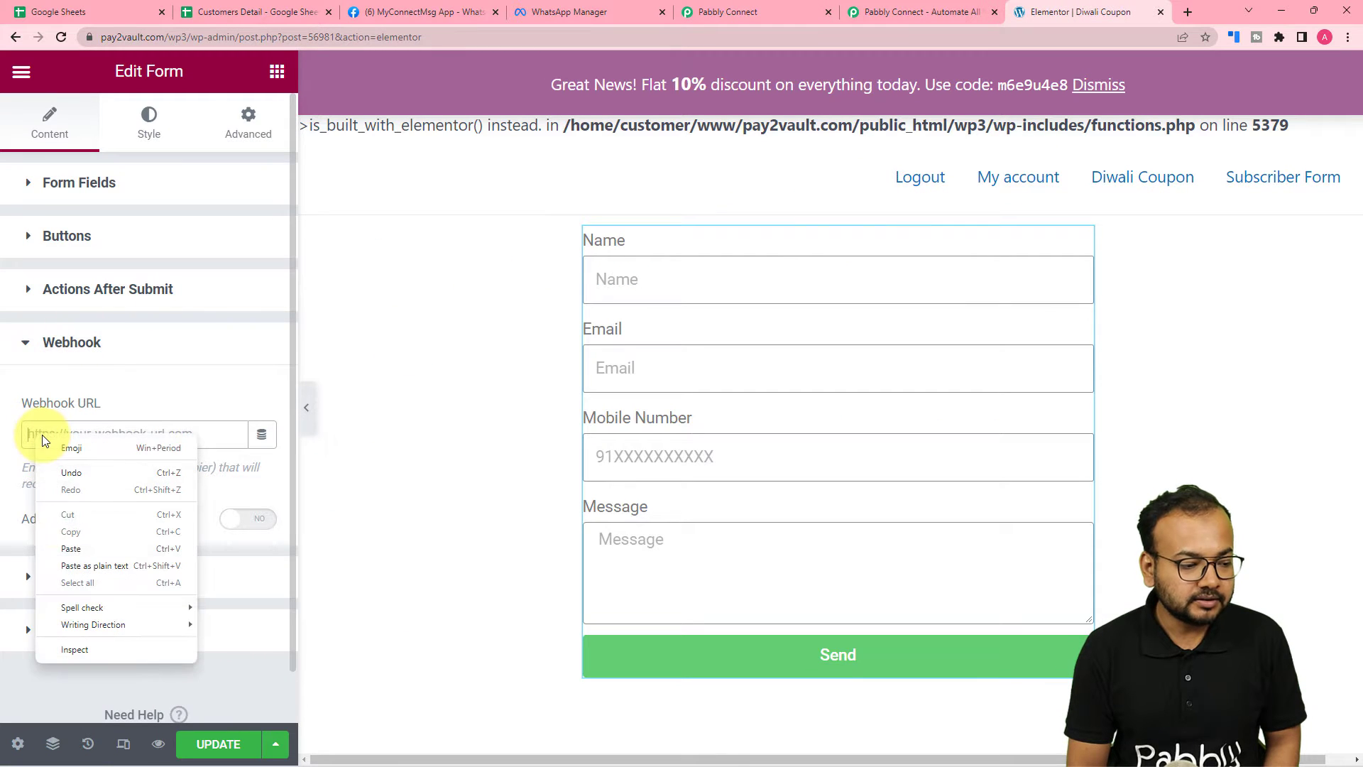
{"action": "left_click", "coordinate": [57, 556]}
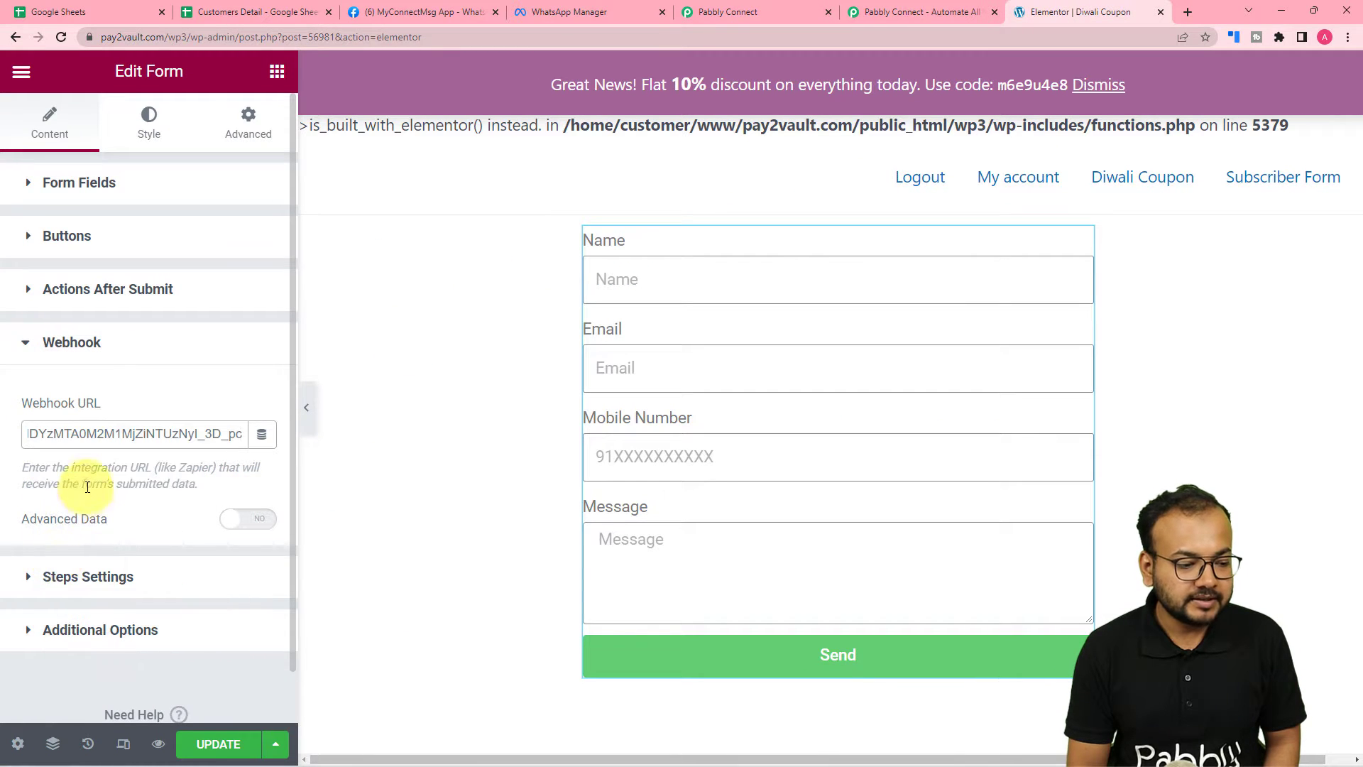
{"action": "left_click", "coordinate": [110, 477]}
{"action": "left_click", "coordinate": [227, 740]}
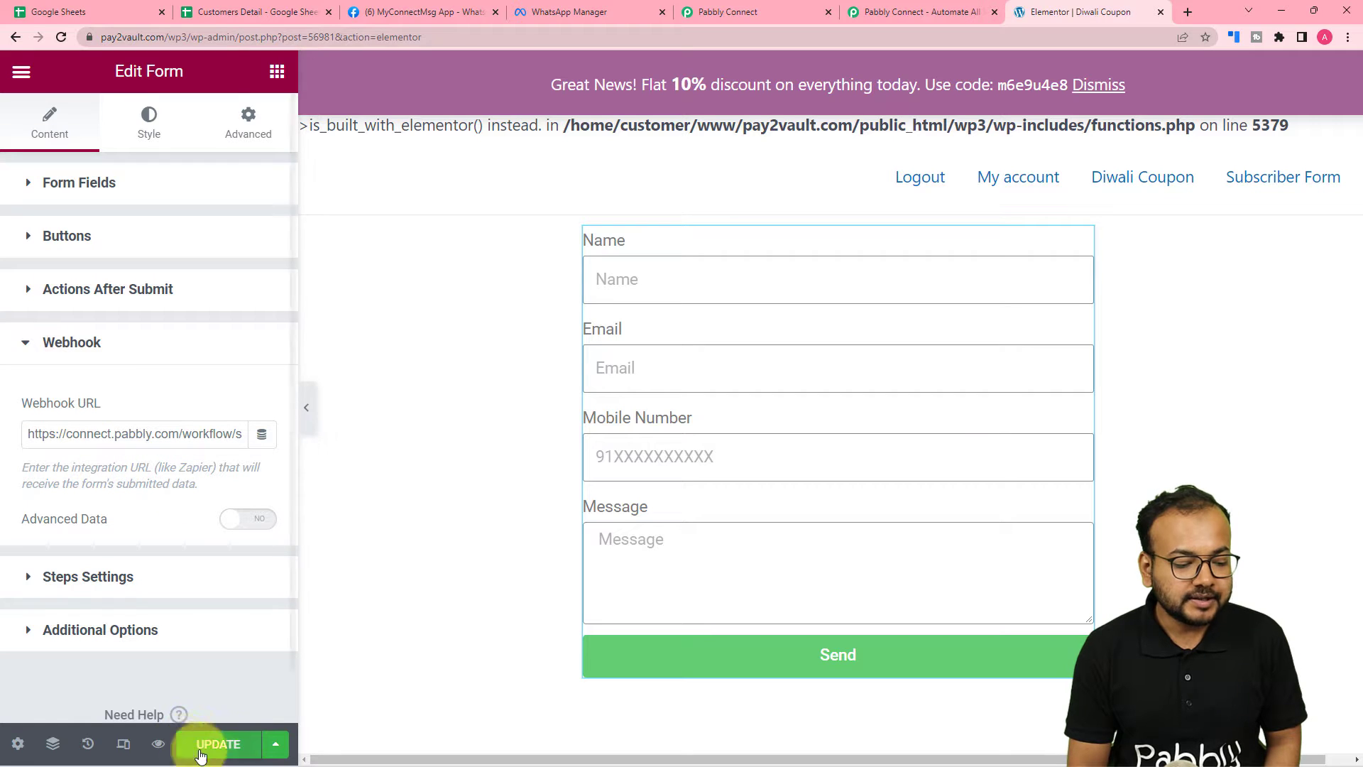
{"action": "left_click", "coordinate": [215, 751]}
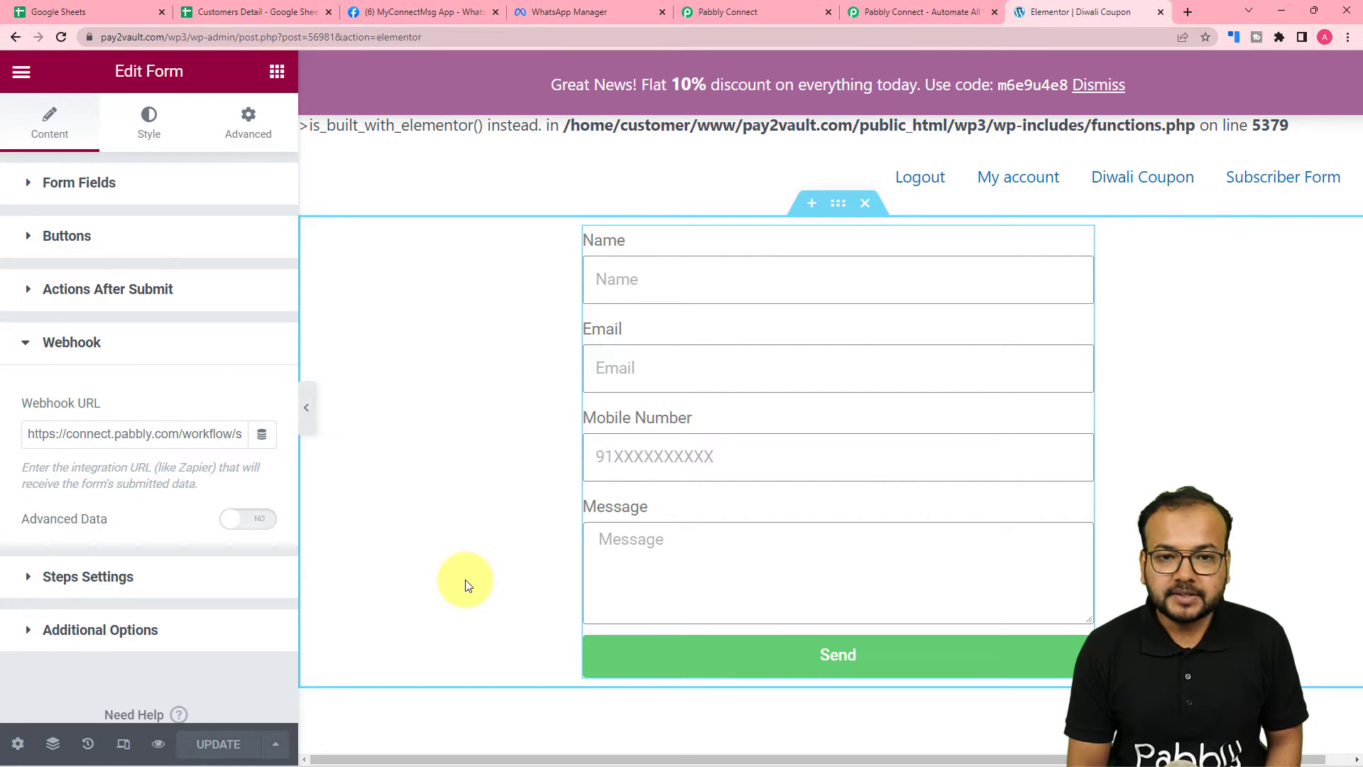
Step: Open the live Diwali Coupon page from the shop website's navigation
{"action": "left_click", "coordinate": [710, 19]}
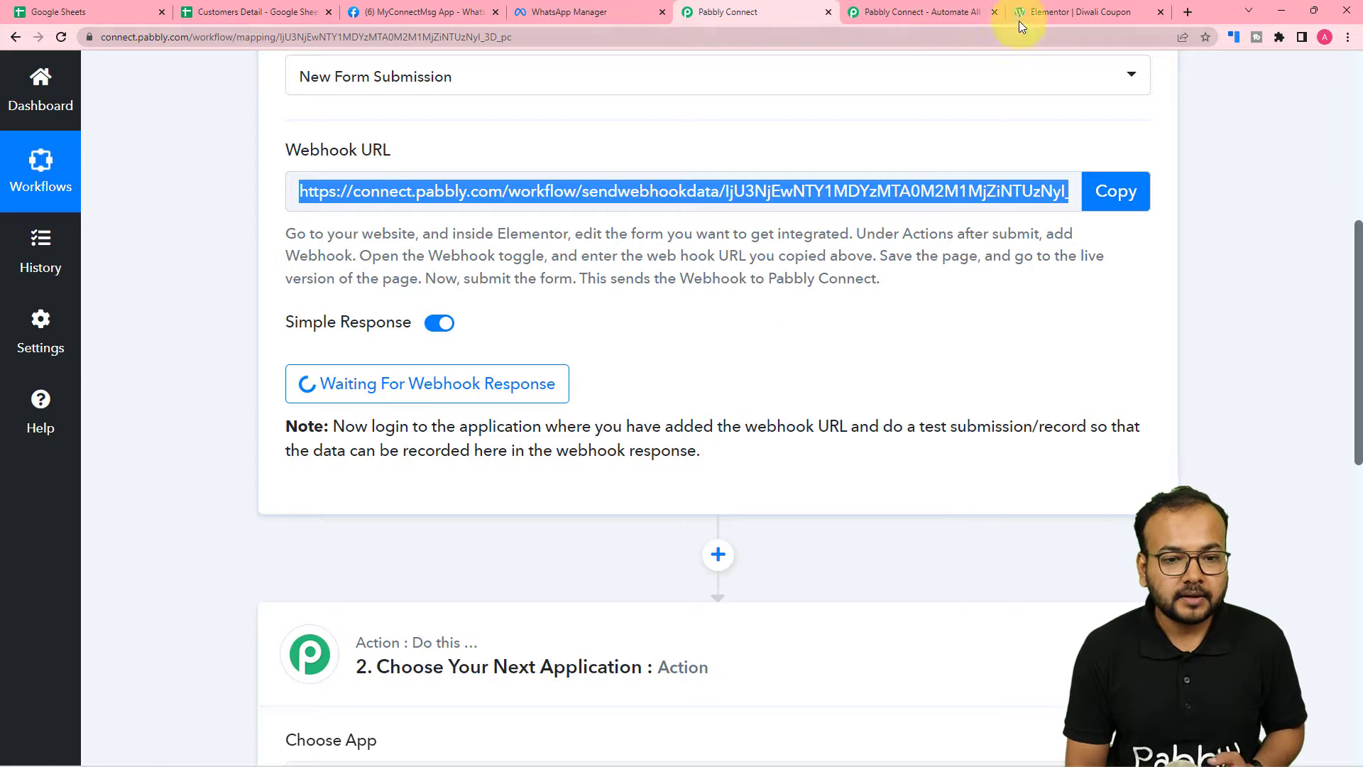
{"action": "left_click", "coordinate": [1077, 10]}
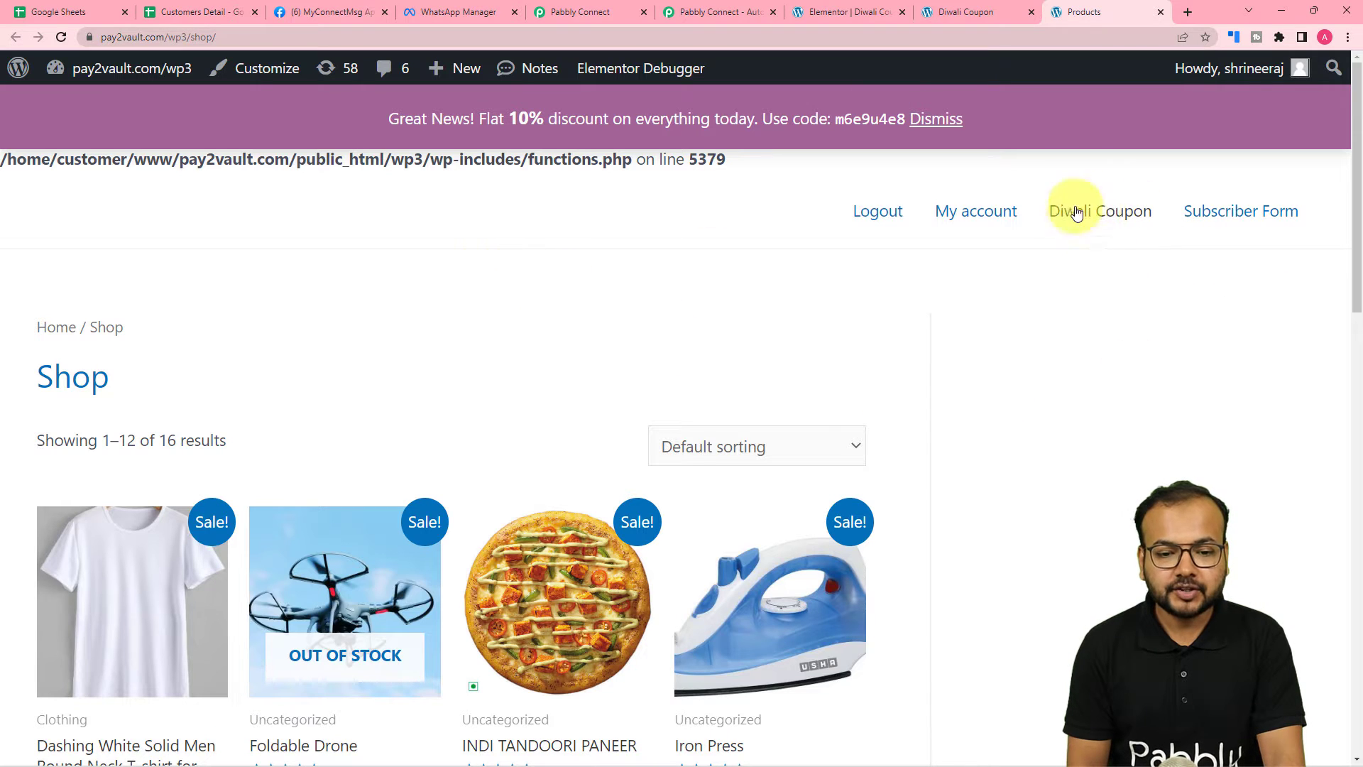
{"action": "left_click", "coordinate": [1101, 218]}
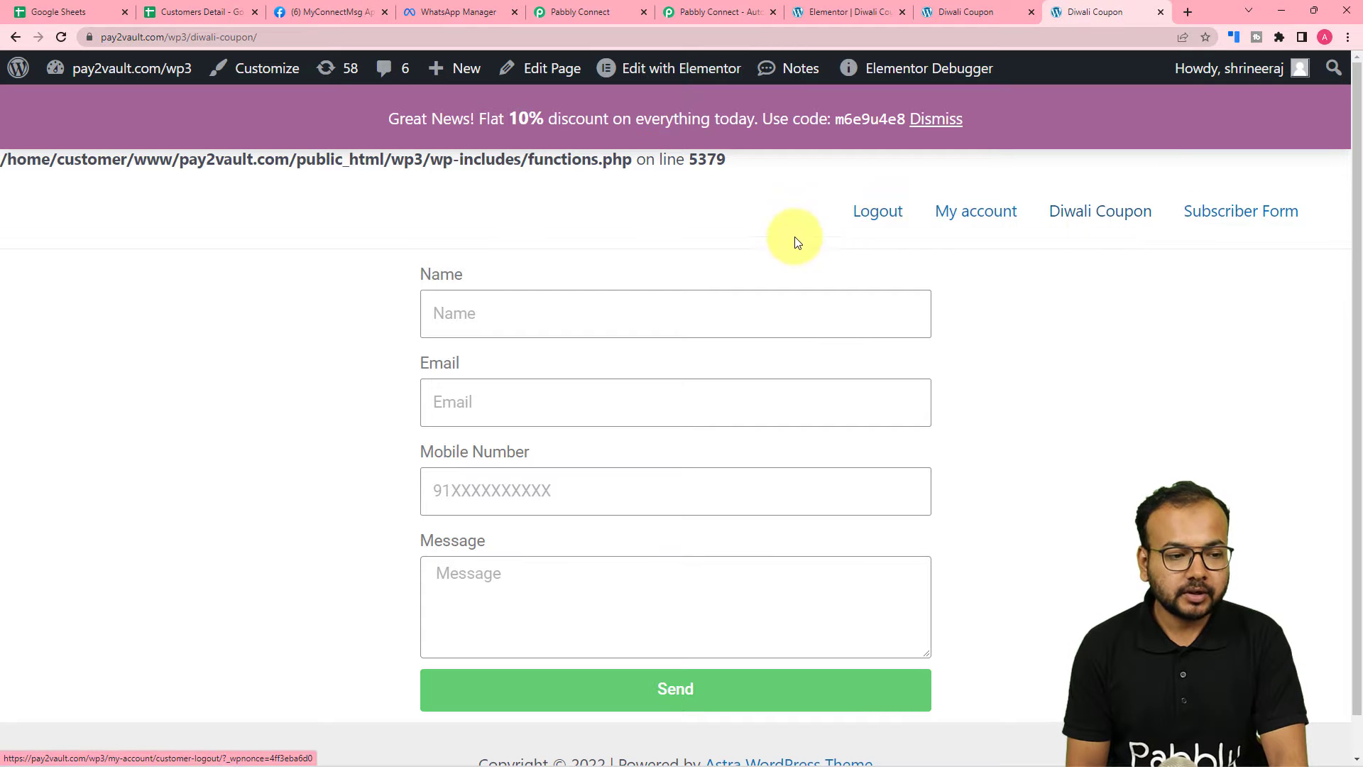
{"action": "scroll", "coordinate": [766, 250], "scroll_direction": "down", "scroll_amount": 1}
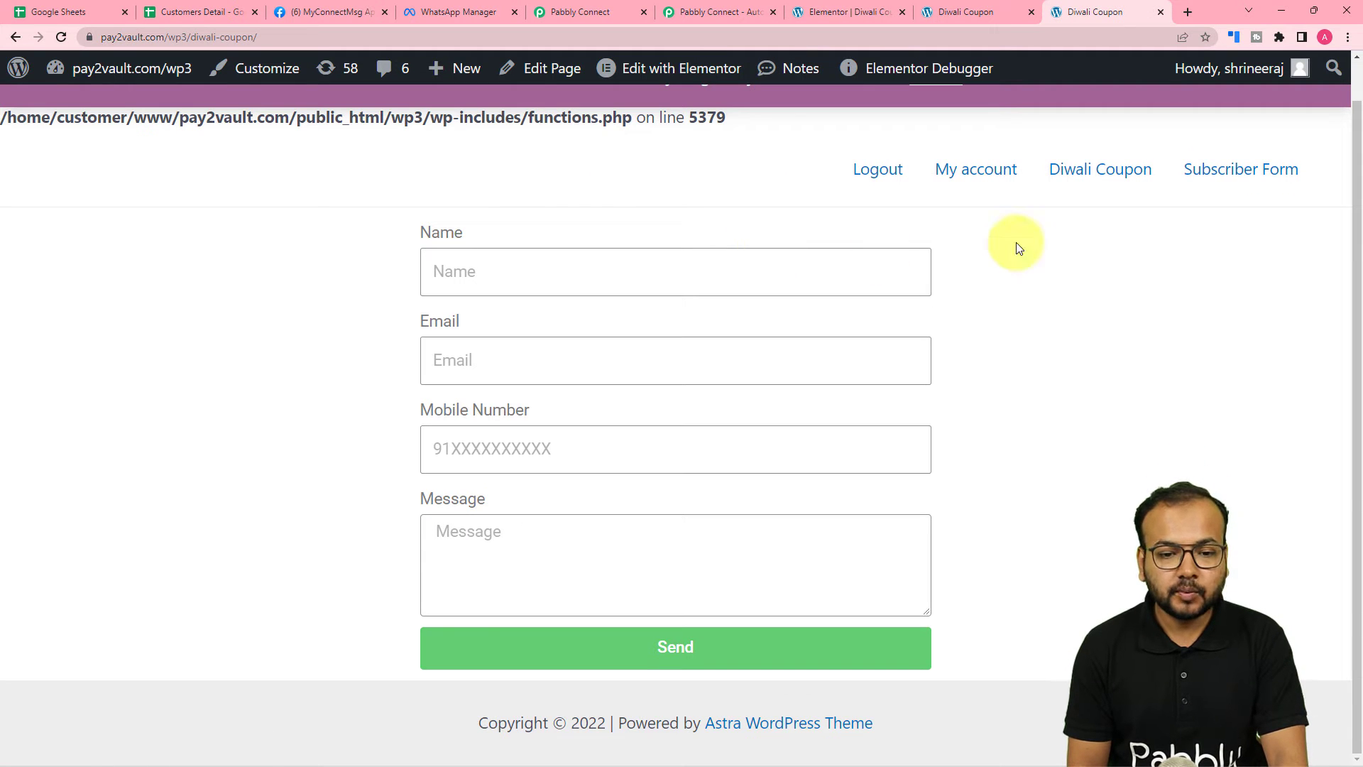
Step: Submit a test entry in the Diwali Coupon form with the name Demo Customer, a demo email and a placeholder mobile number
{"action": "left_click", "coordinate": [706, 283]}
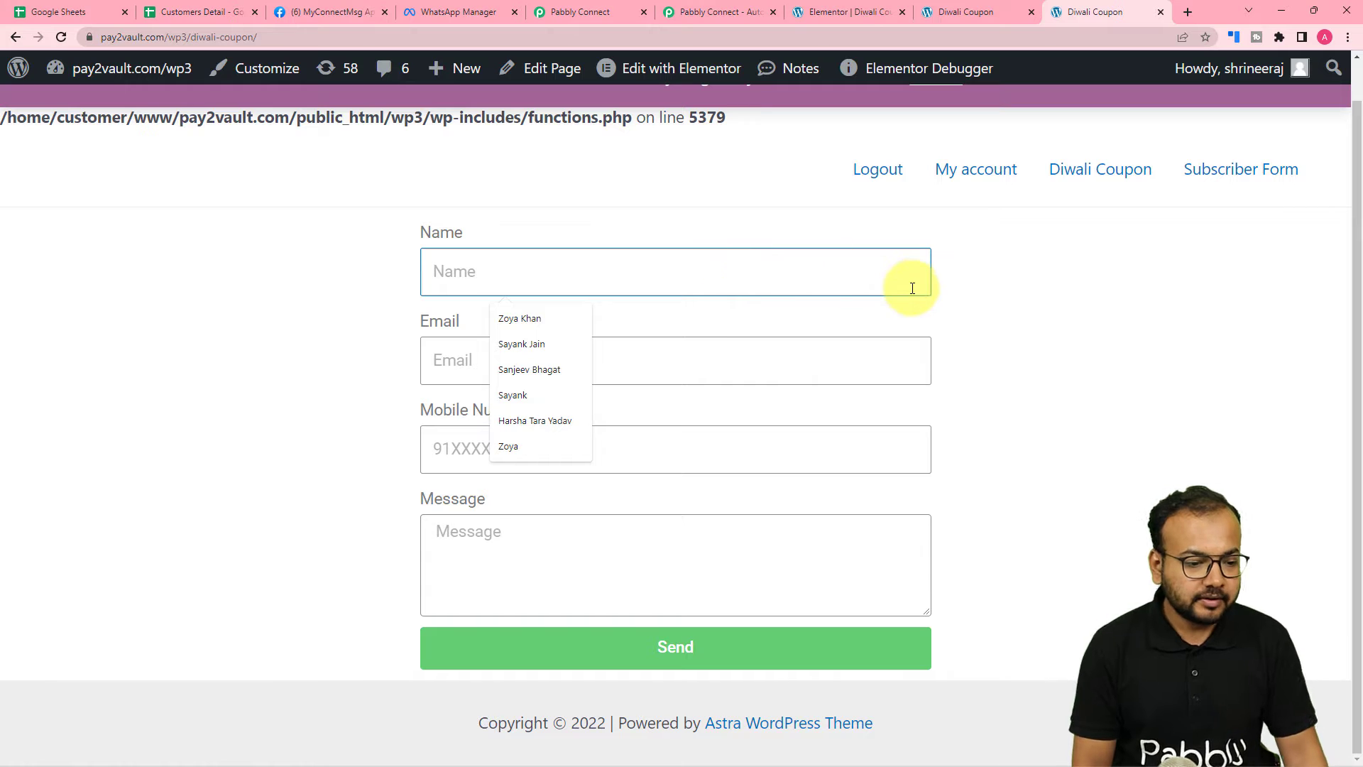
{"action": "type", "text": "Demo Customer"}
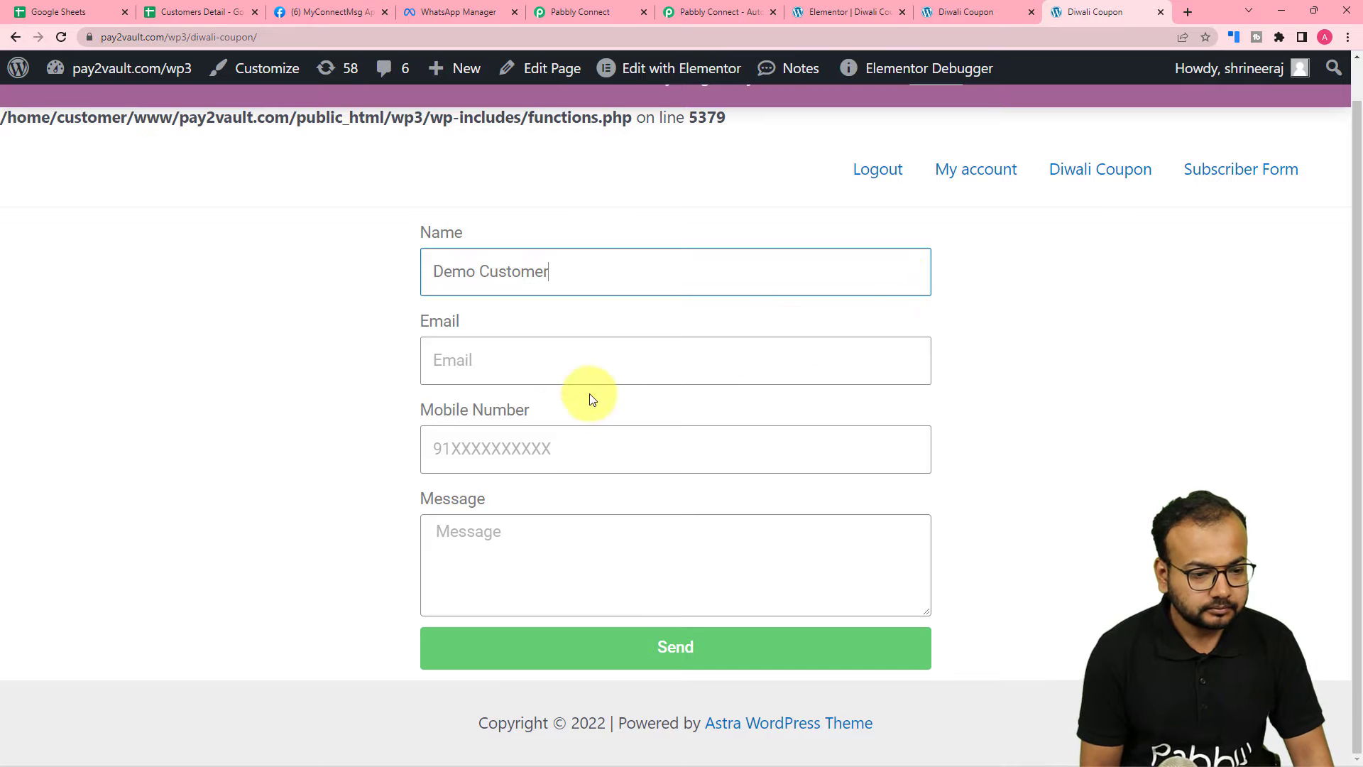
{"action": "left_click", "coordinate": [568, 367]}
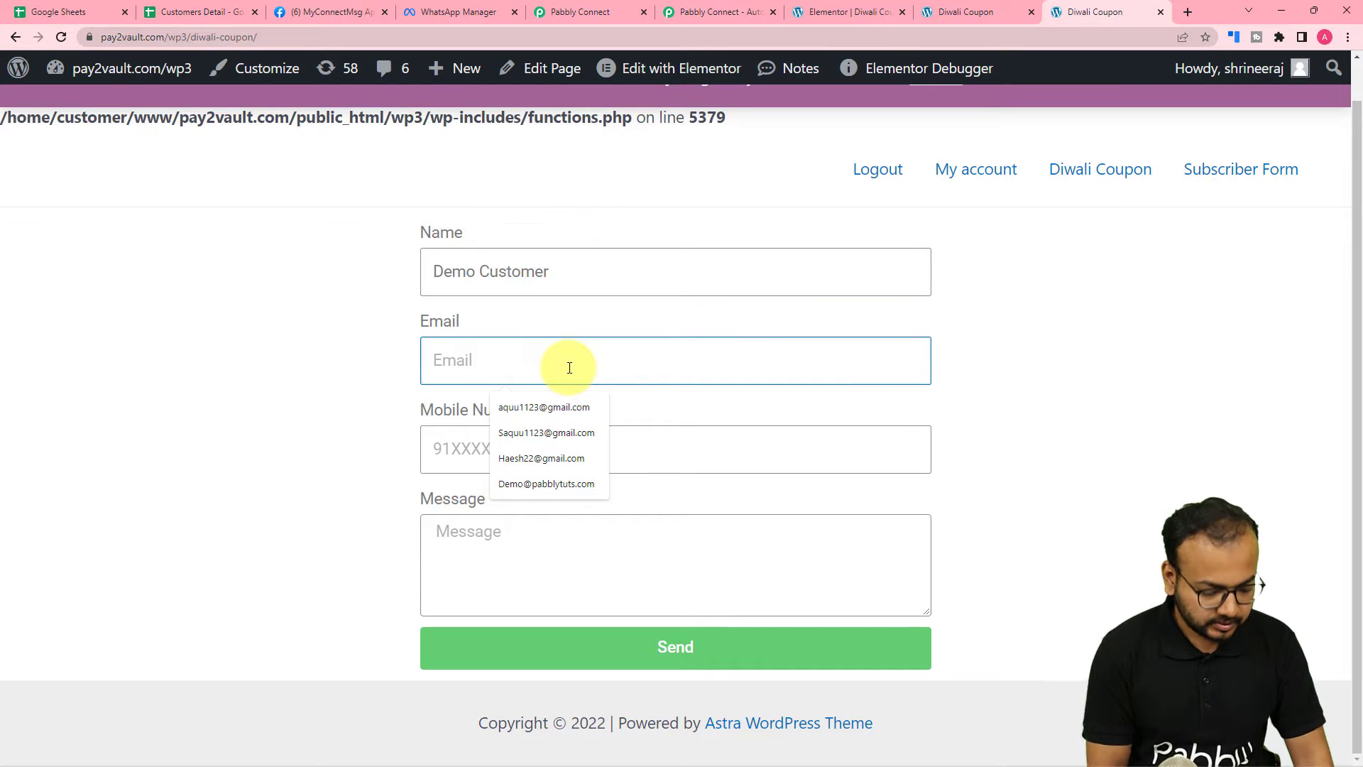
{"action": "type", "text": "d"}
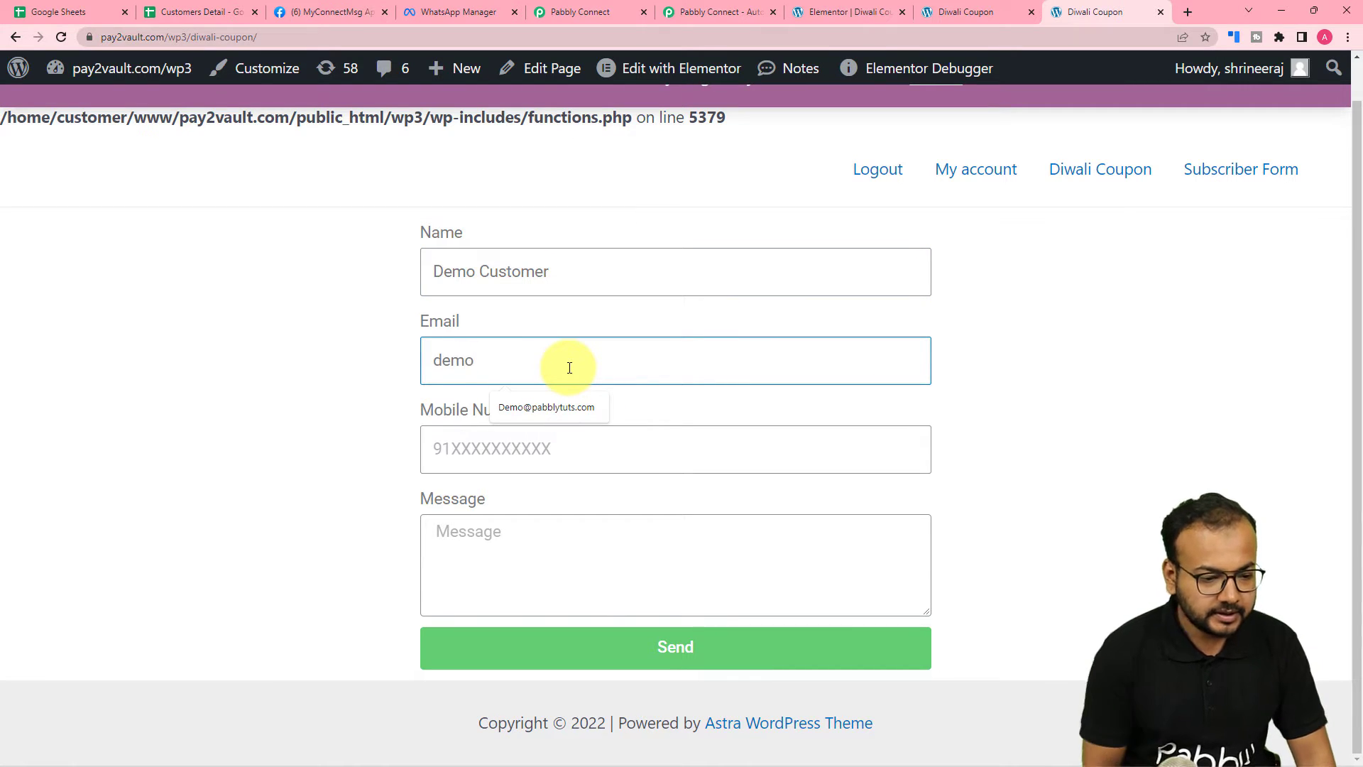
{"action": "type", "text": "emo"}
{"action": "left_click", "coordinate": [554, 408]}
{"action": "left_click", "coordinate": [547, 452]}
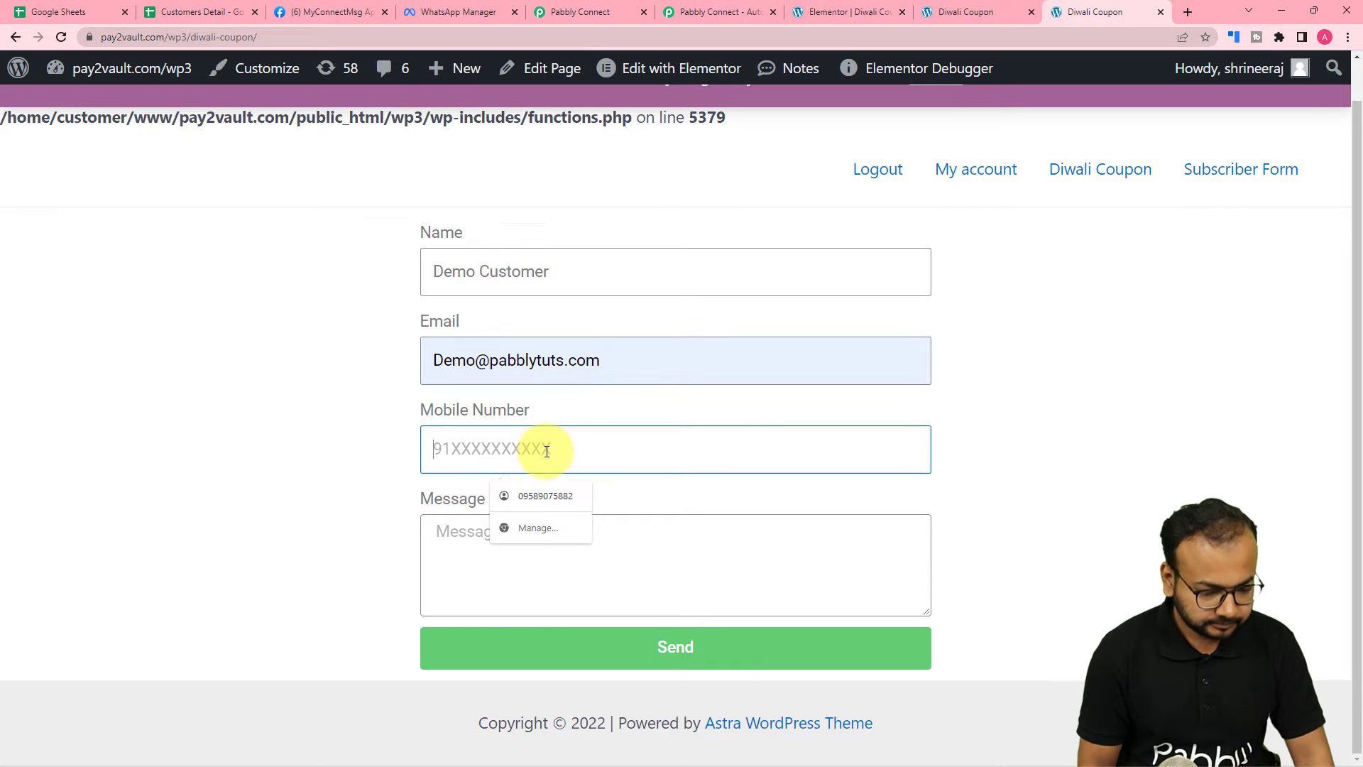
{"action": "type", "text": "91XXXXXXXXX"}
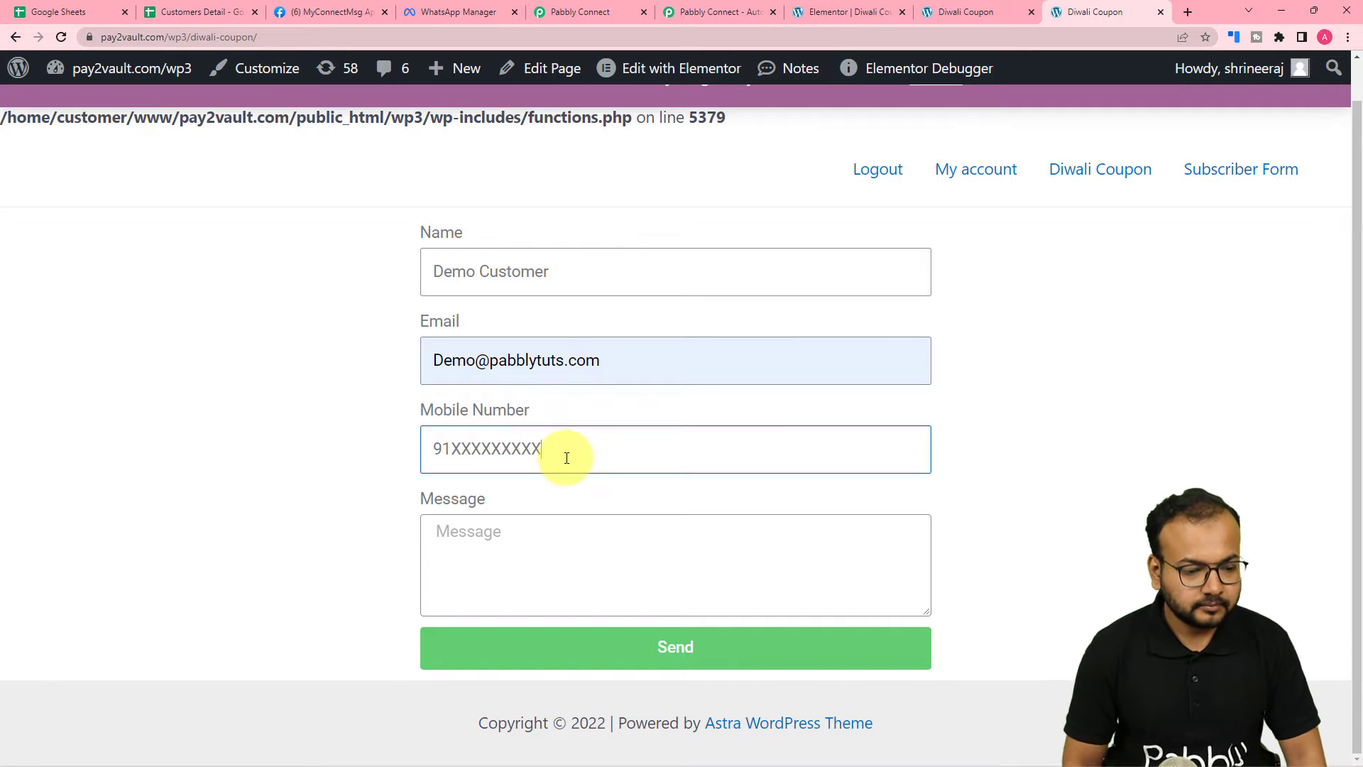
{"action": "left_click", "coordinate": [333, 436]}
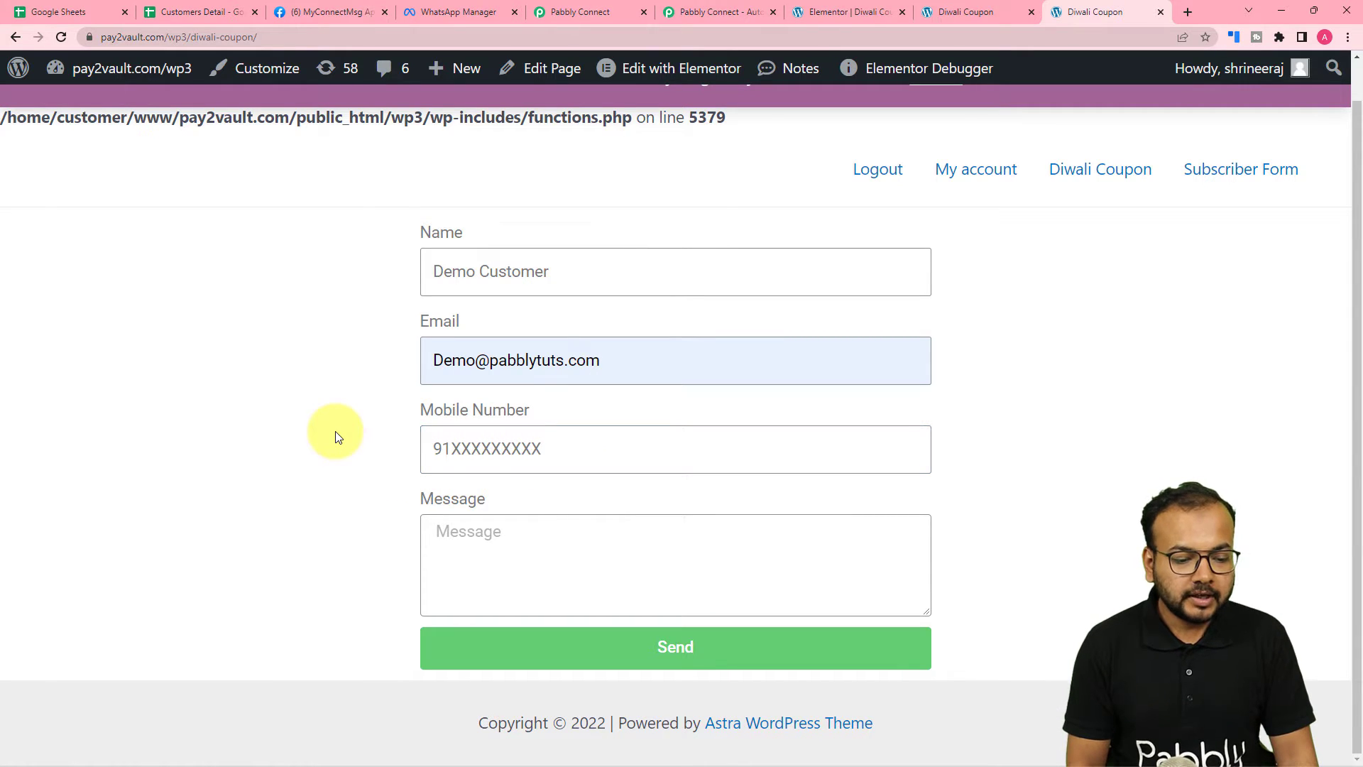
{"action": "left_click", "coordinate": [523, 641]}
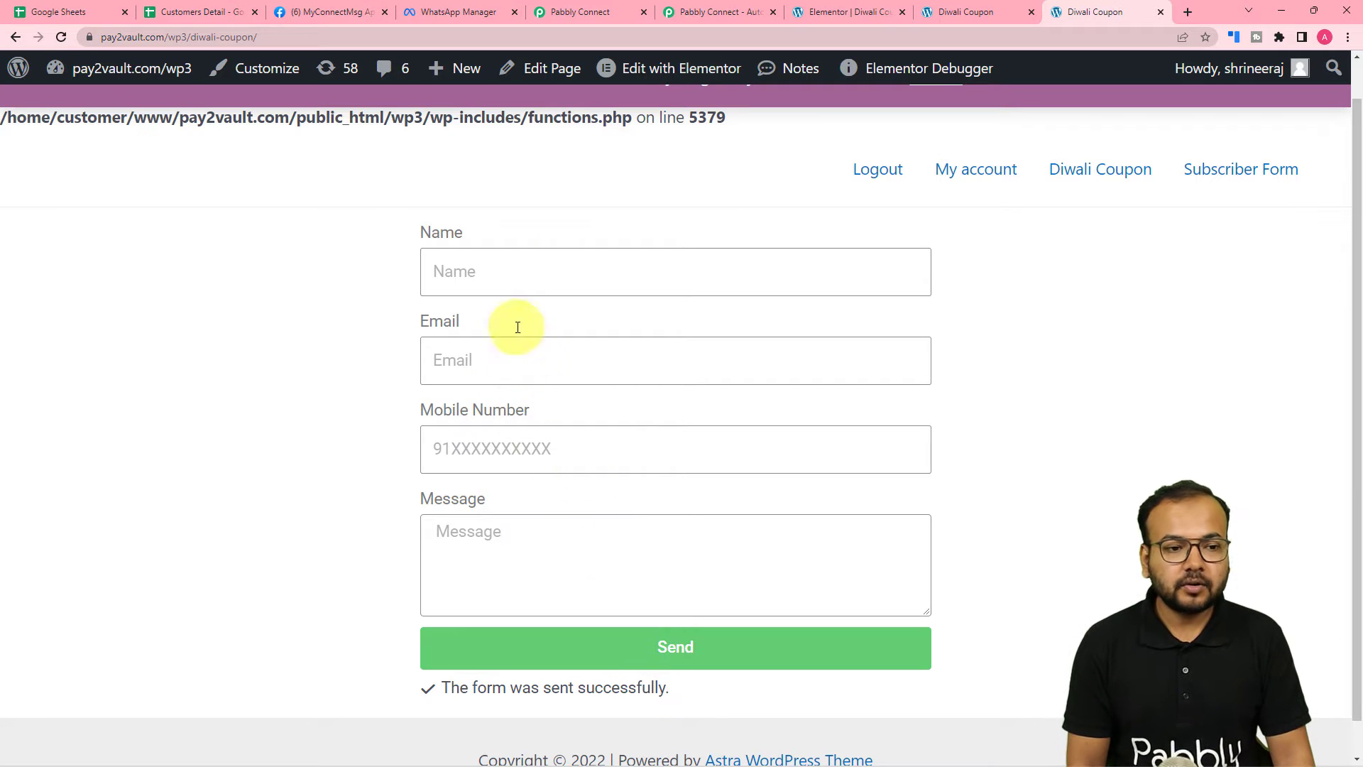
Step: Review the captured form response in Pabbly Connect and set the action app to WooCommerce with Create a Coupon as the action event
{"action": "left_click", "coordinate": [576, 11]}
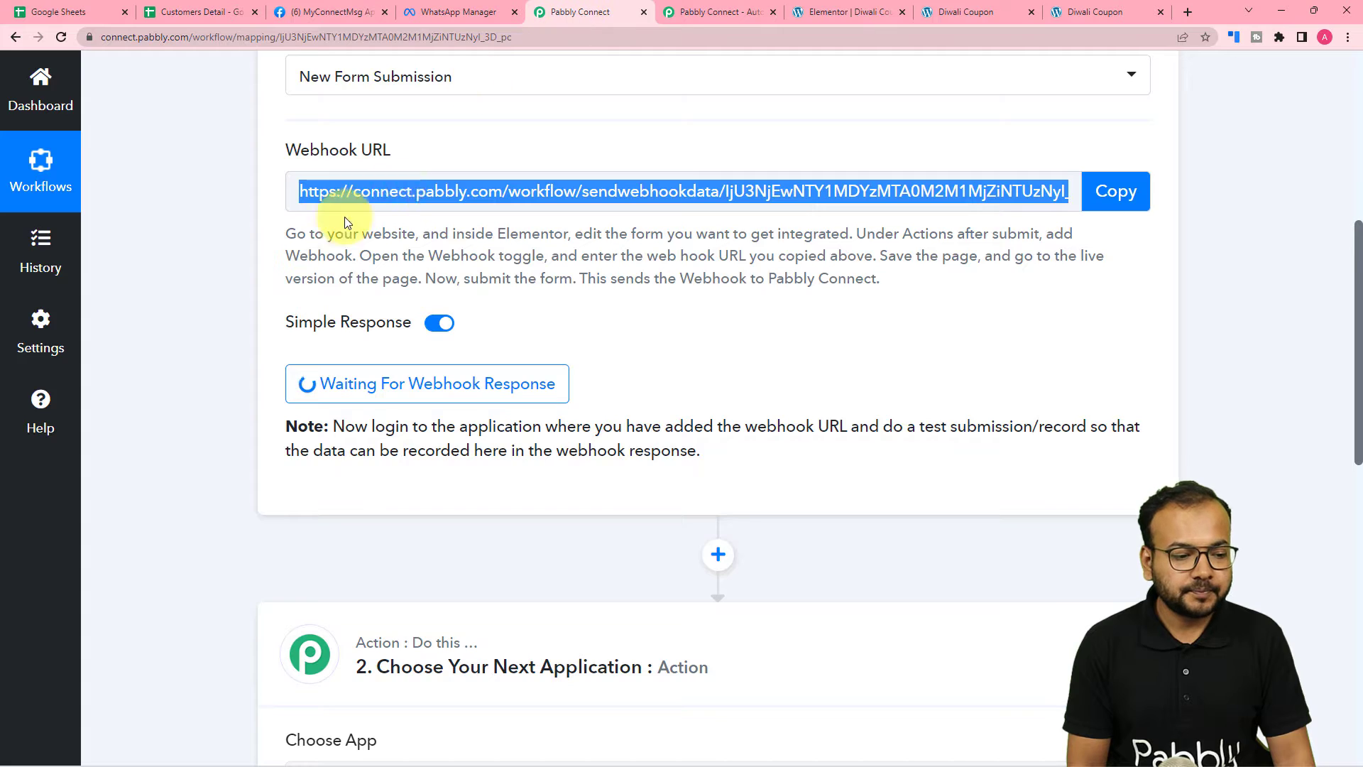
{"action": "scroll", "coordinate": [181, 286], "scroll_direction": "down", "scroll_amount": 4}
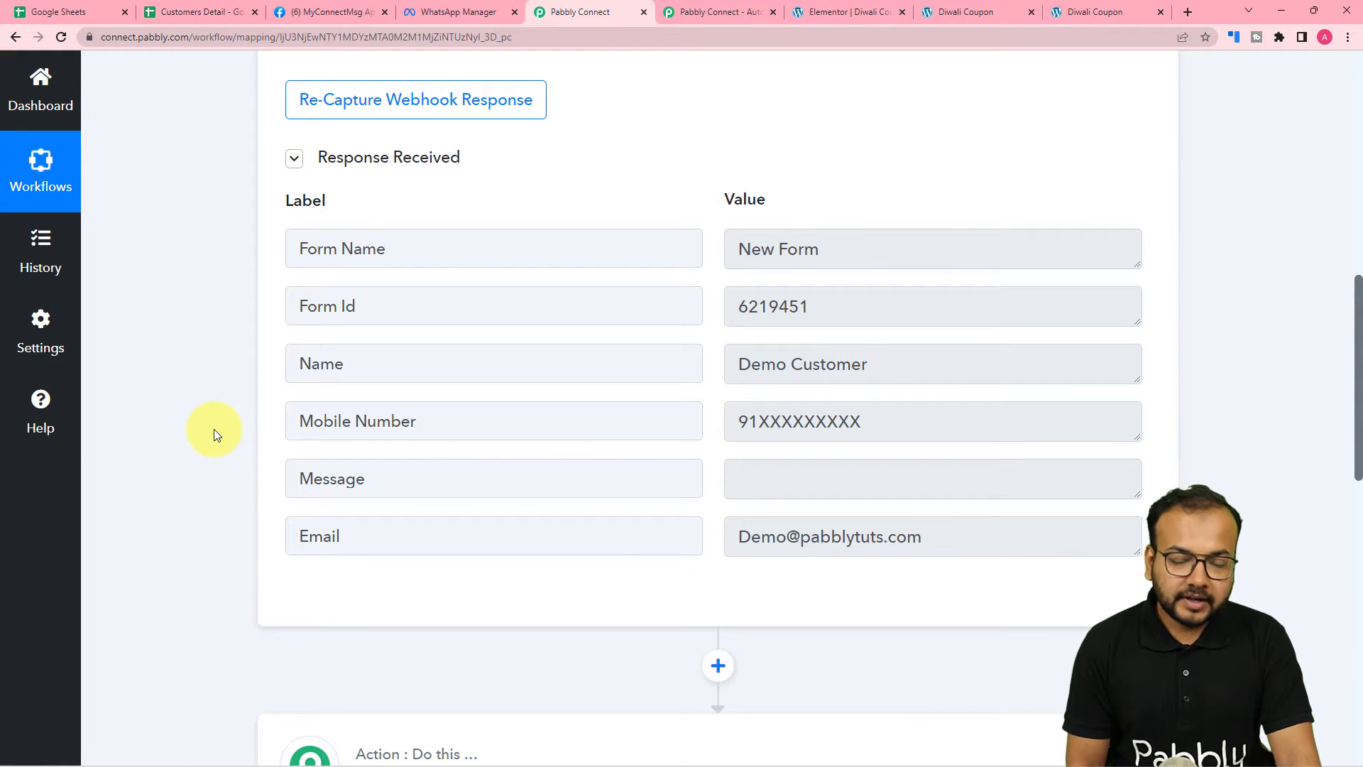
{"action": "scroll", "coordinate": [214, 428], "scroll_direction": "down", "scroll_amount": 3}
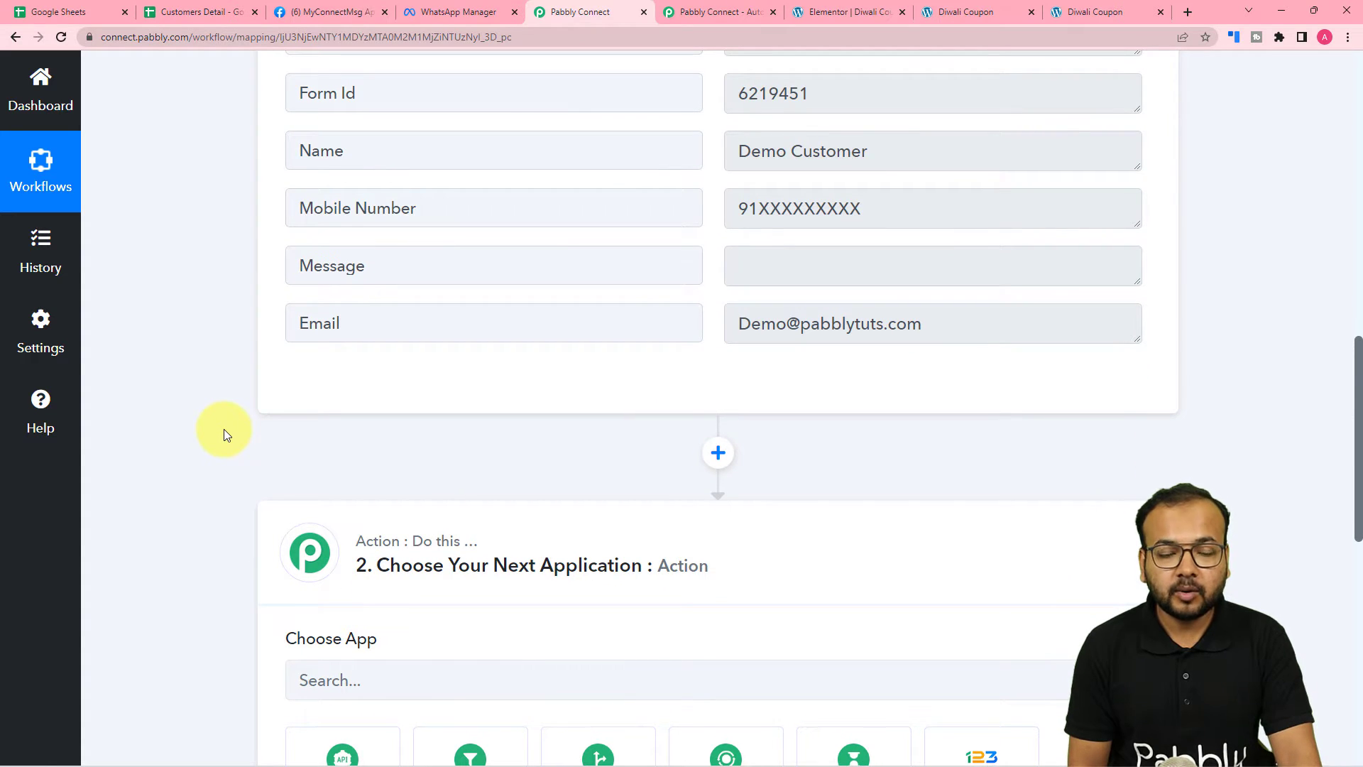
{"action": "scroll", "coordinate": [224, 429], "scroll_direction": "down", "scroll_amount": 2}
{"action": "scroll", "coordinate": [223, 429], "scroll_direction": "down", "scroll_amount": 2}
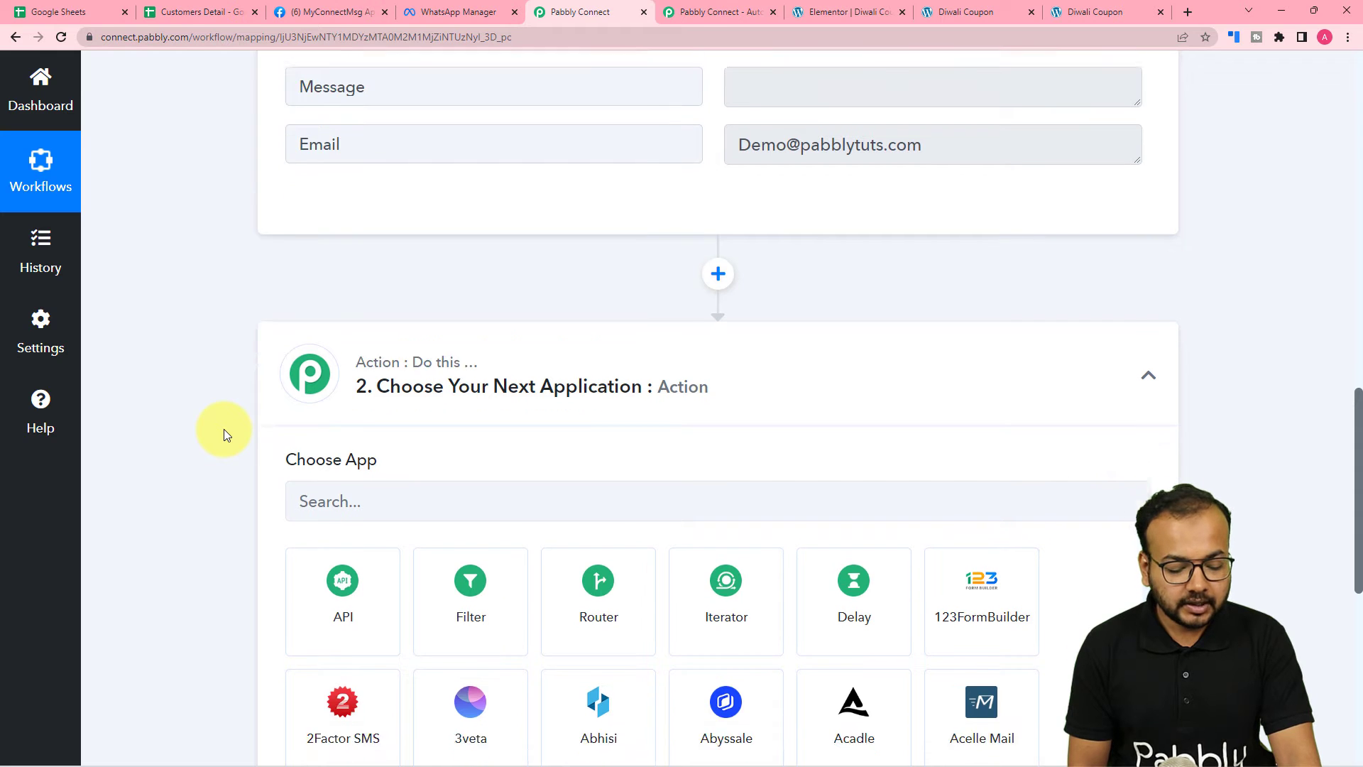
{"action": "left_click", "coordinate": [330, 403]}
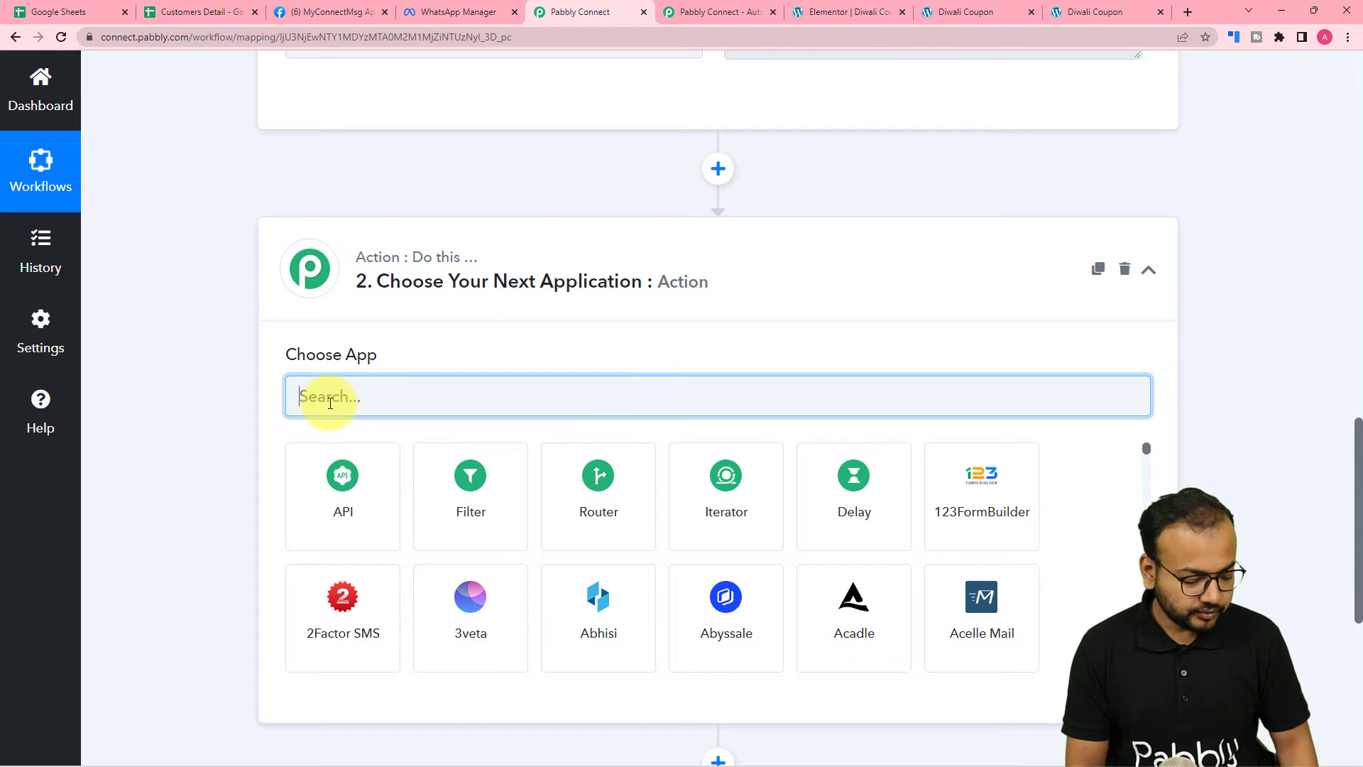
{"action": "type", "text": "woo"}
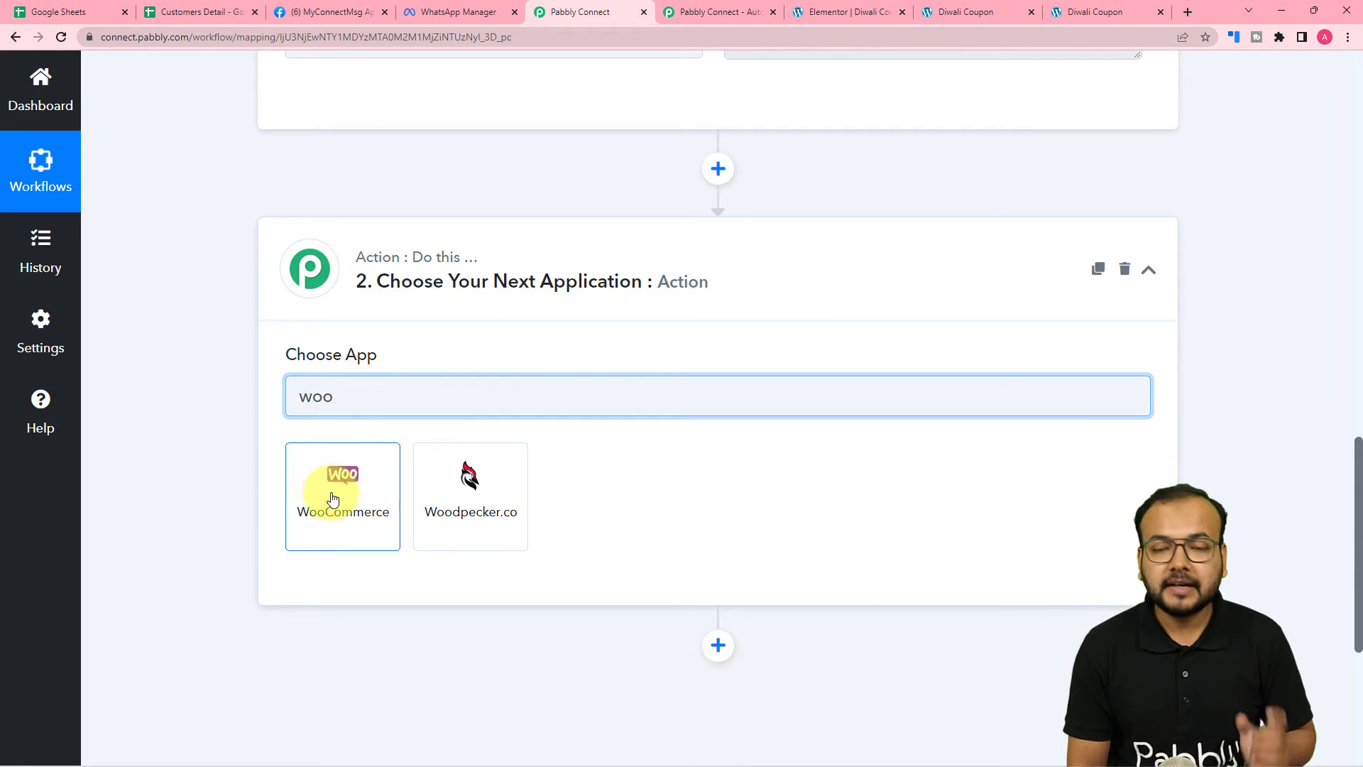
{"action": "left_click", "coordinate": [333, 500]}
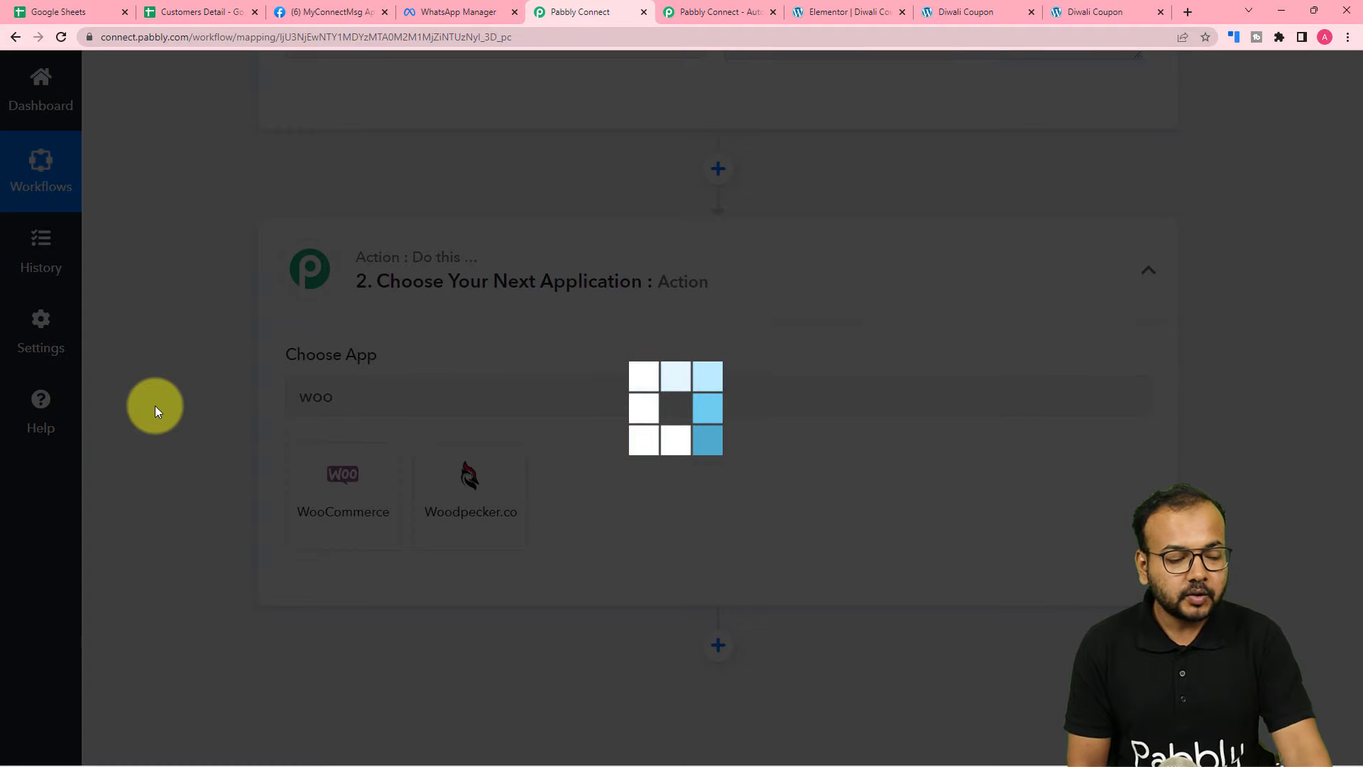
{"action": "scroll", "coordinate": [155, 406], "scroll_direction": "down", "scroll_amount": 2}
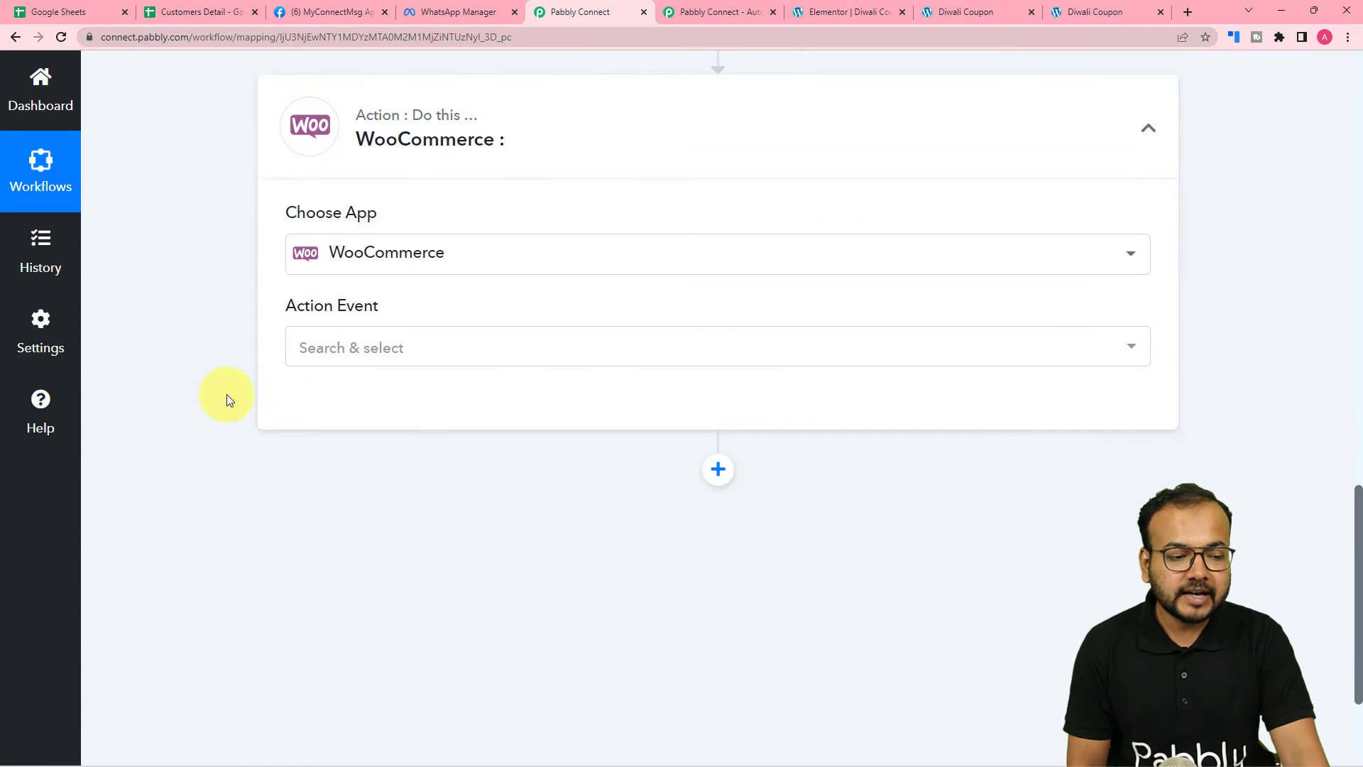
{"action": "left_click", "coordinate": [327, 361]}
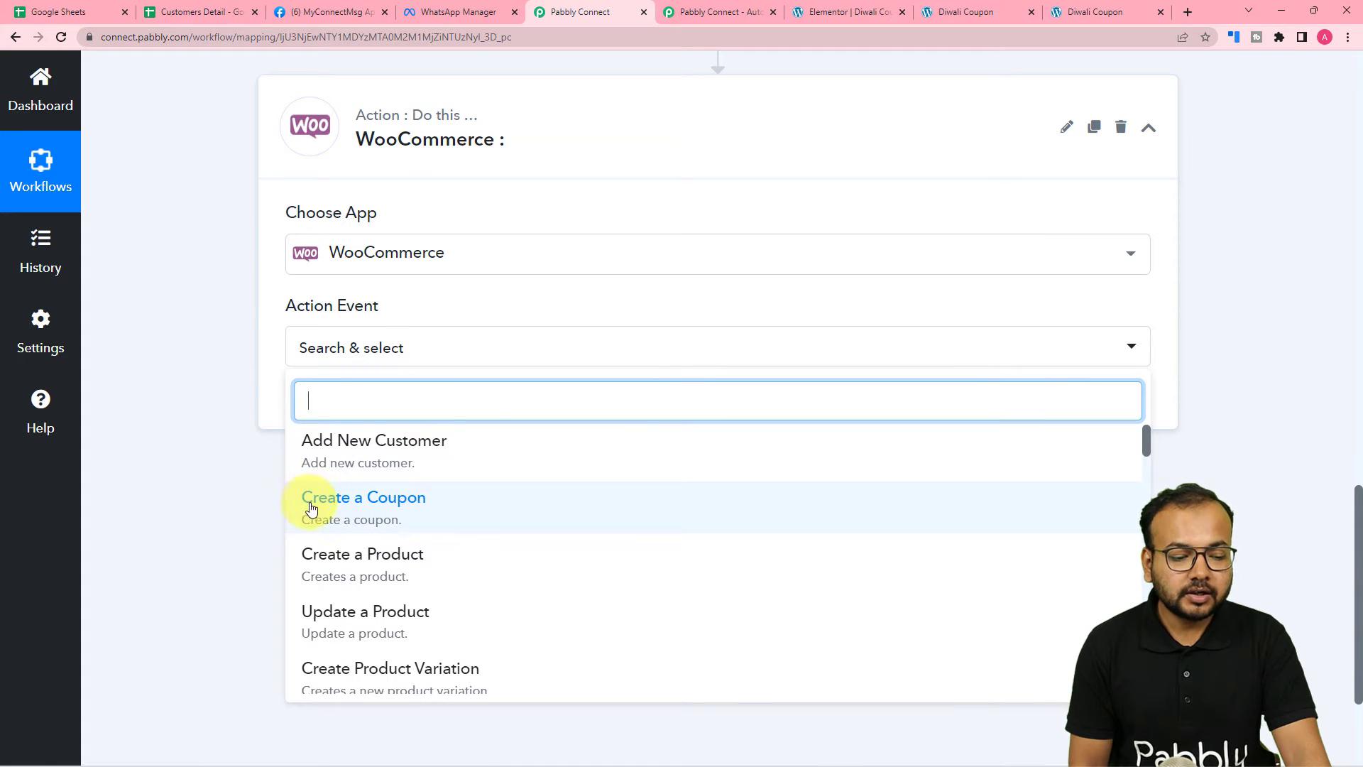
{"action": "left_click", "coordinate": [340, 506]}
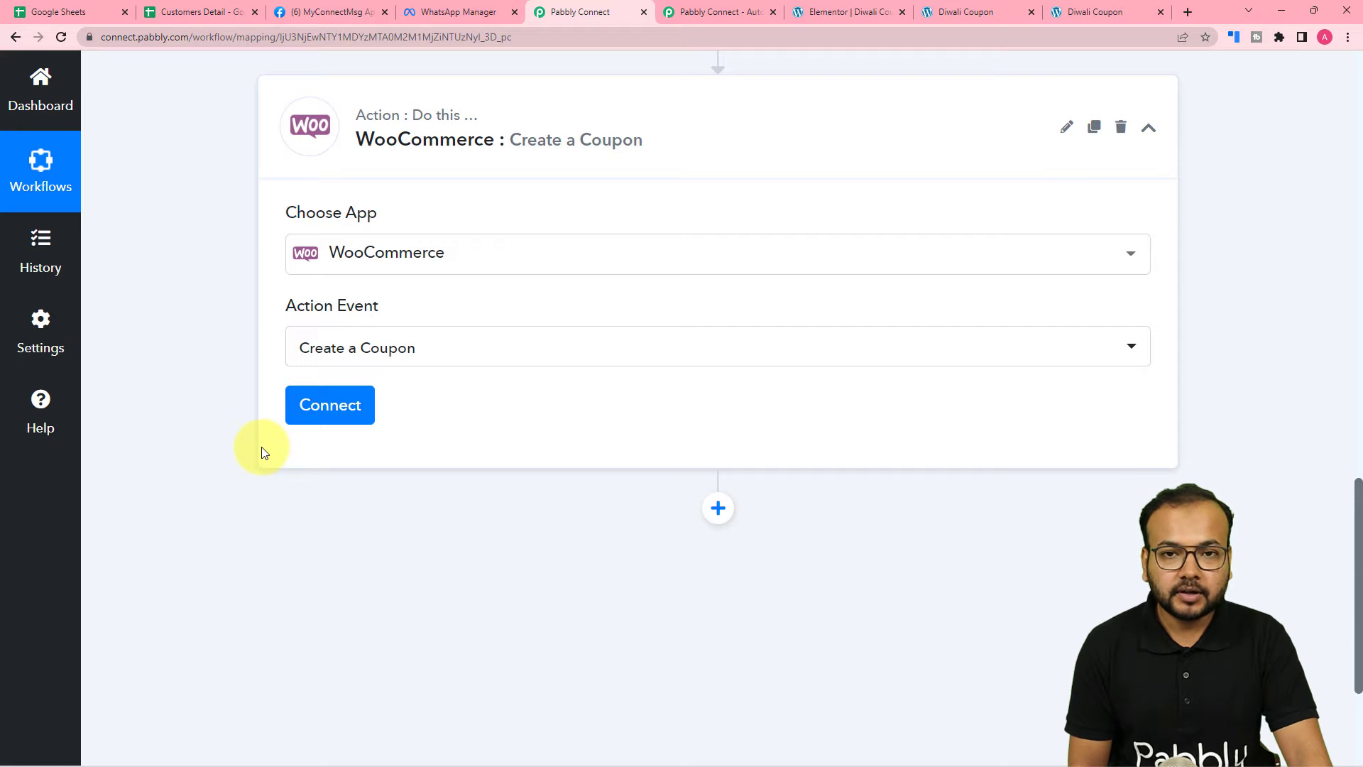
Step: Start adding a new WooCommerce connection for the Create a Coupon action and review the credentials it requires
{"action": "left_click", "coordinate": [327, 417]}
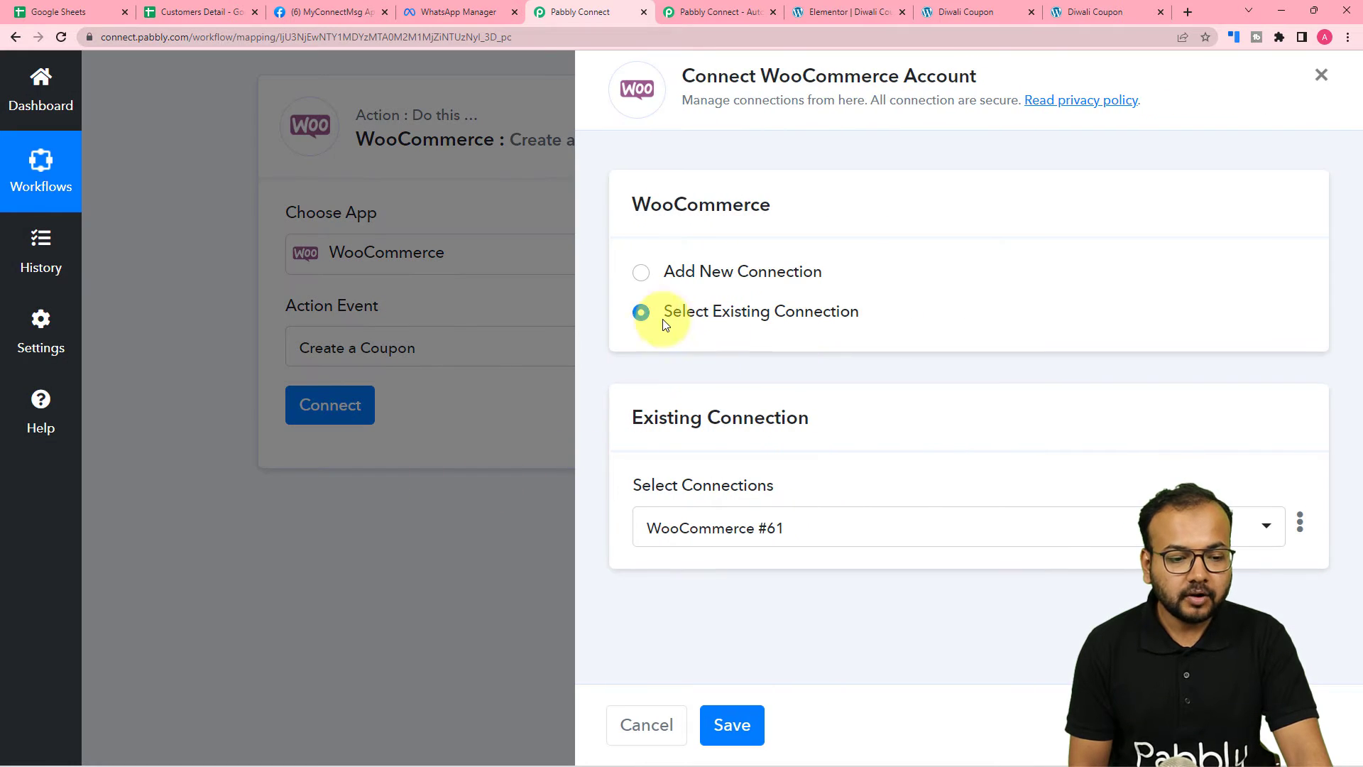
{"action": "left_click", "coordinate": [643, 274]}
{"action": "scroll", "coordinate": [800, 472], "scroll_direction": "down", "scroll_amount": 3}
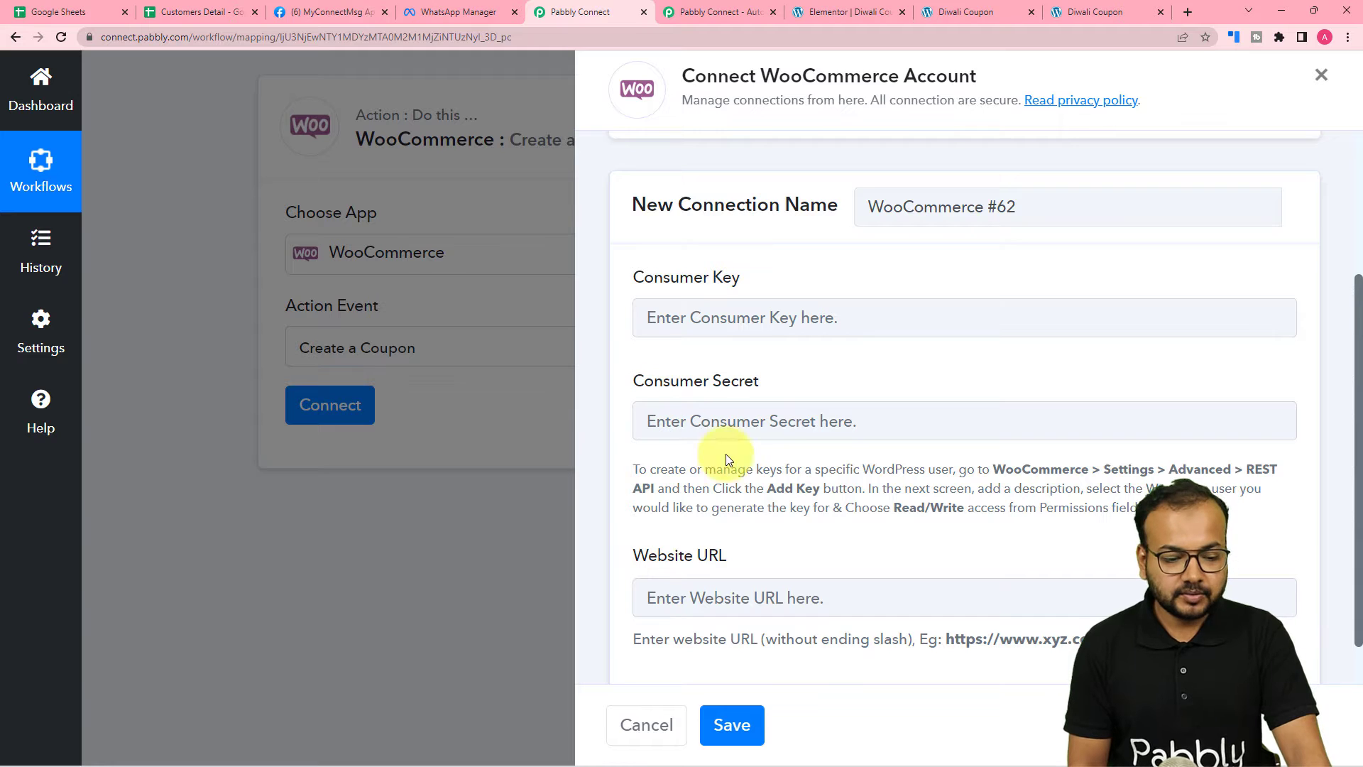
{"action": "scroll", "coordinate": [687, 534], "scroll_direction": "down", "scroll_amount": 1}
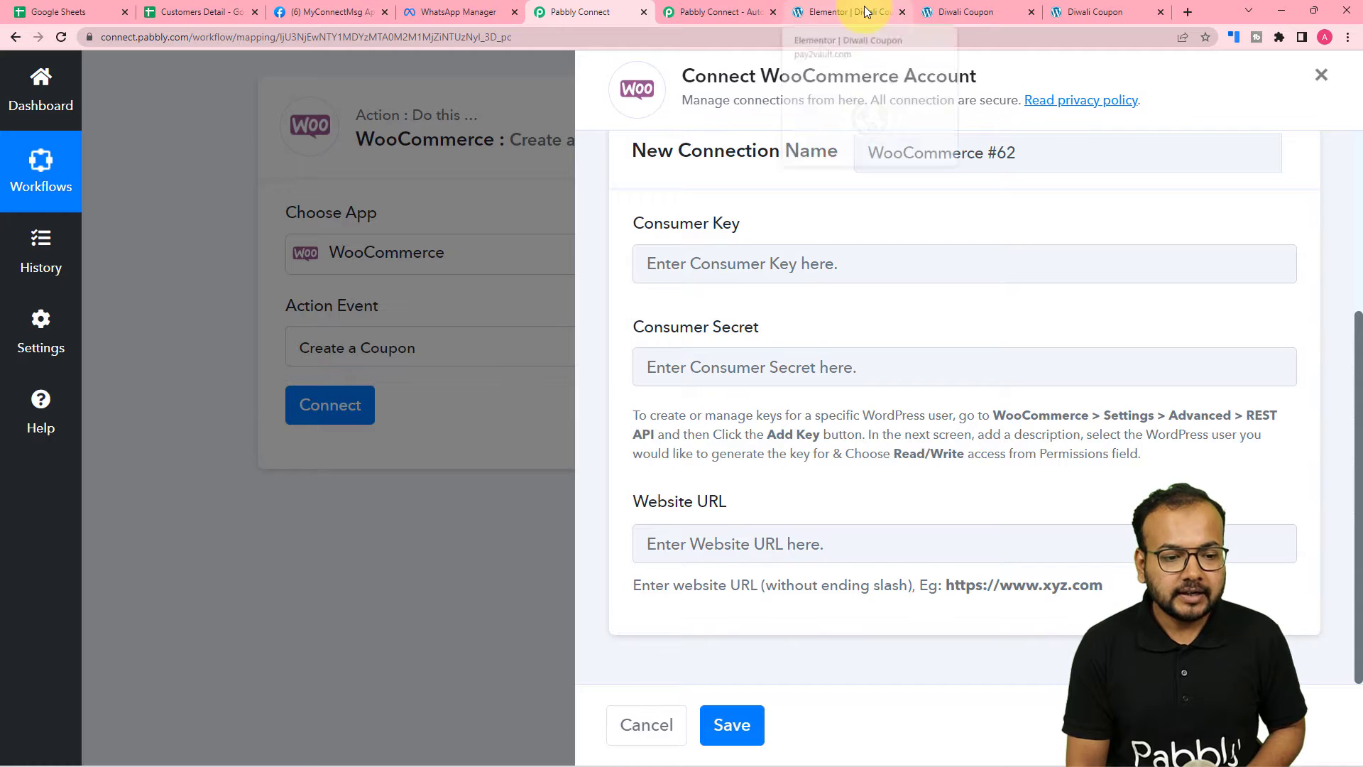
Step: Switch to the website and open its WordPress admin dashboard
{"action": "left_click", "coordinate": [957, 7]}
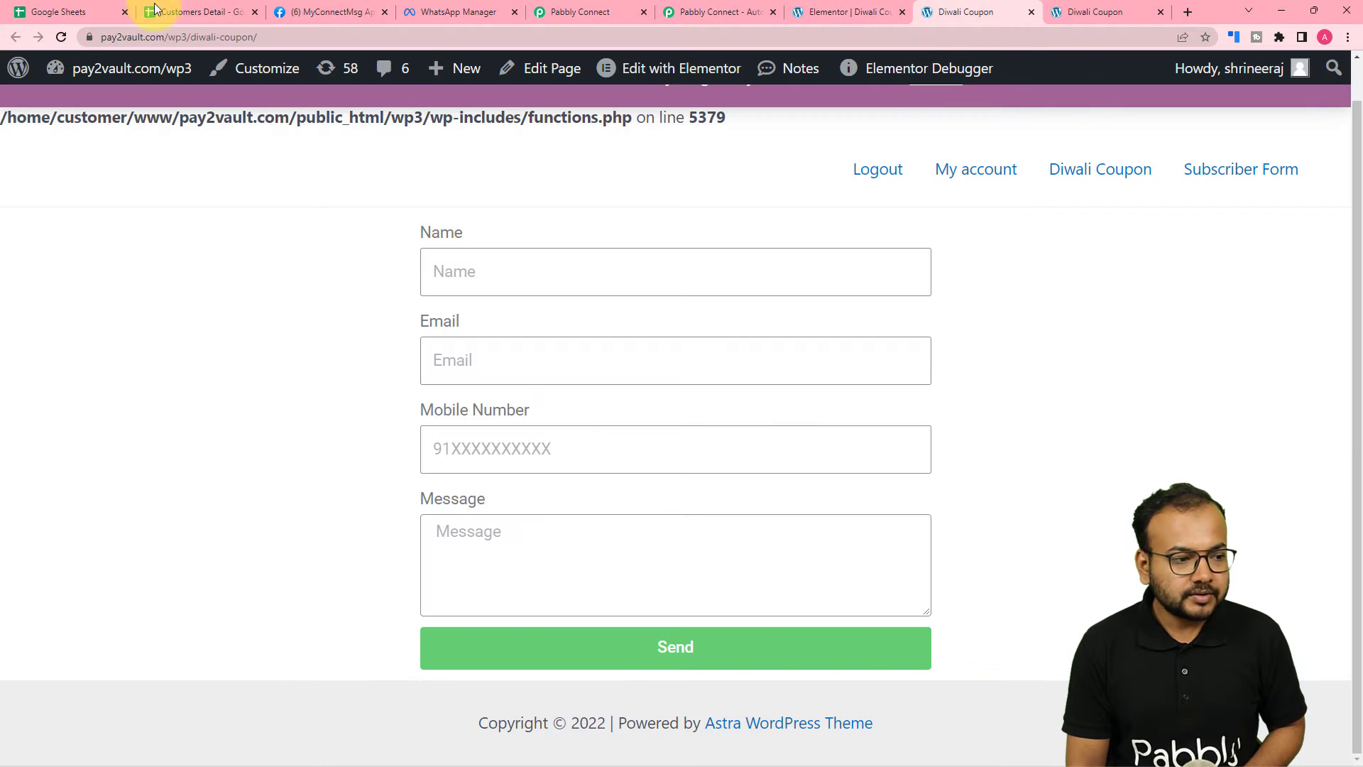
{"action": "mouse_move", "coordinate": [58, 78]}
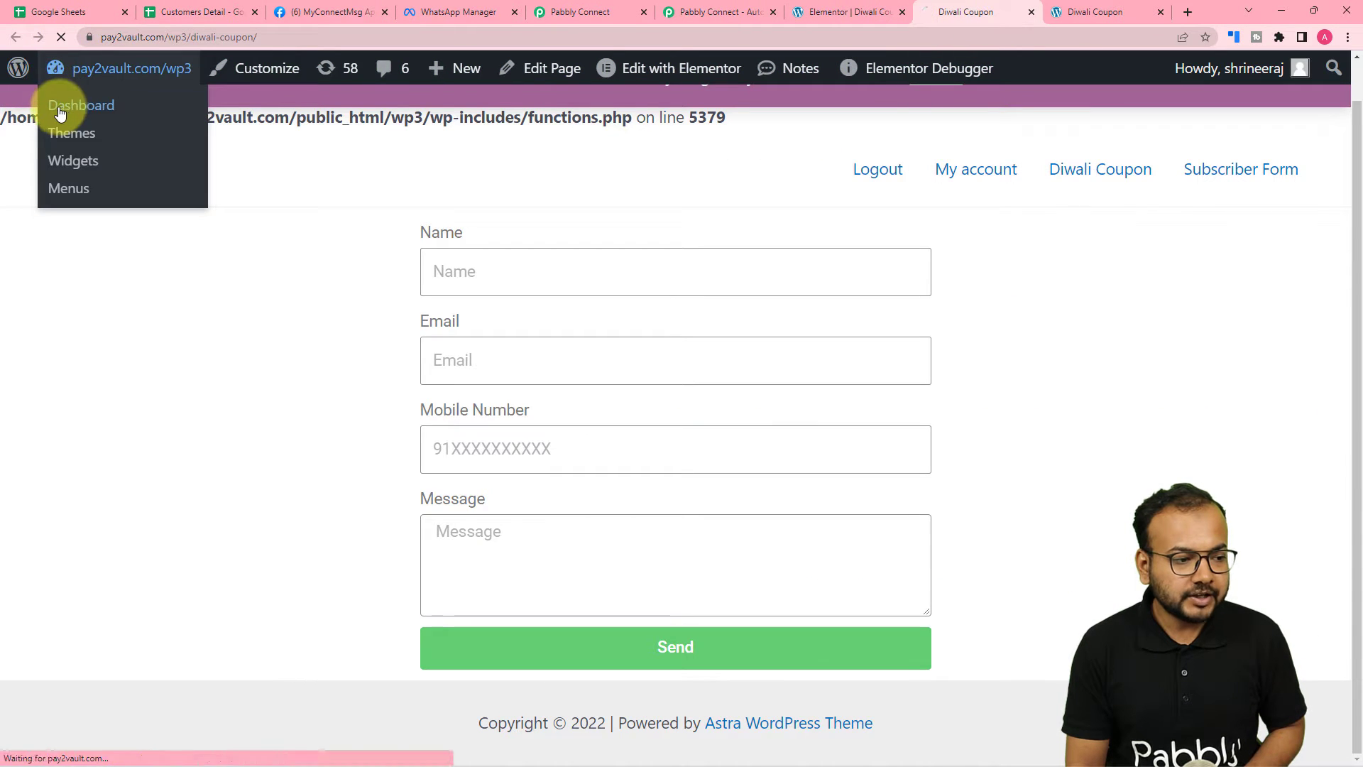
{"action": "left_click", "coordinate": [107, 129]}
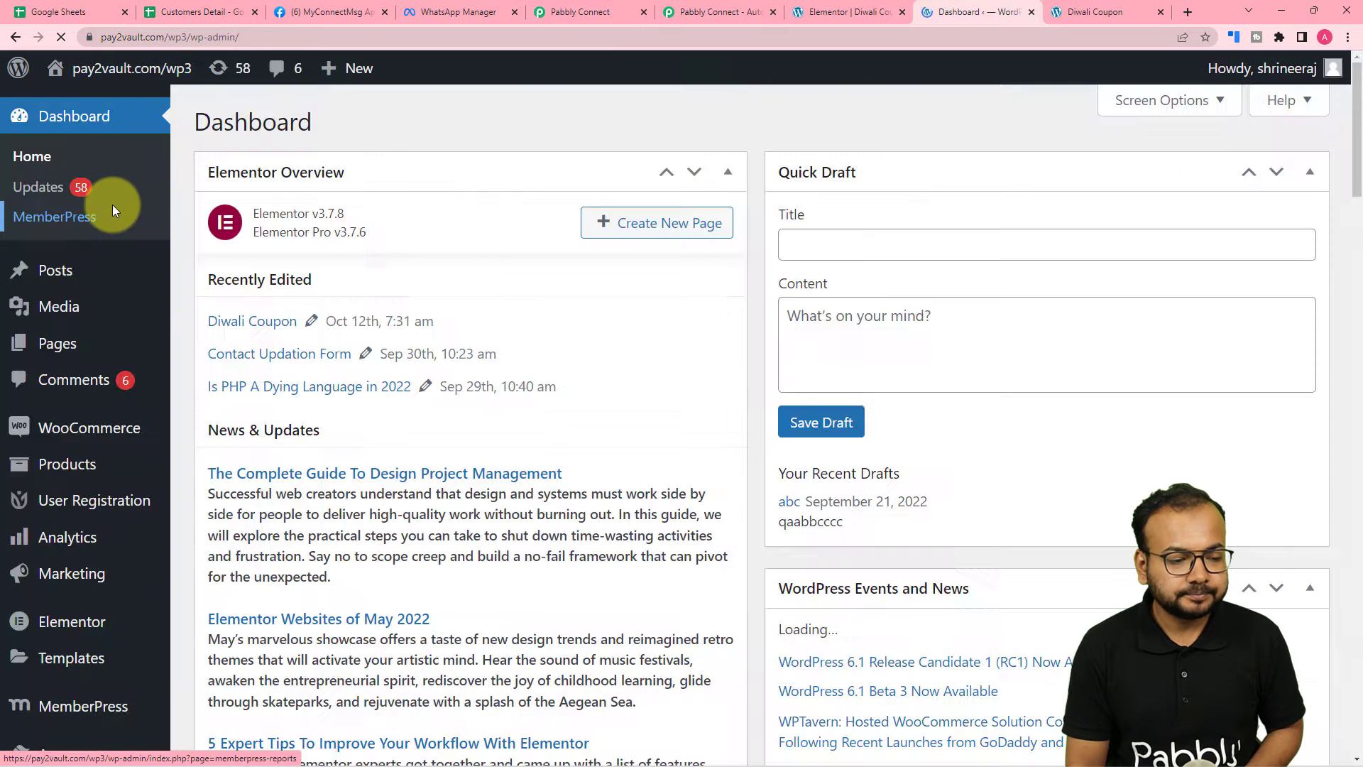
Step: Open the REST API section of WooCommerce's advanced settings and start adding a new key
{"action": "mouse_move", "coordinate": [52, 443]}
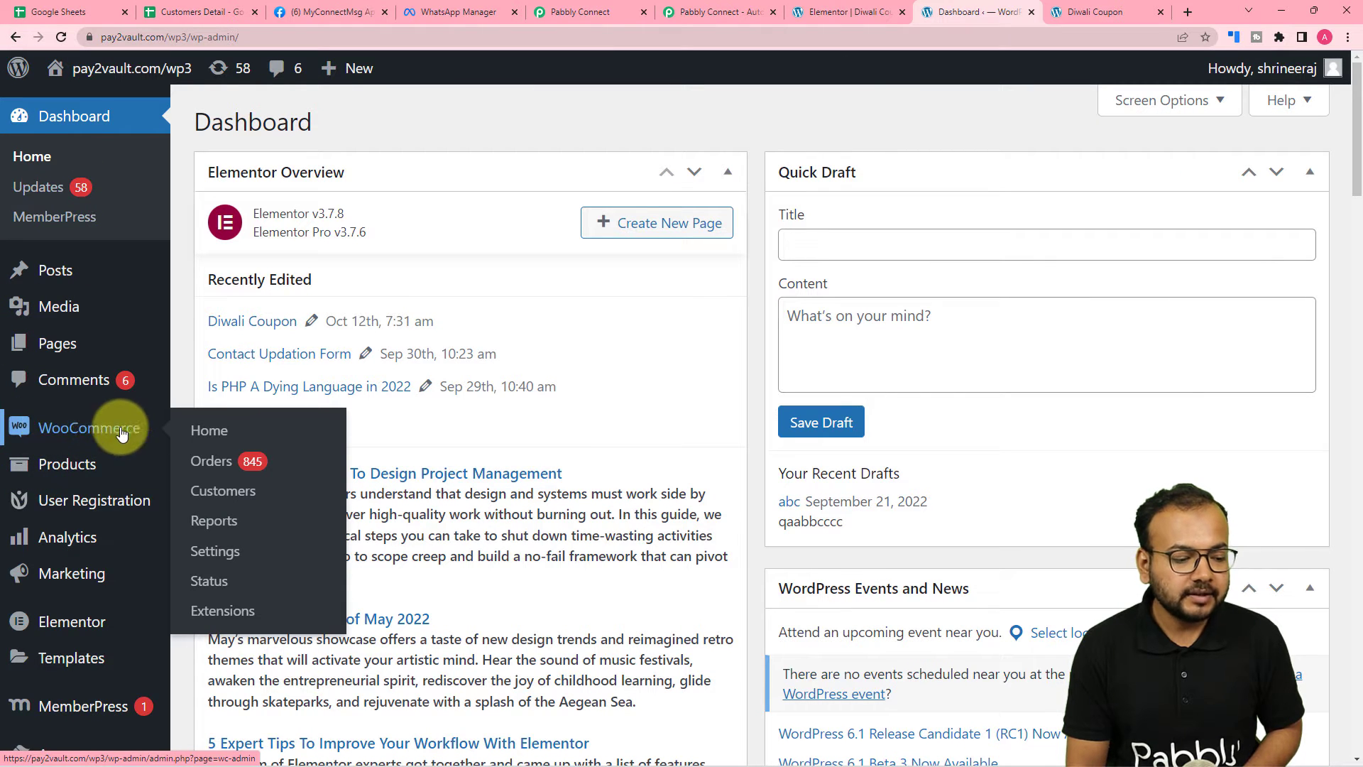
{"action": "left_click", "coordinate": [210, 554]}
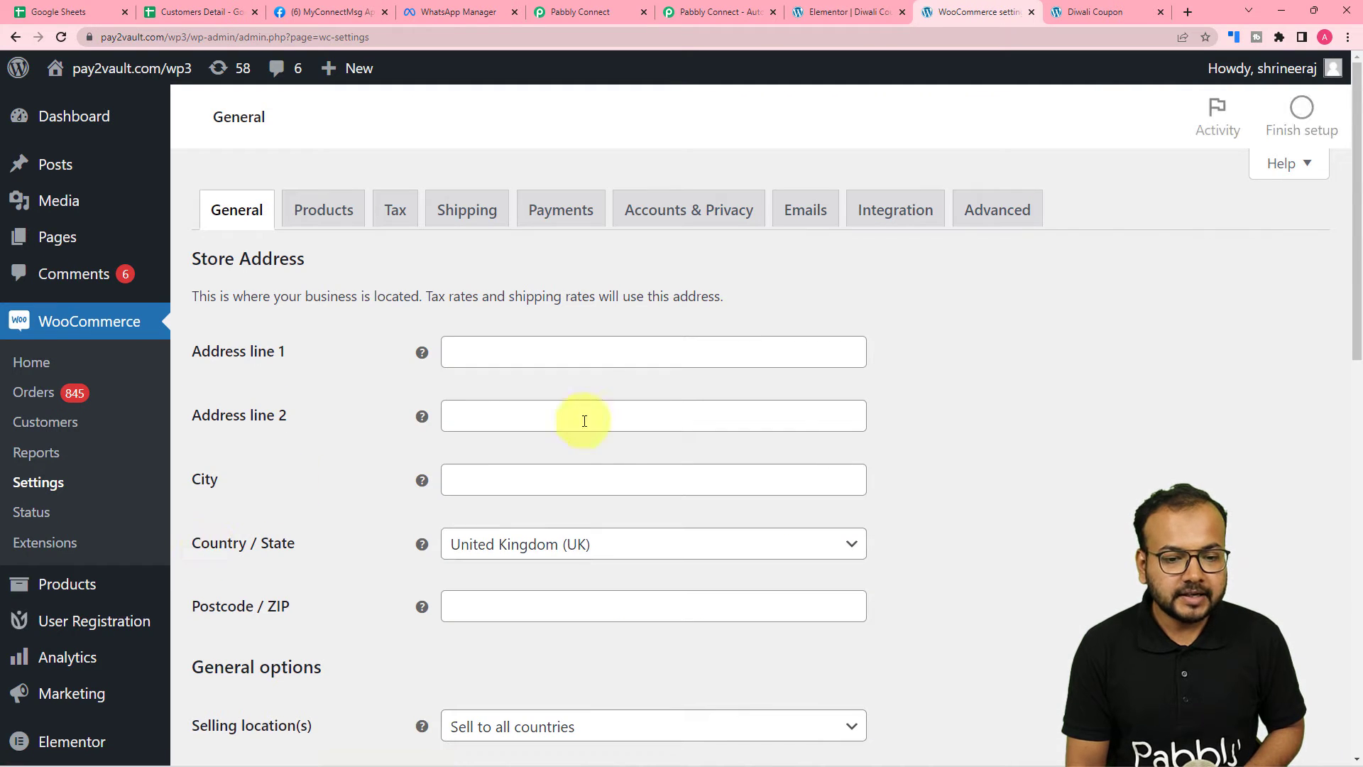
{"action": "left_click", "coordinate": [997, 213]}
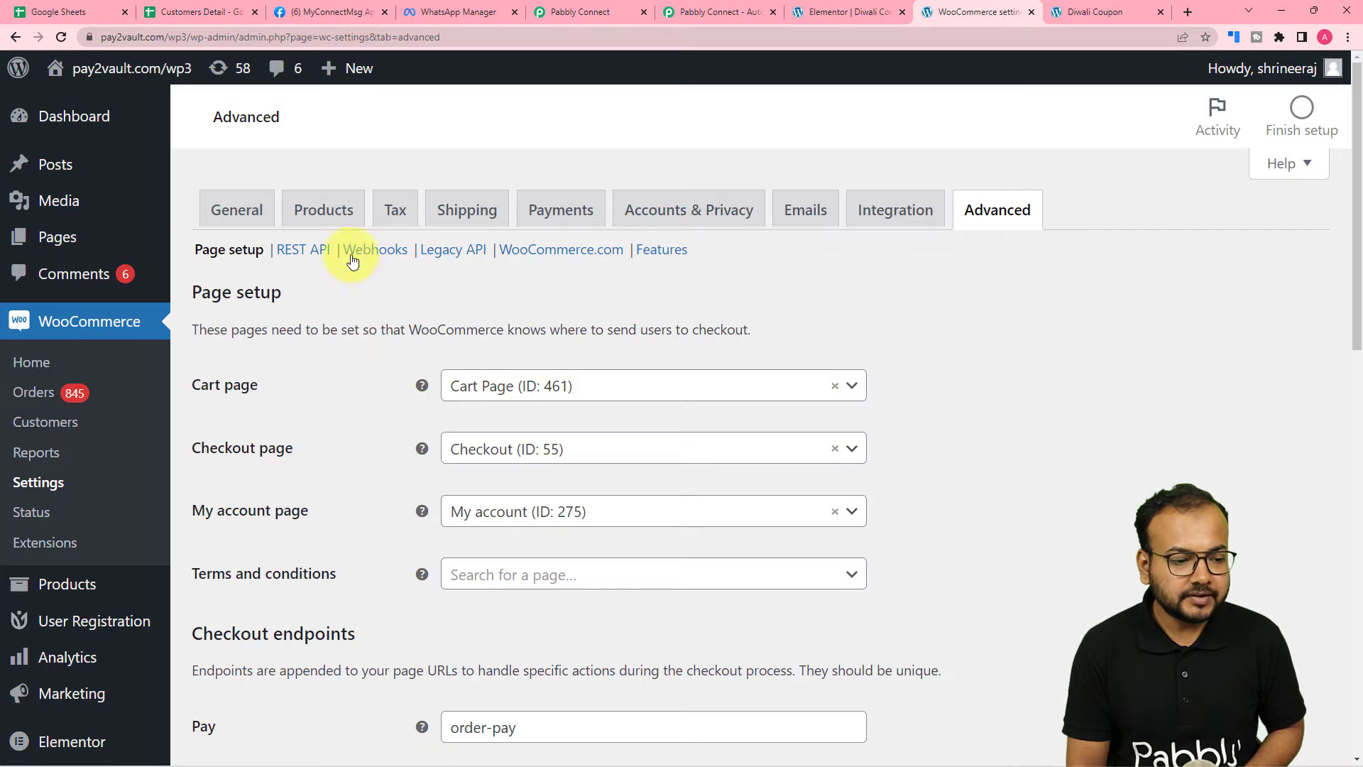
{"action": "left_click", "coordinate": [301, 253]}
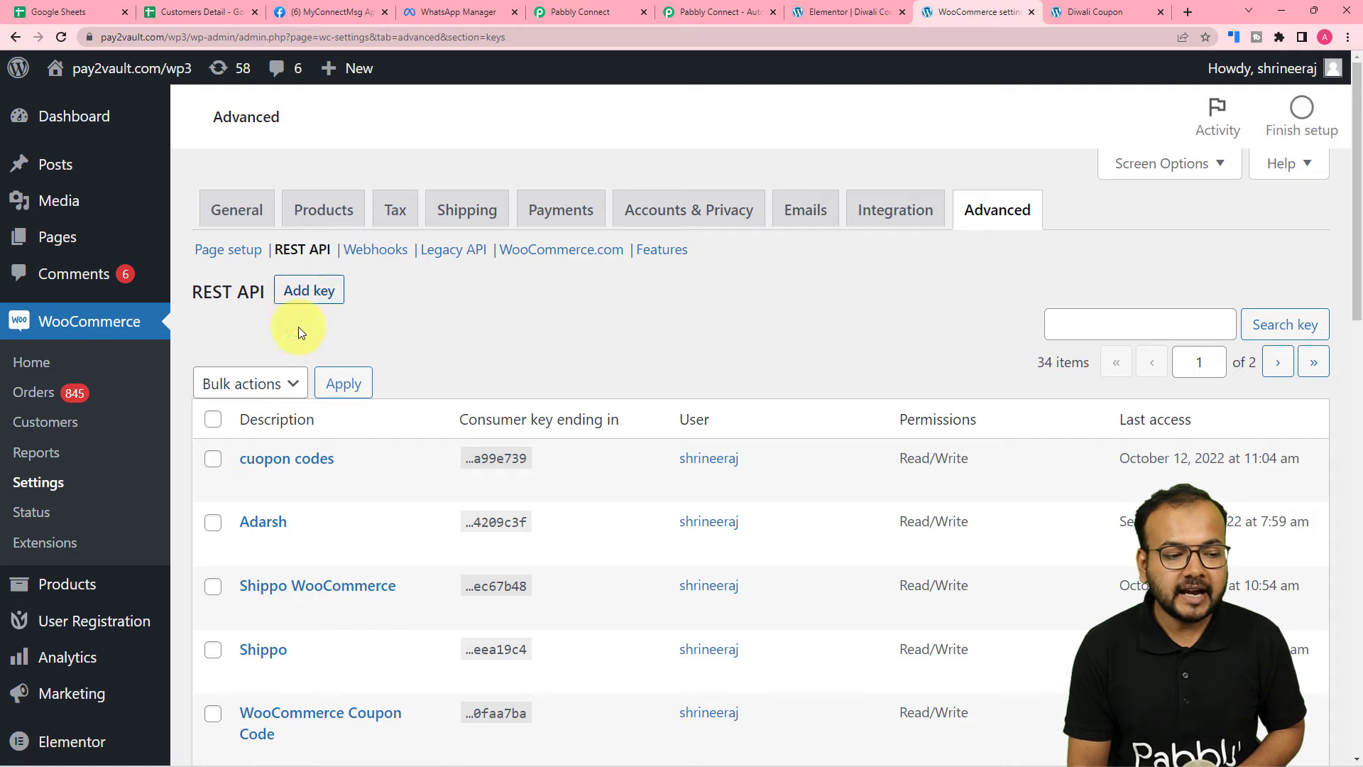
{"action": "left_click", "coordinate": [310, 294]}
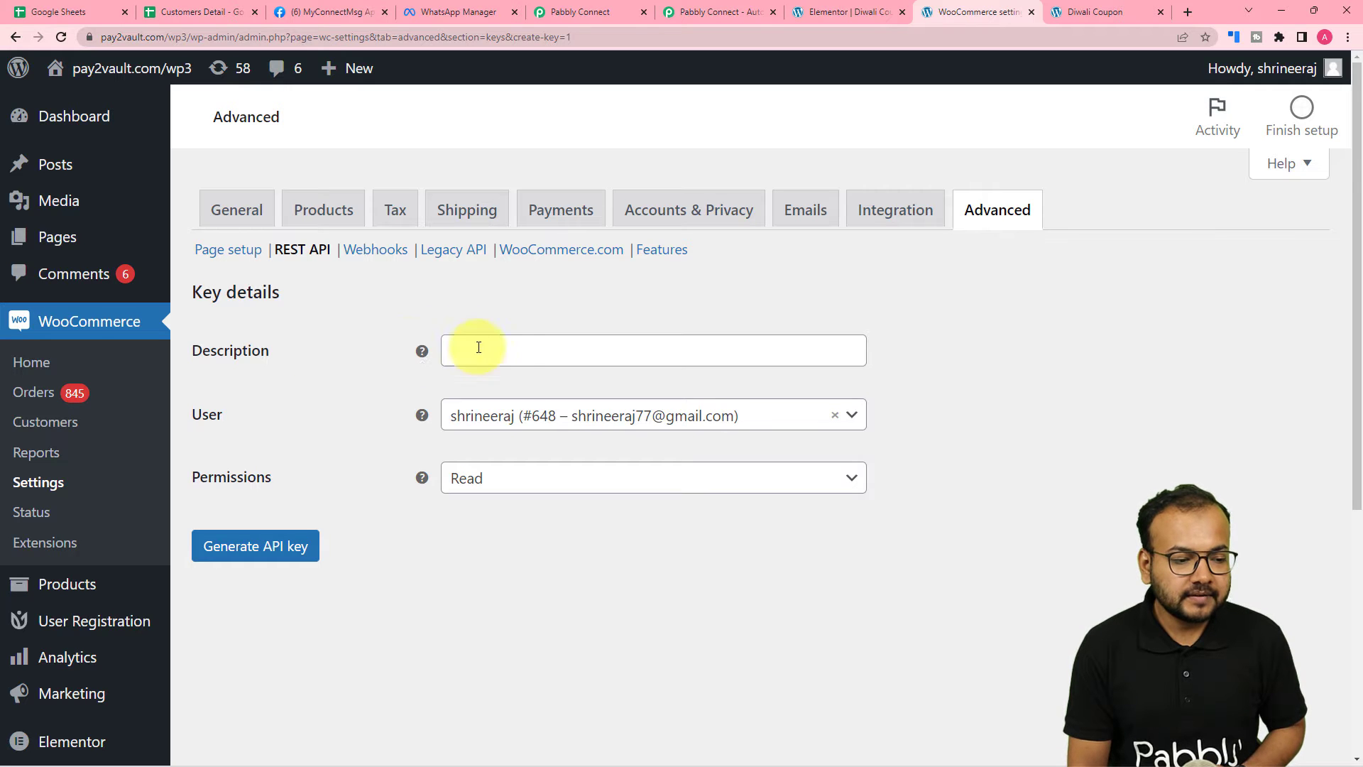
Step: Generate a WooCommerce API key with the description "coupon codes" and Read/Write permissions
{"action": "left_click", "coordinate": [515, 348]}
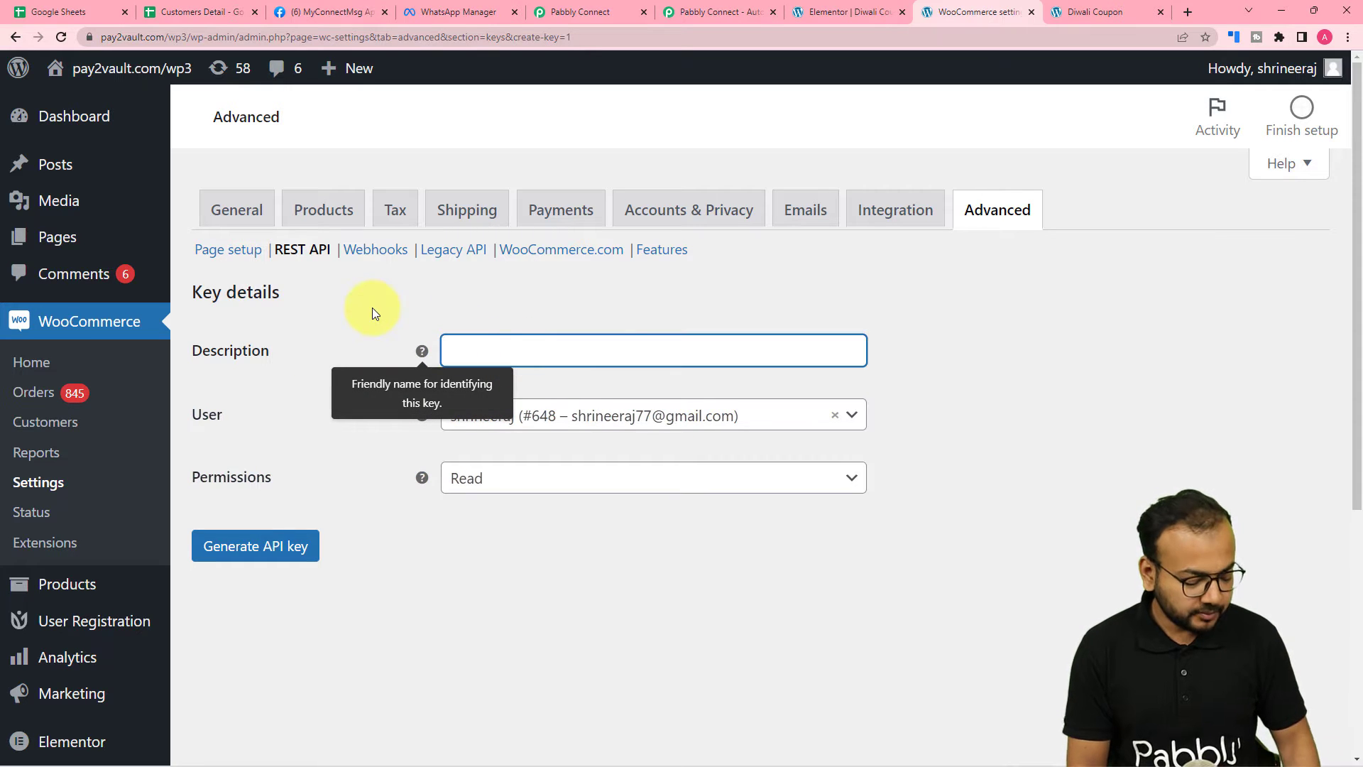
{"action": "type", "text": "co"}
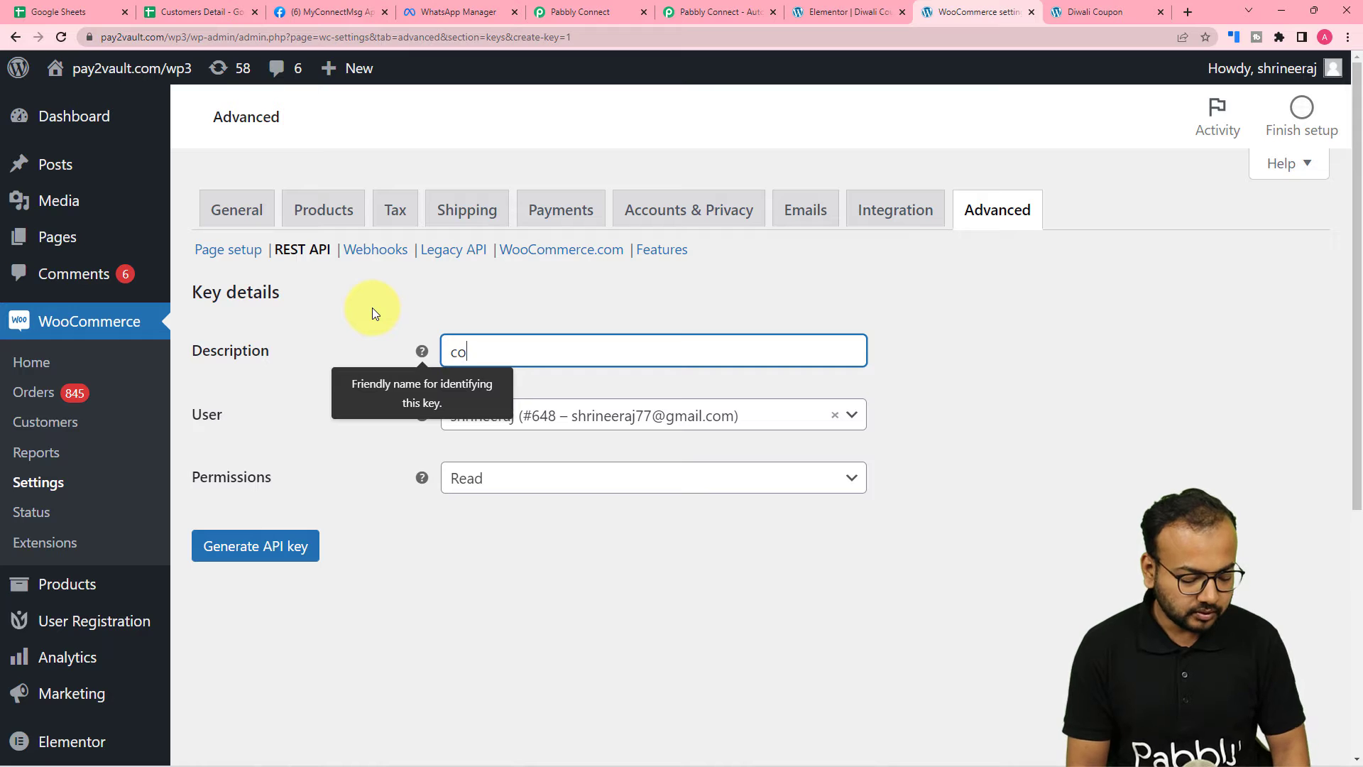
{"action": "type", "text": "upon "}
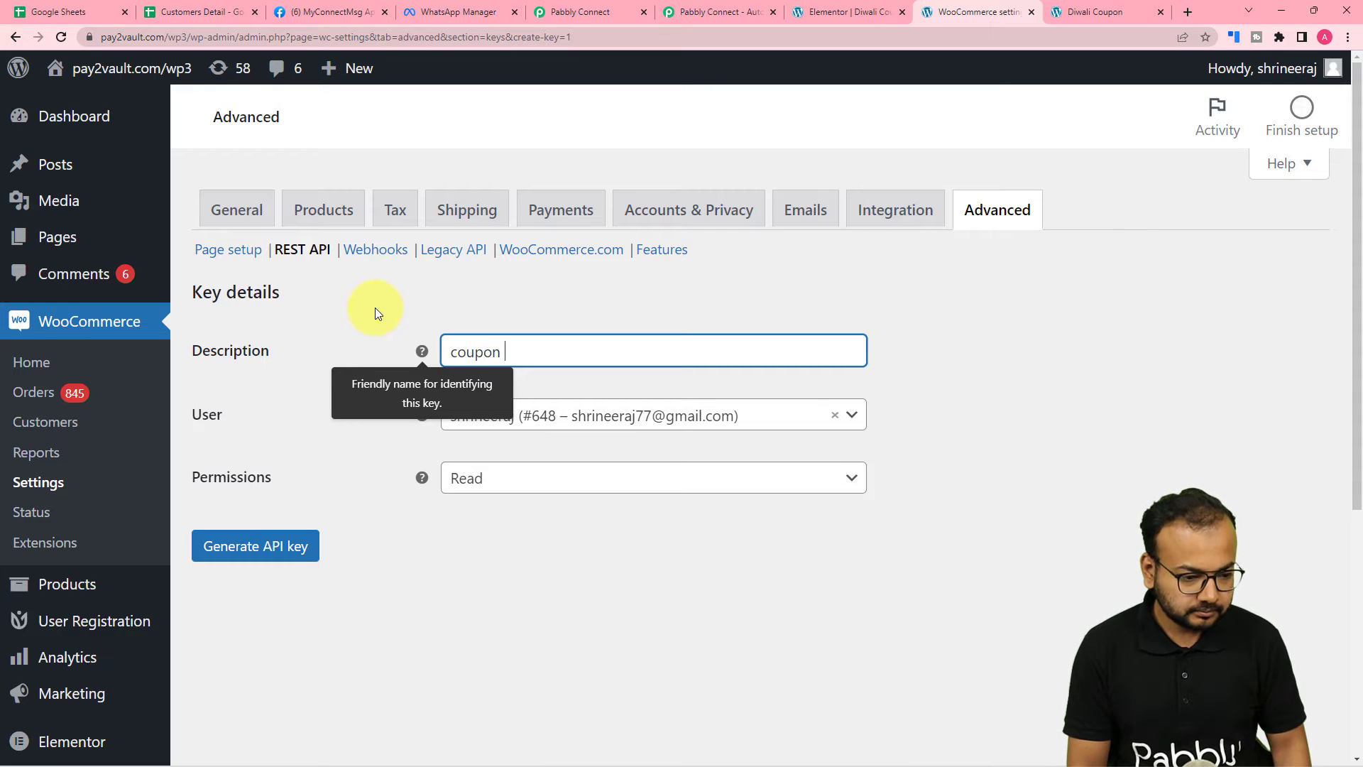
{"action": "type", "text": "code"}
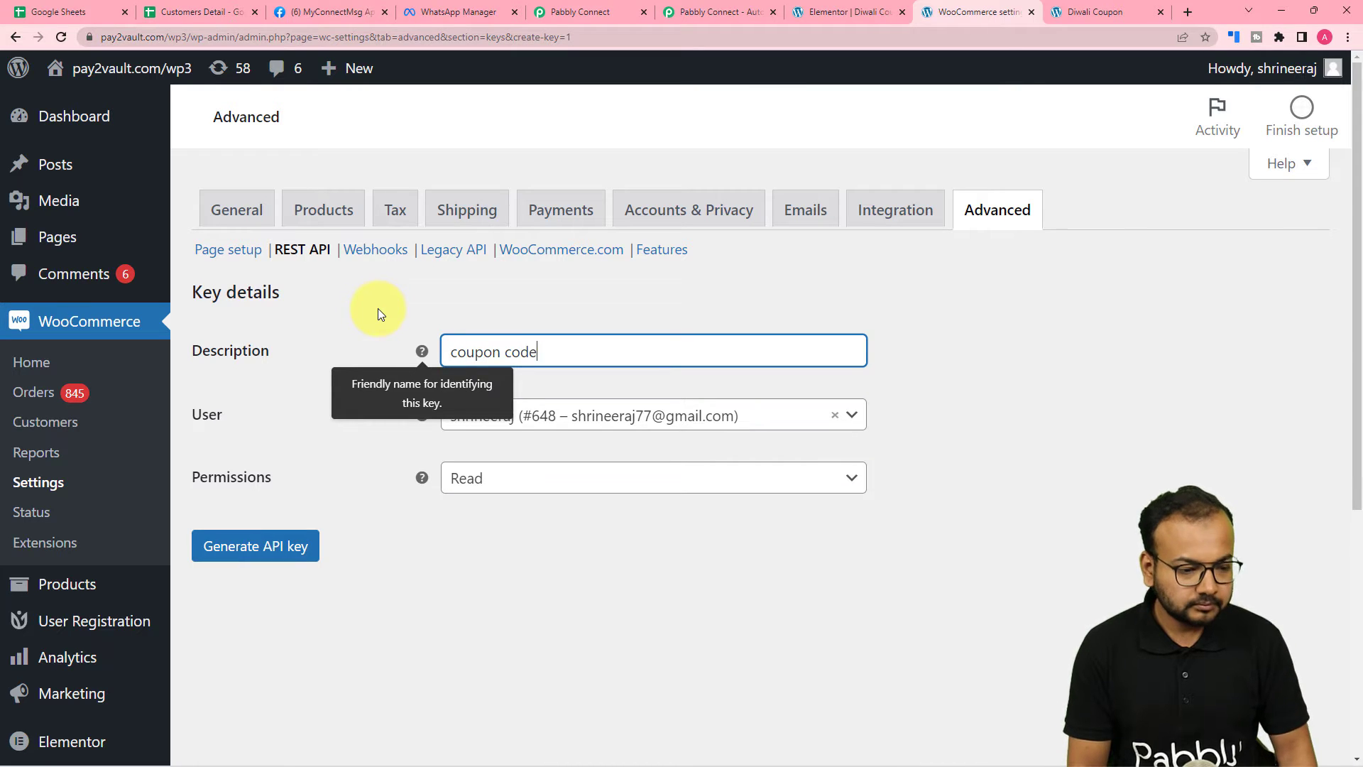
{"action": "type", "text": "s"}
{"action": "key", "text": "Tab"}
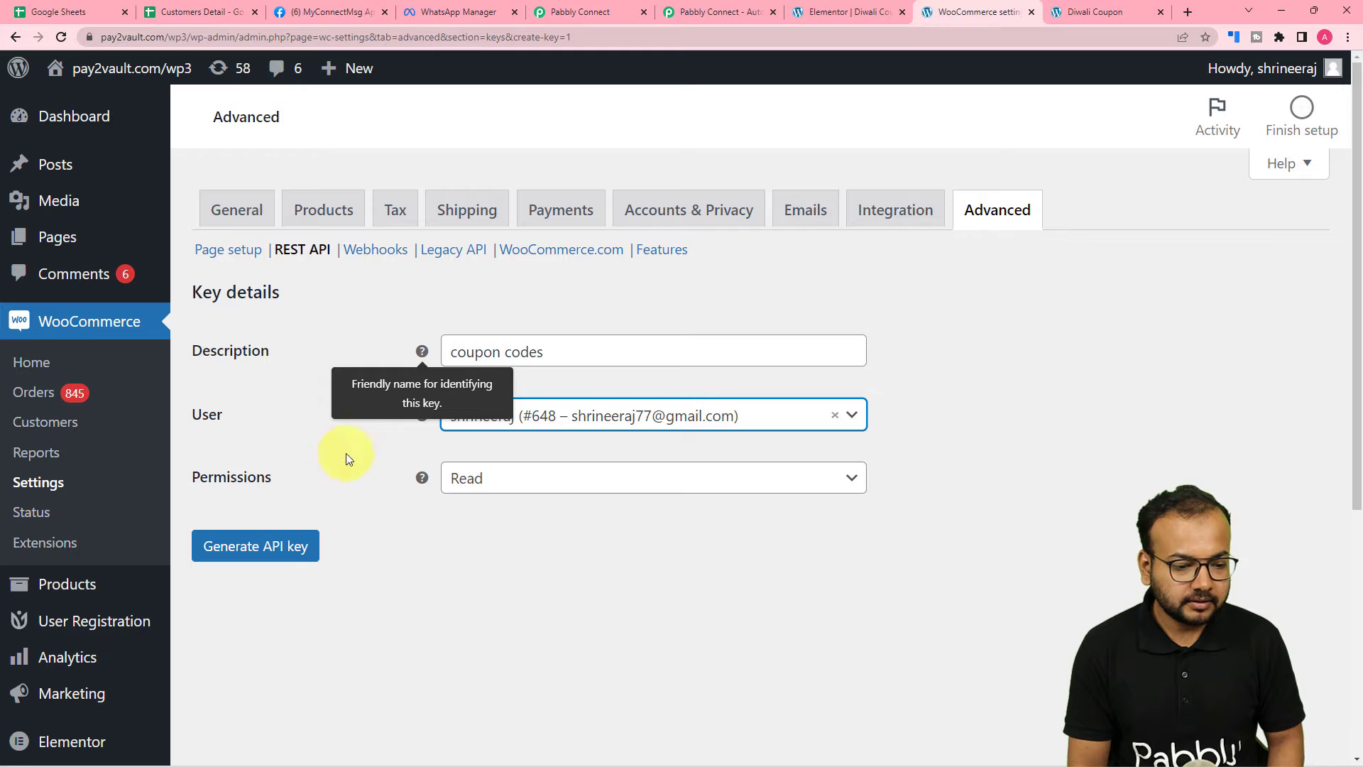
{"action": "left_click", "coordinate": [494, 479]}
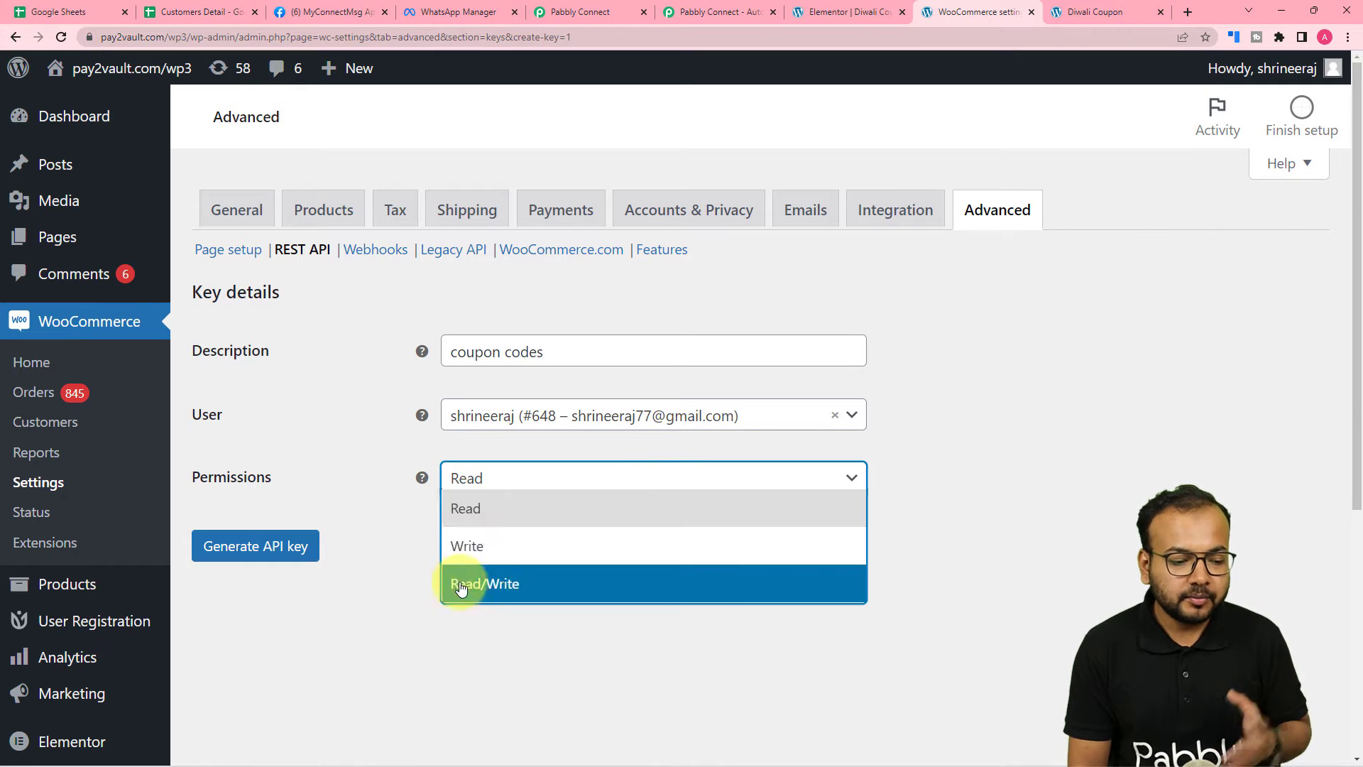
{"action": "left_click", "coordinate": [497, 586]}
{"action": "left_click", "coordinate": [304, 547]}
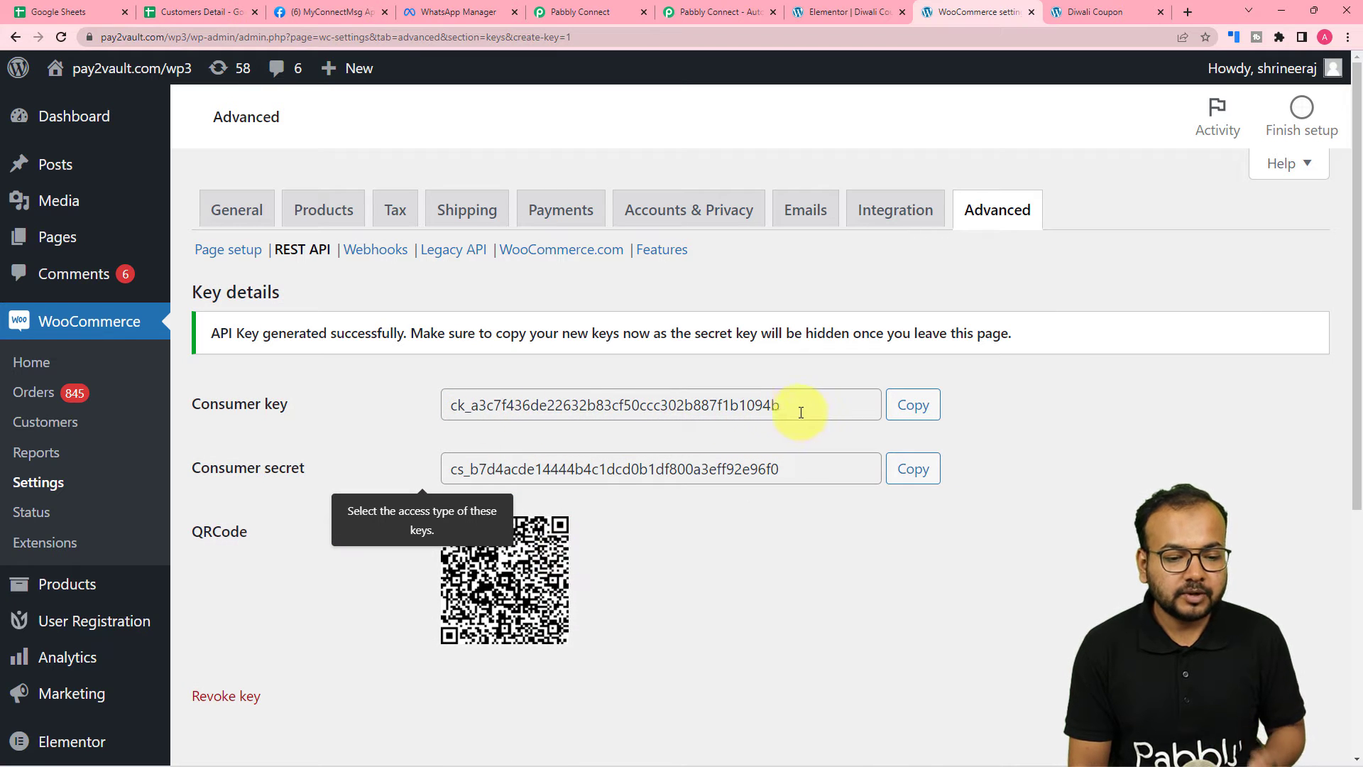
Step: Copy the generated consumer key and paste it into the Consumer Key field of the WooCommerce connection in Pabbly Connect
{"action": "left_click", "coordinate": [913, 405]}
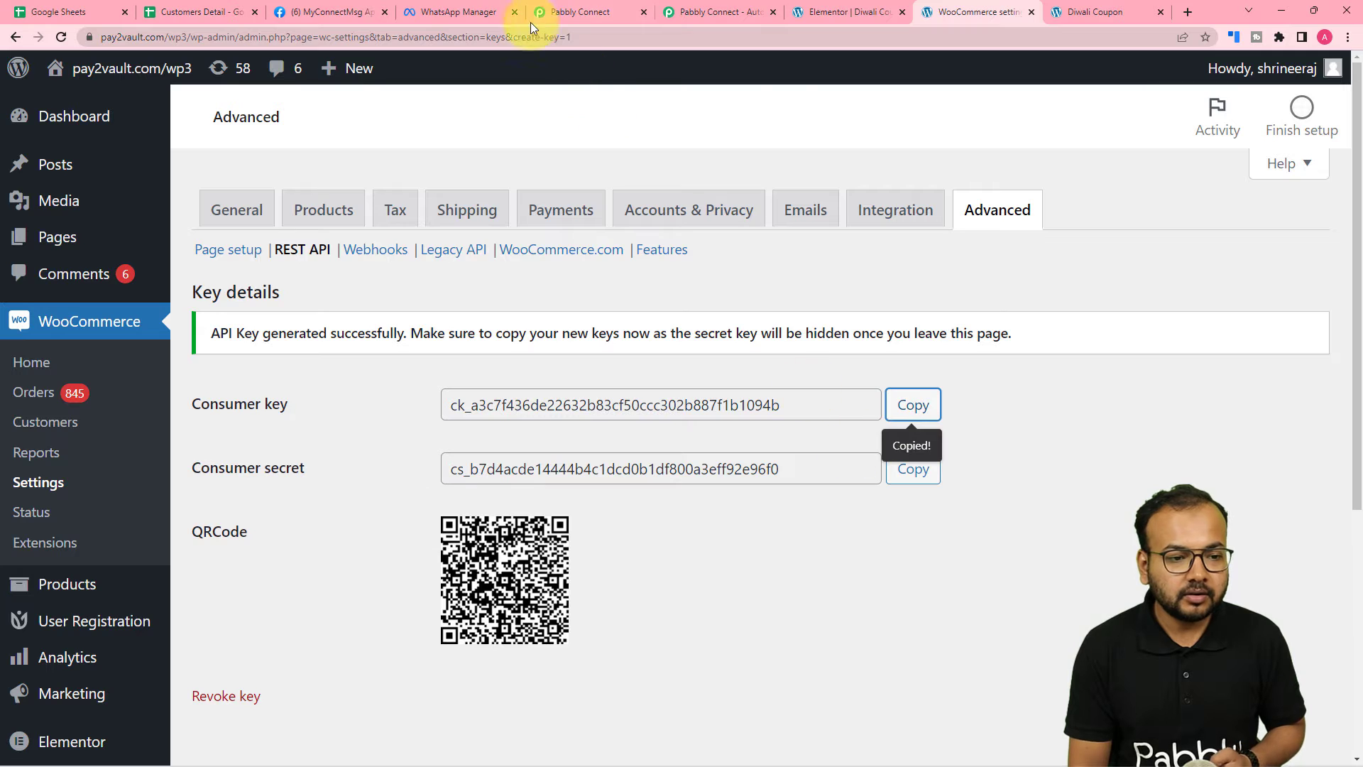
{"action": "left_click", "coordinate": [578, 12]}
{"action": "right_click", "coordinate": [701, 265]}
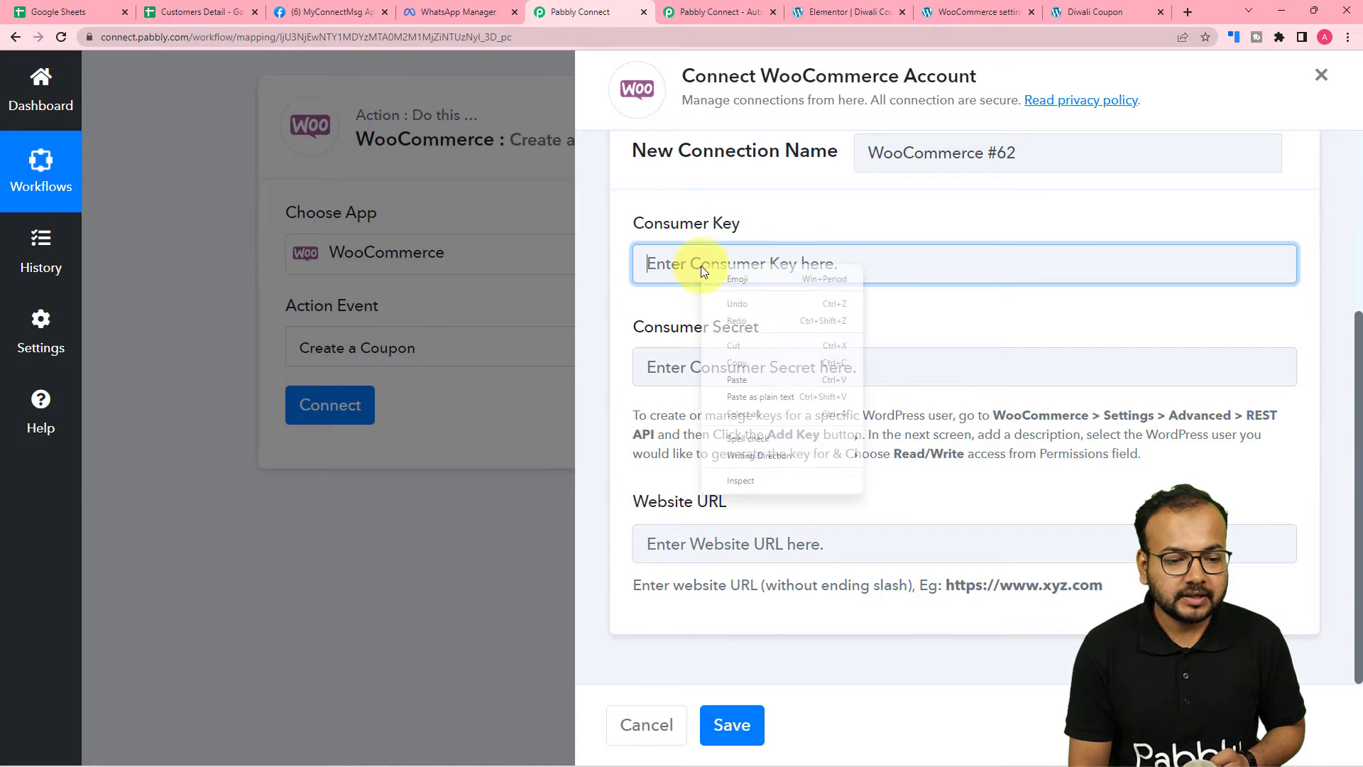
{"action": "left_click", "coordinate": [734, 402]}
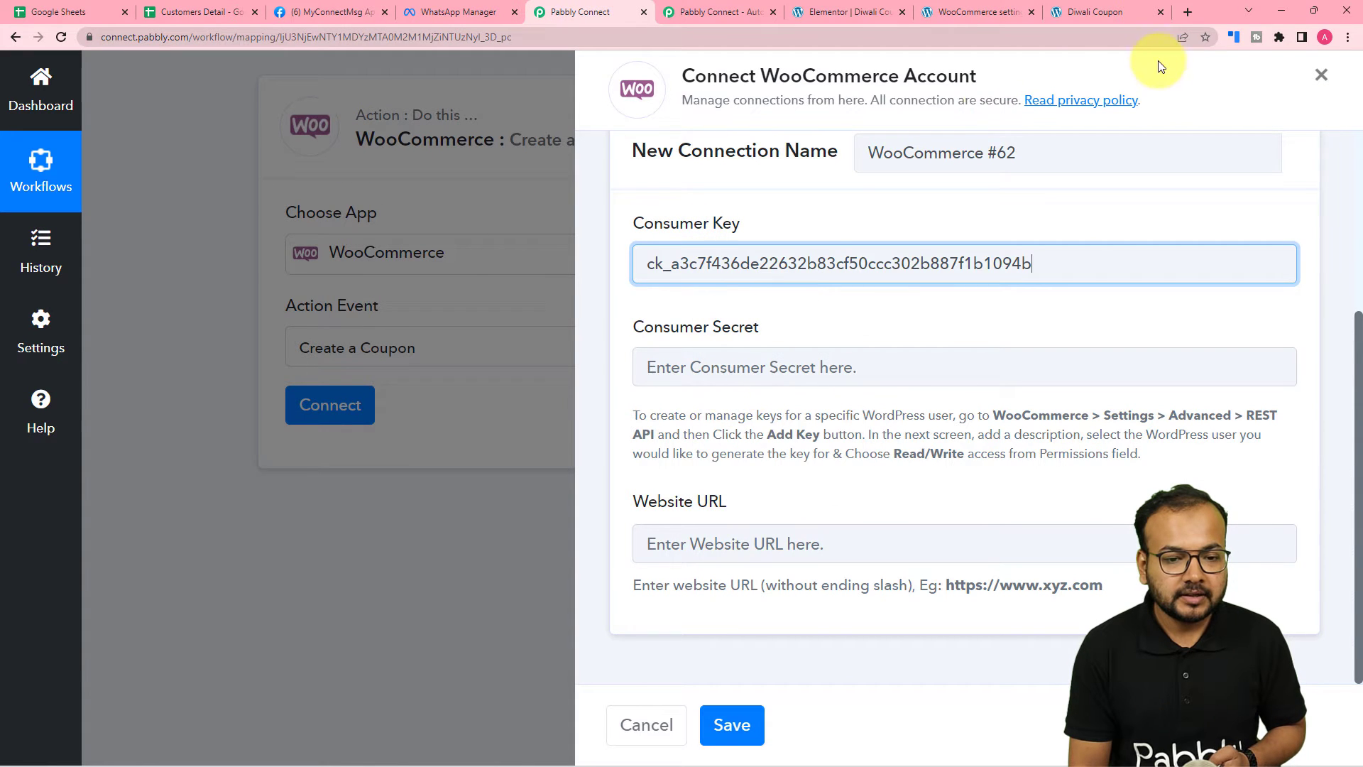
Step: Copy the consumer secret from the WooCommerce key details and paste it into the connection's Consumer Secret field in Pabbly Connect
{"action": "left_click", "coordinate": [1099, 12]}
{"action": "left_click", "coordinate": [959, 14]}
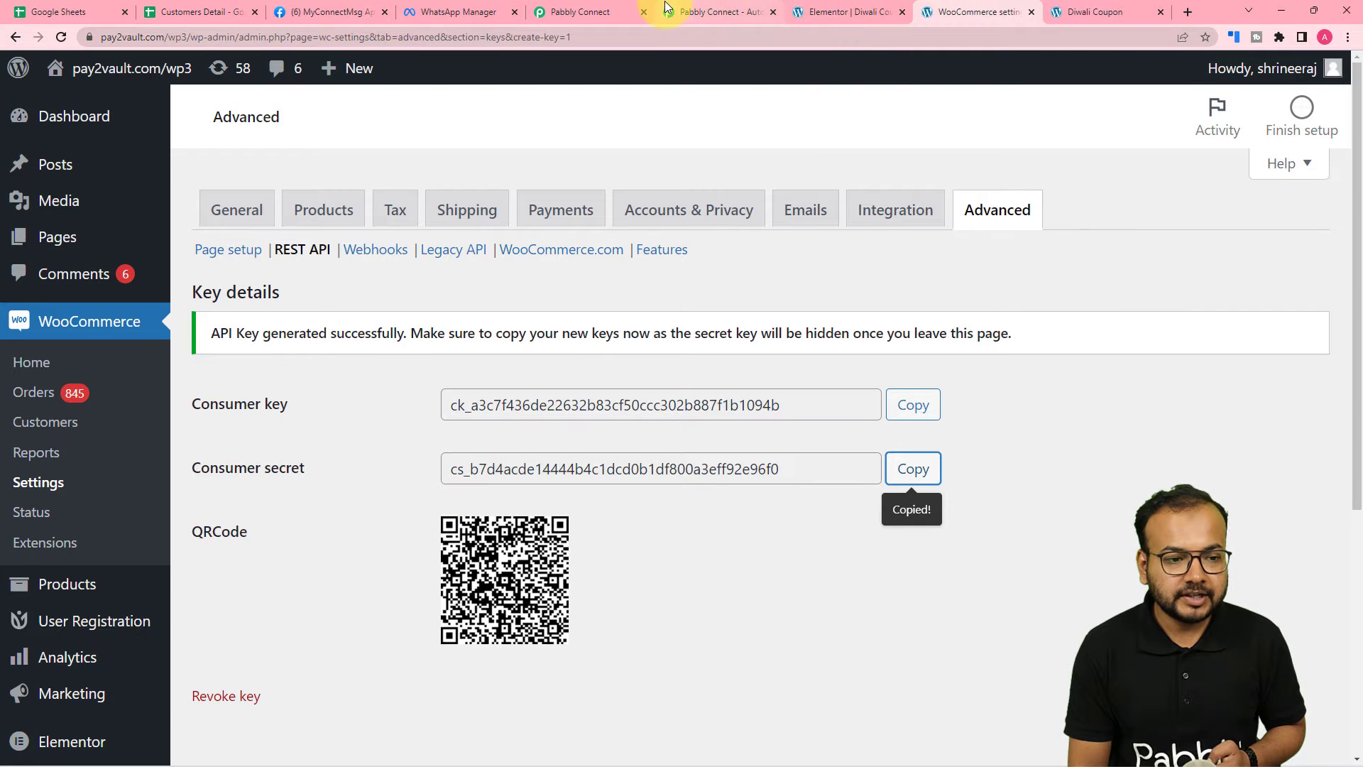
{"action": "left_click", "coordinate": [600, 12]}
{"action": "right_click", "coordinate": [735, 363]}
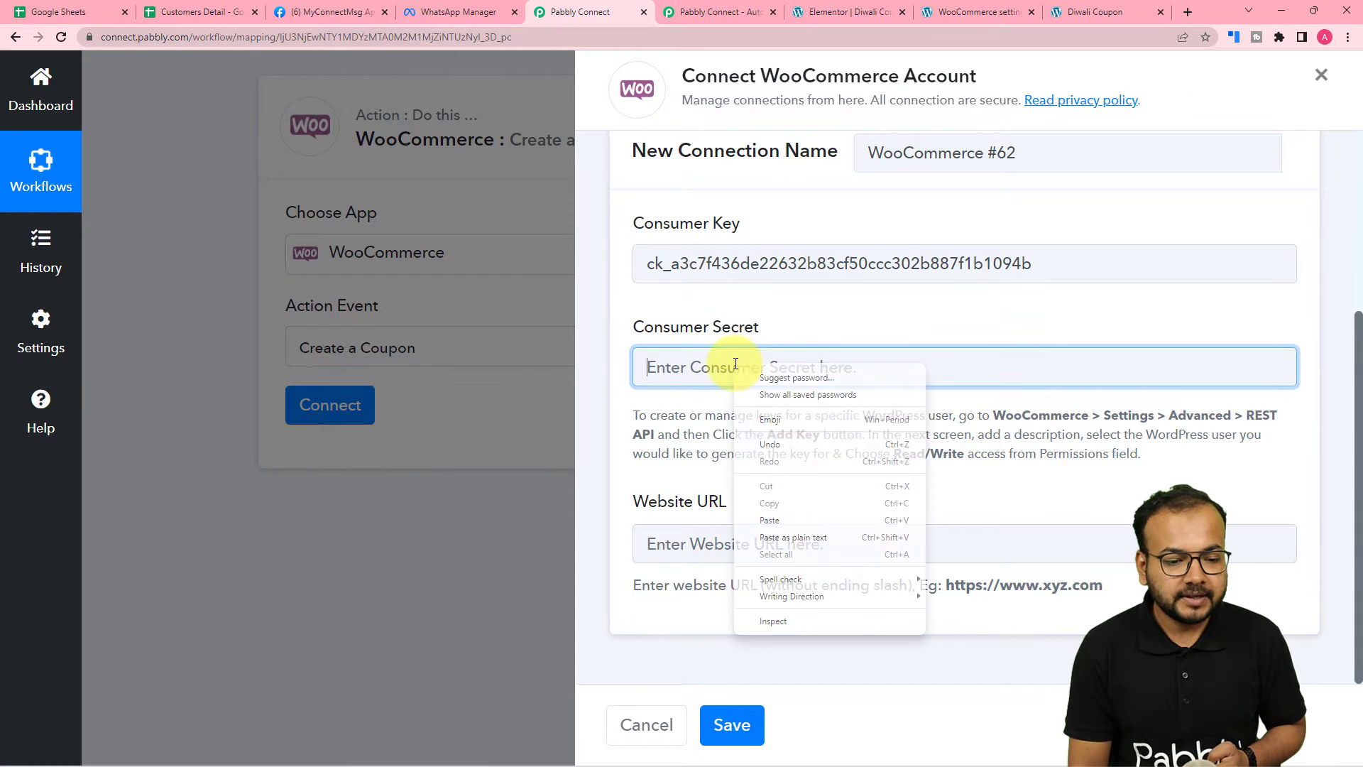
{"action": "left_click", "coordinate": [785, 526]}
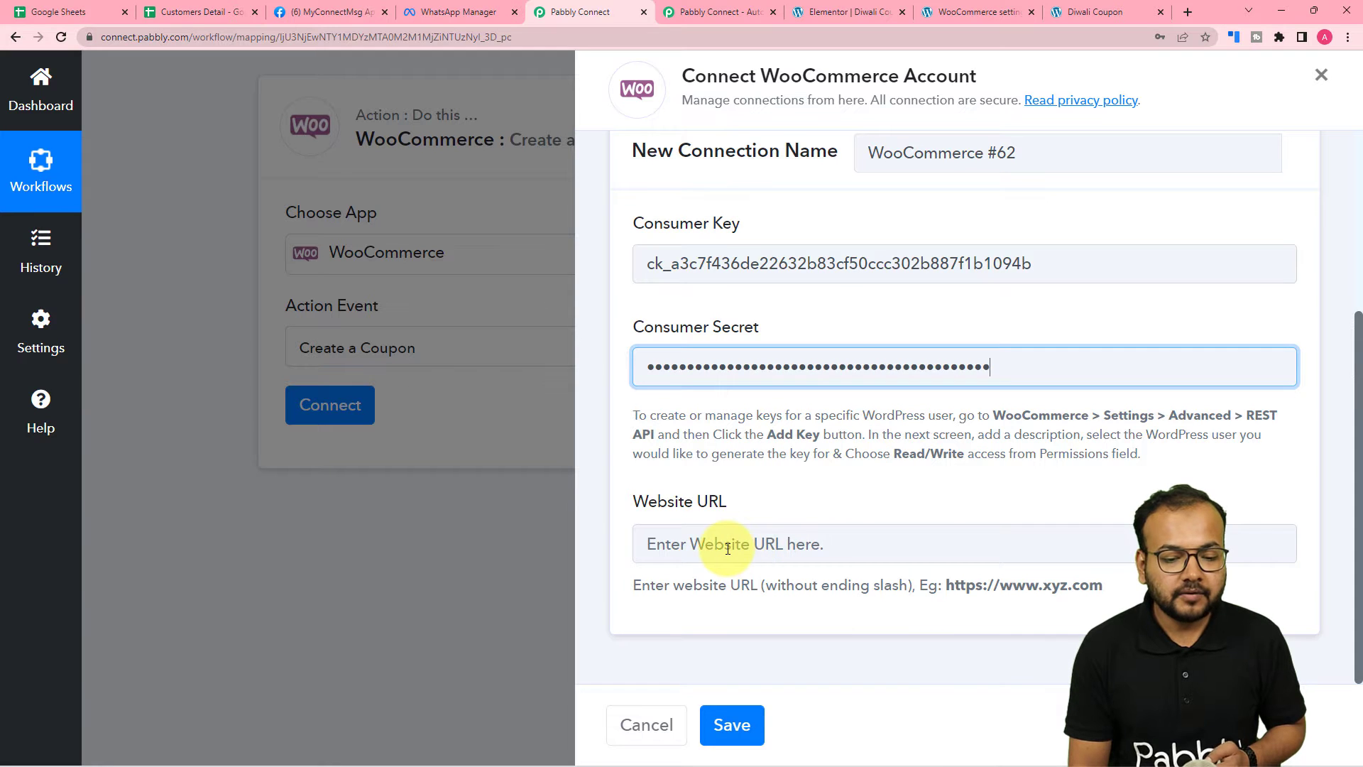
{"action": "left_click", "coordinate": [758, 546]}
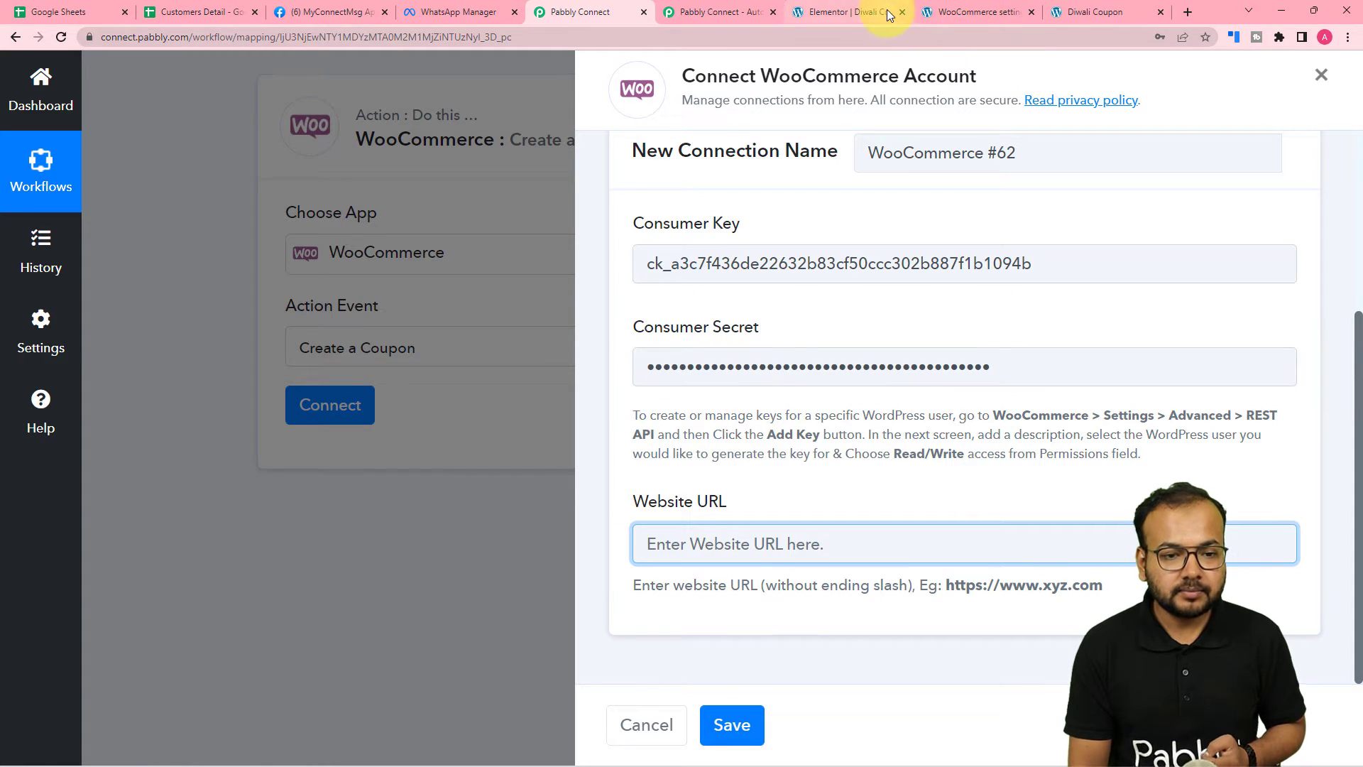
{"action": "left_click", "coordinate": [860, 15]}
{"action": "left_click", "coordinate": [1077, 12]}
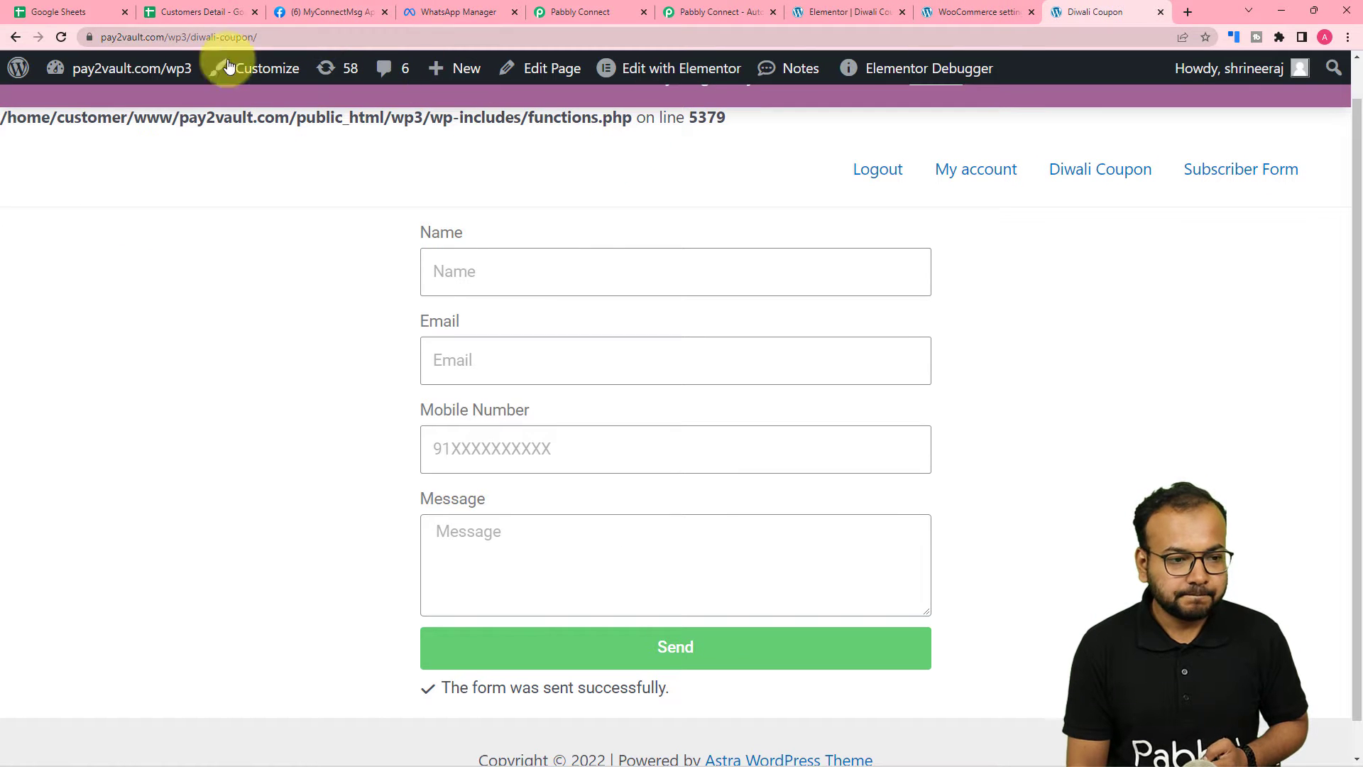
{"action": "left_click", "coordinate": [16, 37]}
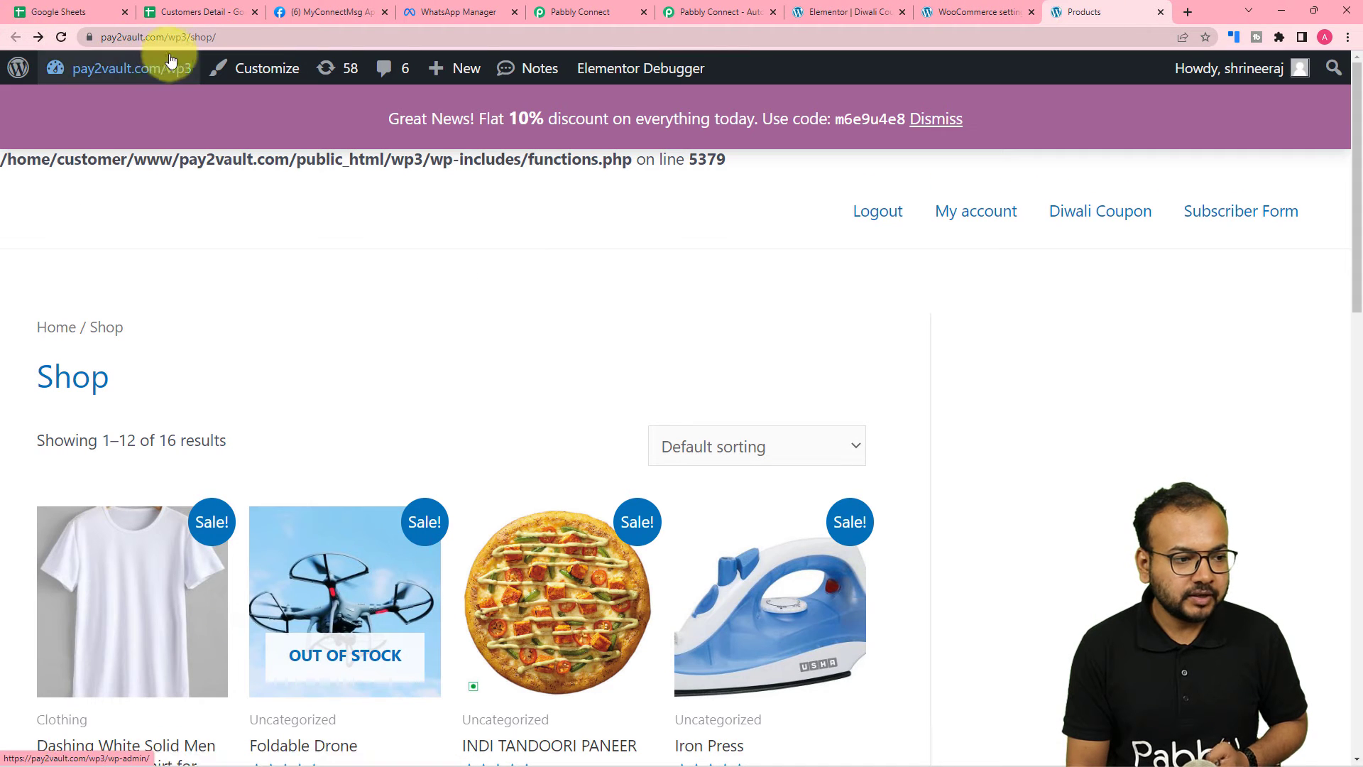
{"action": "left_click", "coordinate": [227, 43]}
{"action": "key", "text": "ctrl+c"}
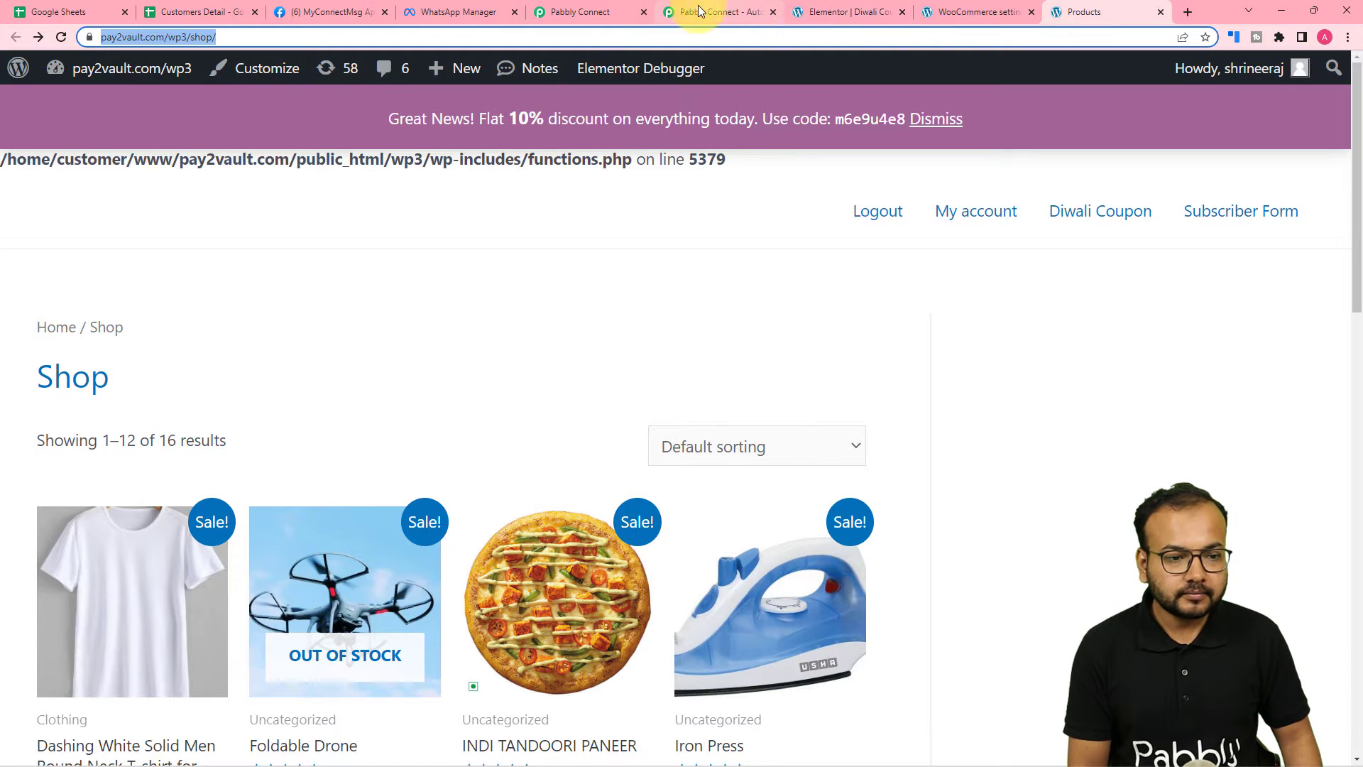
{"action": "left_click", "coordinate": [598, 5]}
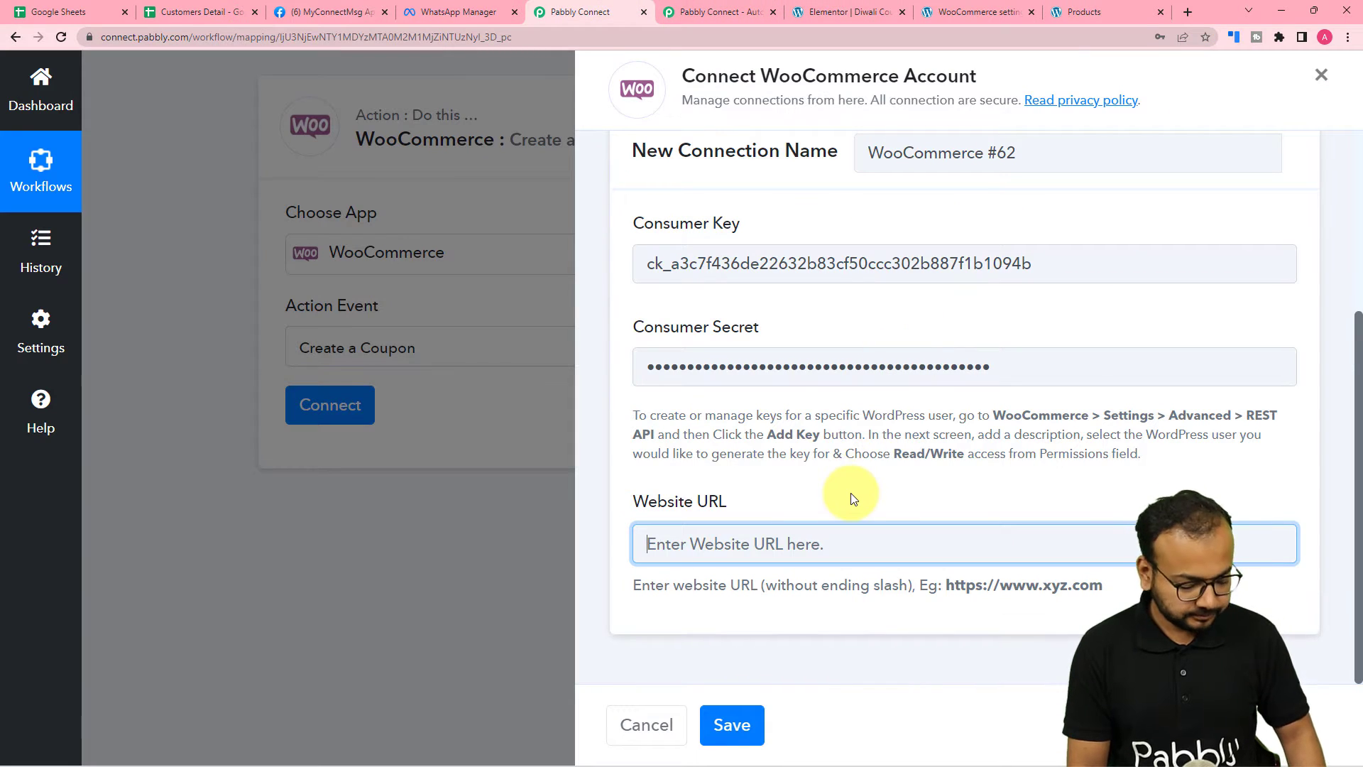
{"action": "key", "text": "ctrl+v"}
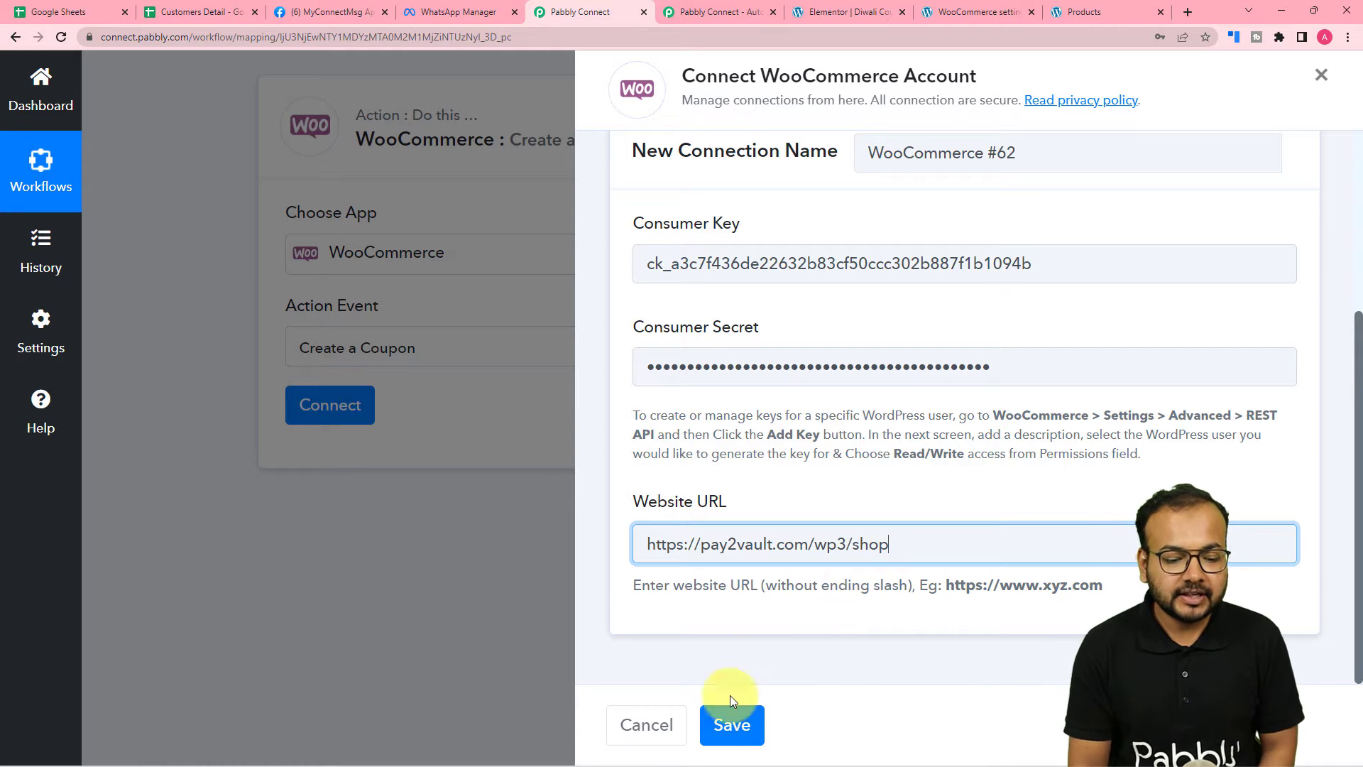
{"action": "key", "text": "Return"}
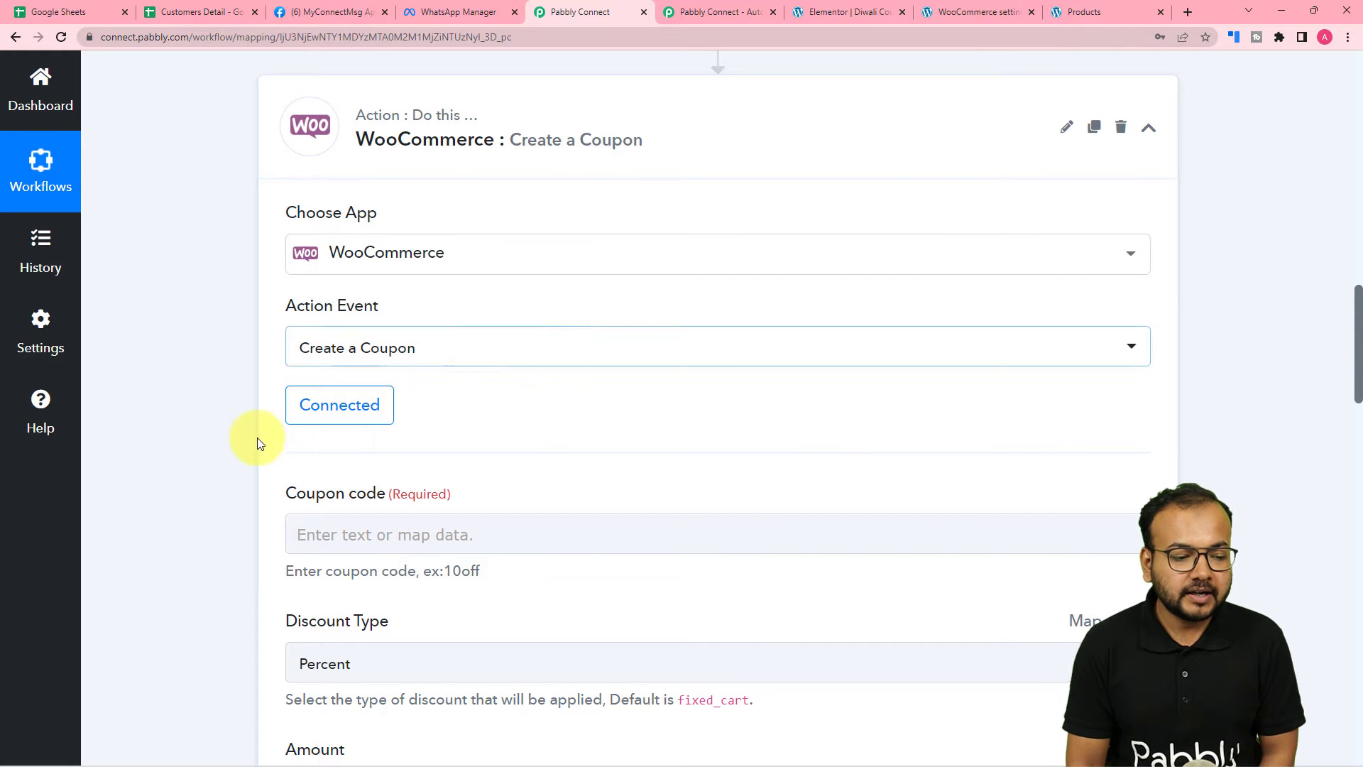
Step: Examine the Create a Coupon fields, including coupon code, discount type, amount and expiry date, and the captured form response above
{"action": "scroll", "coordinate": [156, 460], "scroll_direction": "down", "scroll_amount": 1}
{"action": "scroll", "coordinate": [156, 460], "scroll_direction": "down", "scroll_amount": 3}
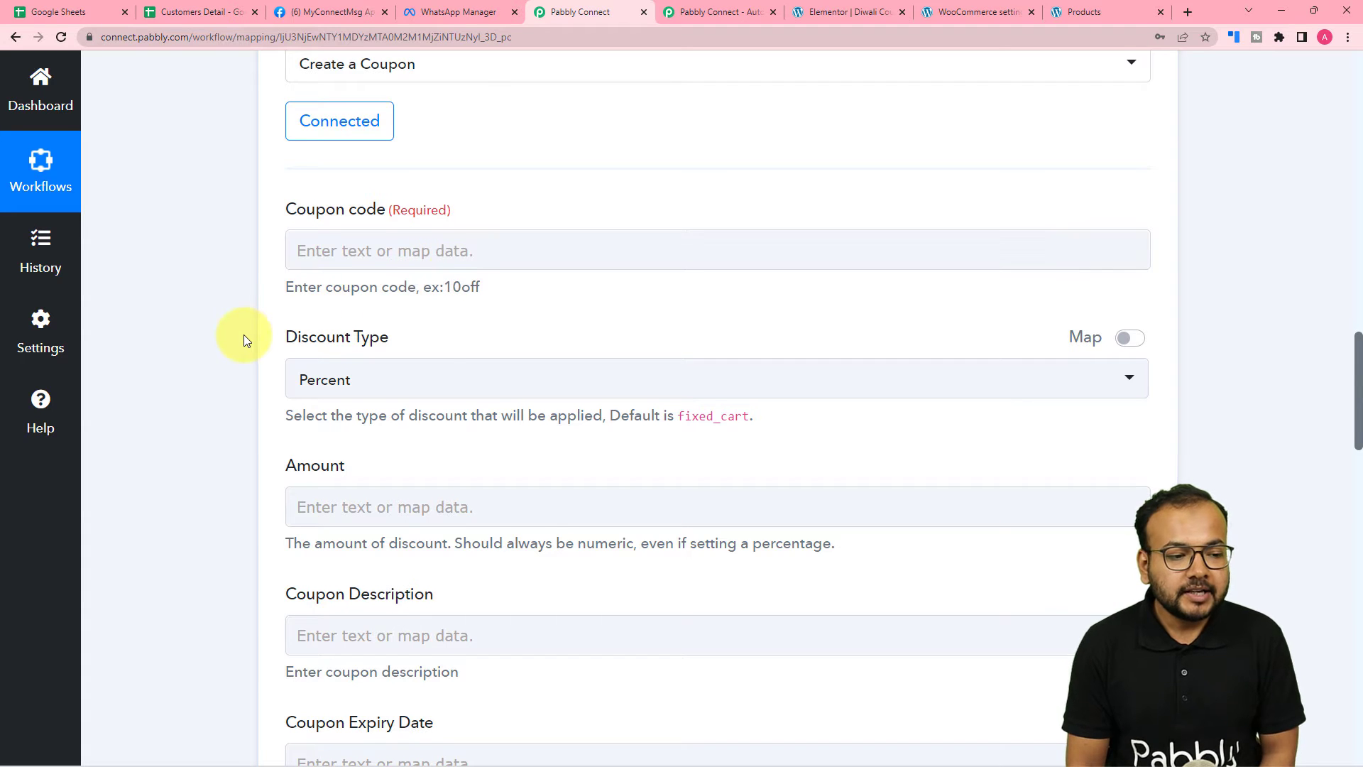
{"action": "scroll", "coordinate": [244, 335], "scroll_direction": "up", "scroll_amount": 2}
{"action": "scroll", "coordinate": [212, 399], "scroll_direction": "up", "scroll_amount": 4}
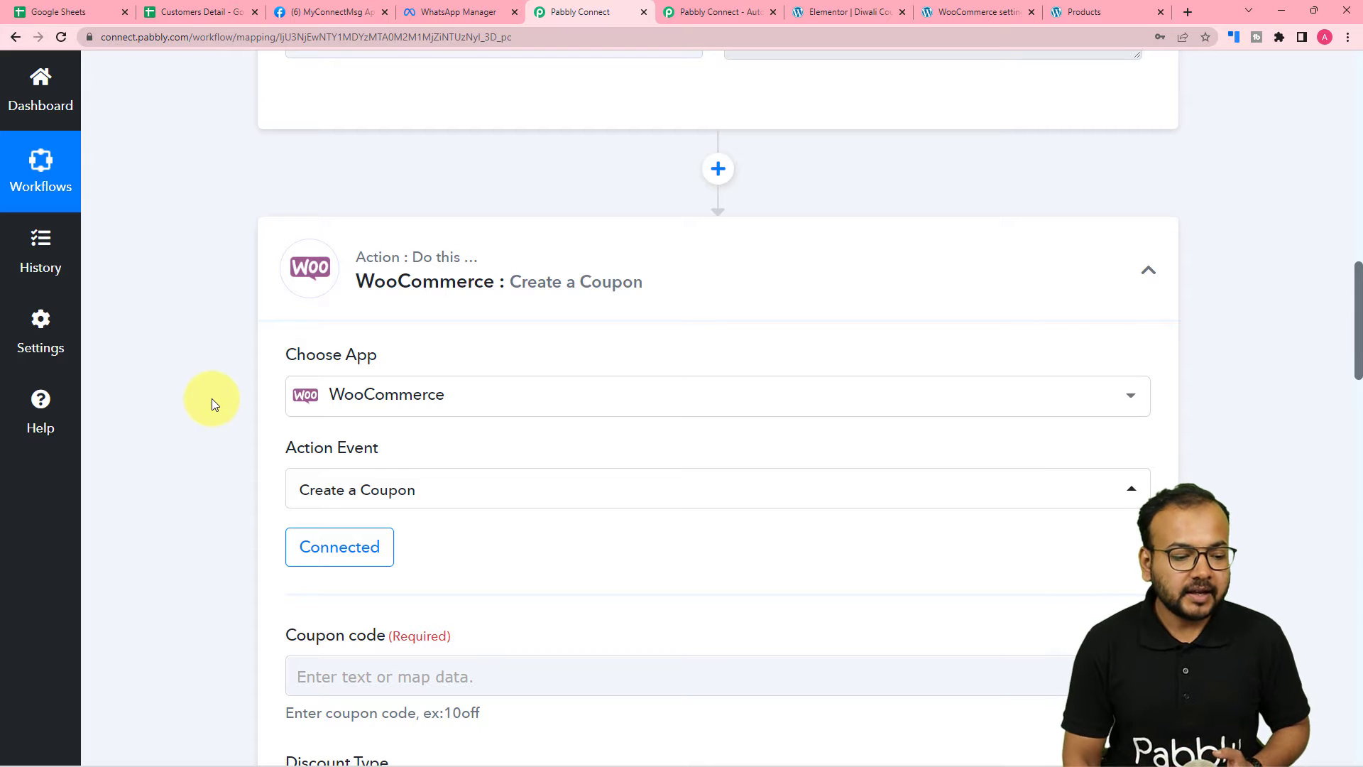
{"action": "scroll", "coordinate": [212, 398], "scroll_direction": "down", "scroll_amount": 10}
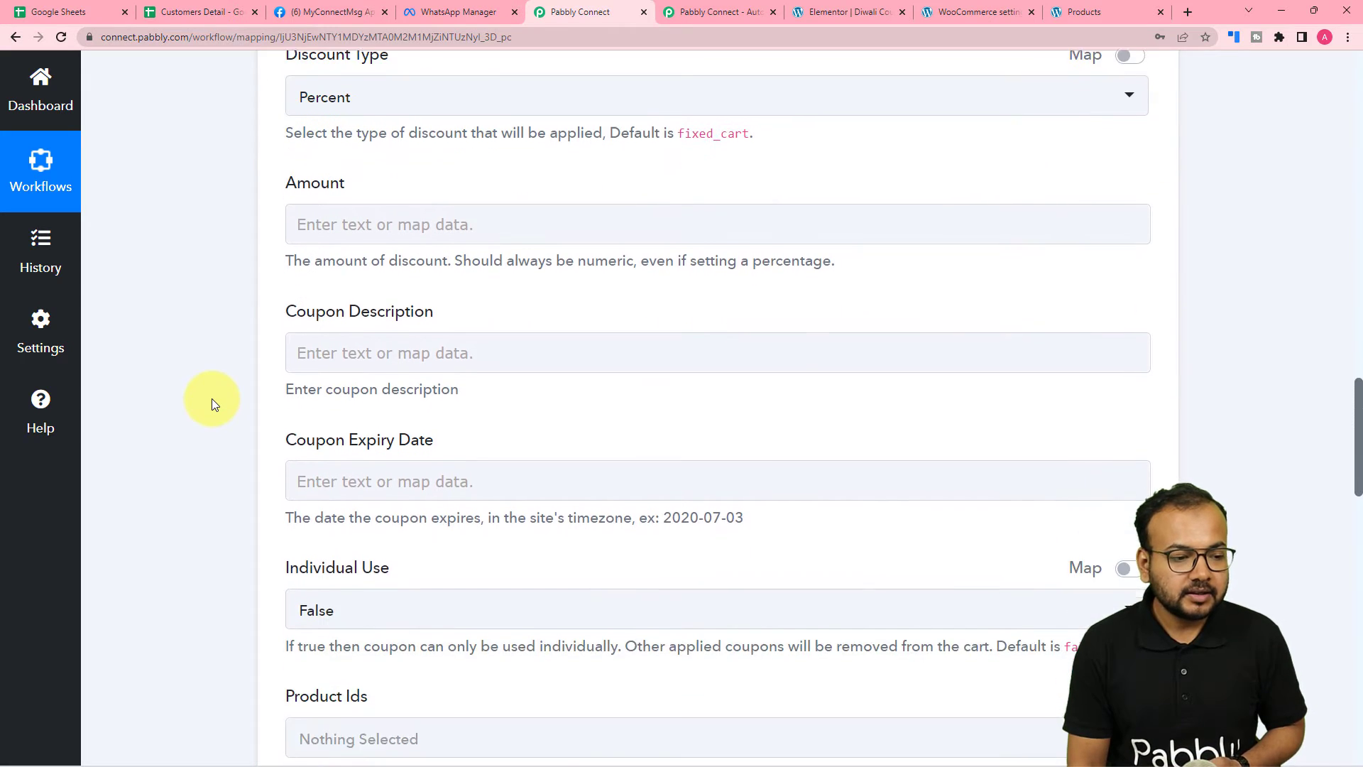
{"action": "scroll", "coordinate": [211, 398], "scroll_direction": "up", "scroll_amount": 2}
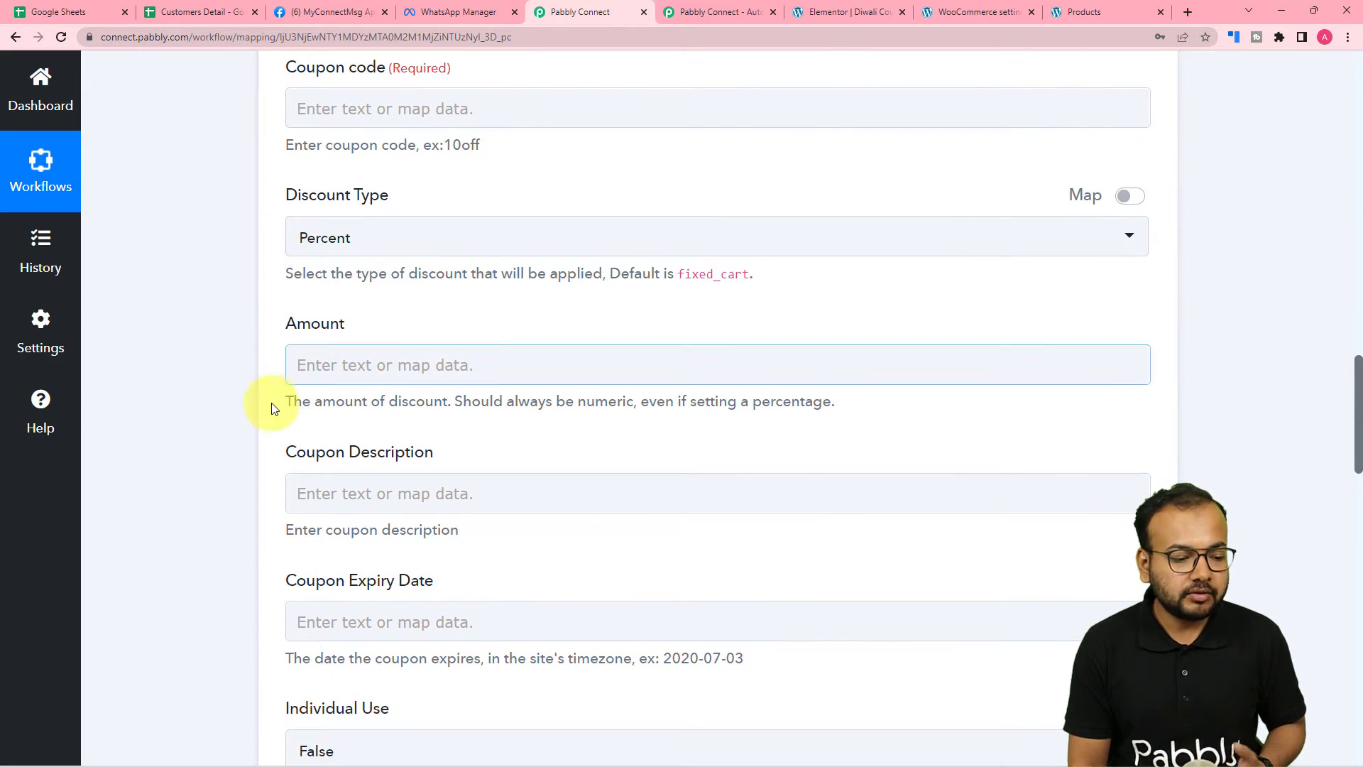
{"action": "scroll", "coordinate": [270, 401], "scroll_direction": "down", "scroll_amount": 4}
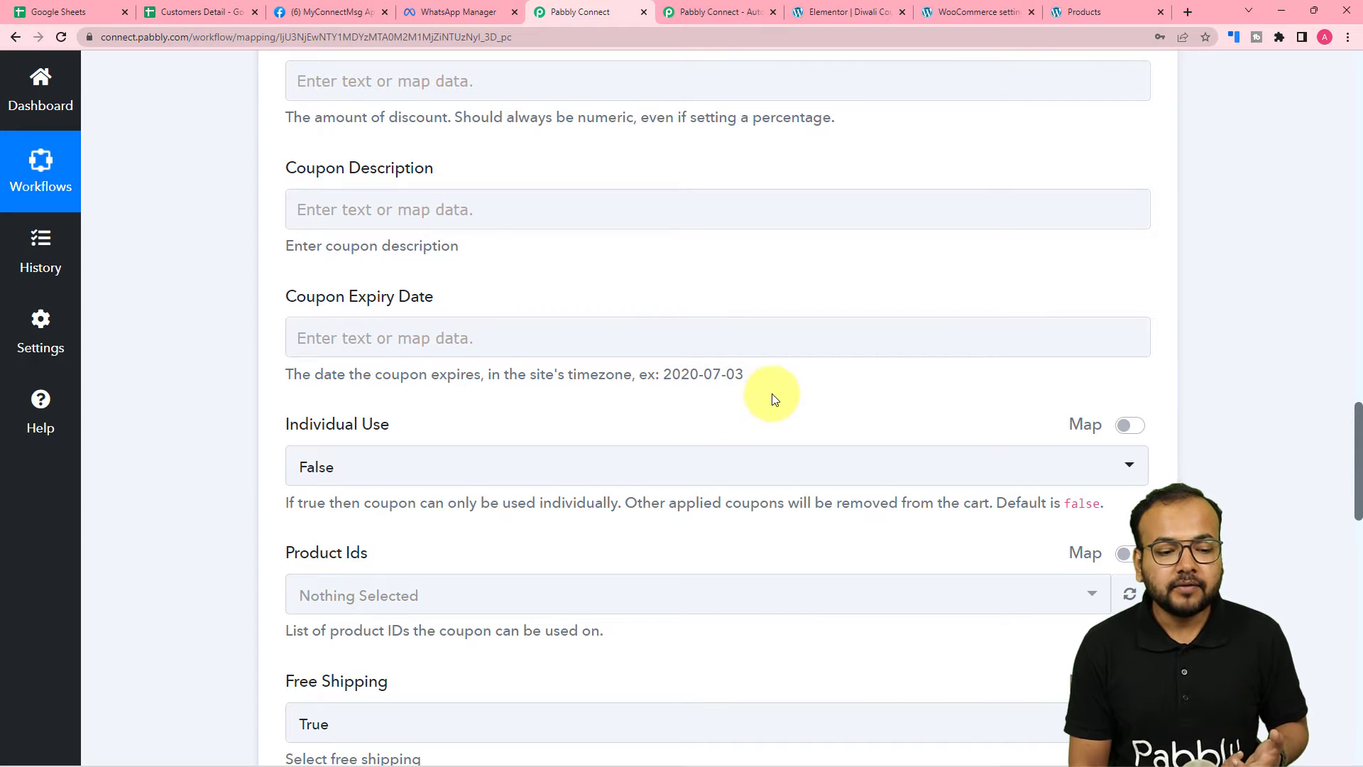
{"action": "scroll", "coordinate": [270, 367], "scroll_direction": "up", "scroll_amount": 10}
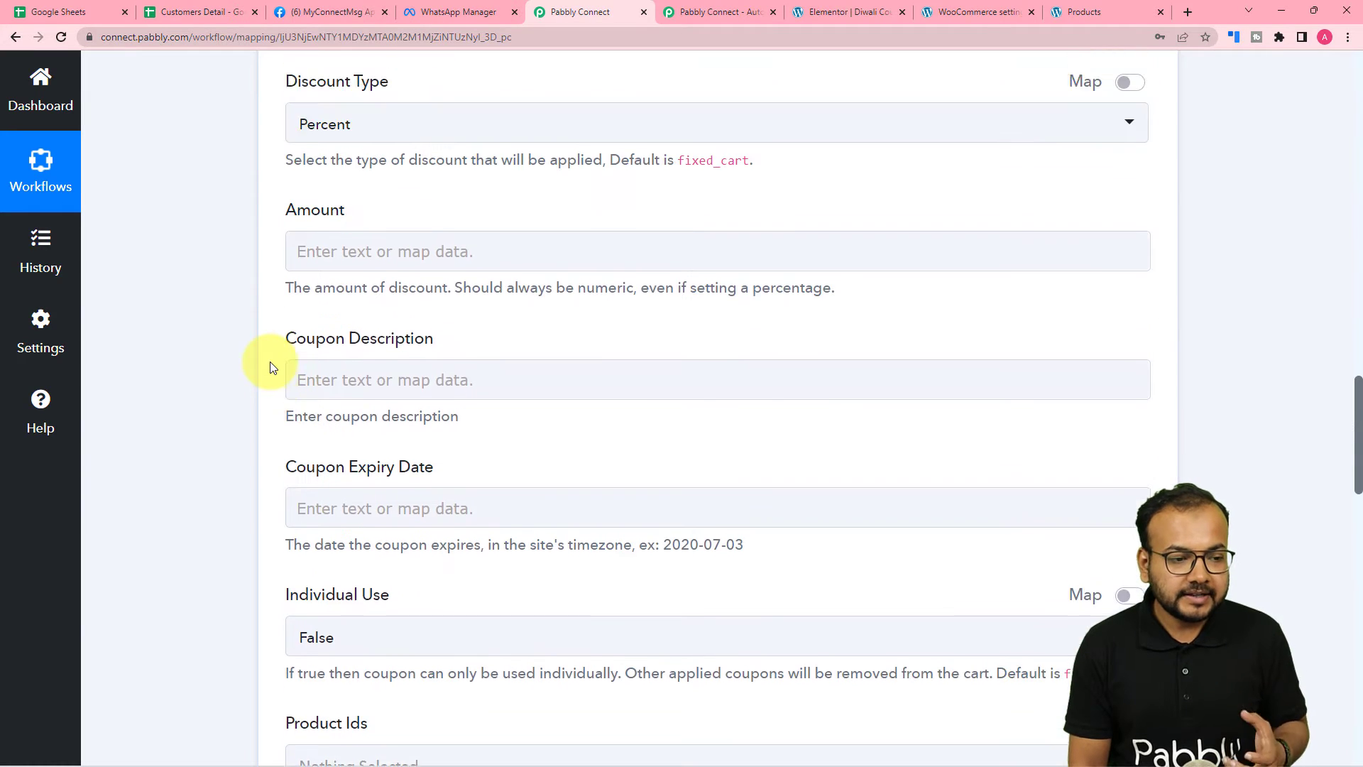
{"action": "scroll", "coordinate": [270, 367], "scroll_direction": "up", "scroll_amount": 8}
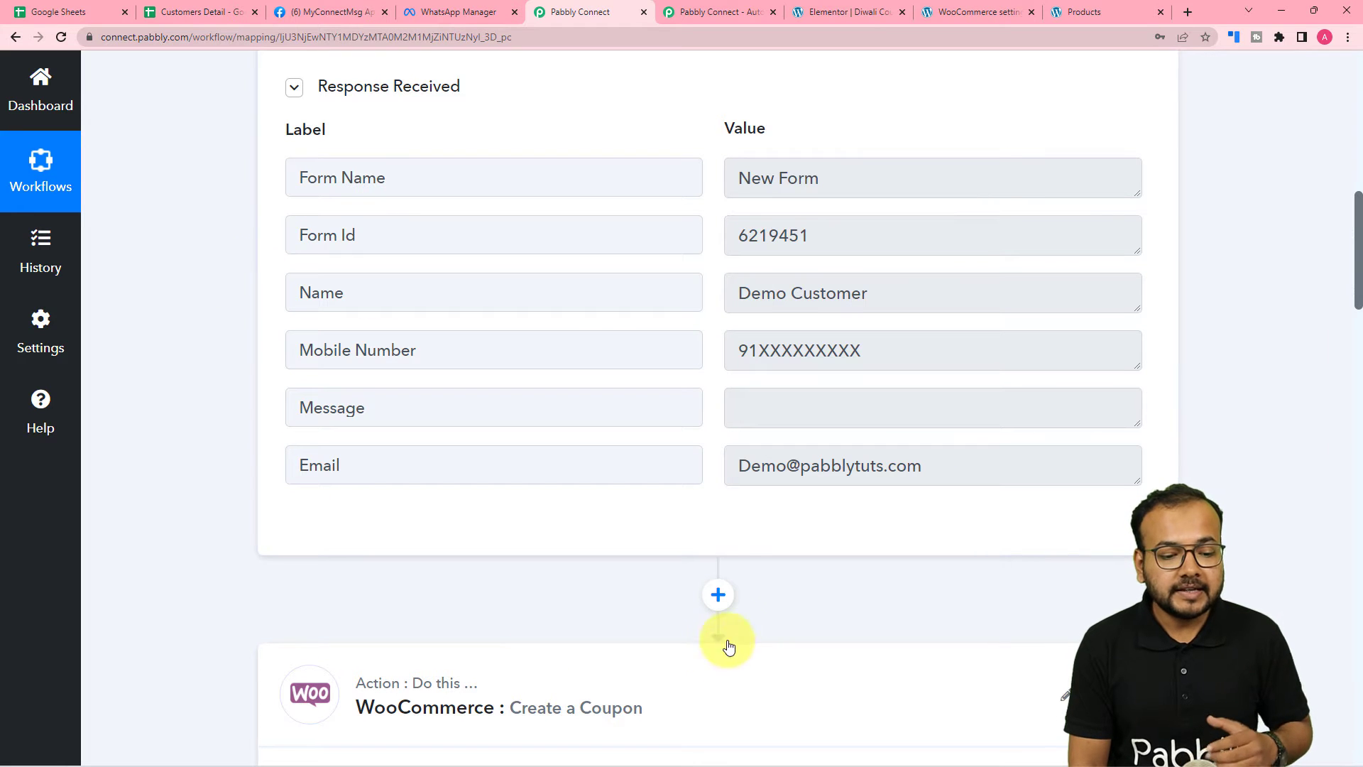
Step: Insert an action step between the form trigger and the WooCommerce action, with Date/Time Formatter by Pabbly as its app
{"action": "left_click", "coordinate": [718, 597]}
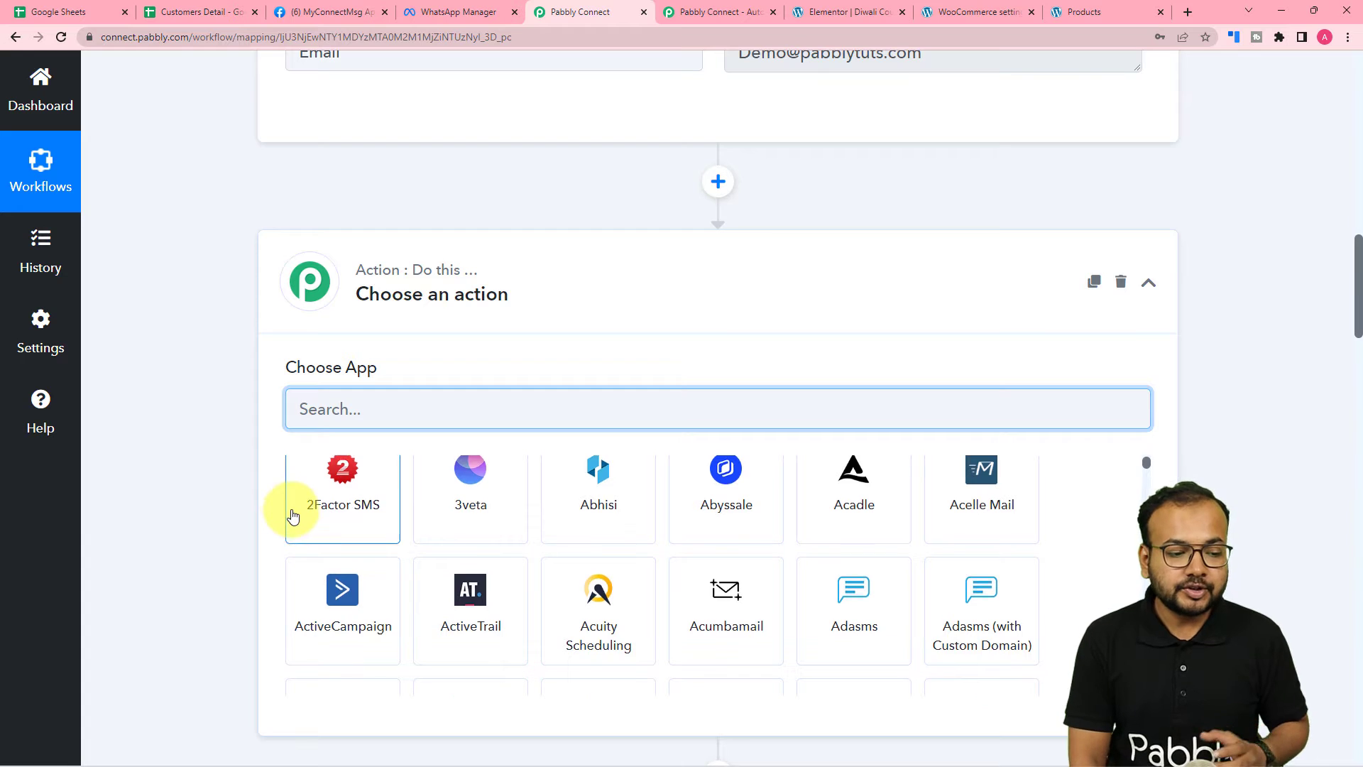
{"action": "type", "text": "date"}
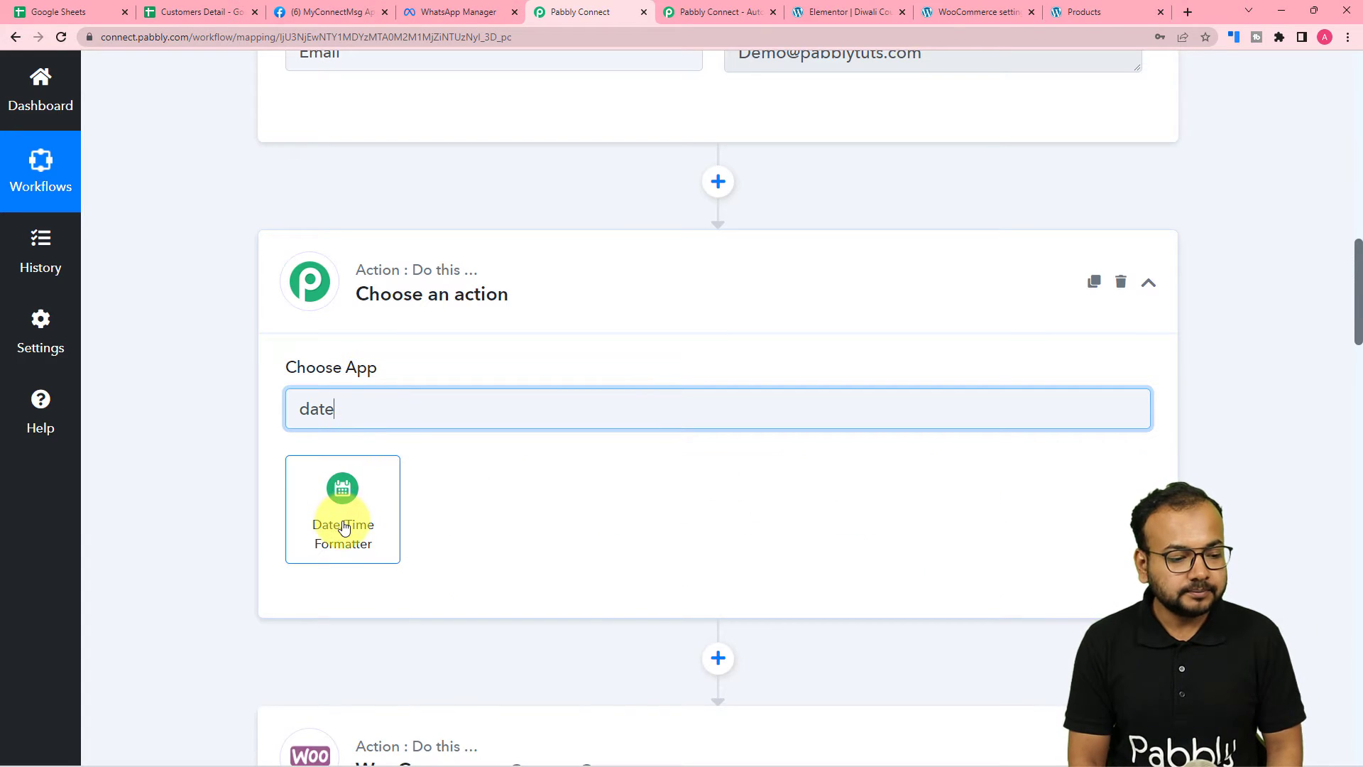
{"action": "left_click", "coordinate": [344, 528]}
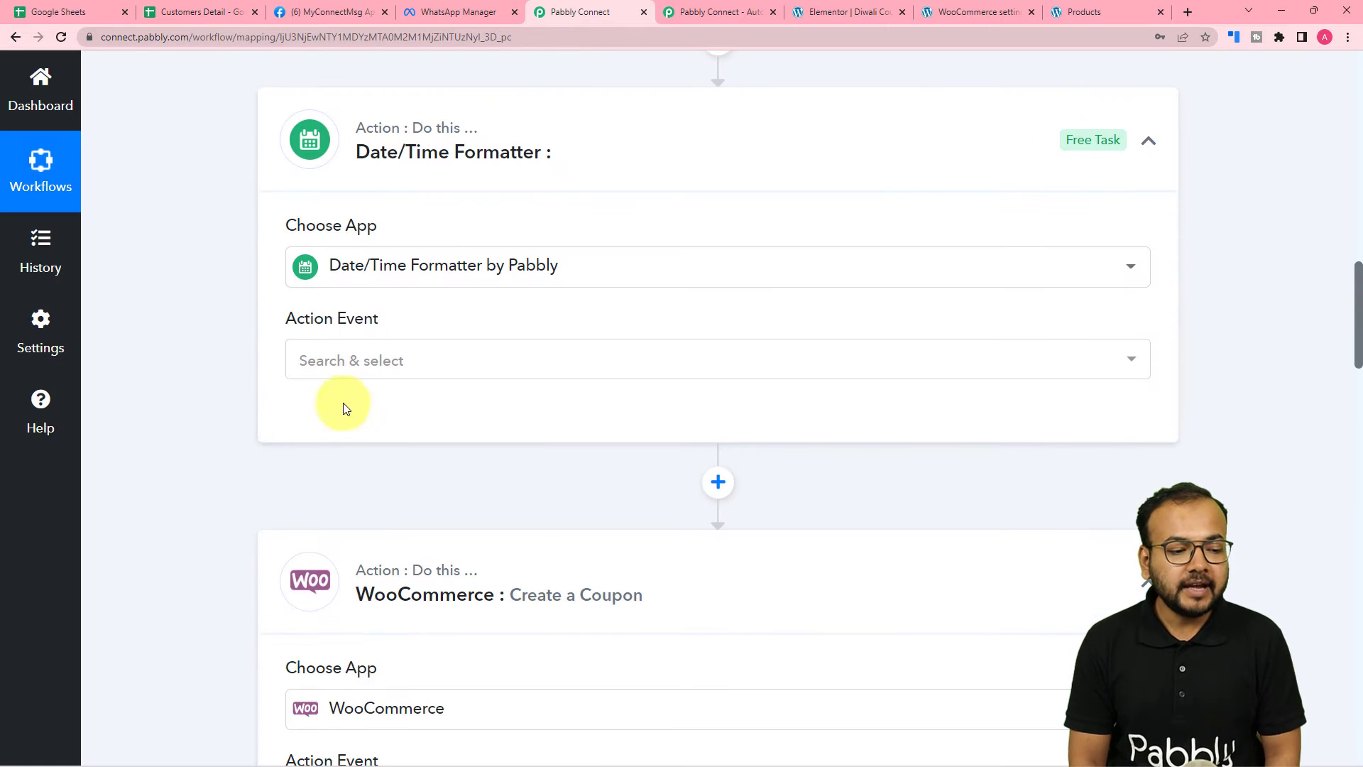
Step: Set the Date/Time Formatter's action event to Modify Current Date and connect it
{"action": "left_click", "coordinate": [351, 360]}
{"action": "scroll", "coordinate": [406, 516], "scroll_direction": "down", "scroll_amount": 2}
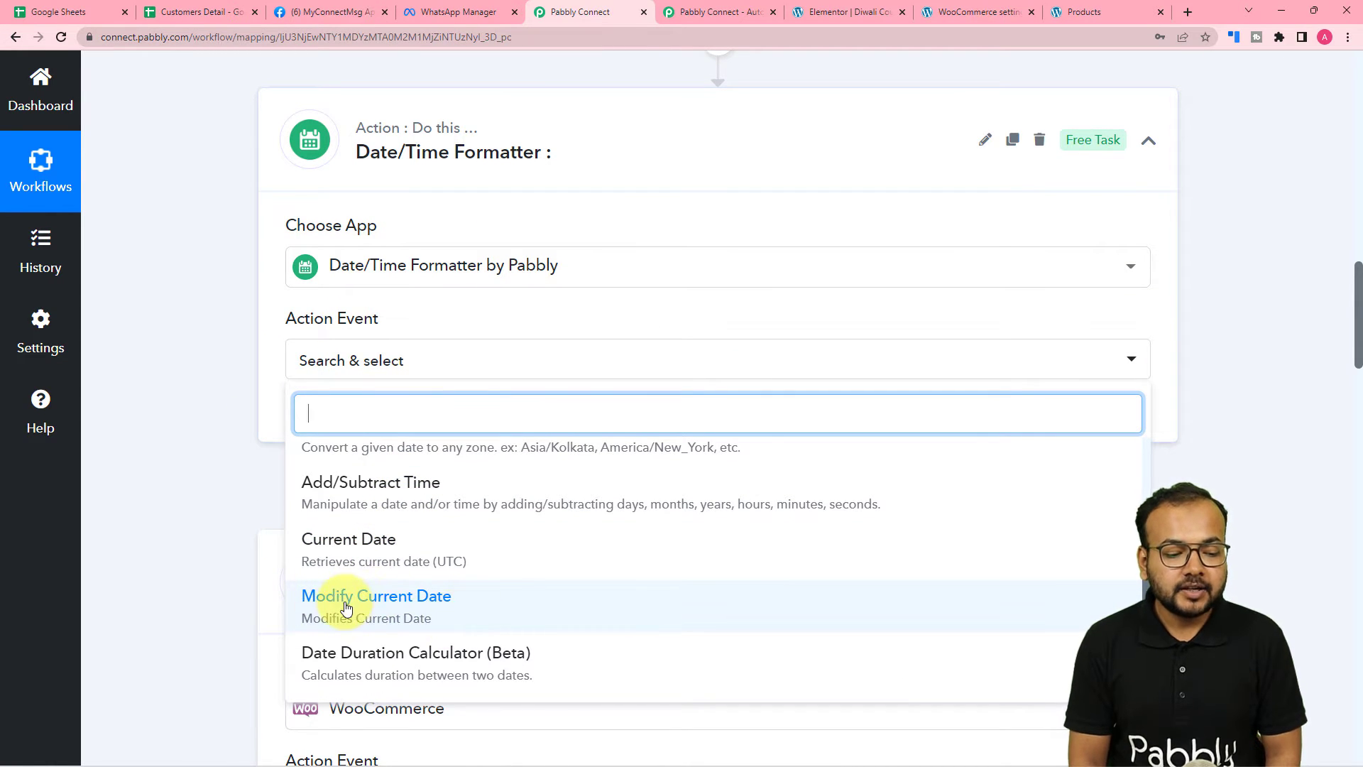
{"action": "left_click", "coordinate": [382, 598]}
{"action": "scroll", "coordinate": [236, 399], "scroll_direction": "down", "scroll_amount": 2}
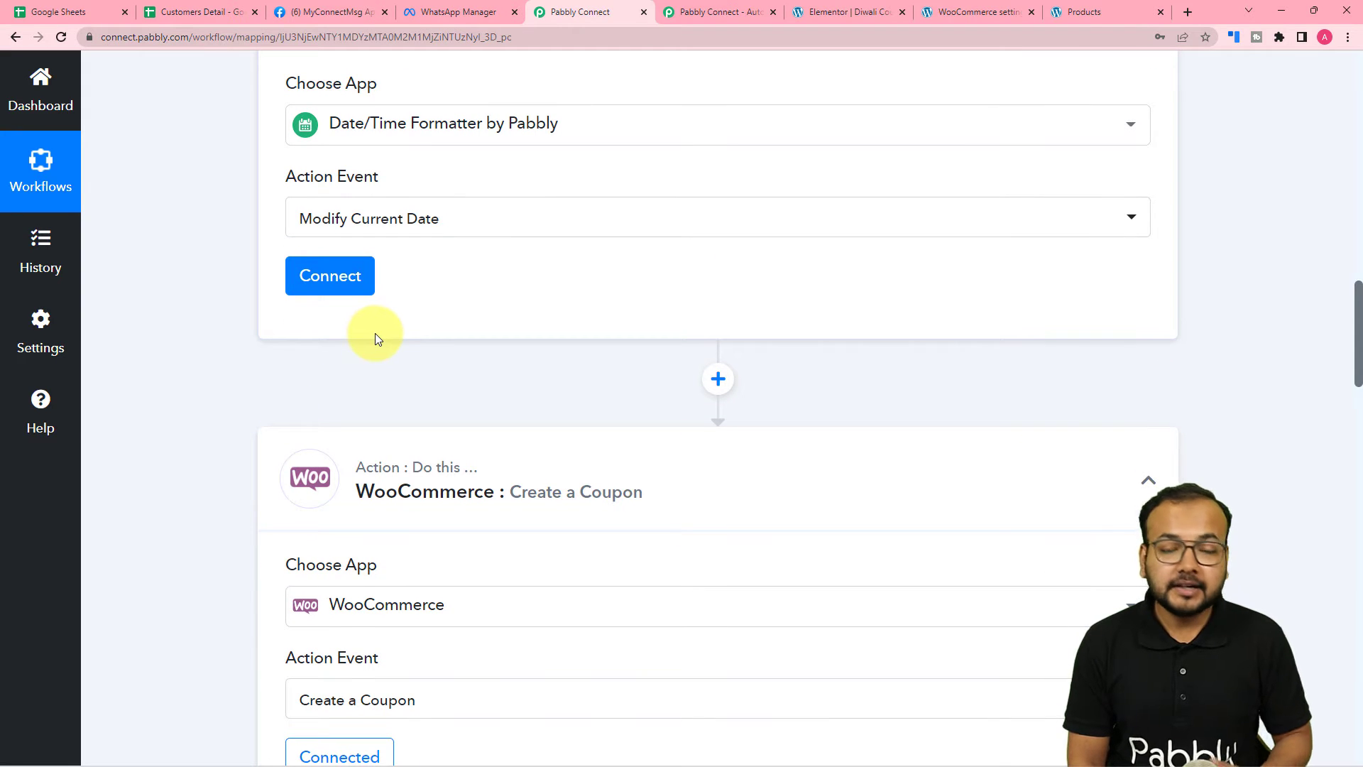
{"action": "left_click", "coordinate": [344, 276]}
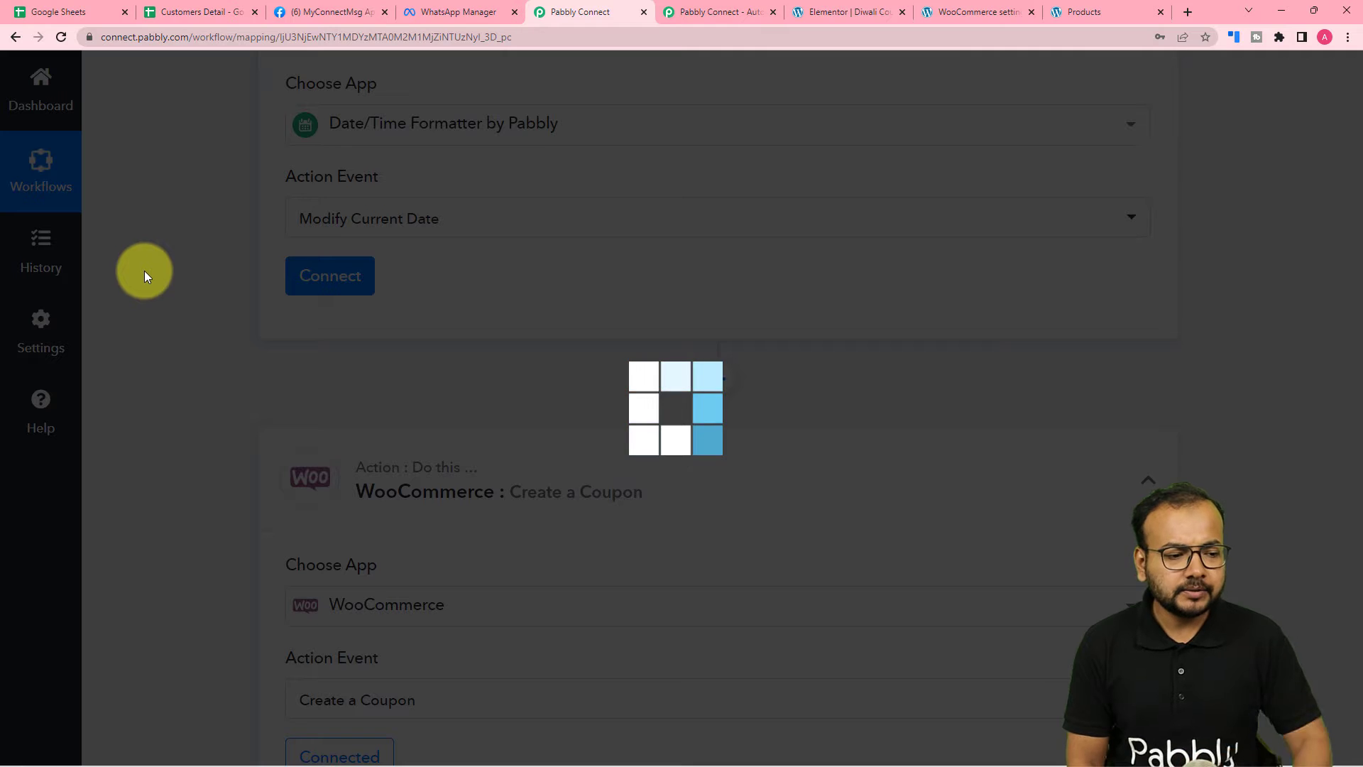
Step: Set the date format to YYYY-MM-DD and the time zone to Asia/Kolkata for the date modification
{"action": "scroll", "coordinate": [144, 270], "scroll_direction": "down", "scroll_amount": 3}
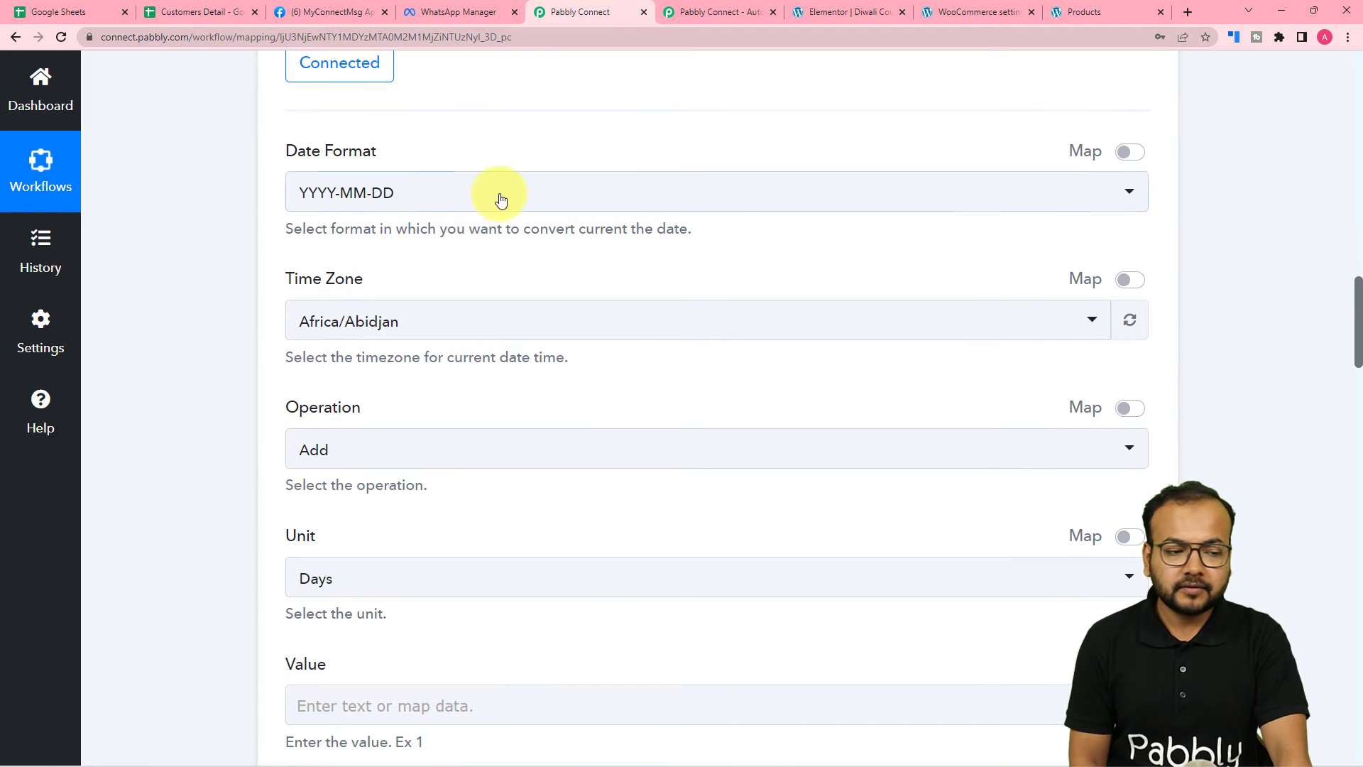
{"action": "left_click", "coordinate": [307, 199]}
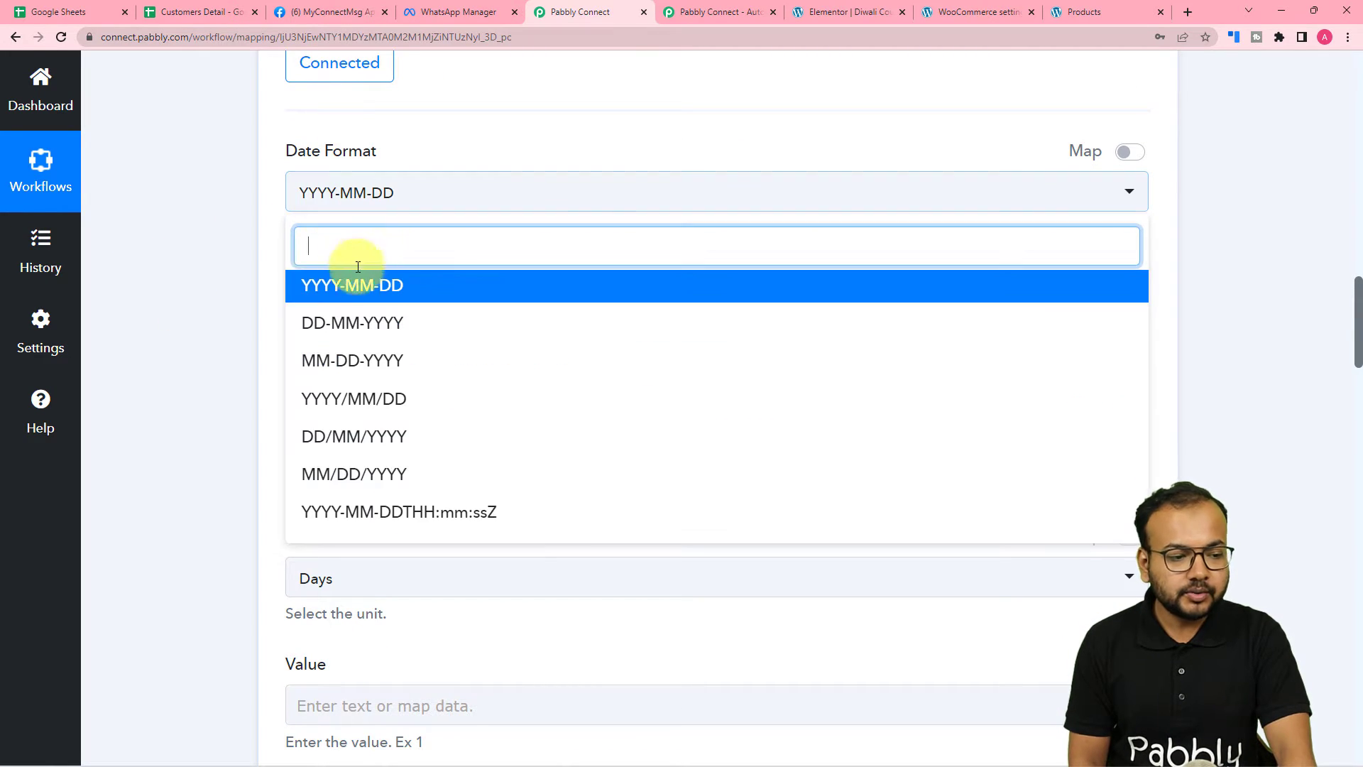
{"action": "left_click", "coordinate": [383, 284]}
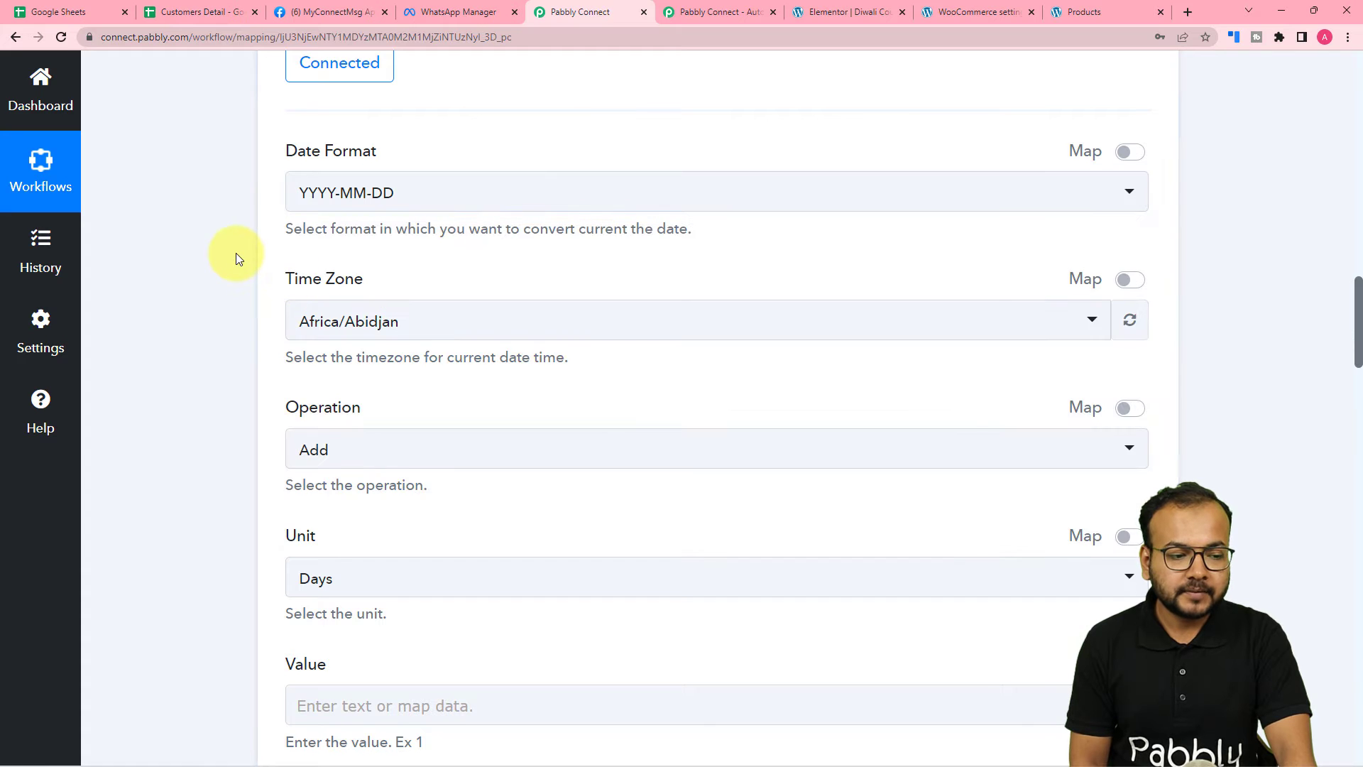
{"action": "scroll", "coordinate": [241, 259], "scroll_direction": "down", "scroll_amount": 2}
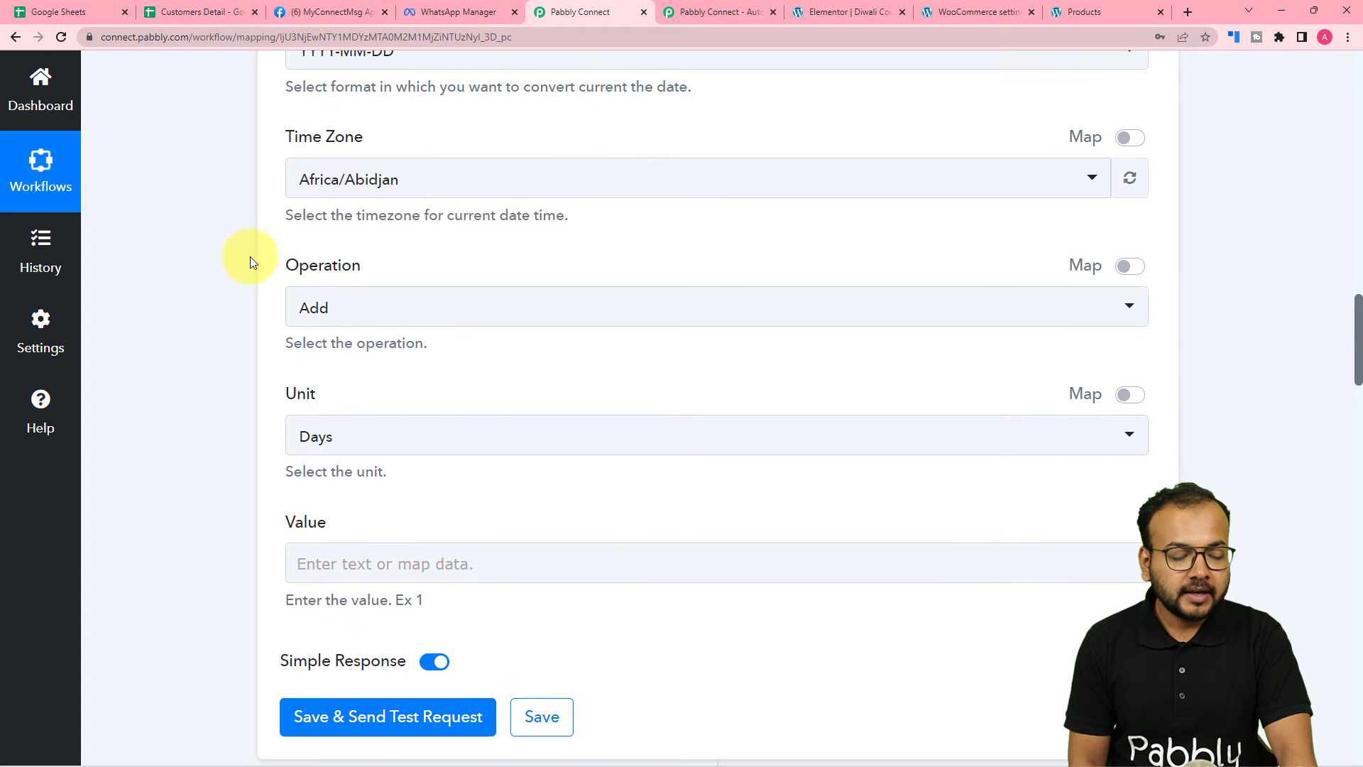
{"action": "left_click", "coordinate": [444, 195]}
{"action": "type", "text": "kol"}
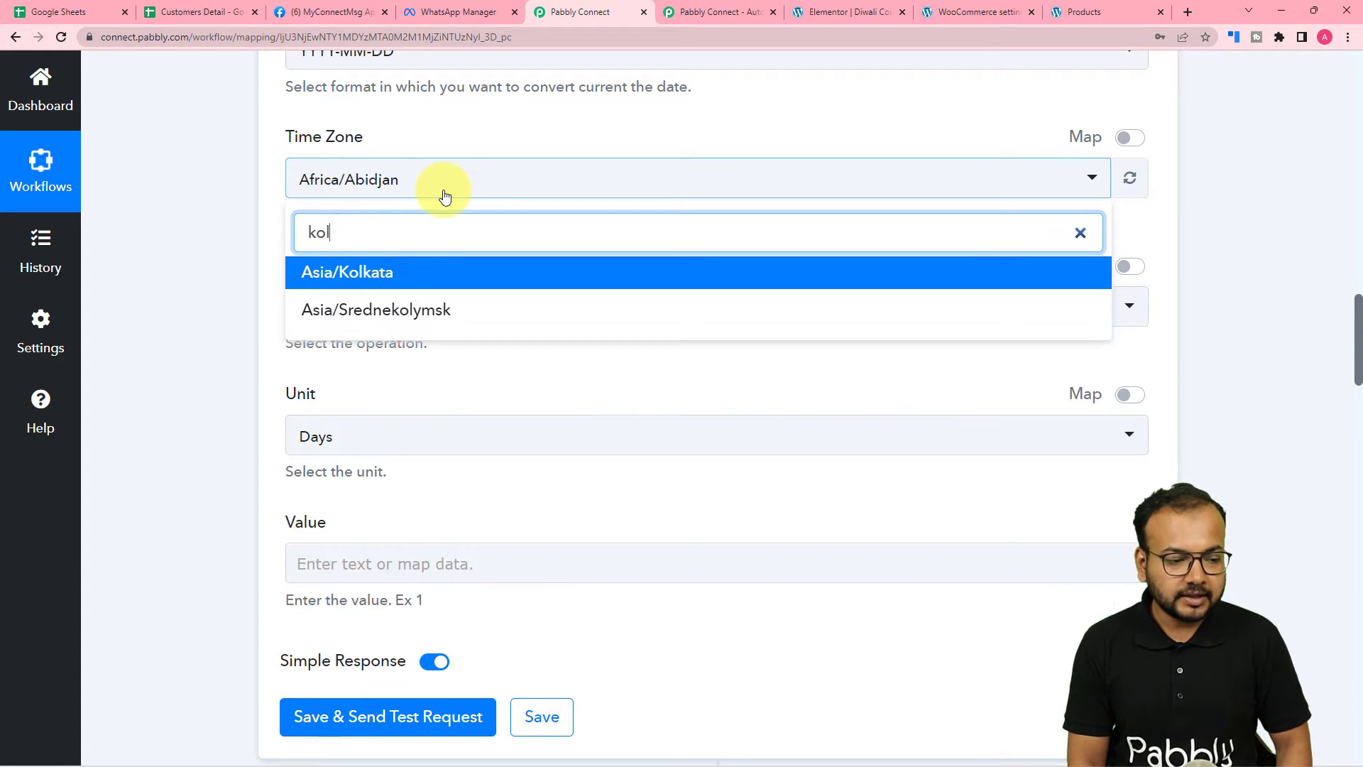
{"action": "left_click", "coordinate": [417, 268]}
{"action": "scroll", "coordinate": [205, 263], "scroll_direction": "down", "scroll_amount": 2}
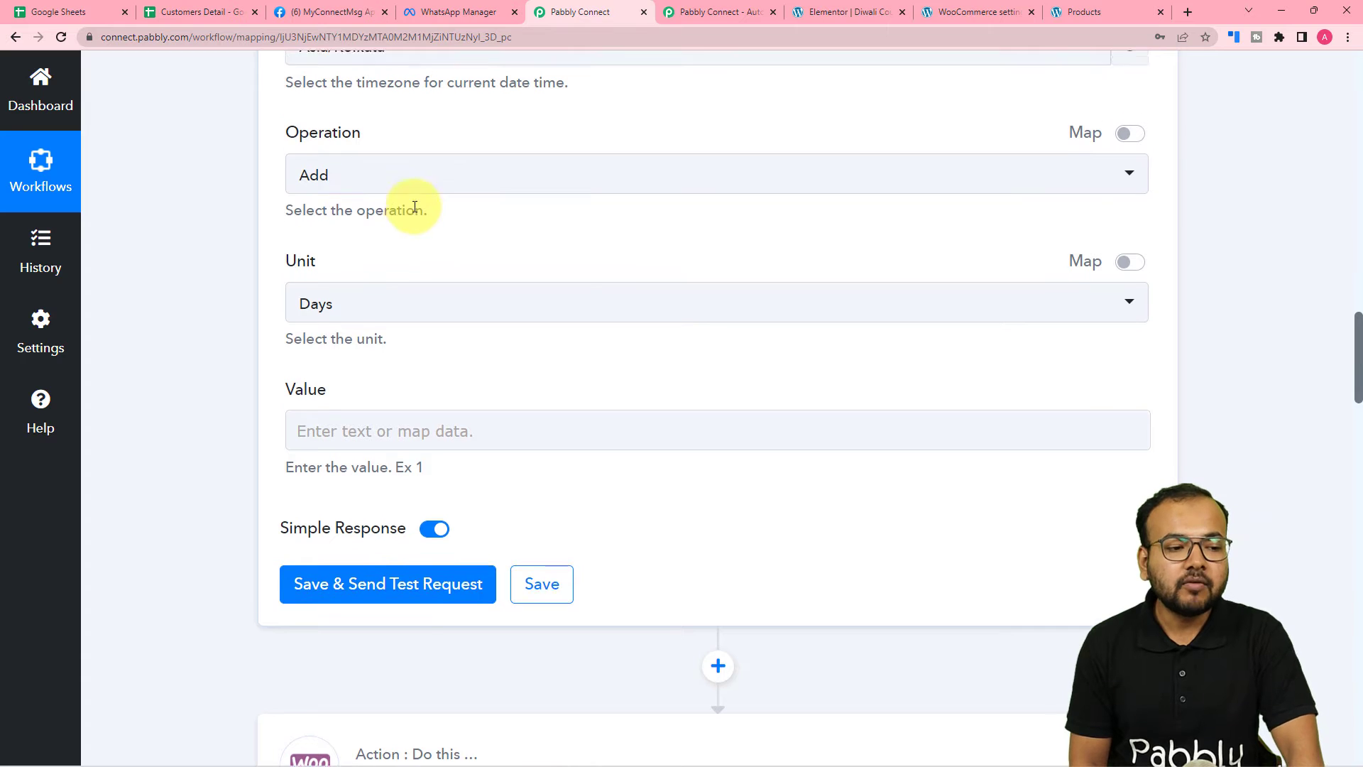
Step: Set the date modification's unit to Days and value to 3, then save and send a test request
{"action": "scroll", "coordinate": [387, 209], "scroll_direction": "up", "scroll_amount": 7}
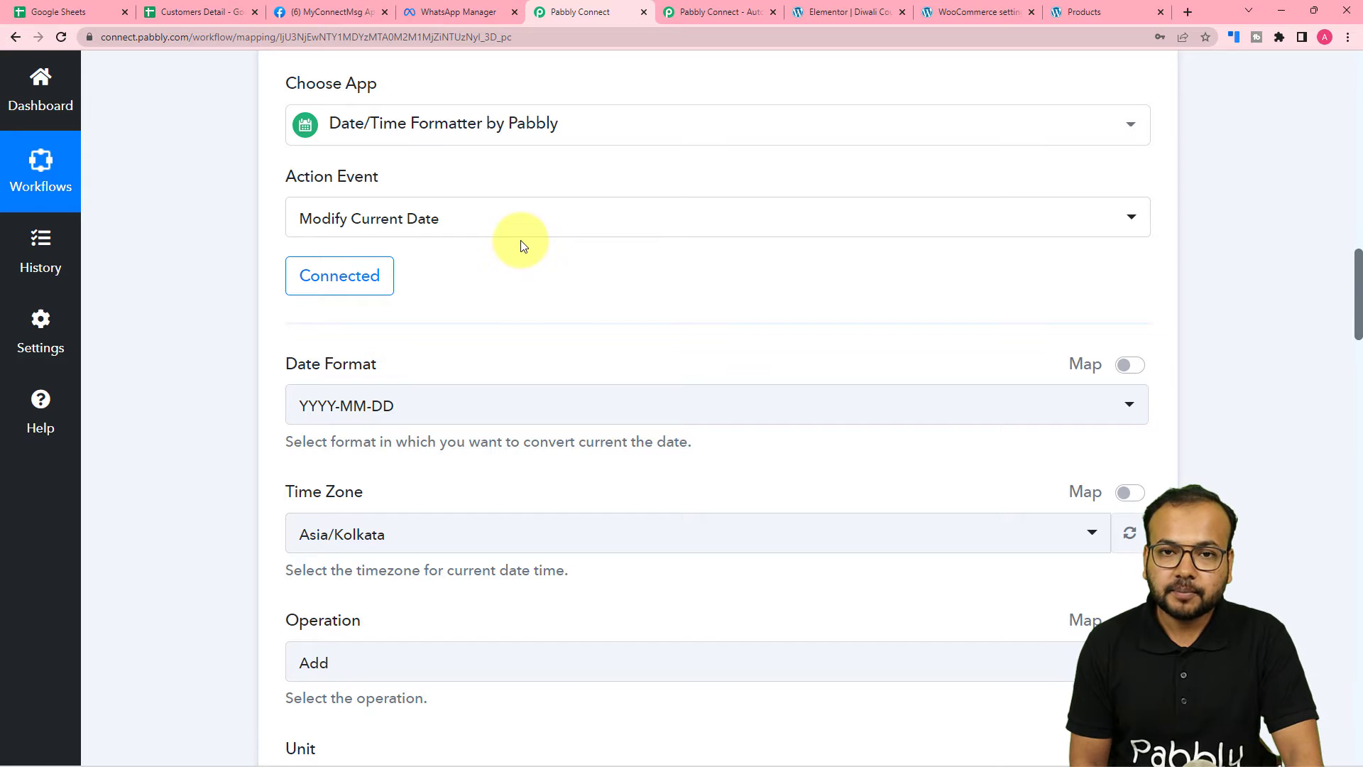
{"action": "scroll", "coordinate": [525, 244], "scroll_direction": "down", "scroll_amount": 3}
{"action": "scroll", "coordinate": [524, 245], "scroll_direction": "down", "scroll_amount": 3}
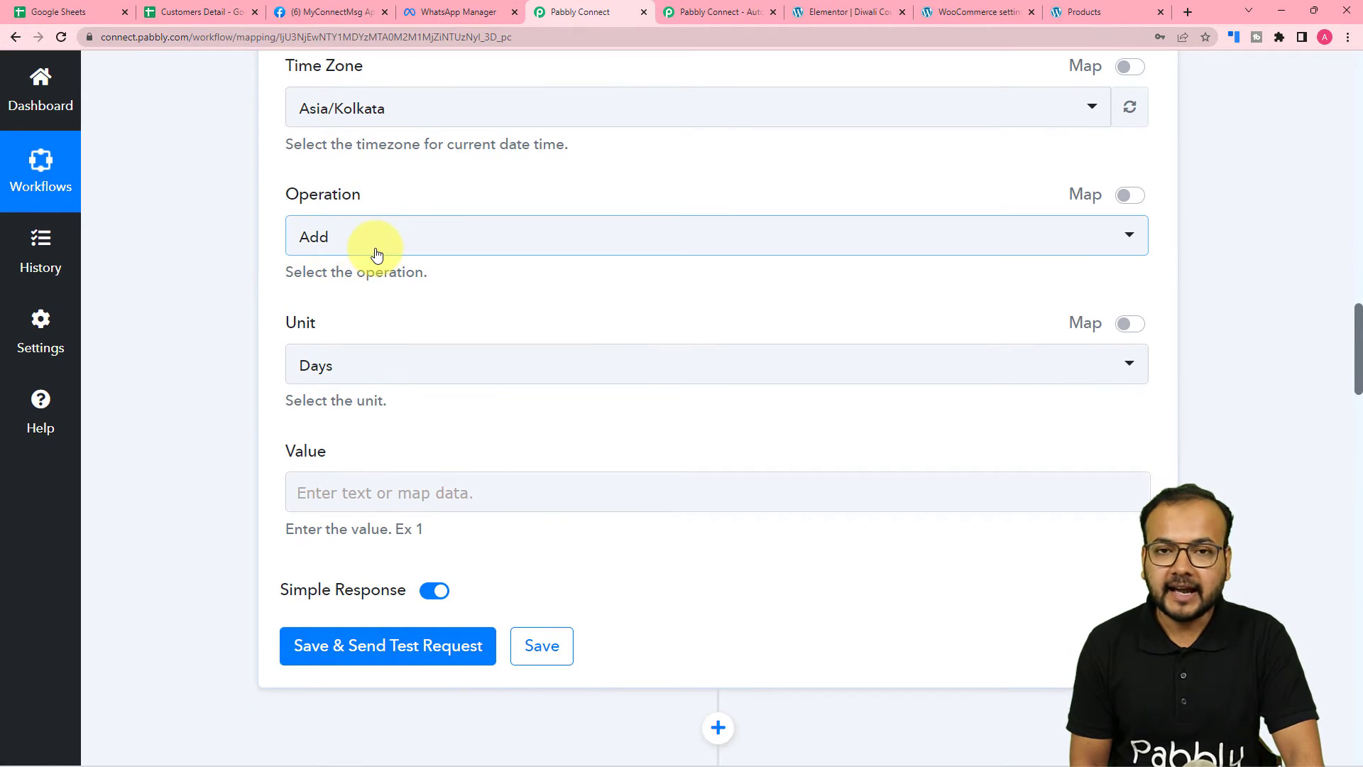
{"action": "scroll", "coordinate": [372, 255], "scroll_direction": "down", "scroll_amount": 2}
{"action": "scroll", "coordinate": [382, 255], "scroll_direction": "down", "scroll_amount": 1}
{"action": "left_click", "coordinate": [363, 156]}
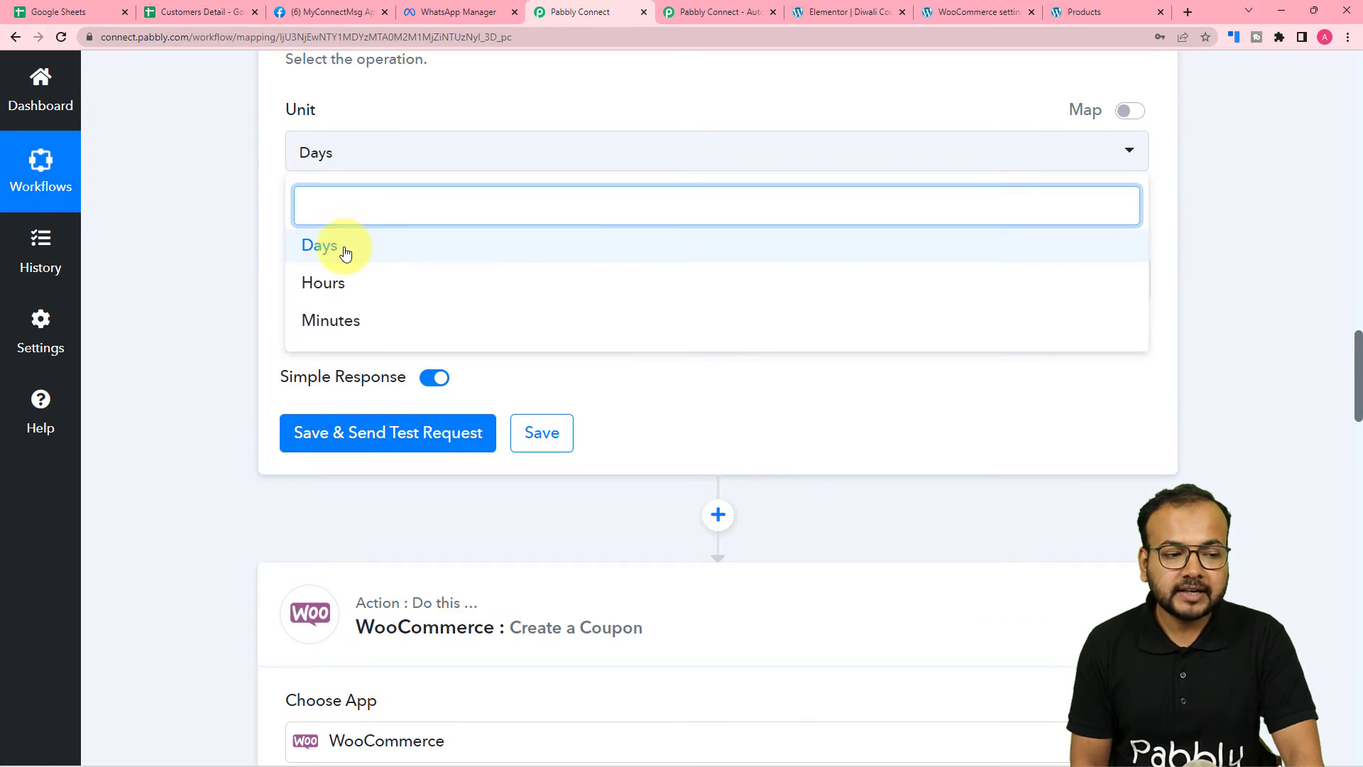
{"action": "left_click", "coordinate": [340, 249]}
{"action": "left_click", "coordinate": [326, 270]}
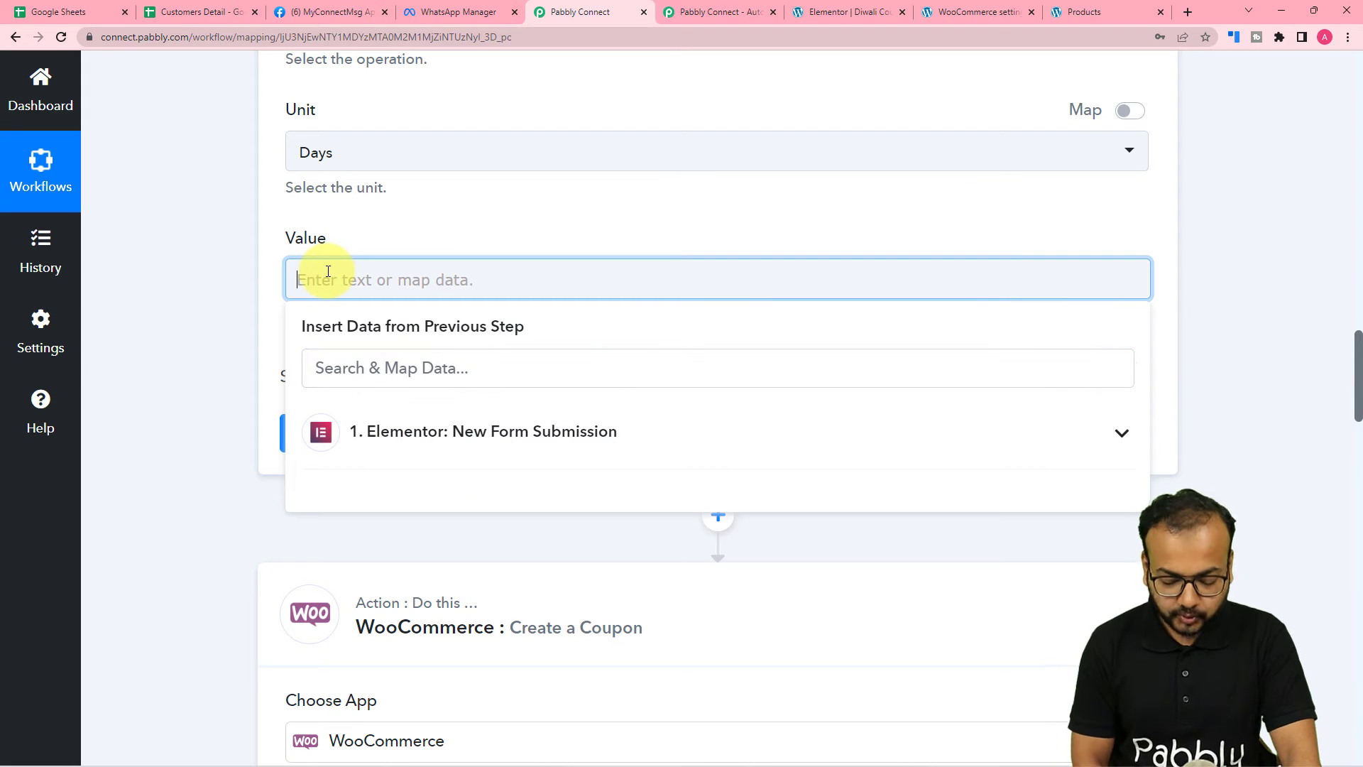
{"action": "type", "text": "3"}
{"action": "left_click", "coordinate": [172, 256]}
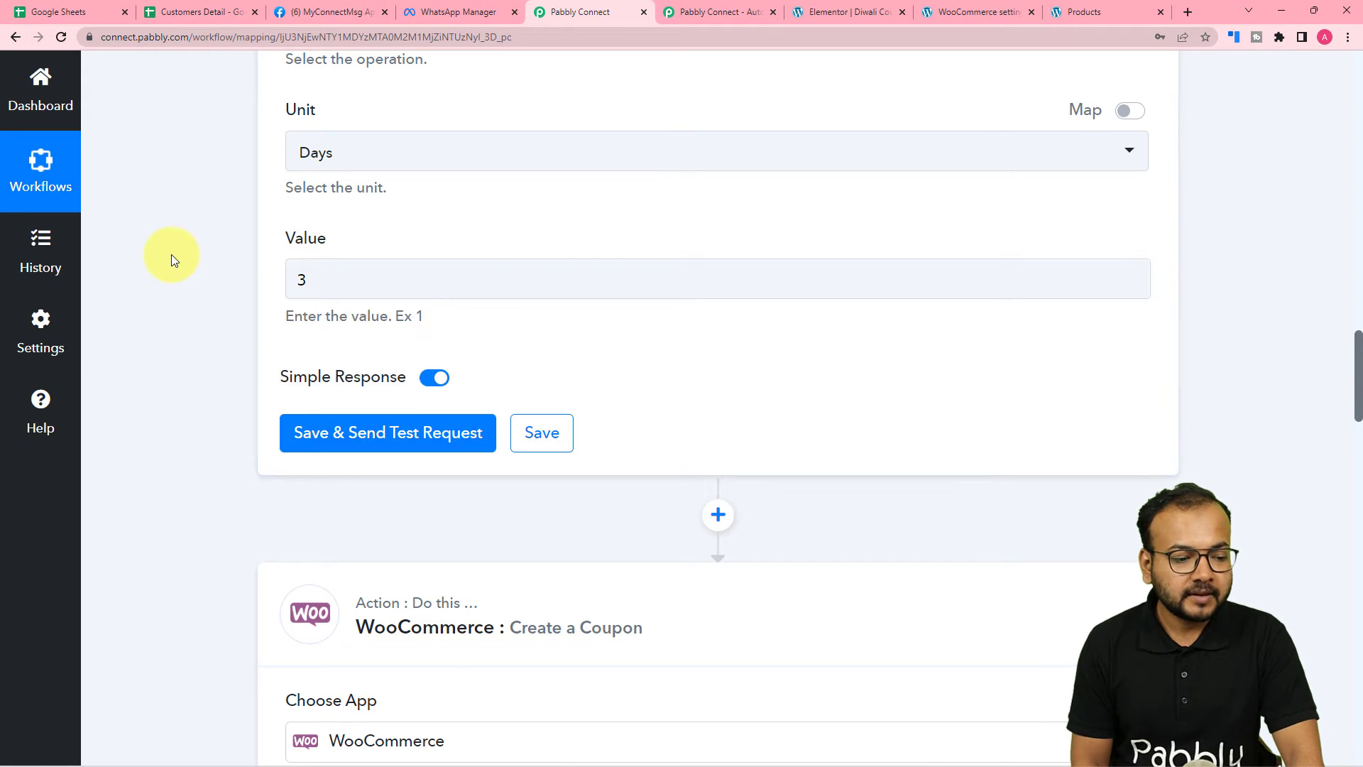
{"action": "left_click", "coordinate": [311, 444]}
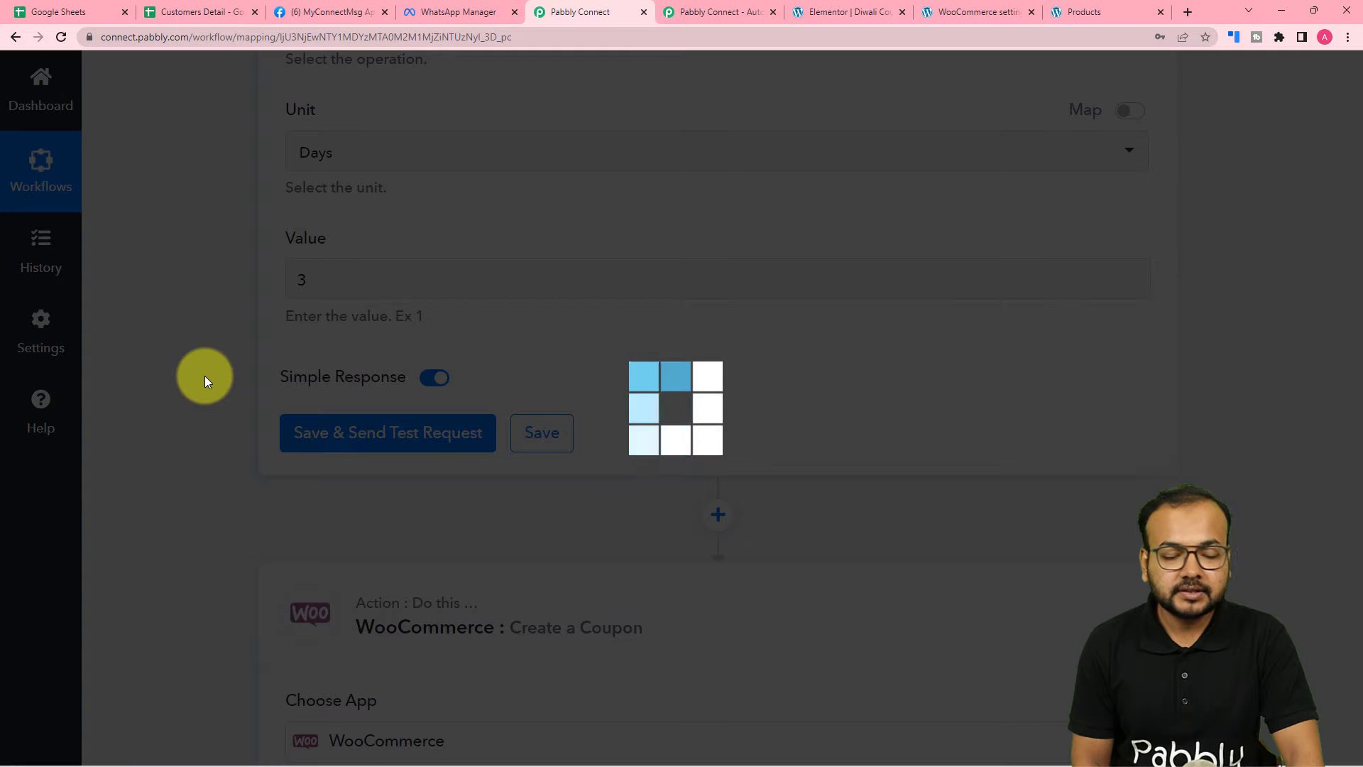
{"action": "scroll", "coordinate": [205, 381], "scroll_direction": "down", "scroll_amount": 4}
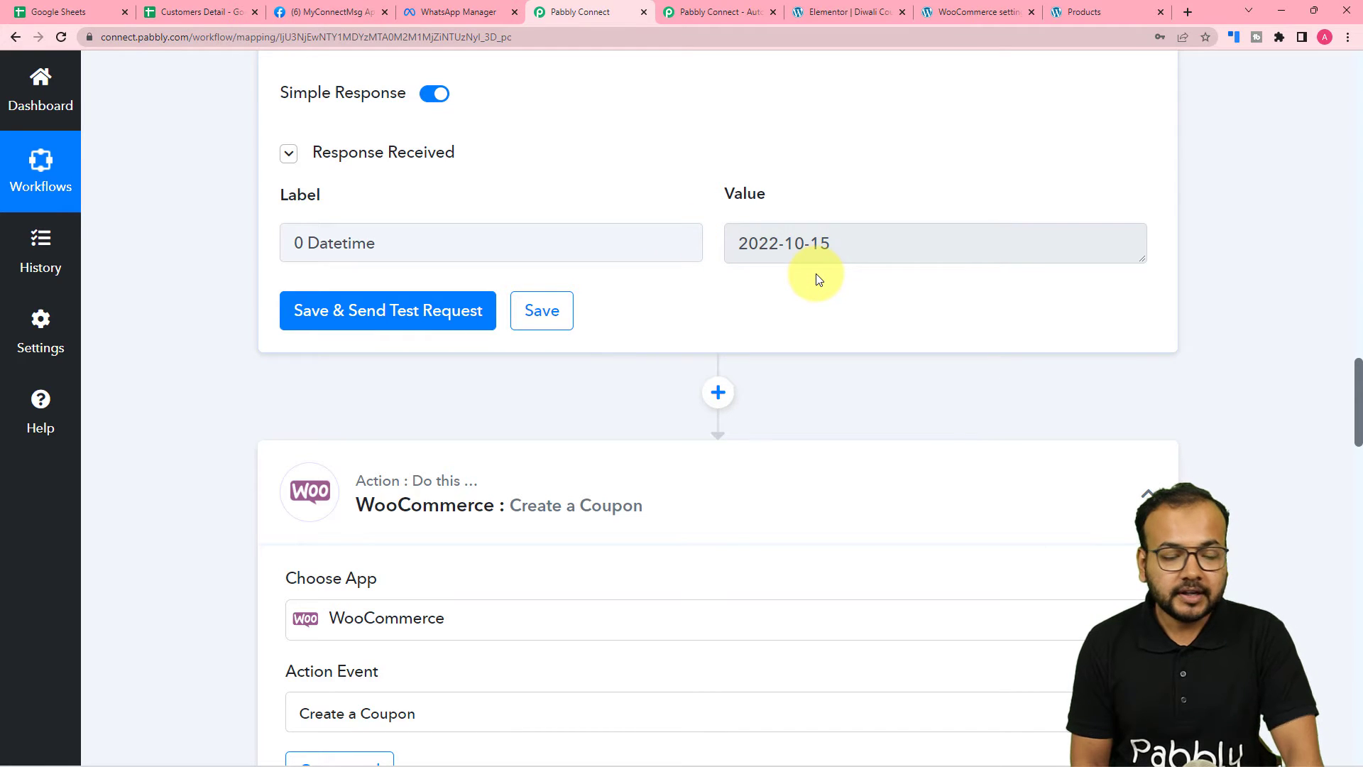
Step: Insert an action step between the Date/Time Formatter and the WooCommerce action, with Number Formatter by Pabbly as its app
{"action": "scroll", "coordinate": [817, 277], "scroll_direction": "down", "scroll_amount": 6}
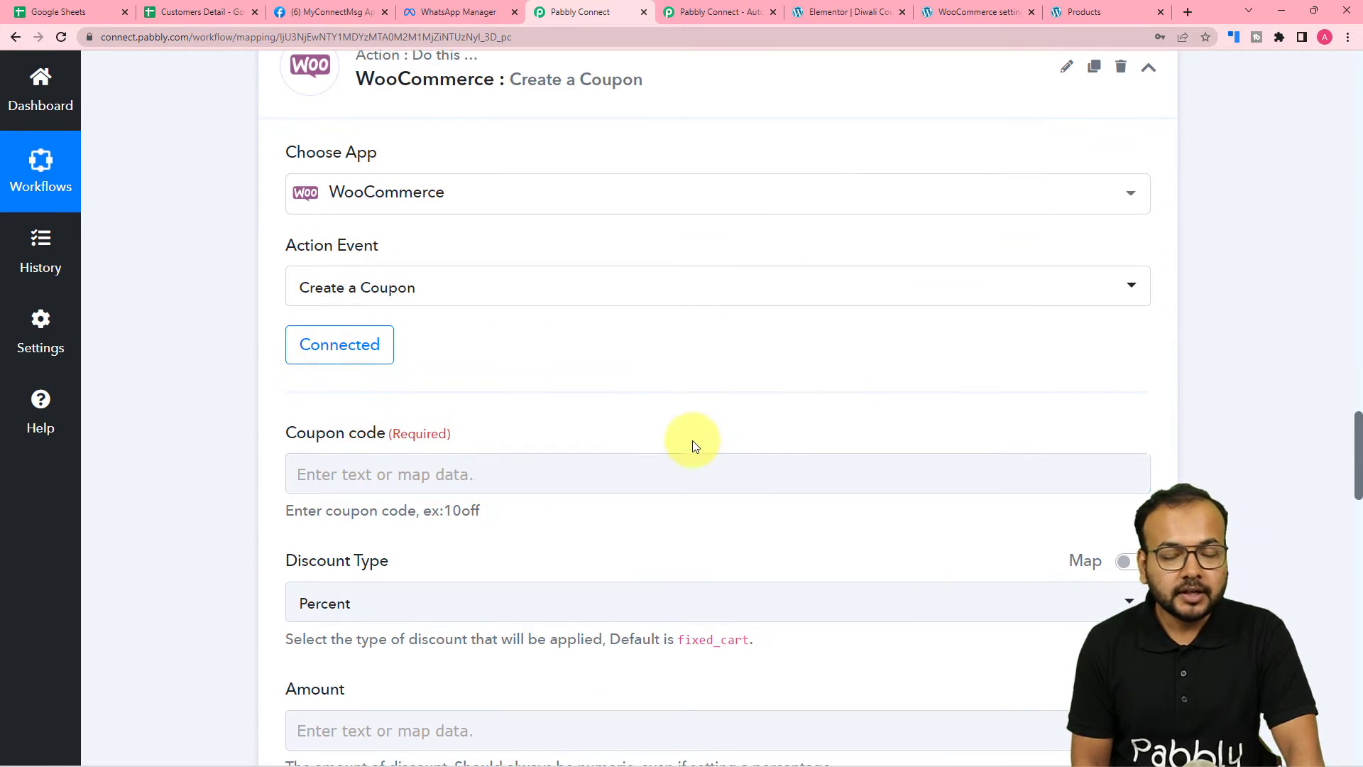
{"action": "scroll", "coordinate": [693, 441], "scroll_direction": "up", "scroll_amount": 4}
{"action": "left_click", "coordinate": [718, 250]}
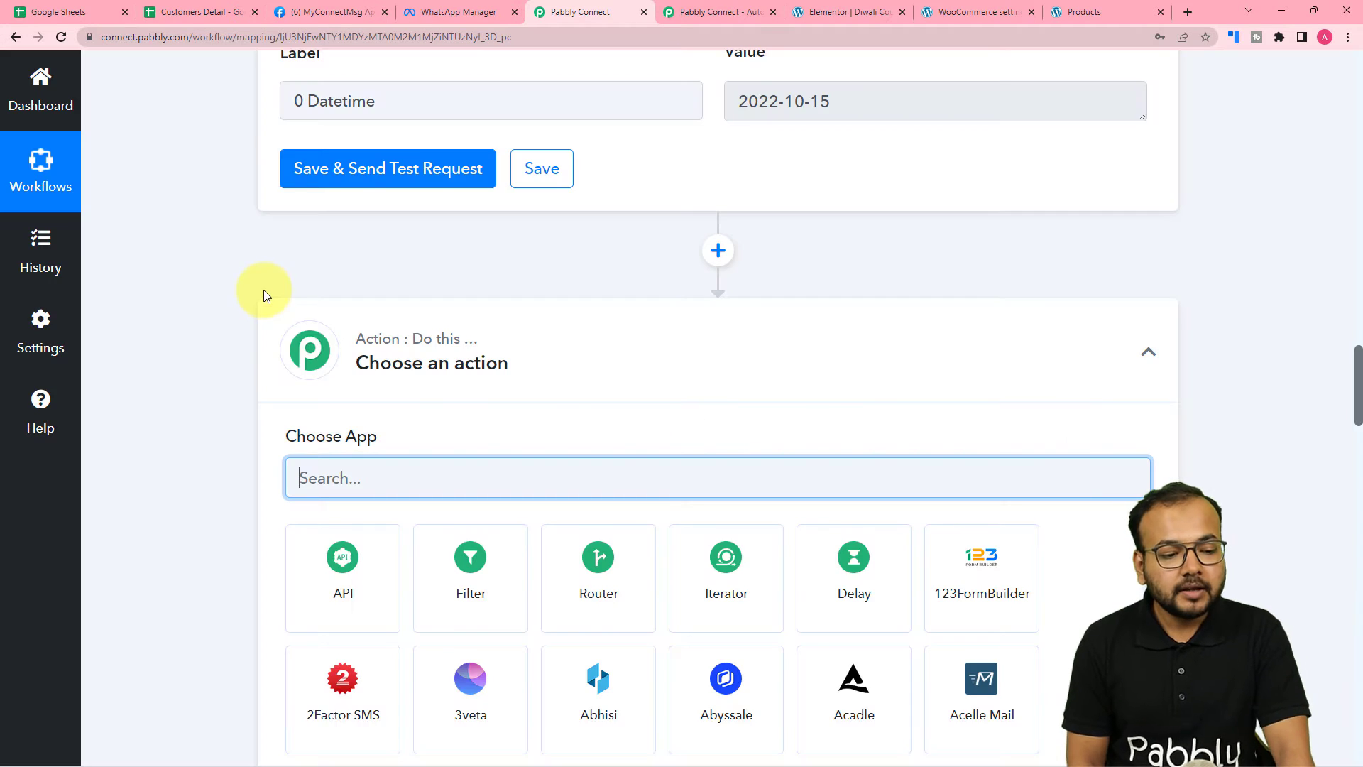
{"action": "scroll", "coordinate": [264, 290], "scroll_direction": "down", "scroll_amount": 3}
{"action": "type", "text": "num"}
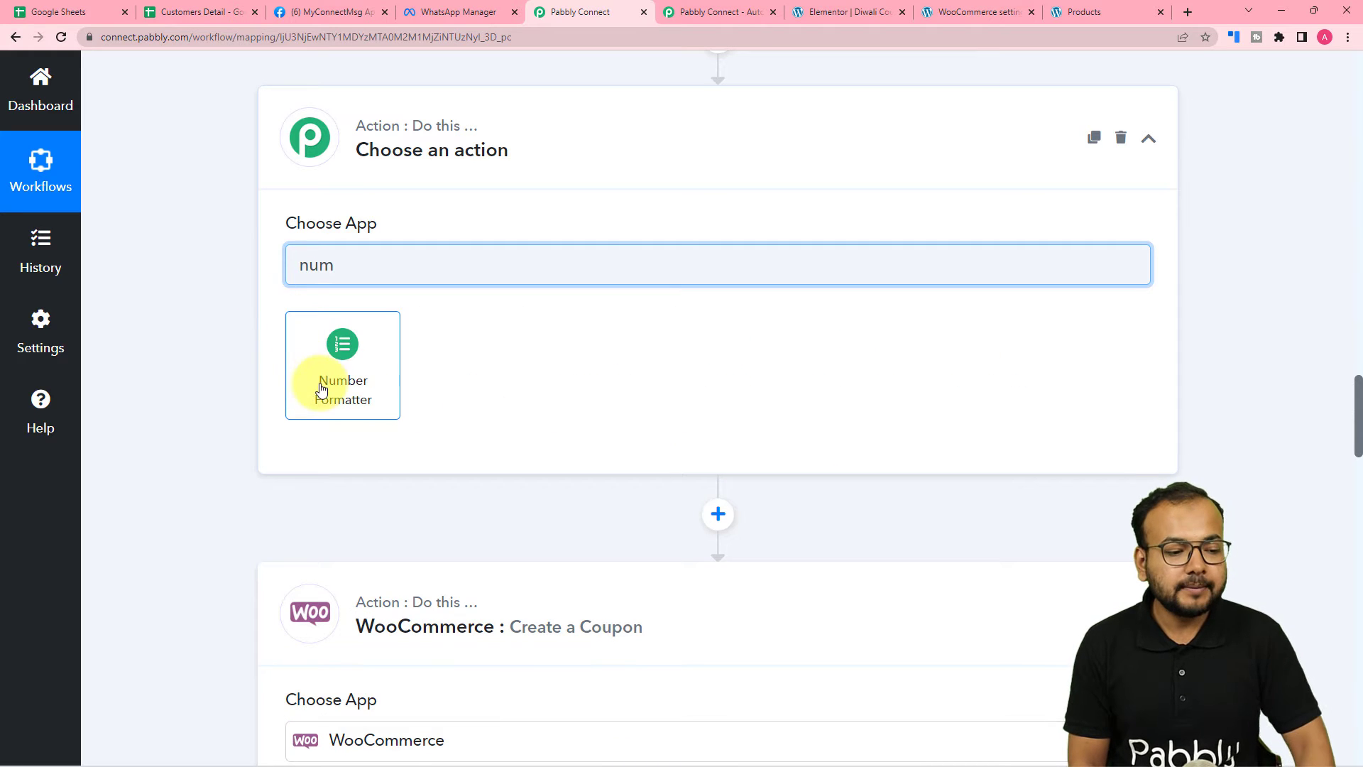
{"action": "left_click", "coordinate": [320, 389]}
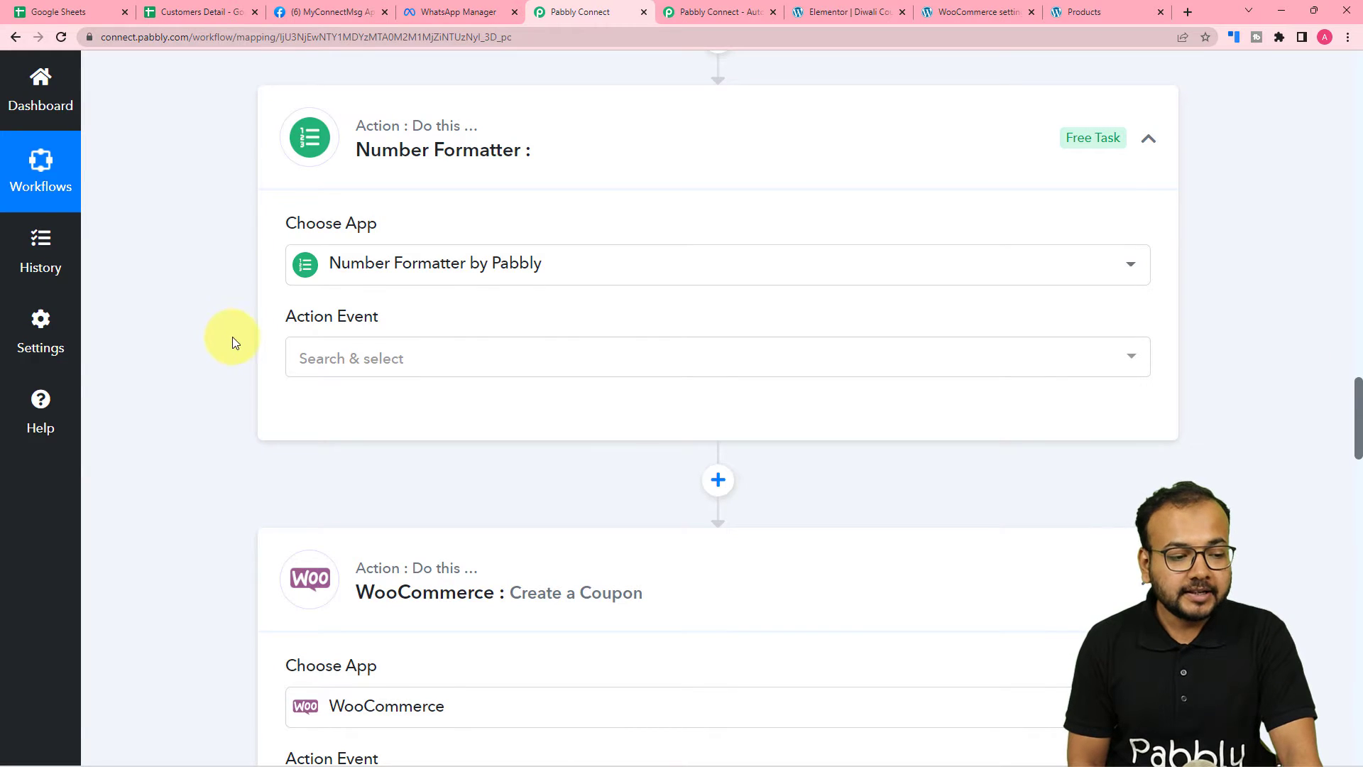
Step: Set the Number Formatter's action event to Spreadsheet Formulas and connect it
{"action": "left_click", "coordinate": [341, 357]}
{"action": "scroll", "coordinate": [362, 490], "scroll_direction": "down", "scroll_amount": 3}
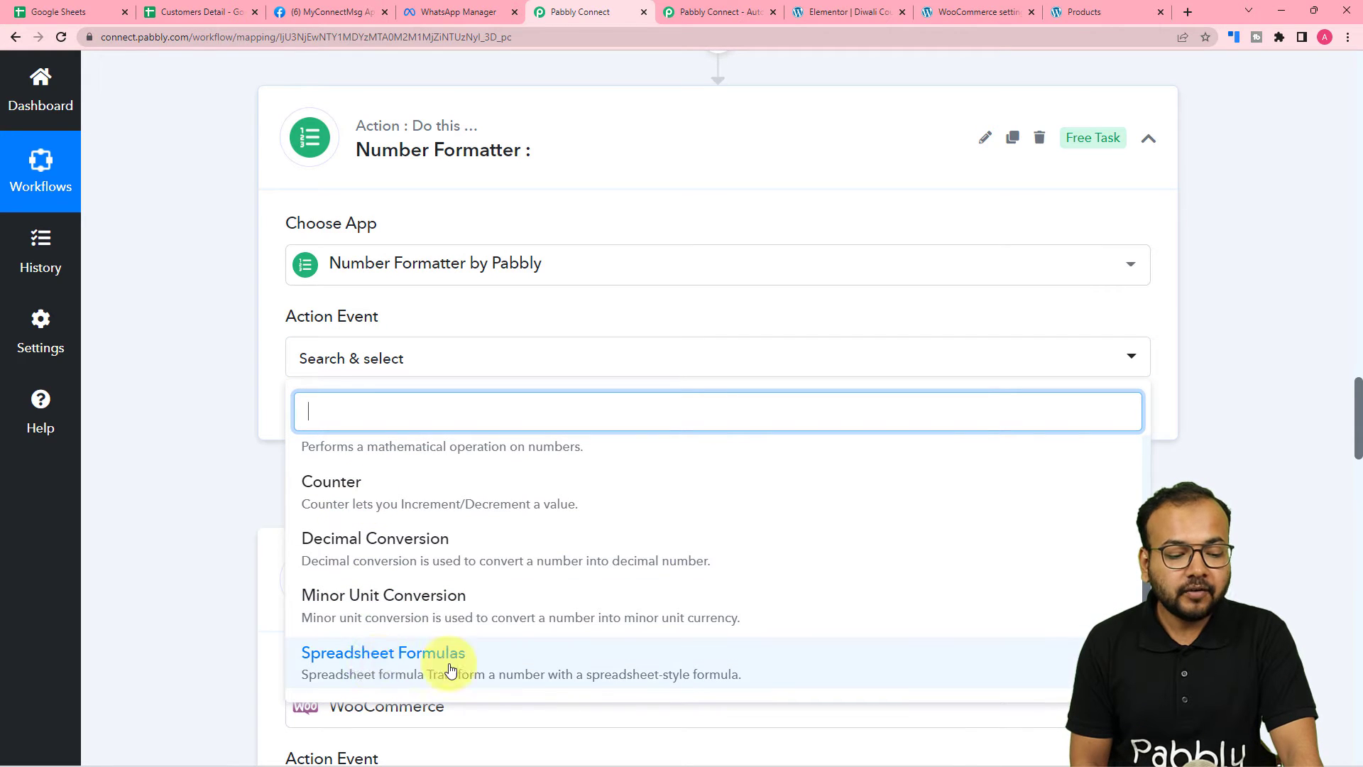
{"action": "left_click", "coordinate": [351, 655]}
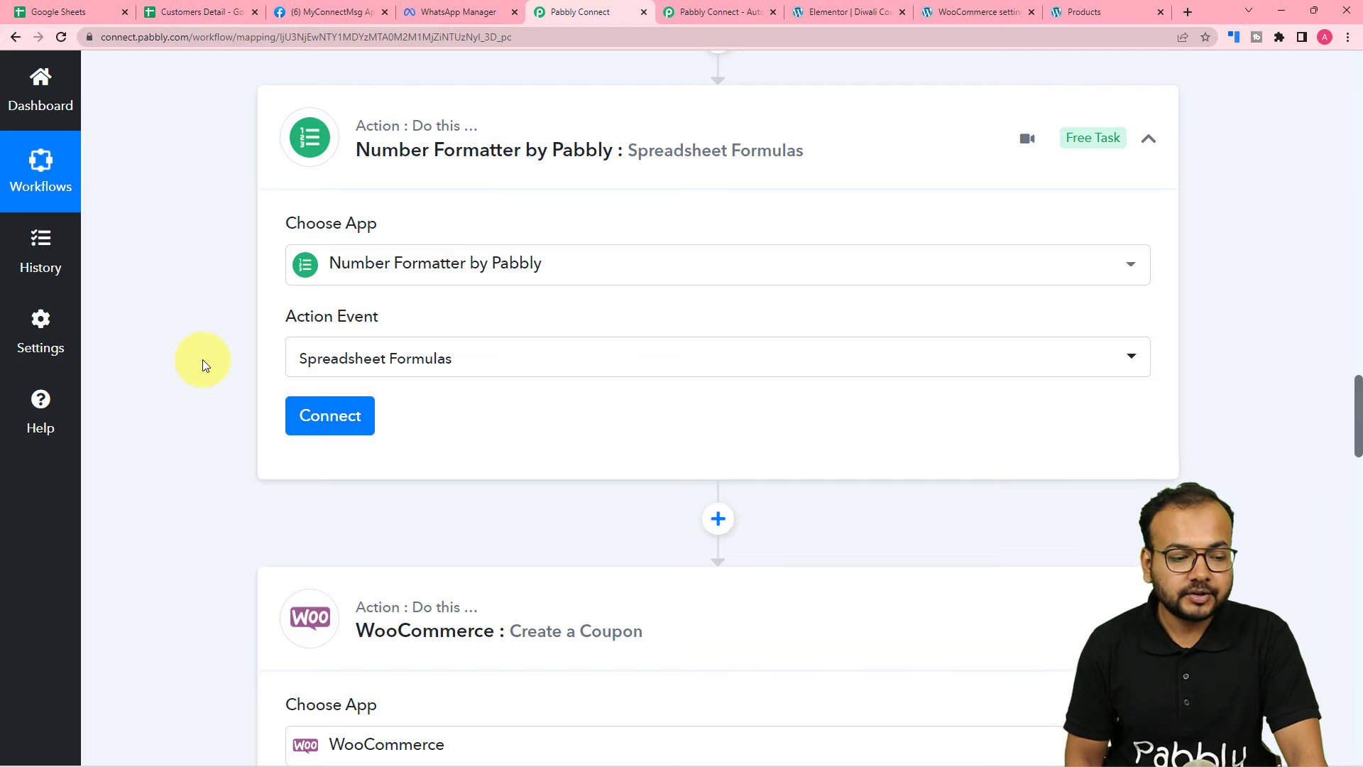
{"action": "left_click", "coordinate": [294, 414]}
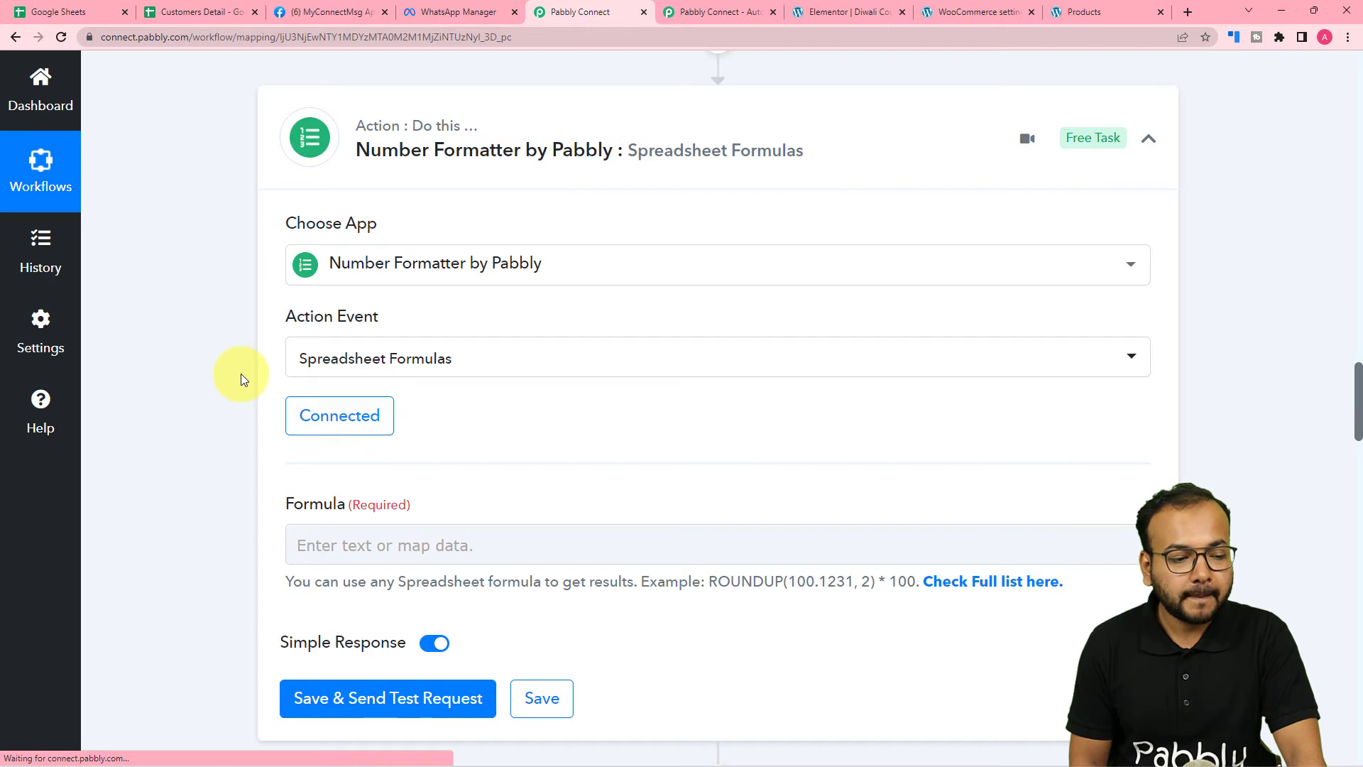
Step: Open the full list of supported spreadsheet formulas and copy the RANDBETWEEN(-1, 1) example call
{"action": "scroll", "coordinate": [241, 373], "scroll_direction": "down", "scroll_amount": 2}
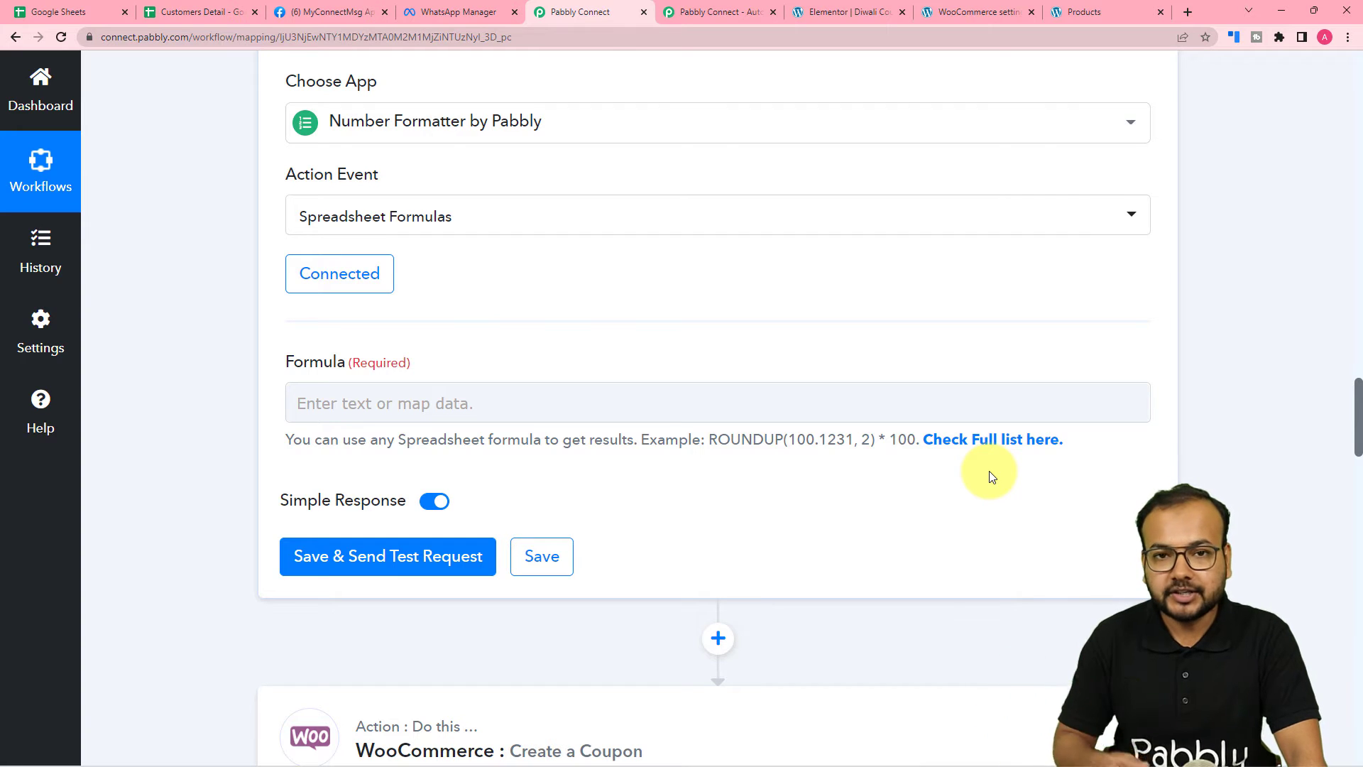
{"action": "left_click", "coordinate": [954, 446]}
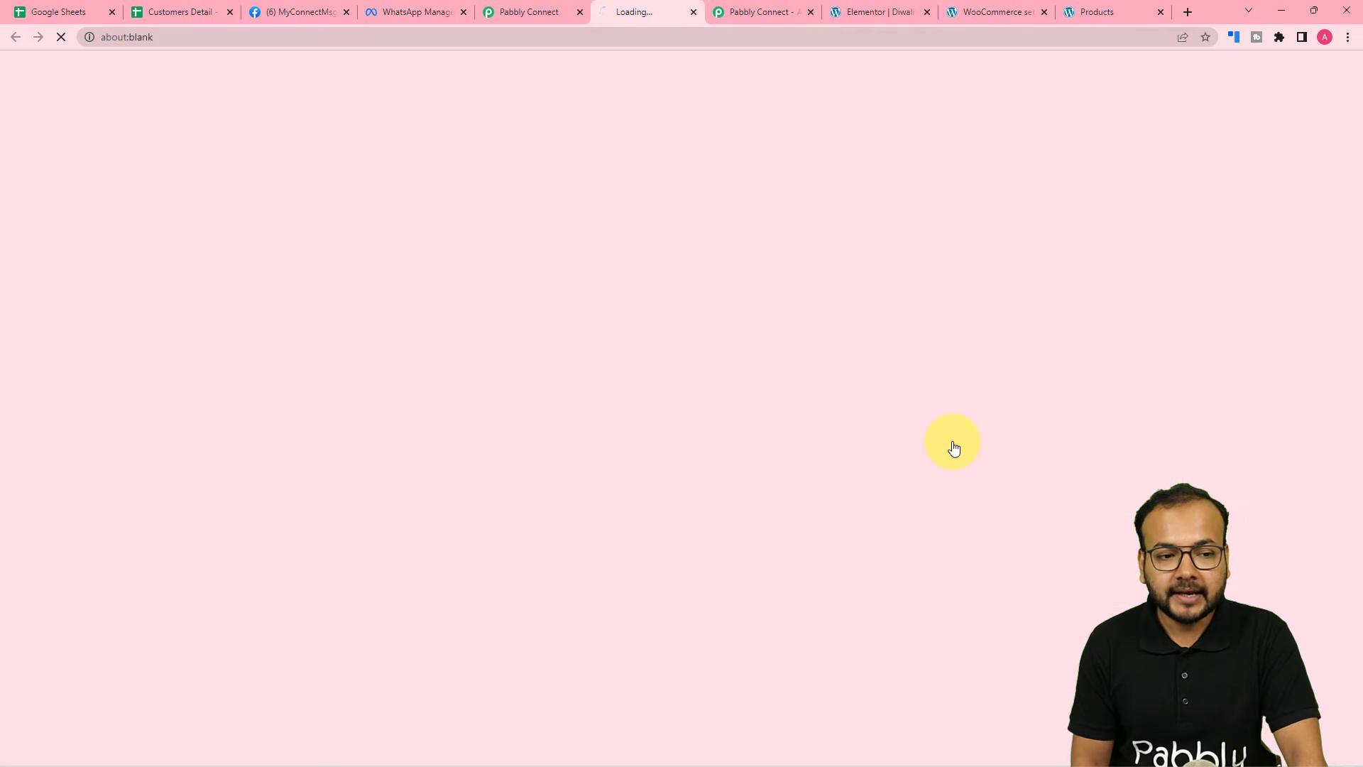
{"action": "scroll", "coordinate": [604, 344], "scroll_direction": "down", "scroll_amount": 20}
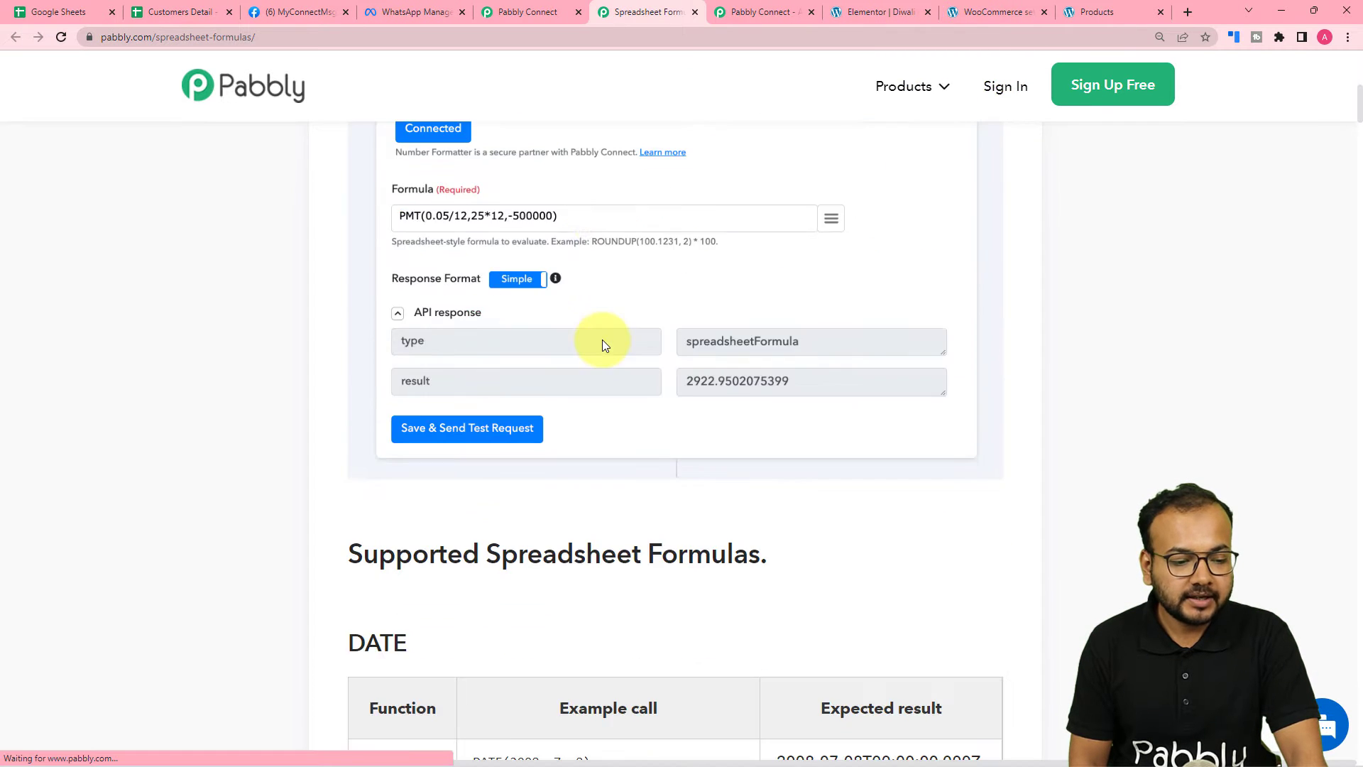
{"action": "scroll", "coordinate": [603, 344], "scroll_direction": "down", "scroll_amount": 15}
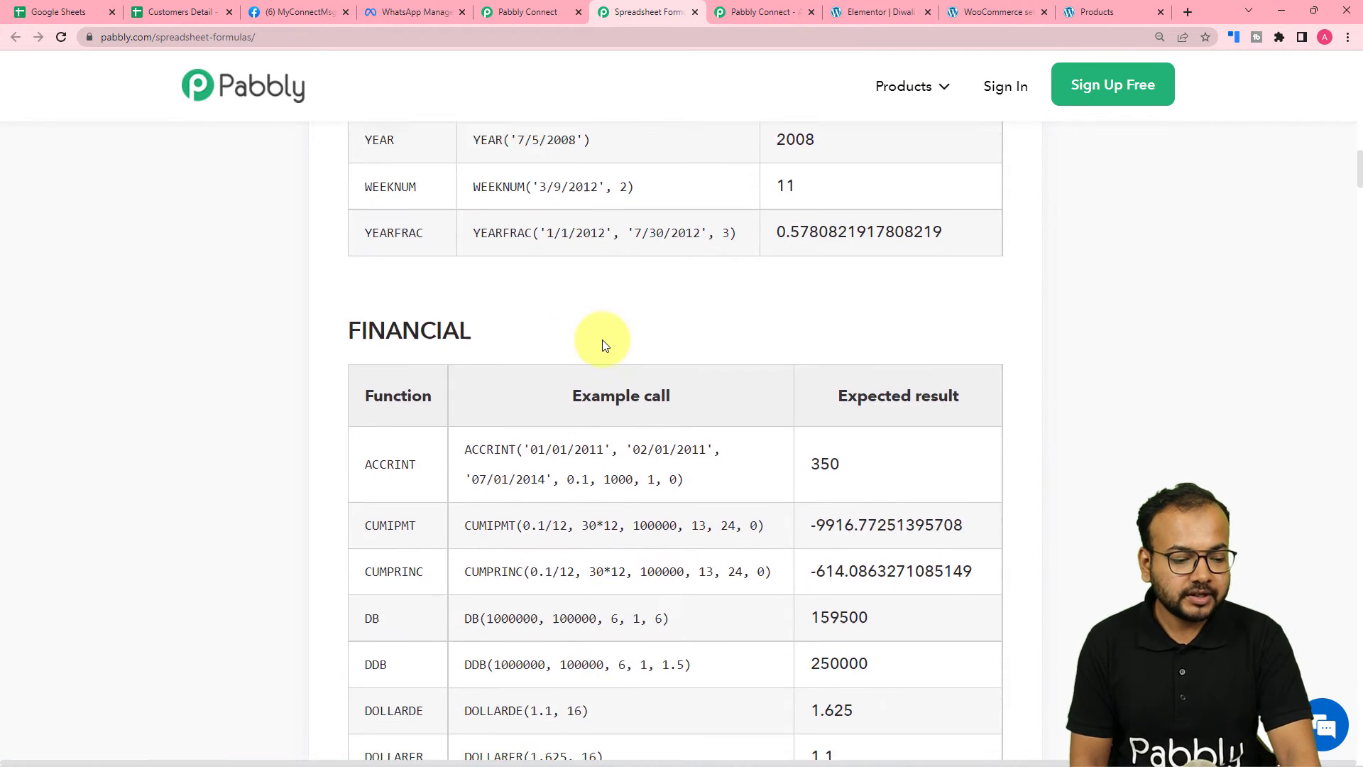
{"action": "scroll", "coordinate": [602, 345], "scroll_direction": "down", "scroll_amount": 2}
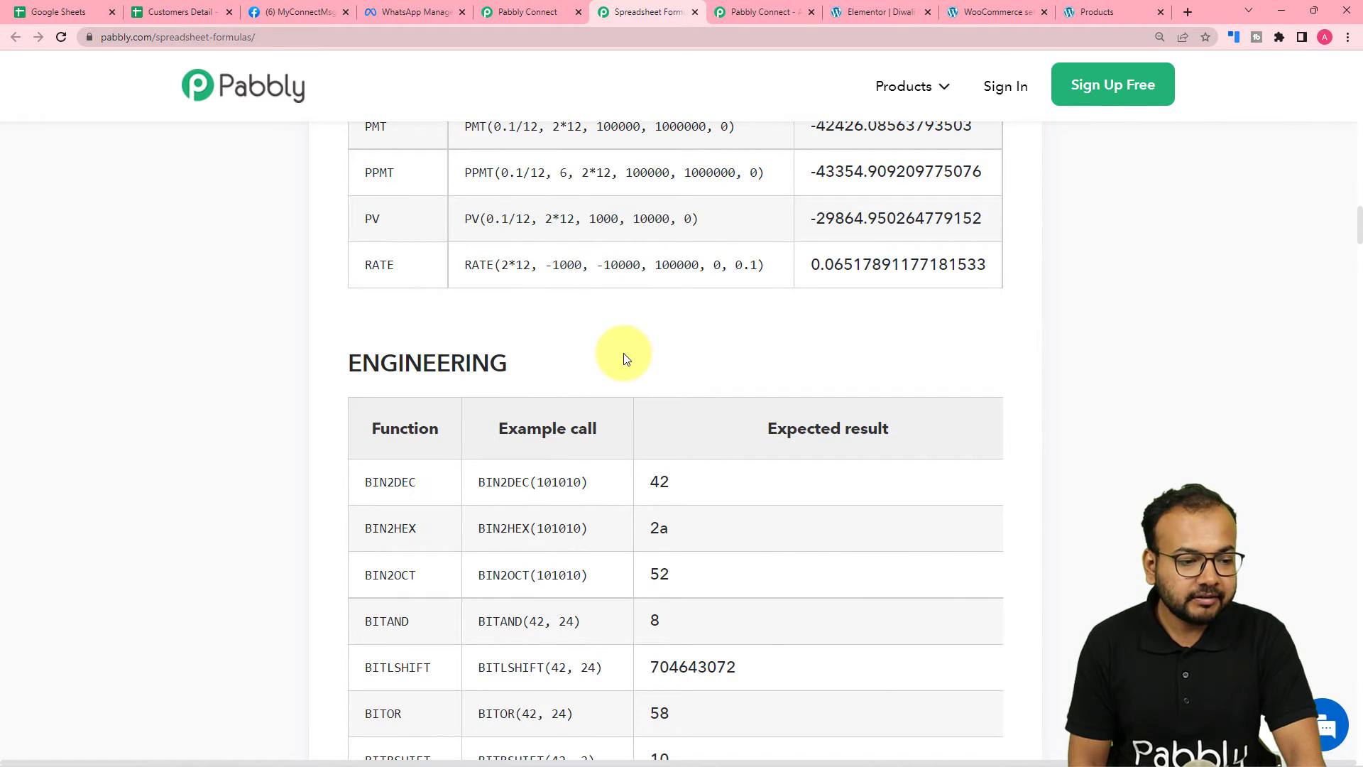
{"action": "scroll", "coordinate": [625, 358], "scroll_direction": "down", "scroll_amount": 13}
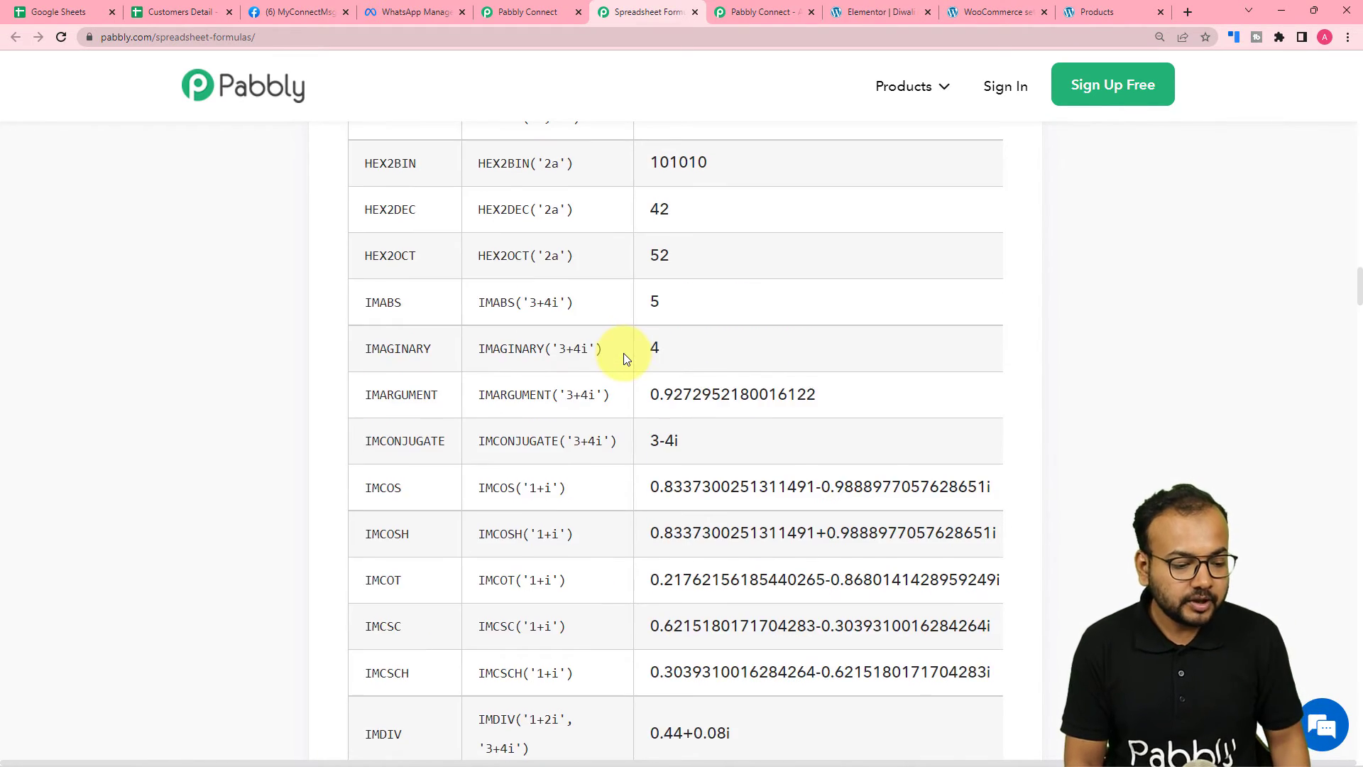
{"action": "scroll", "coordinate": [623, 359], "scroll_direction": "down", "scroll_amount": 15}
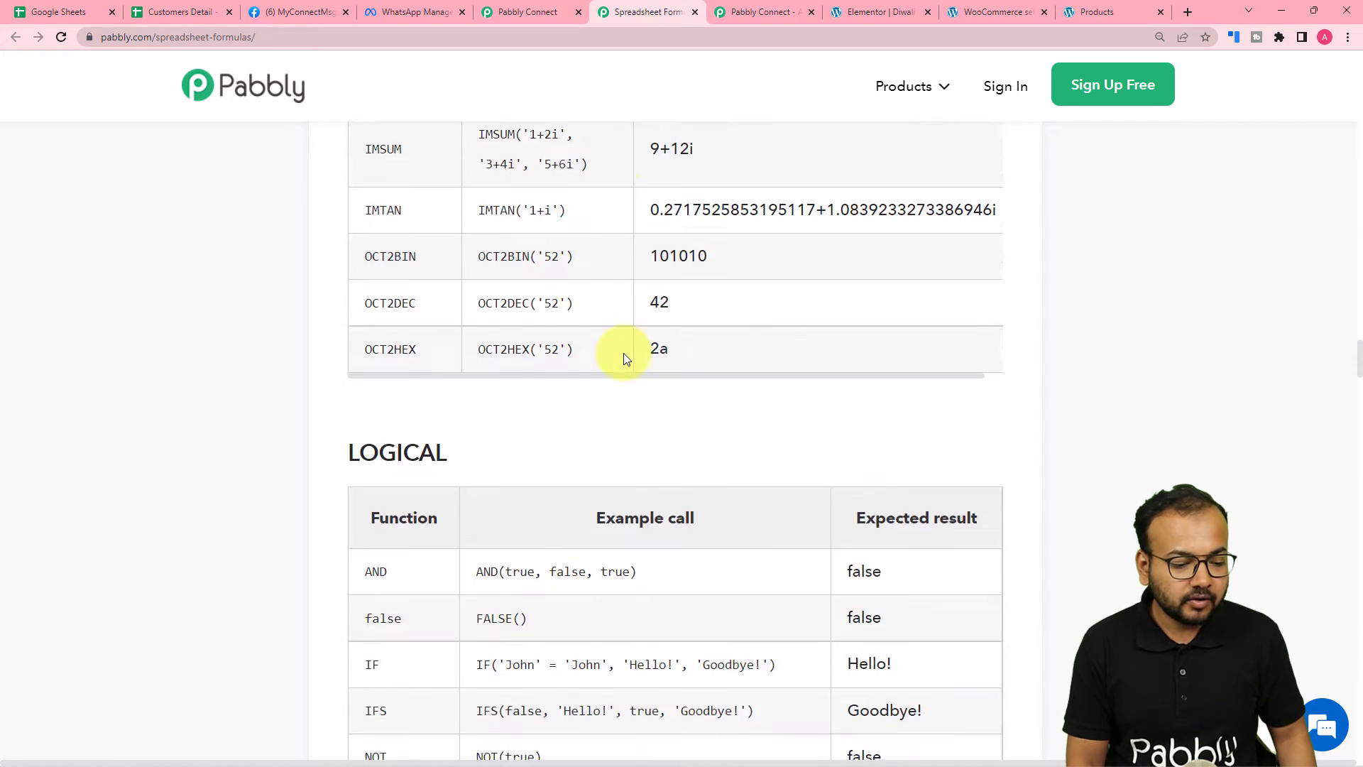
{"action": "scroll", "coordinate": [623, 352], "scroll_direction": "down", "scroll_amount": 18}
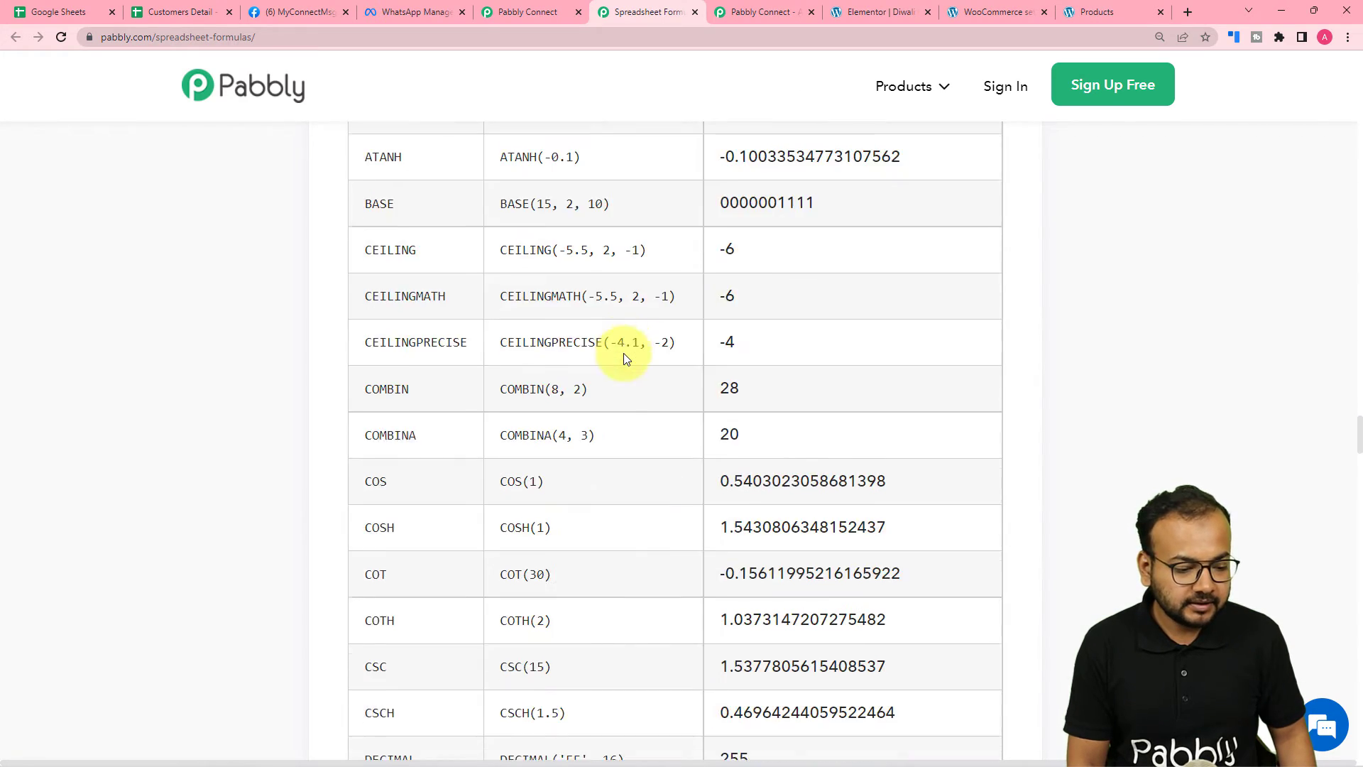
{"action": "scroll", "coordinate": [624, 352], "scroll_direction": "down", "scroll_amount": 18}
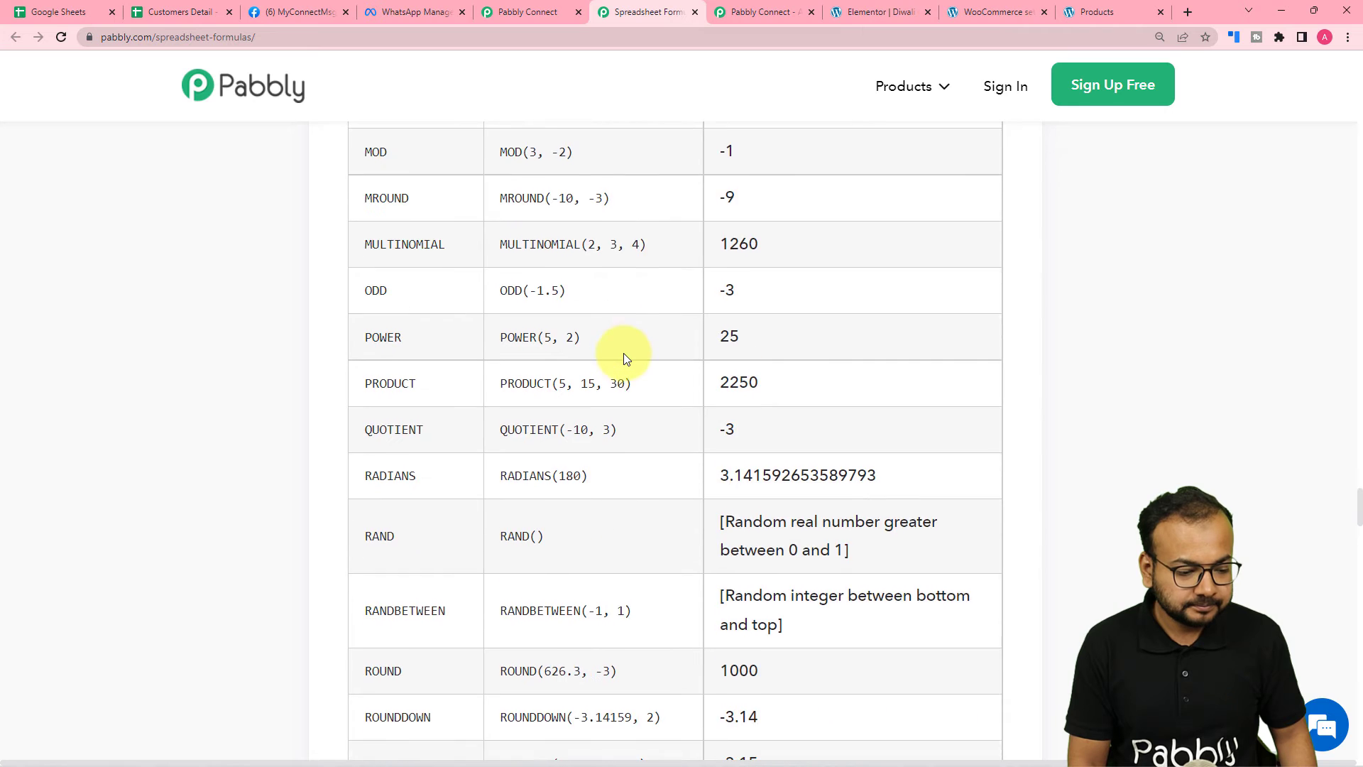
{"action": "scroll", "coordinate": [624, 352], "scroll_direction": "down", "scroll_amount": 3}
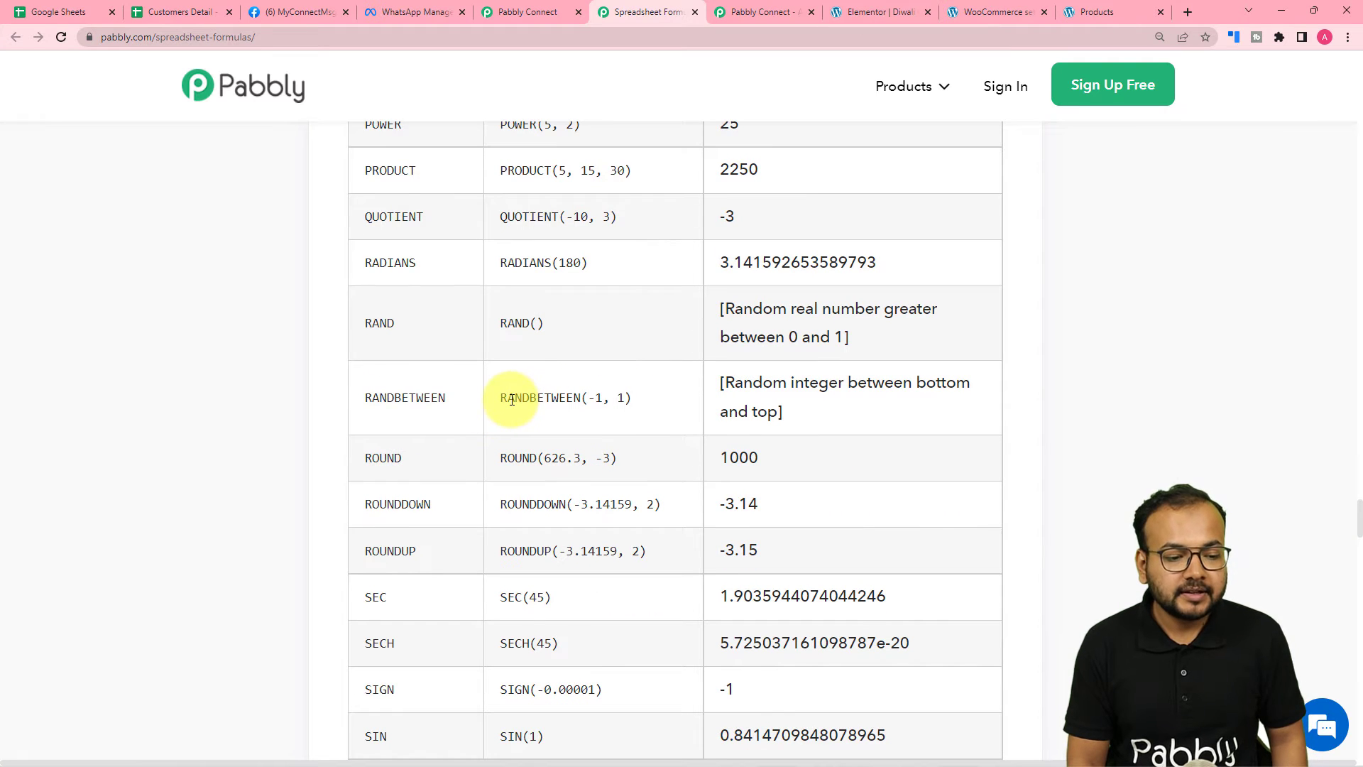
{"action": "left_click_drag", "start_coordinate": [501, 397], "coordinate": [631, 402]}
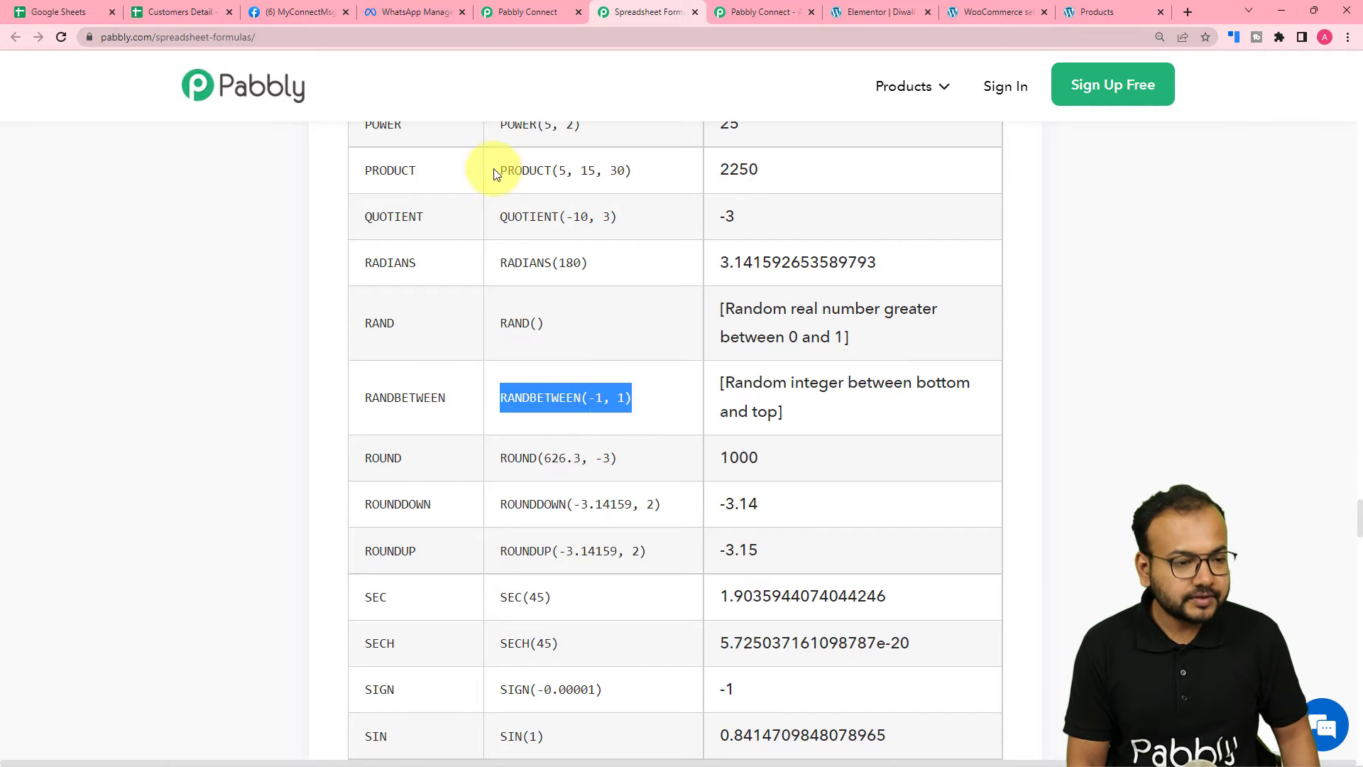
Step: Return to the workflow, set the Number Formatter's formula to RANDBETWEEN(100, 1000), then save and send a test request
{"action": "left_click", "coordinate": [526, 12]}
{"action": "left_click", "coordinate": [478, 397]}
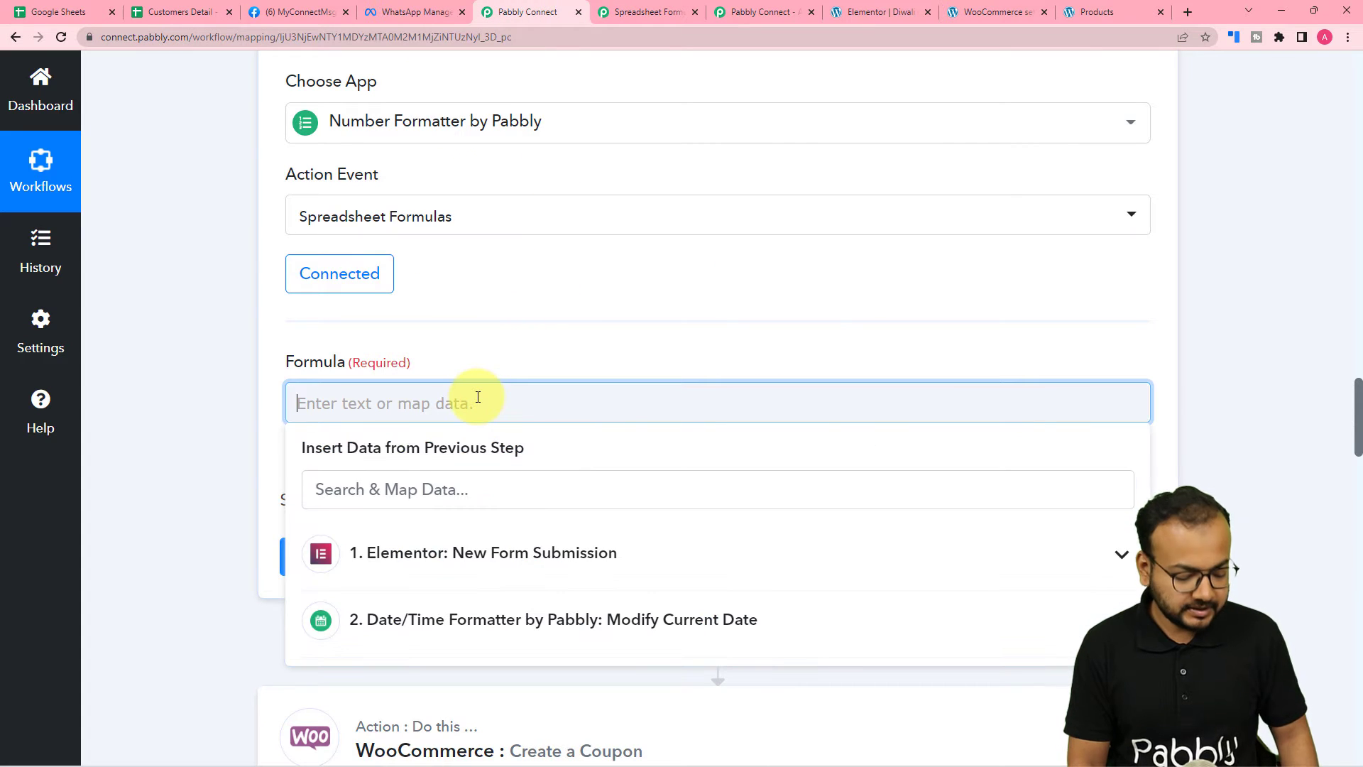
{"action": "type", "text": "RANDBETWEEN(-1, 1)"}
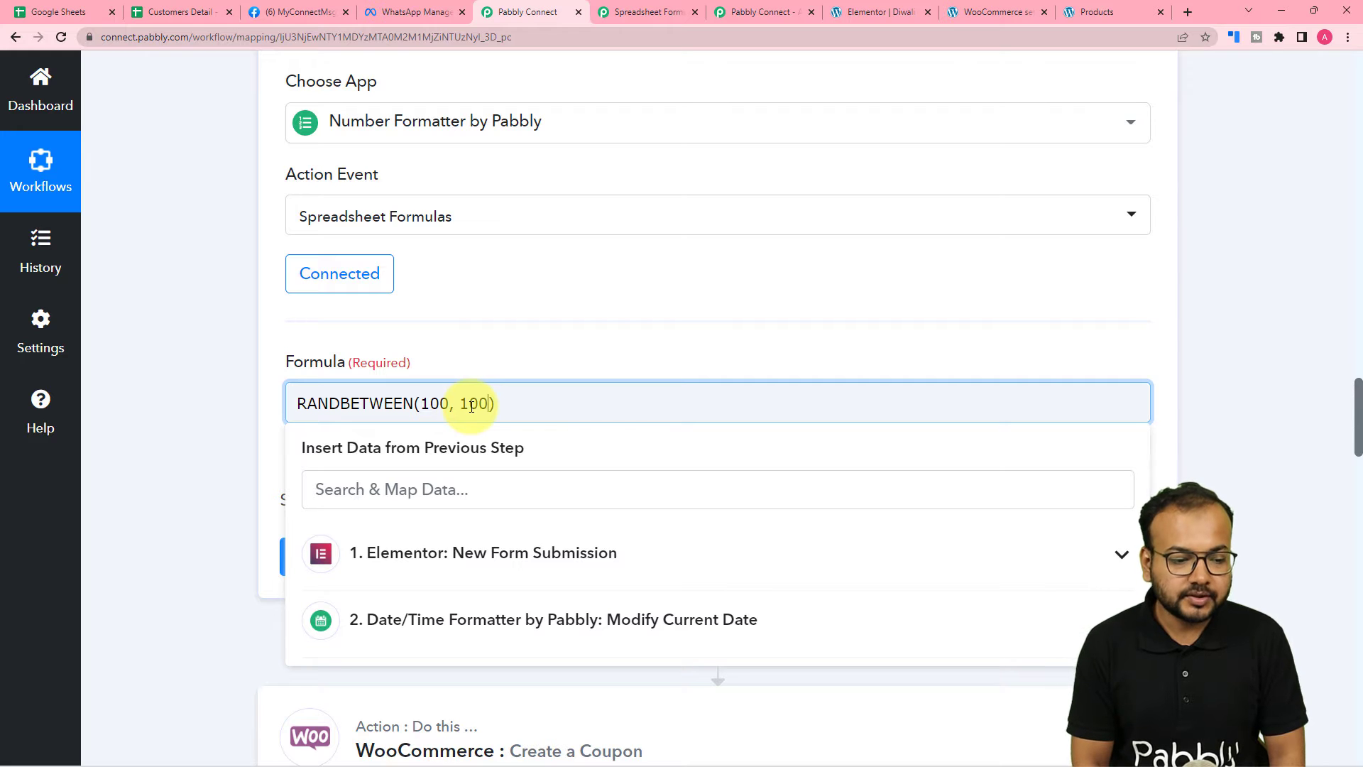
{"action": "left_click", "coordinate": [165, 338]}
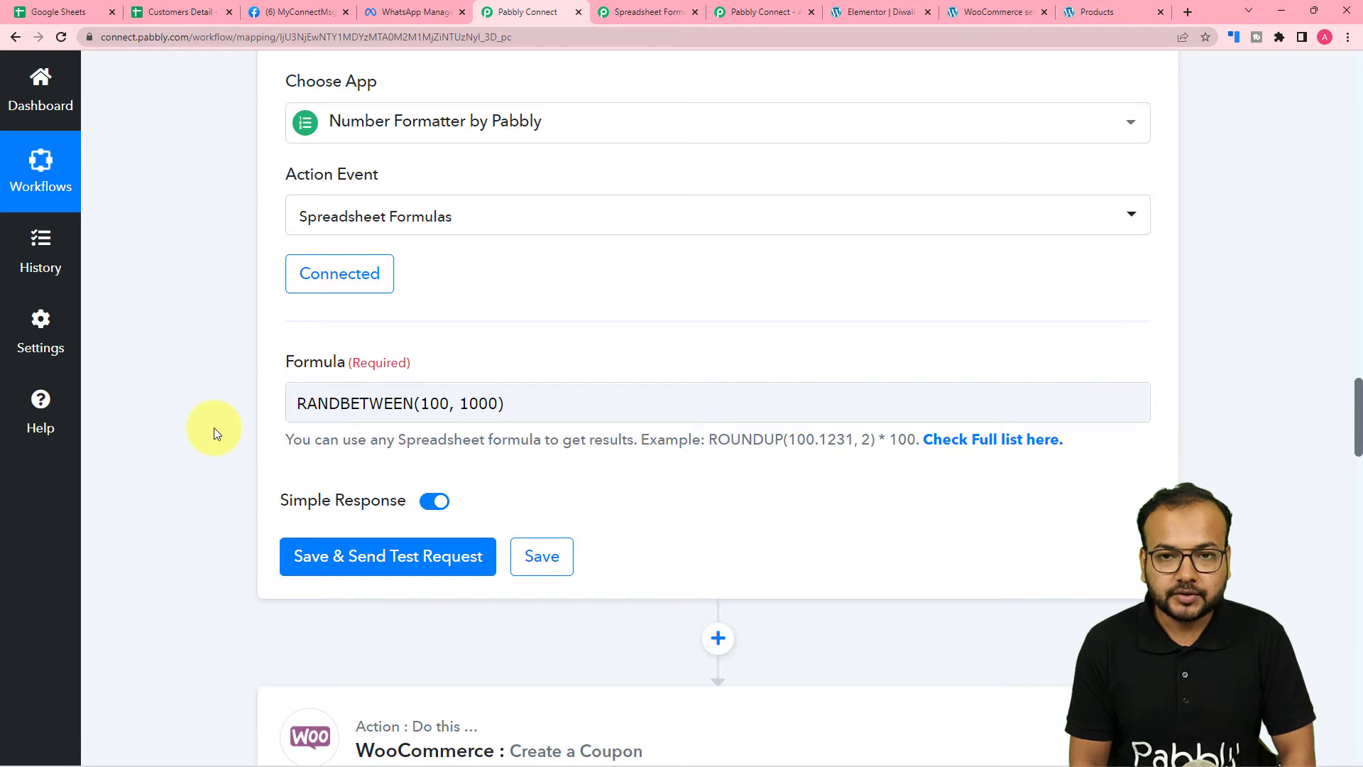
{"action": "scroll", "coordinate": [214, 428], "scroll_direction": "down", "scroll_amount": 3}
{"action": "left_click", "coordinate": [313, 349]}
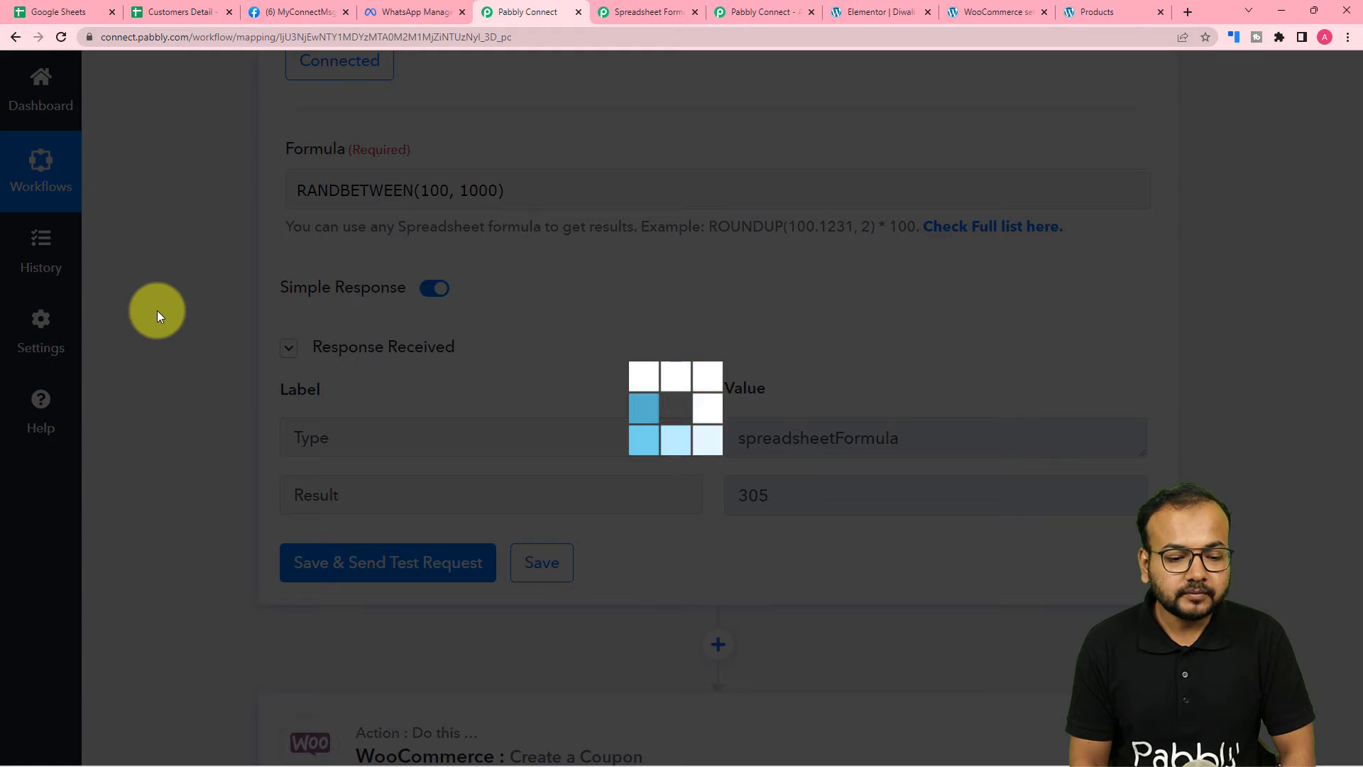
{"action": "scroll", "coordinate": [222, 319], "scroll_direction": "down", "scroll_amount": 2}
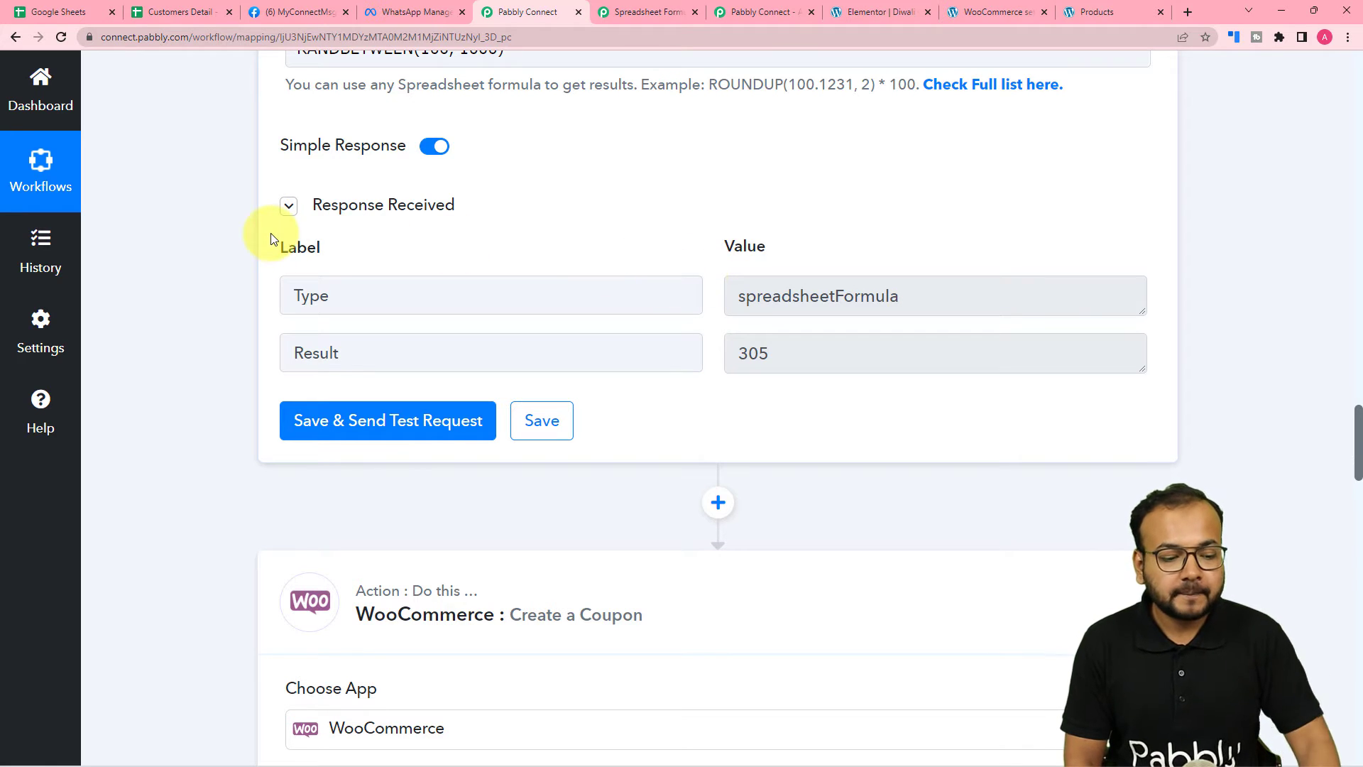
Step: Connect the WooCommerce Create a Coupon action through the existing connection WooCommerce #62 and save it
{"action": "scroll", "coordinate": [263, 239], "scroll_direction": "down", "scroll_amount": 8}
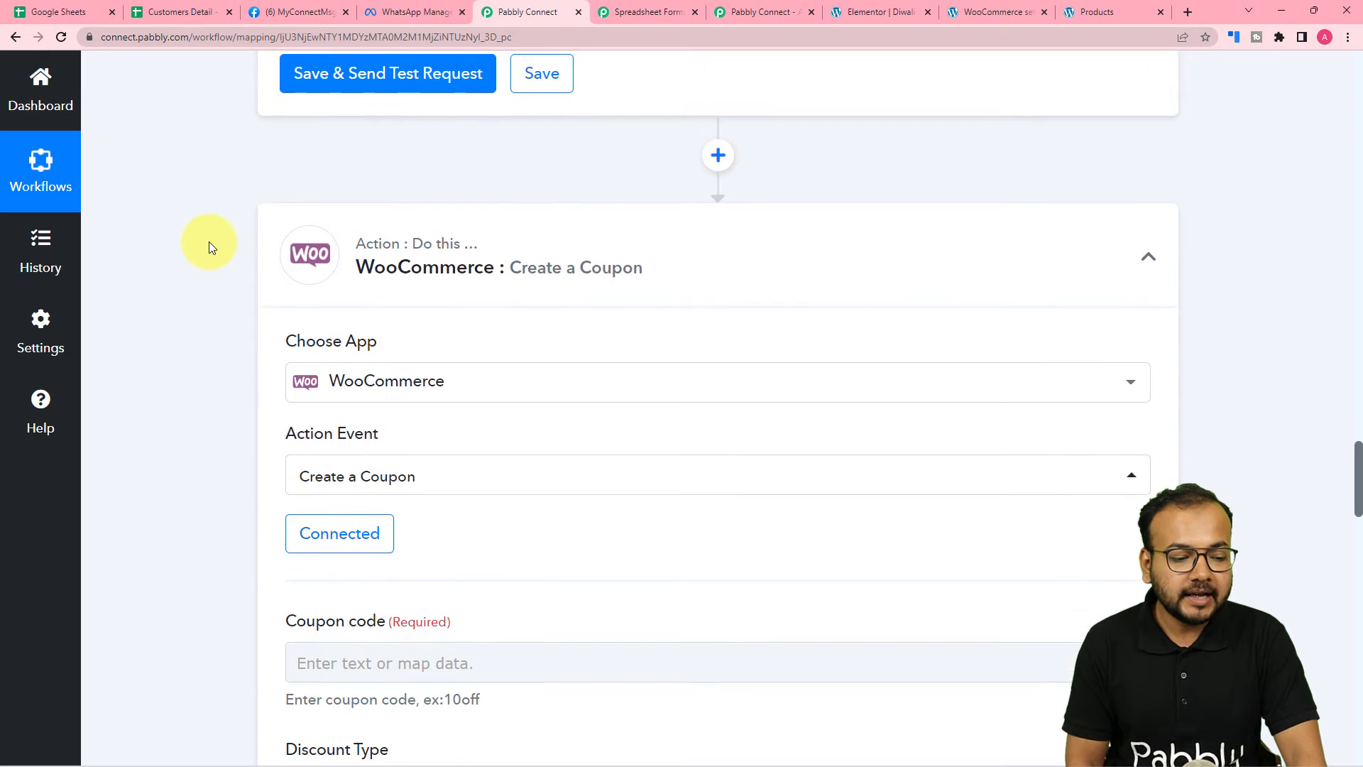
{"action": "scroll", "coordinate": [209, 247], "scroll_direction": "down", "scroll_amount": 2}
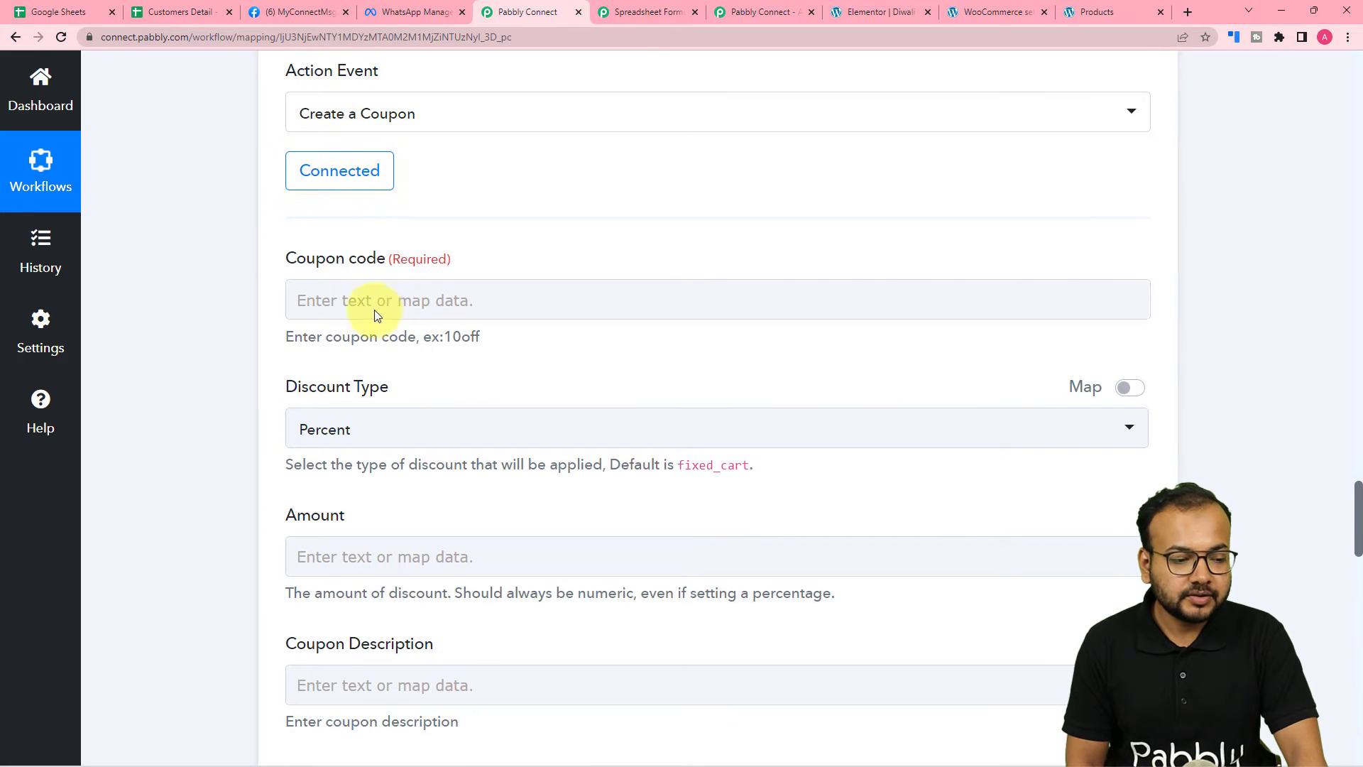
{"action": "left_click", "coordinate": [398, 316]}
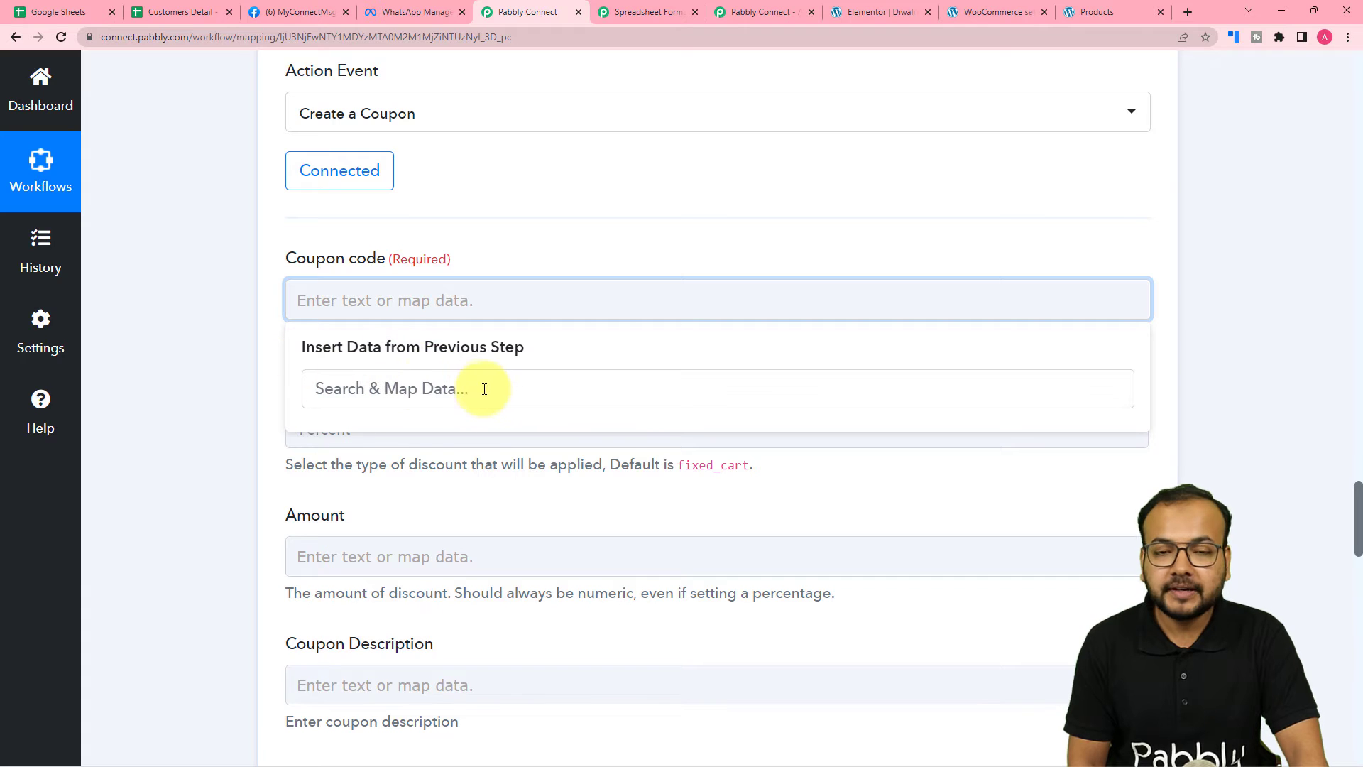
{"action": "left_click", "coordinate": [218, 287]}
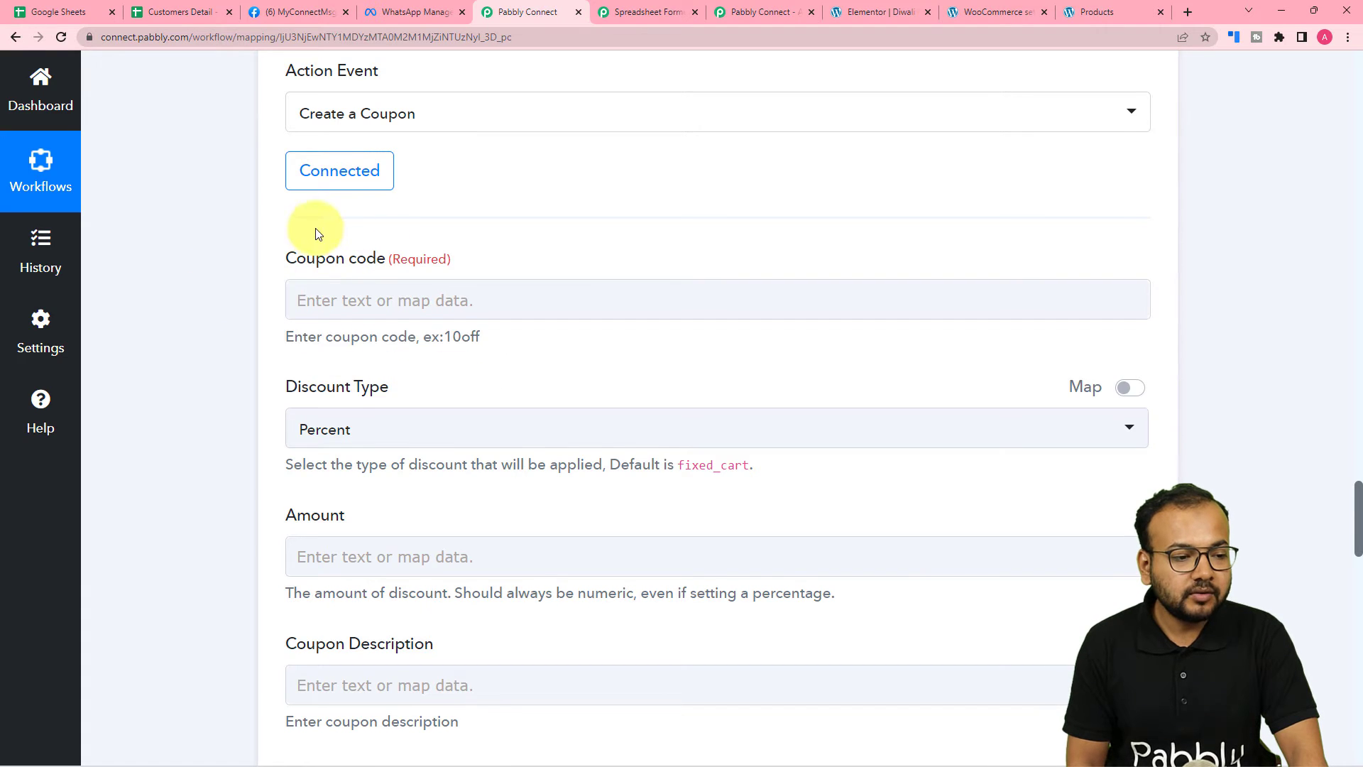
{"action": "scroll", "coordinate": [313, 231], "scroll_direction": "up", "scroll_amount": 2}
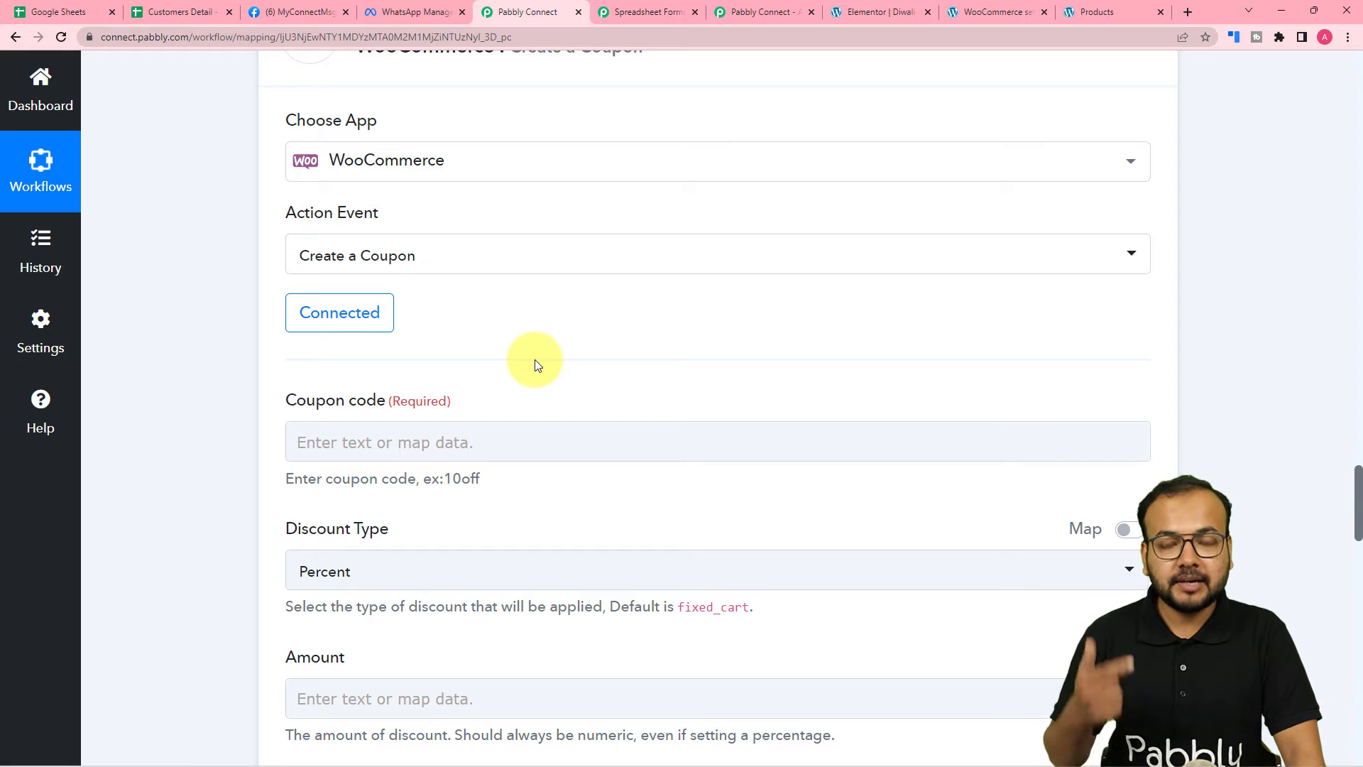
{"action": "left_click", "coordinate": [364, 310]}
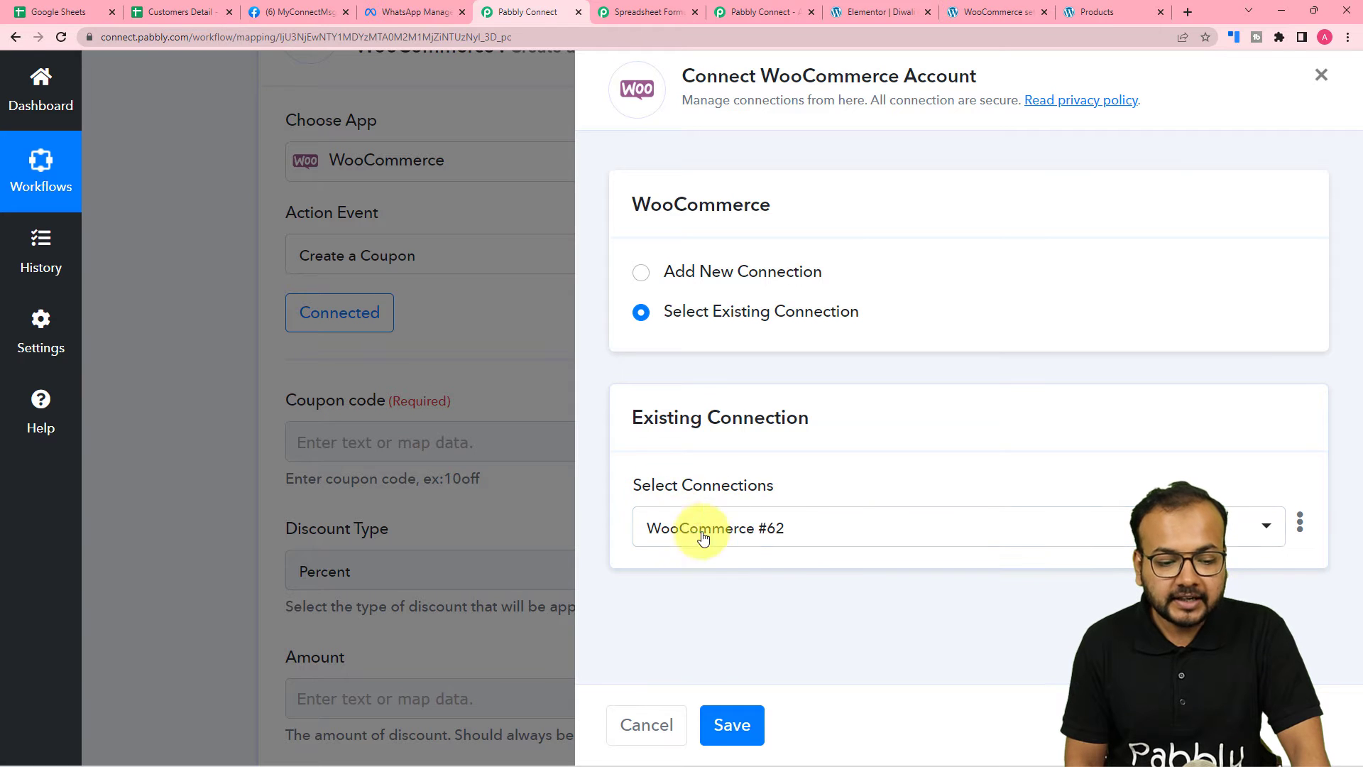
{"action": "left_click", "coordinate": [735, 527]}
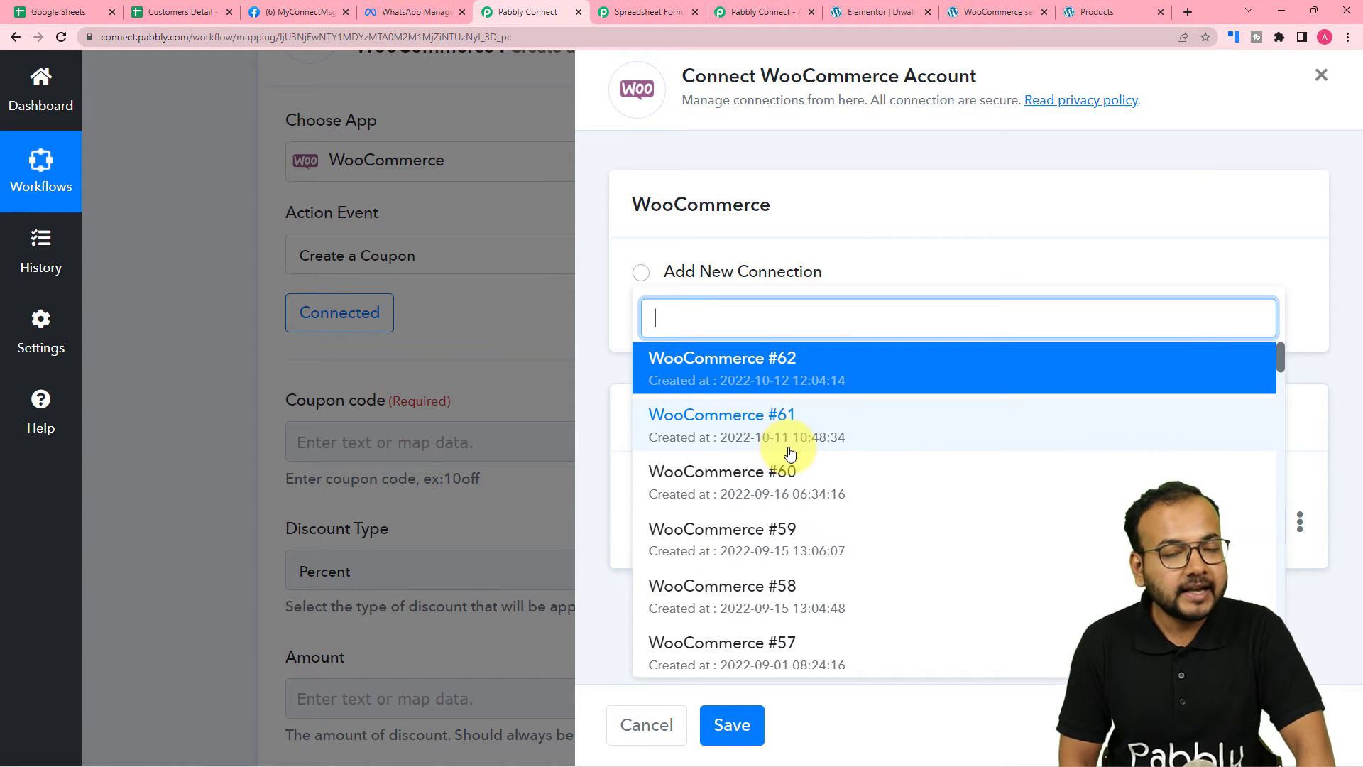
{"action": "left_click", "coordinate": [626, 461]}
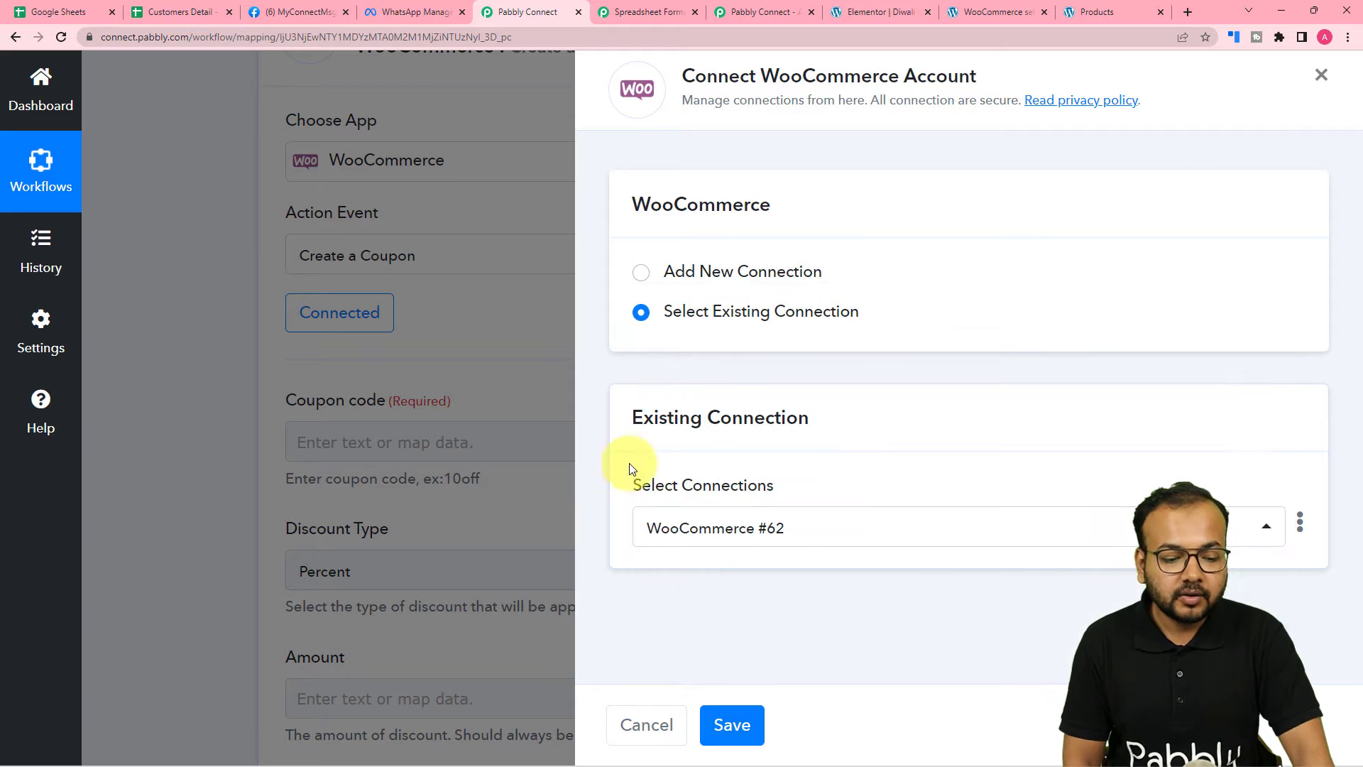
{"action": "left_click", "coordinate": [731, 723]}
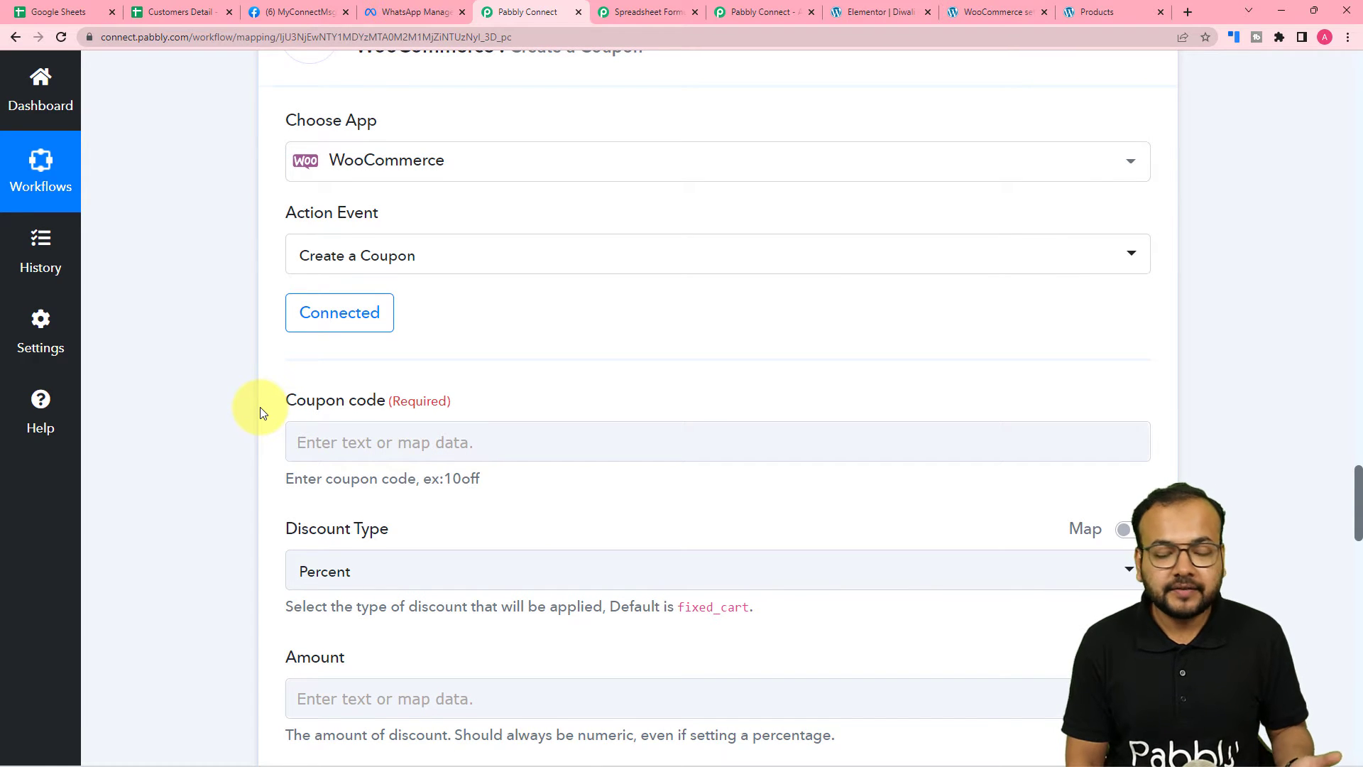
Step: Fill the WooCommerce coupon code with DIW followed by the Number Formatter's mapped Result
{"action": "scroll", "coordinate": [259, 414], "scroll_direction": "down", "scroll_amount": 2}
{"action": "left_click", "coordinate": [419, 298]}
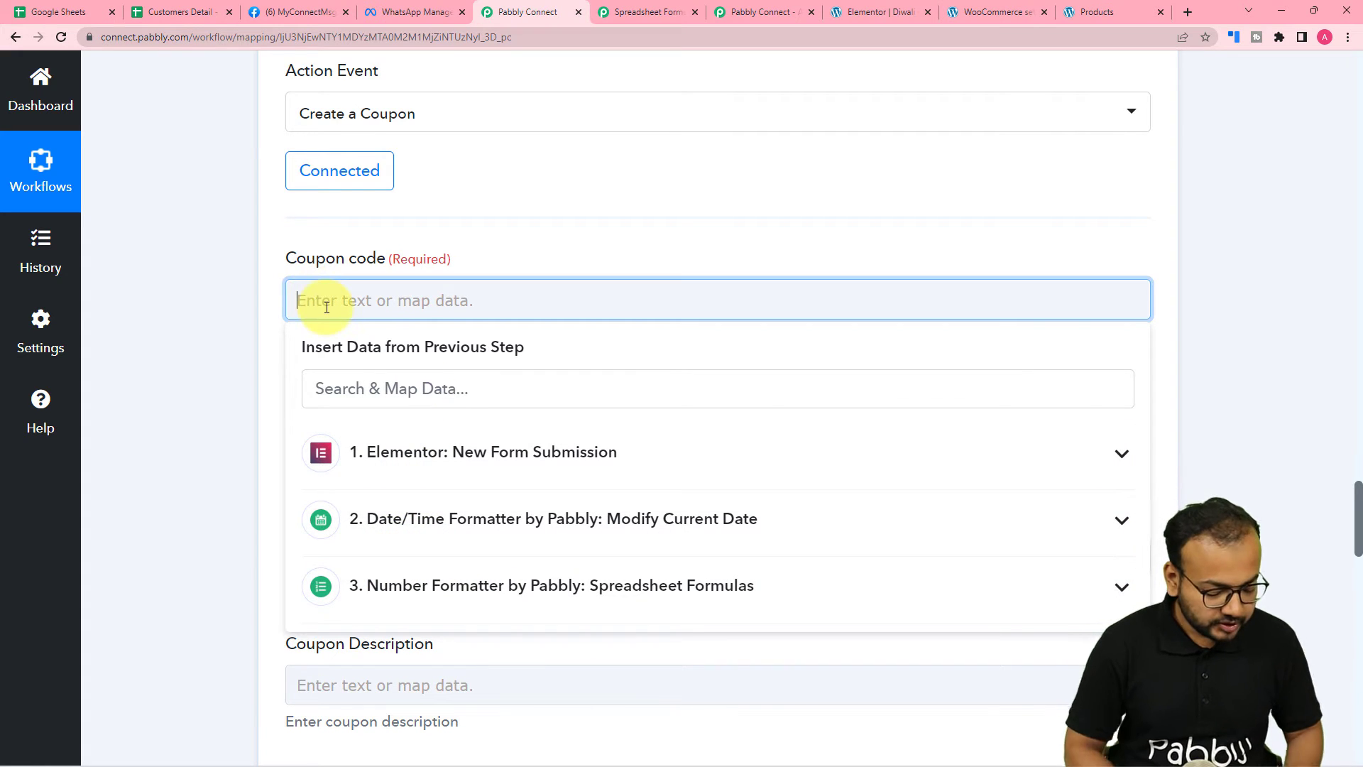
{"action": "type", "text": "D"}
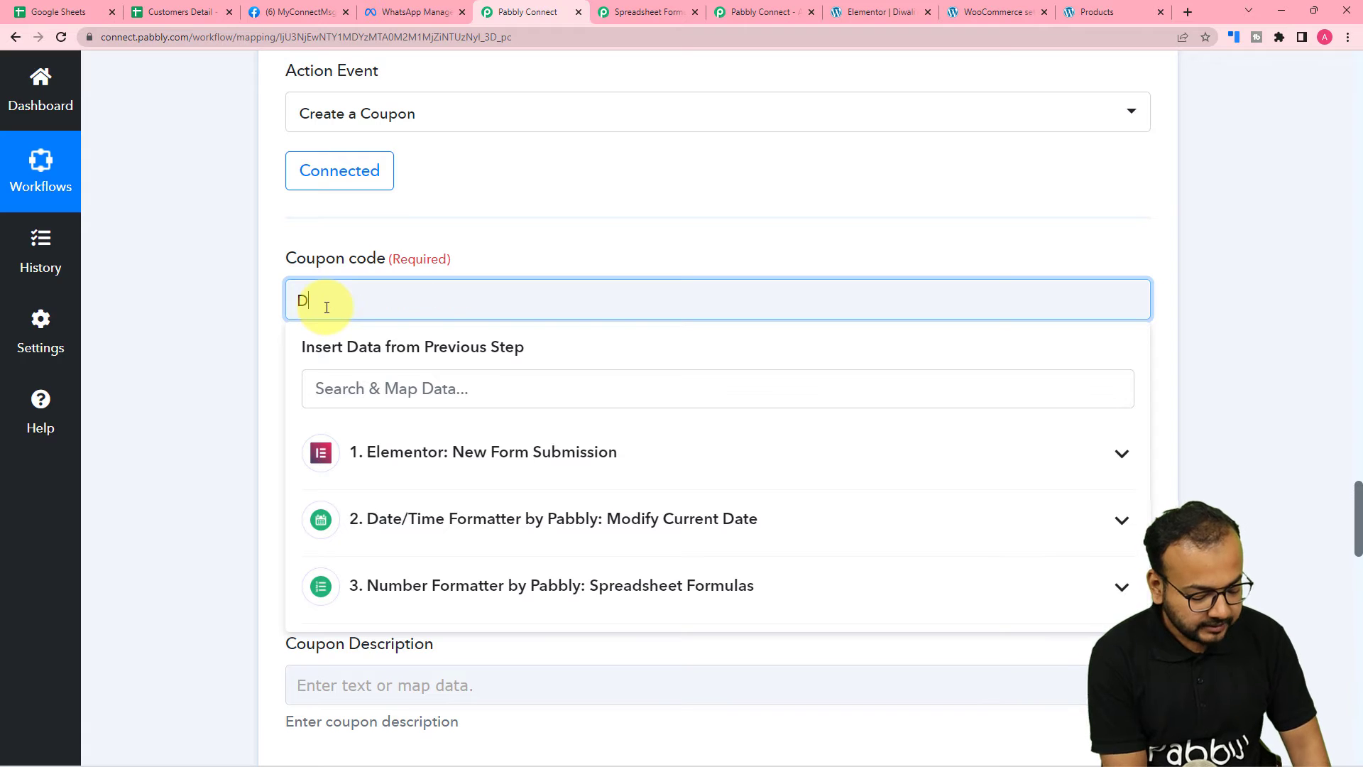
{"action": "type", "text": "I"}
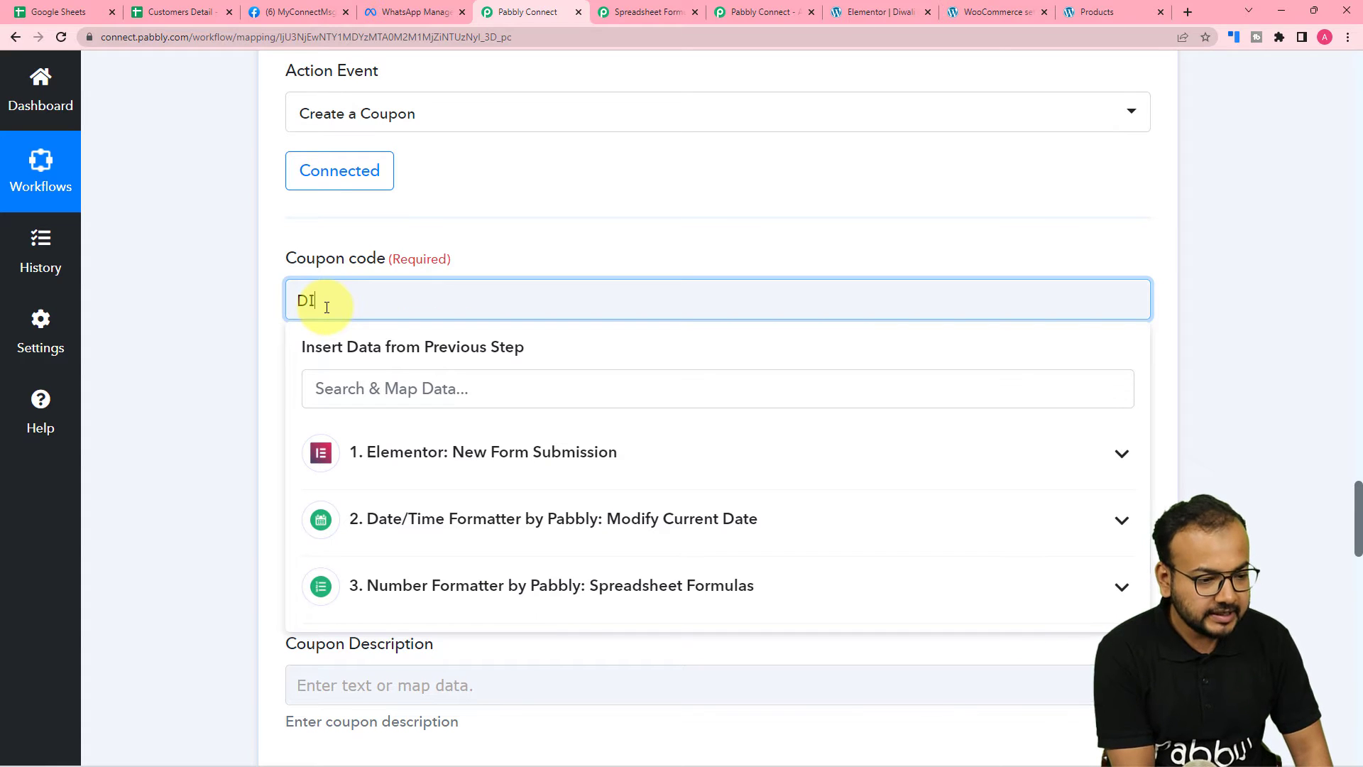
{"action": "type", "text": "W"}
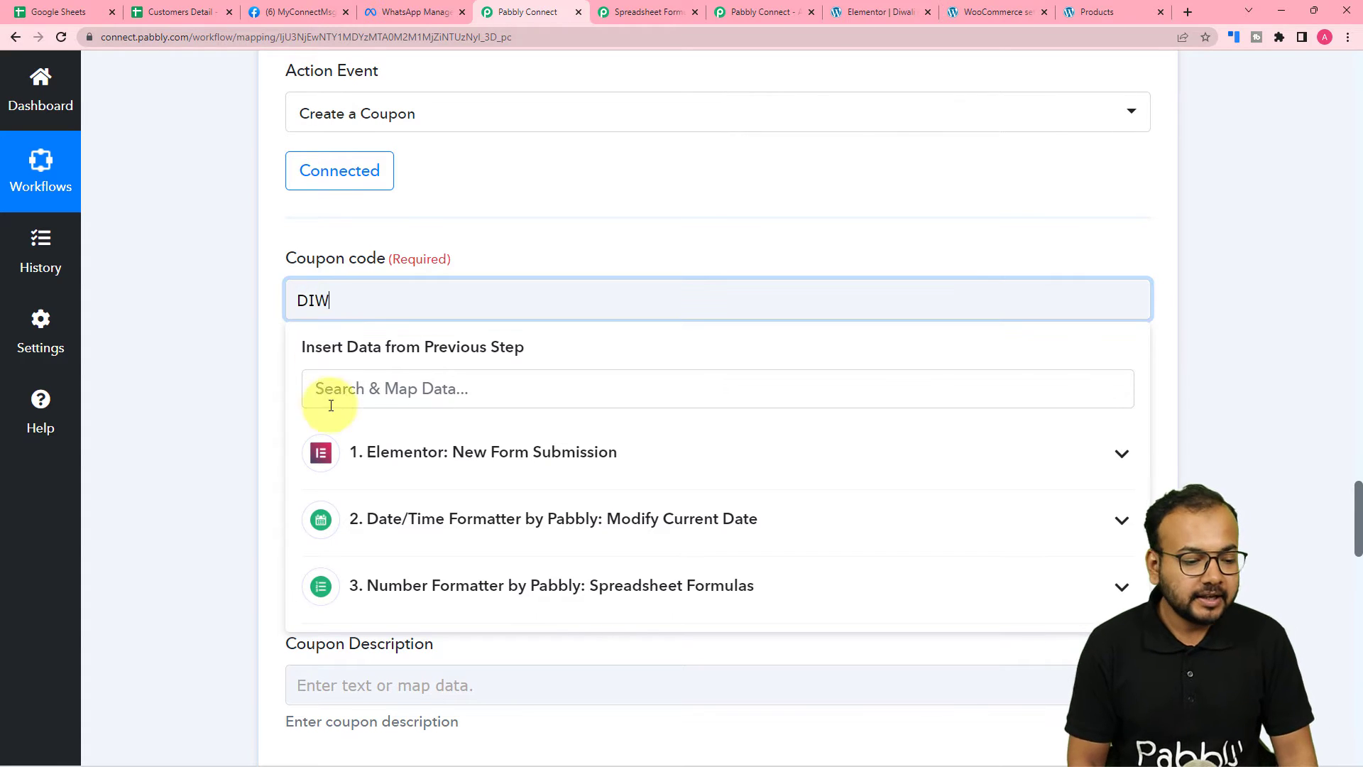
{"action": "scroll", "coordinate": [337, 417], "scroll_direction": "down", "scroll_amount": 1}
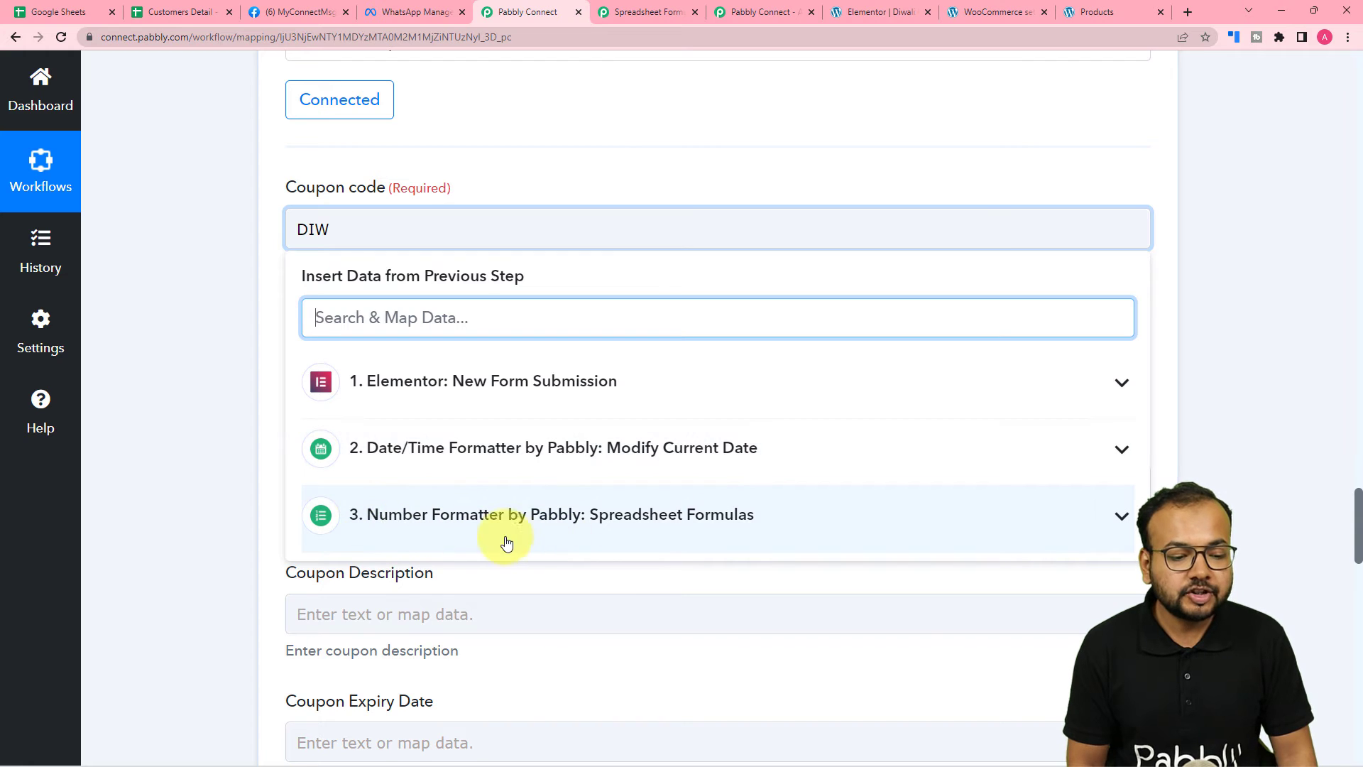
{"action": "left_click", "coordinate": [549, 529]}
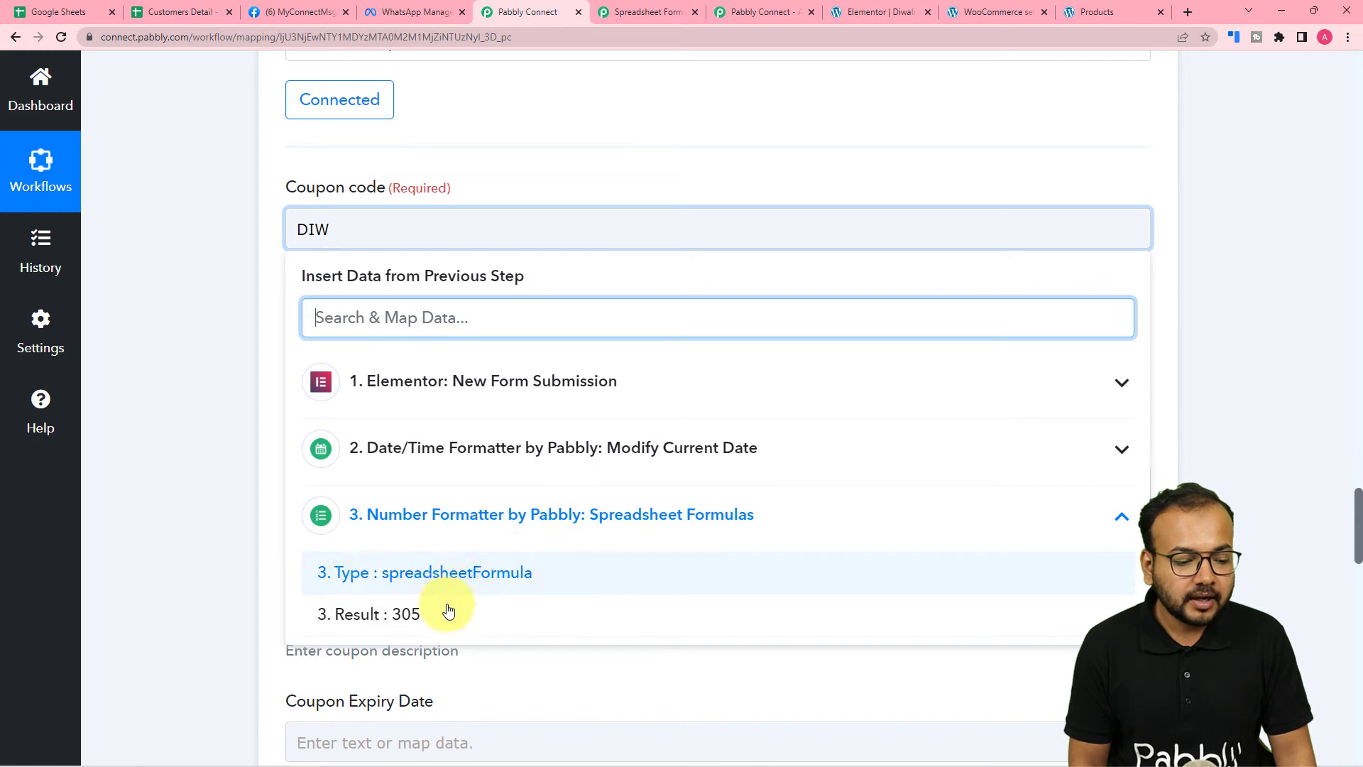
{"action": "left_click", "coordinate": [406, 615]}
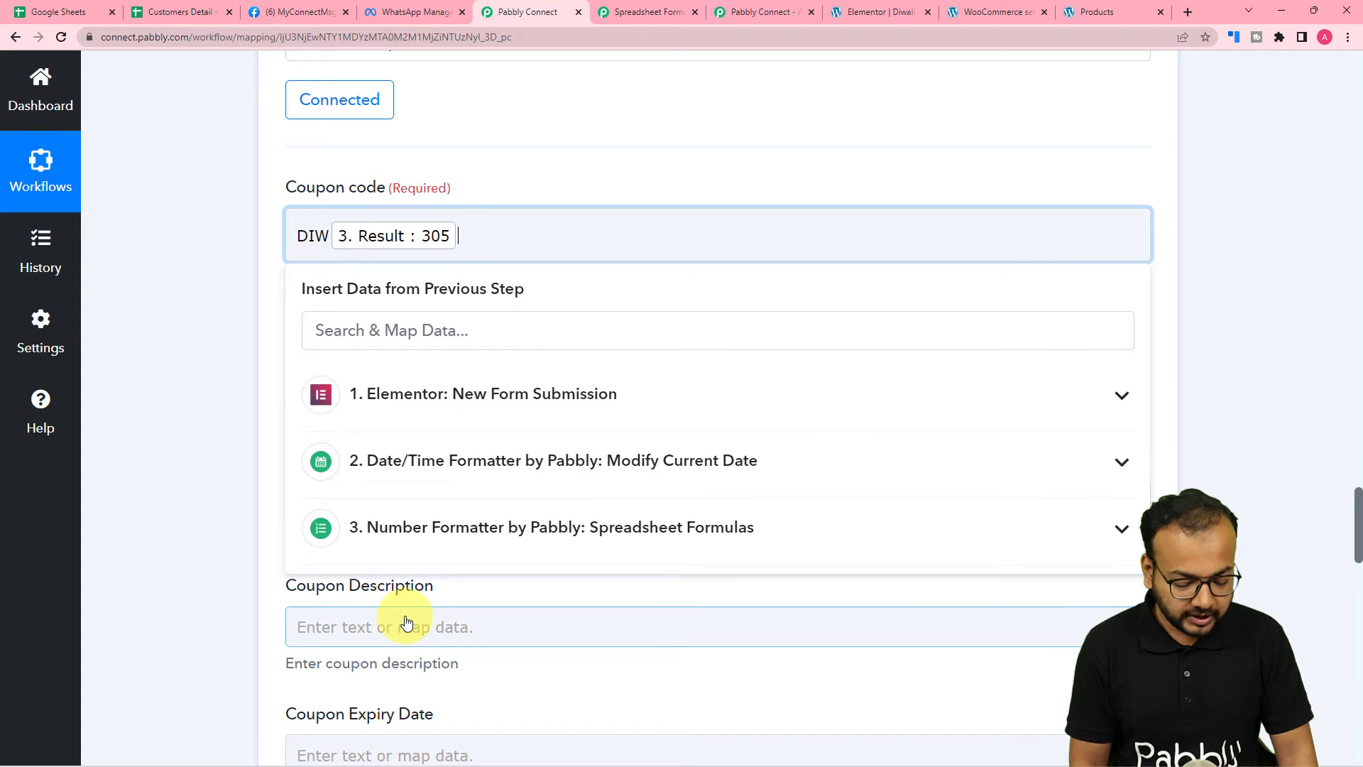
Step: Extend the coupon code's prefix to DIWOFF and map the Number Formatter's Result directly after it
{"action": "key", "text": "BackSpace"}
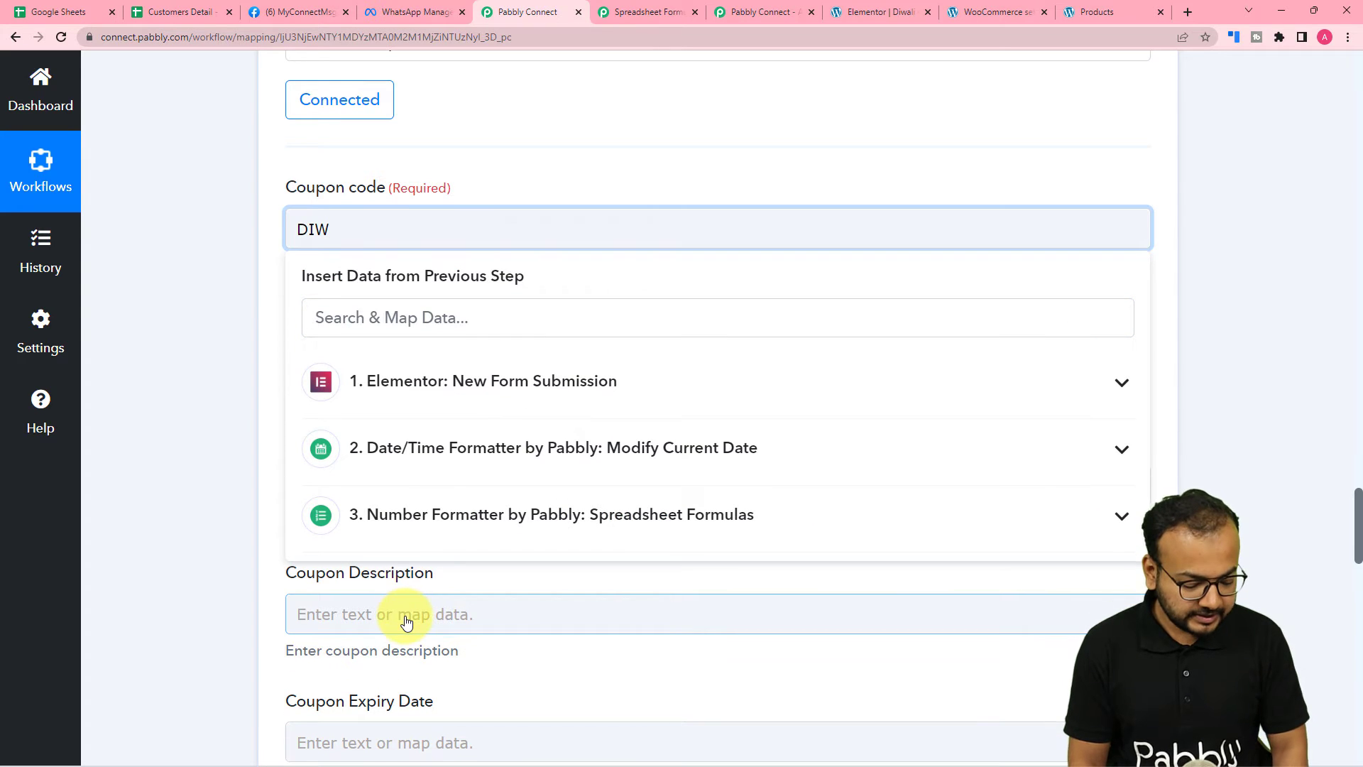
{"action": "type", "text": "o"}
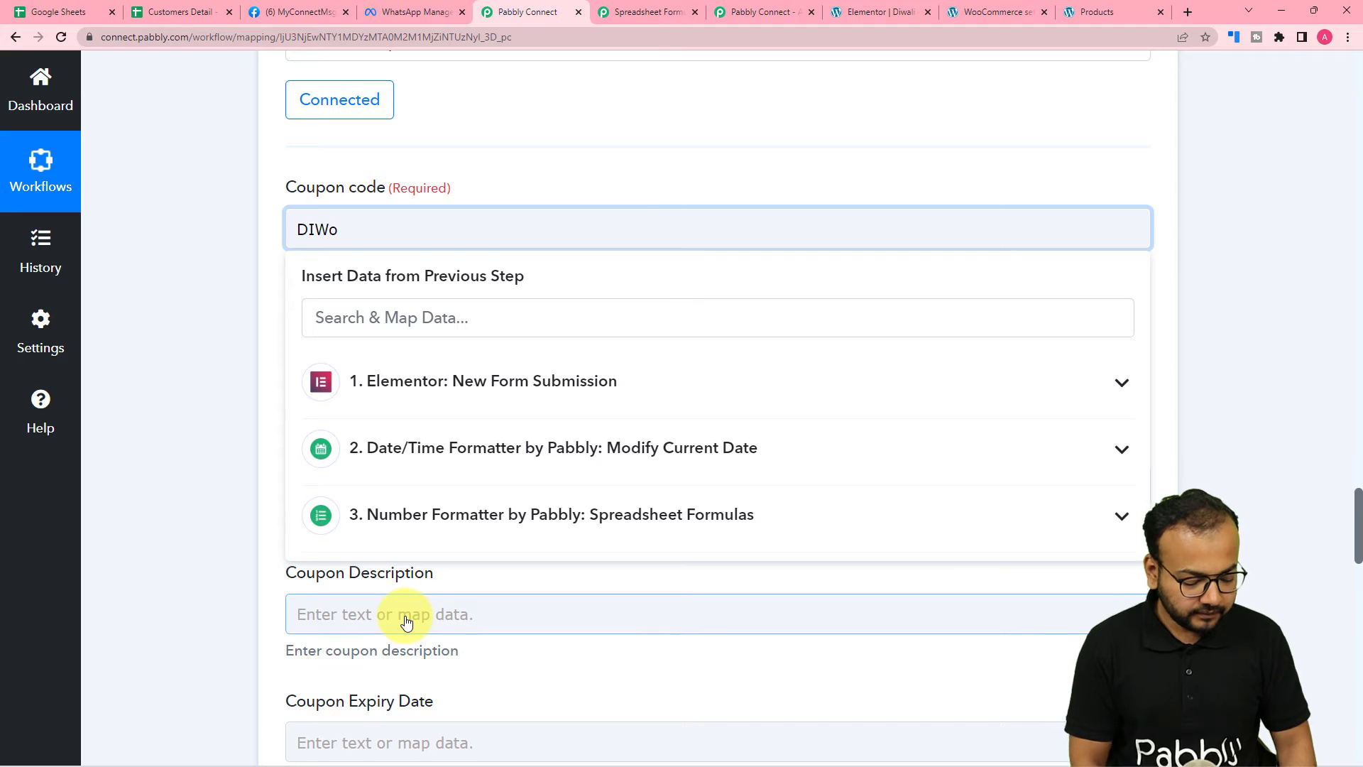
{"action": "type", "text": "OFF"}
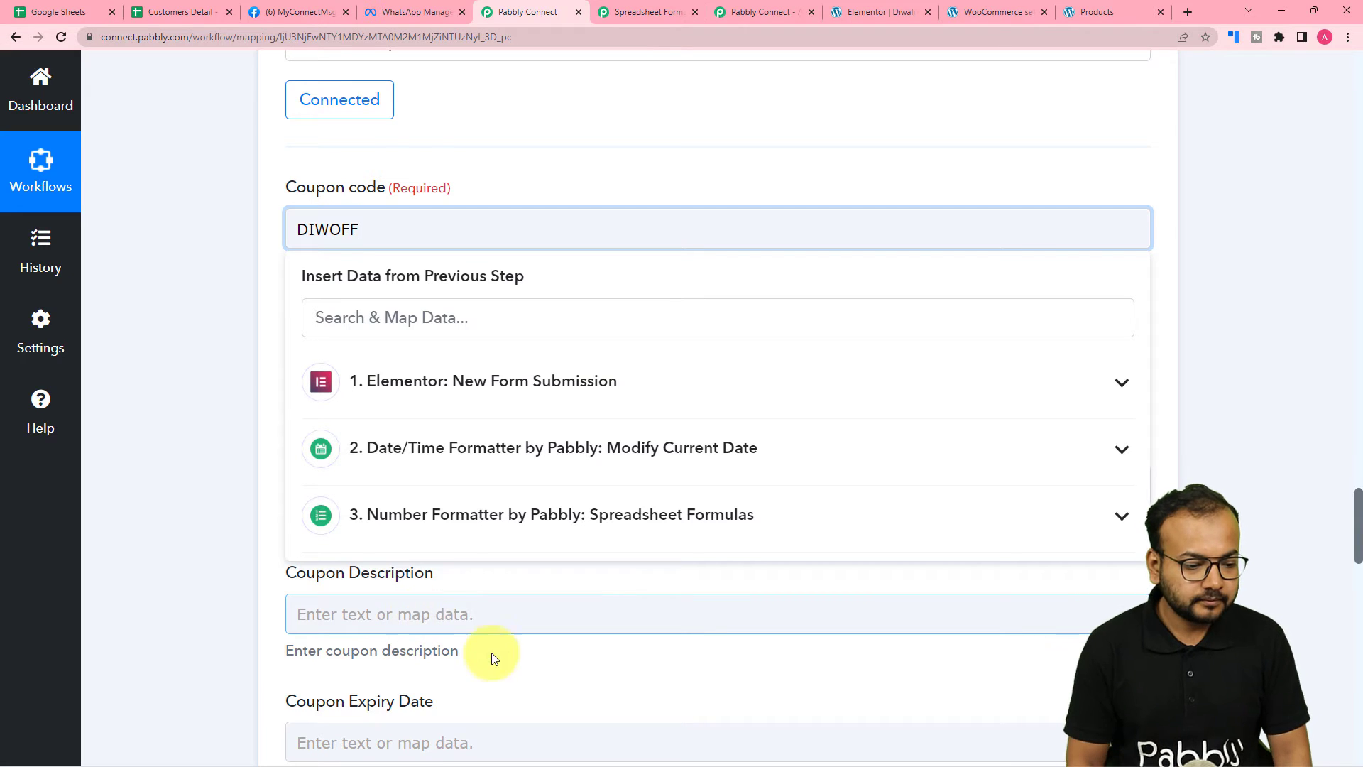
{"action": "left_click", "coordinate": [487, 516]}
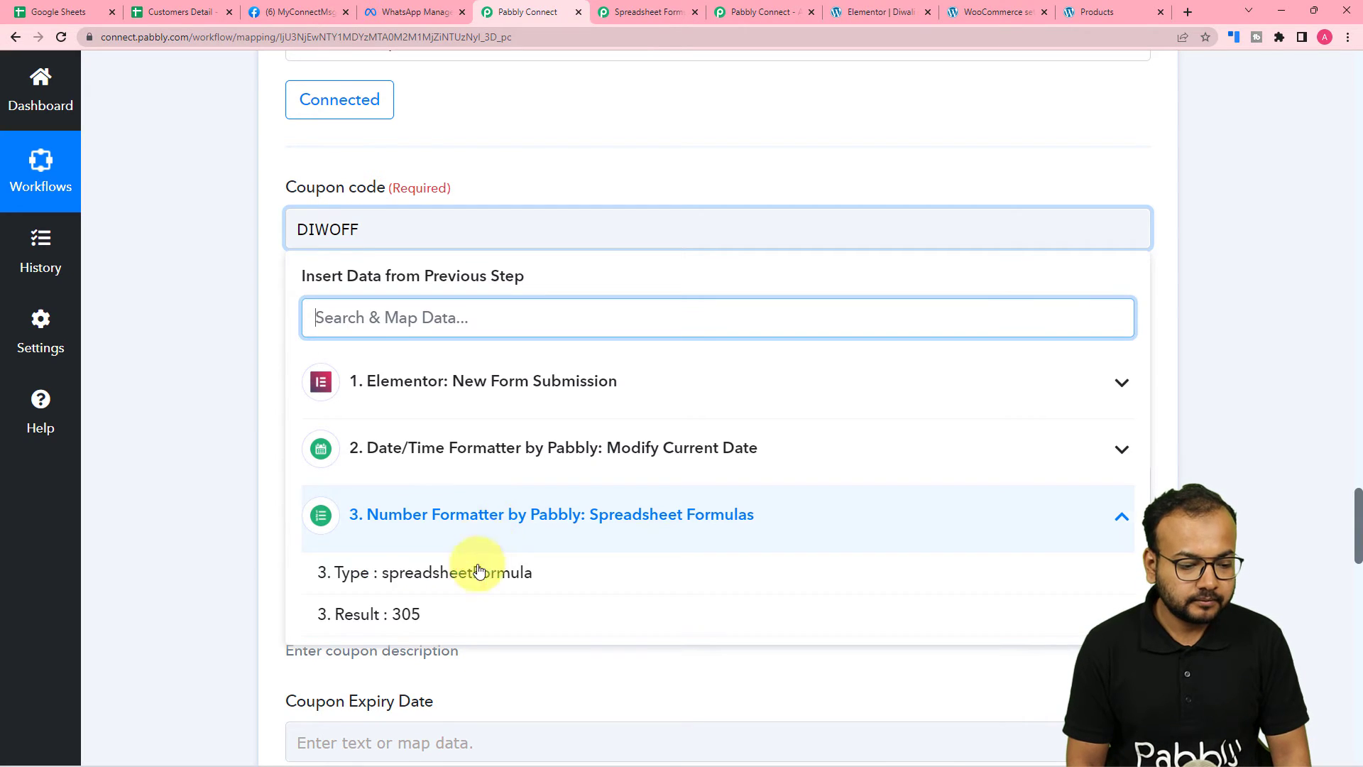
{"action": "left_click", "coordinate": [450, 611]}
{"action": "left_click", "coordinate": [223, 385]}
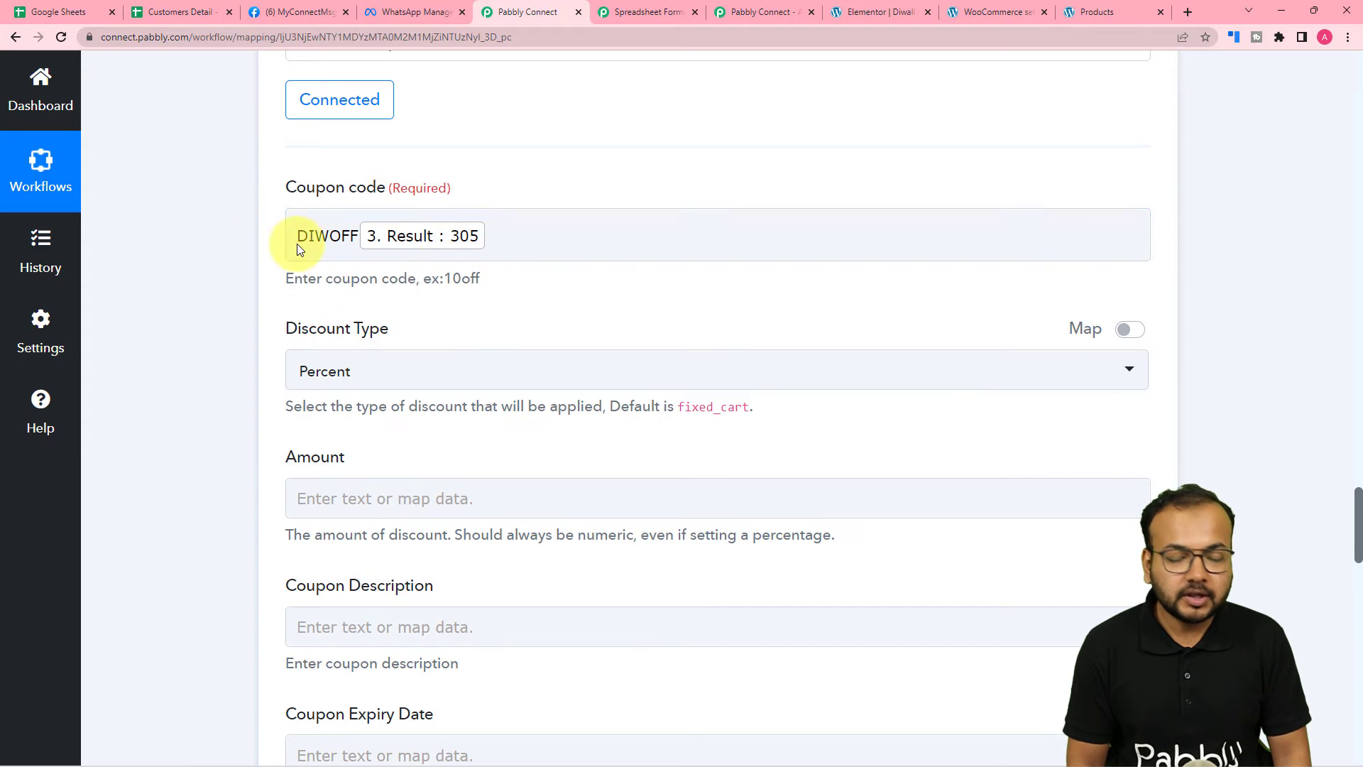
Step: Choose Percent as the coupon's discount type and set the discount amount to 20
{"action": "scroll", "coordinate": [236, 287], "scroll_direction": "down", "scroll_amount": 2}
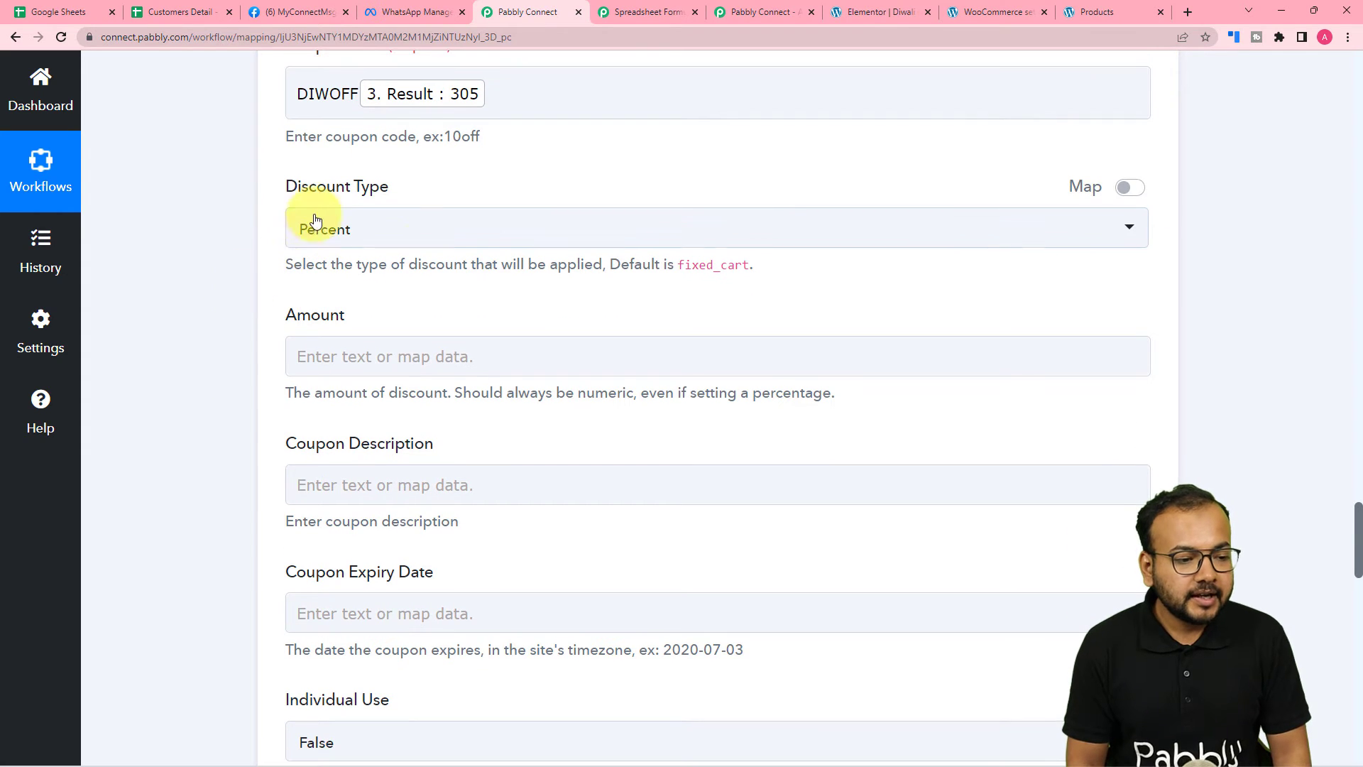
{"action": "left_click", "coordinate": [426, 232]}
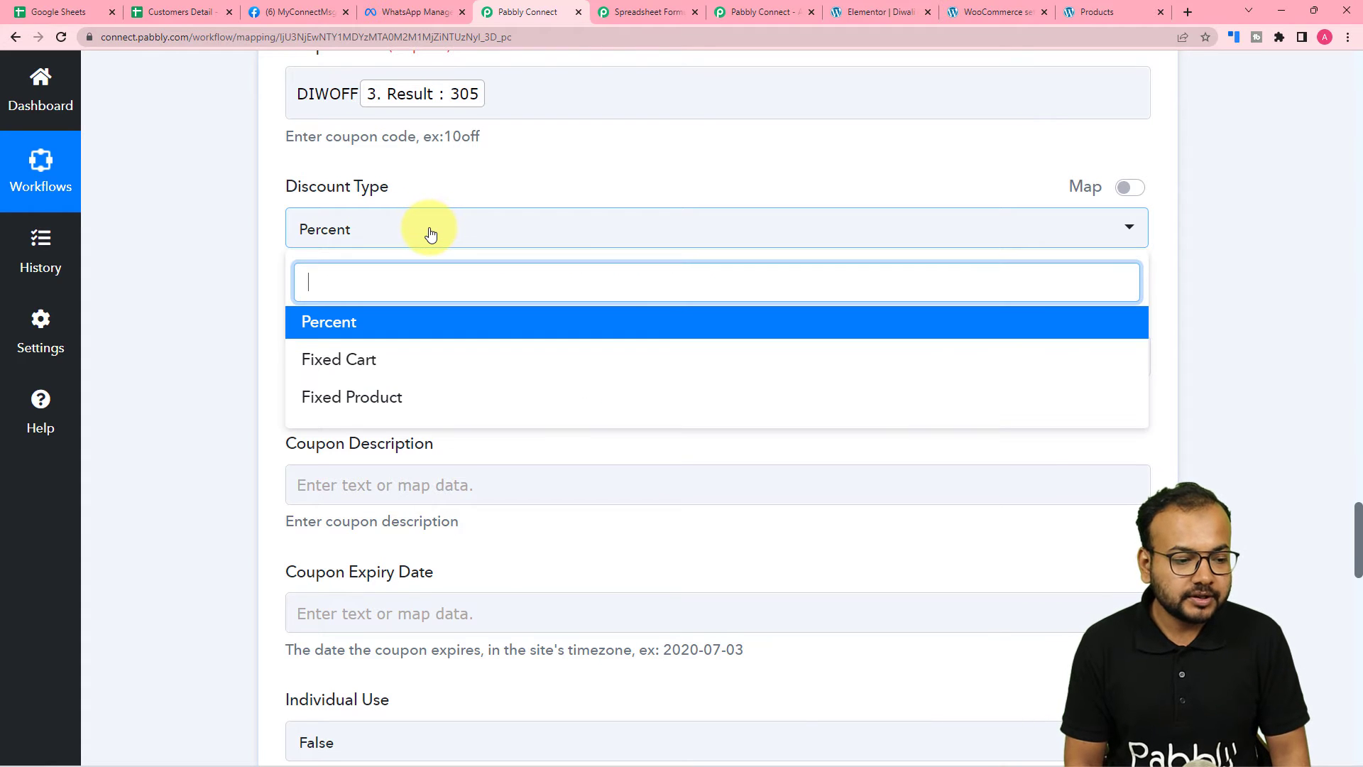
{"action": "left_click", "coordinate": [353, 326]}
{"action": "scroll", "coordinate": [276, 262], "scroll_direction": "down", "scroll_amount": 3}
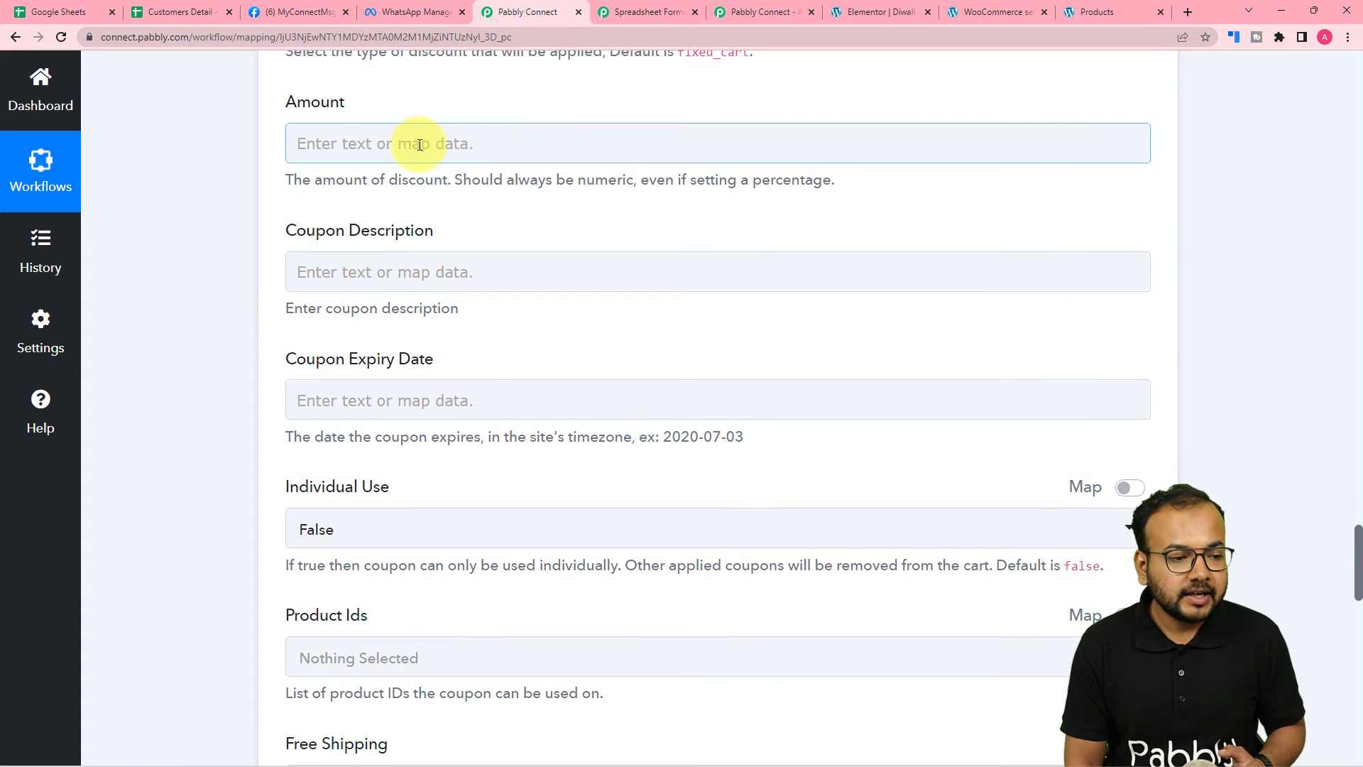
{"action": "left_click", "coordinate": [480, 152]}
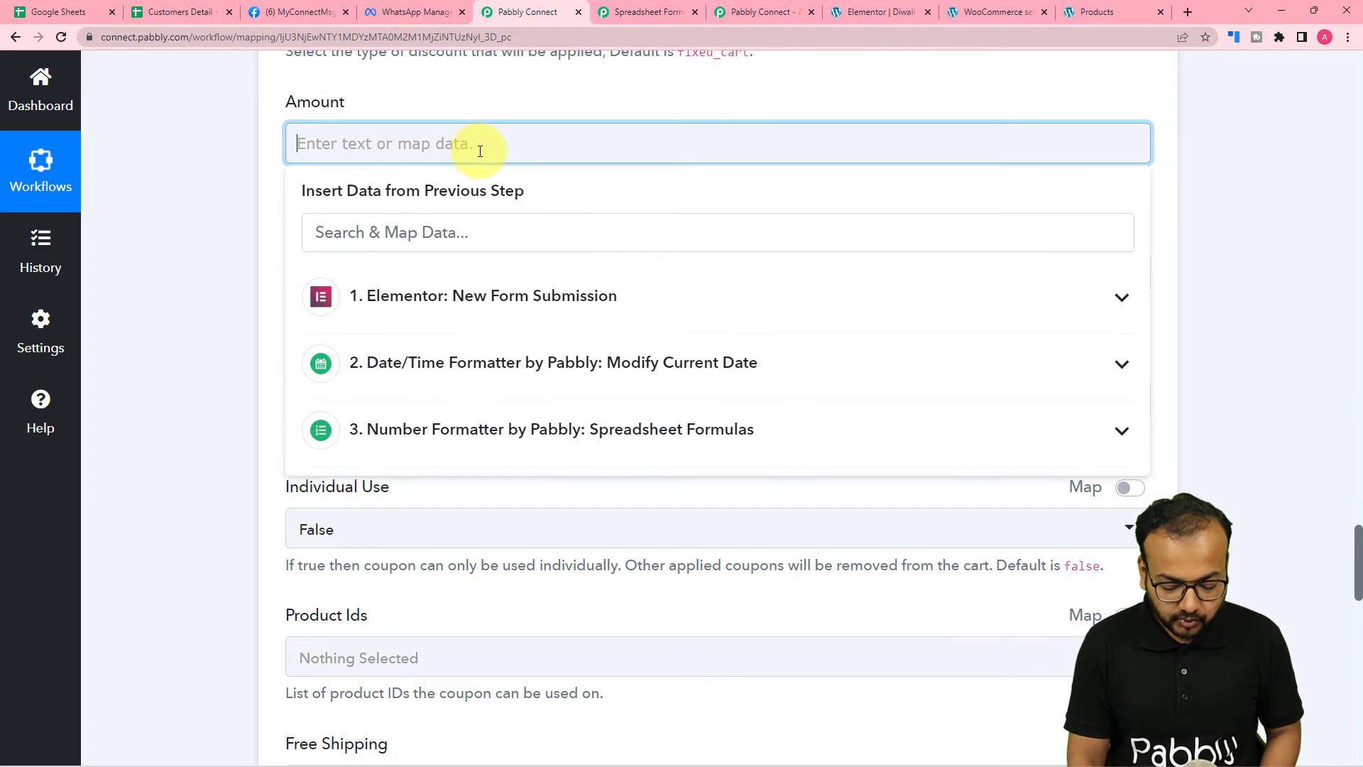
{"action": "type", "text": "20"}
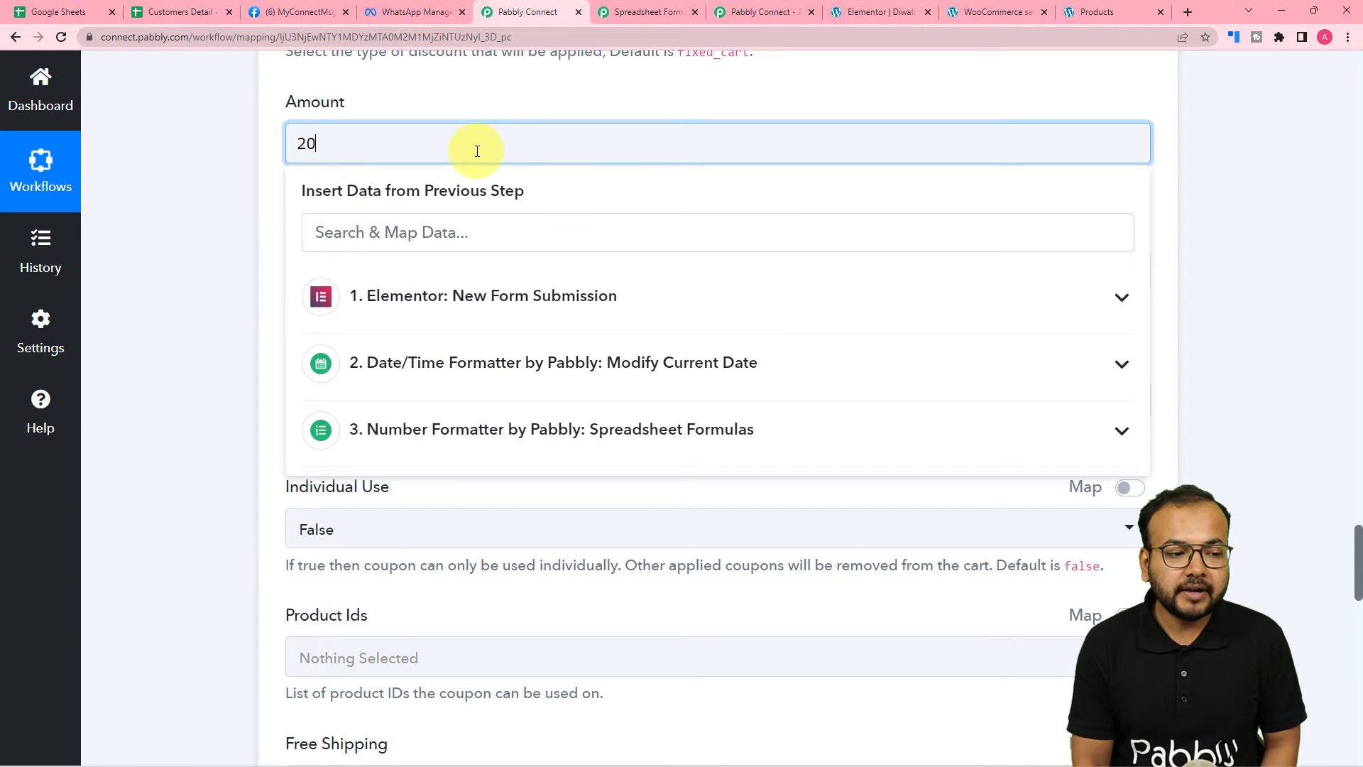
{"action": "left_click", "coordinate": [242, 185]}
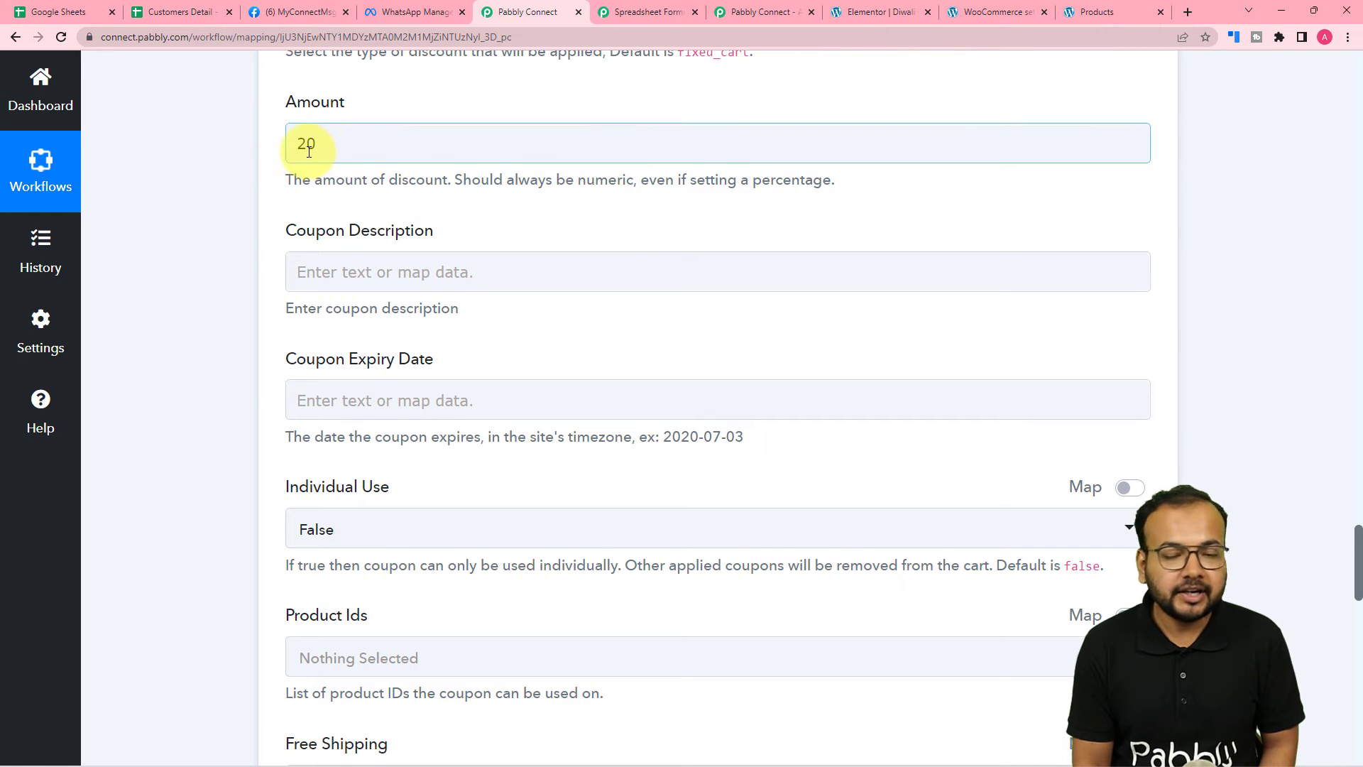
Step: Enter the coupon description "This Coupon is for availing diwali festive discounts."
{"action": "scroll", "coordinate": [312, 226], "scroll_direction": "down", "scroll_amount": 1}
{"action": "left_click", "coordinate": [419, 199]}
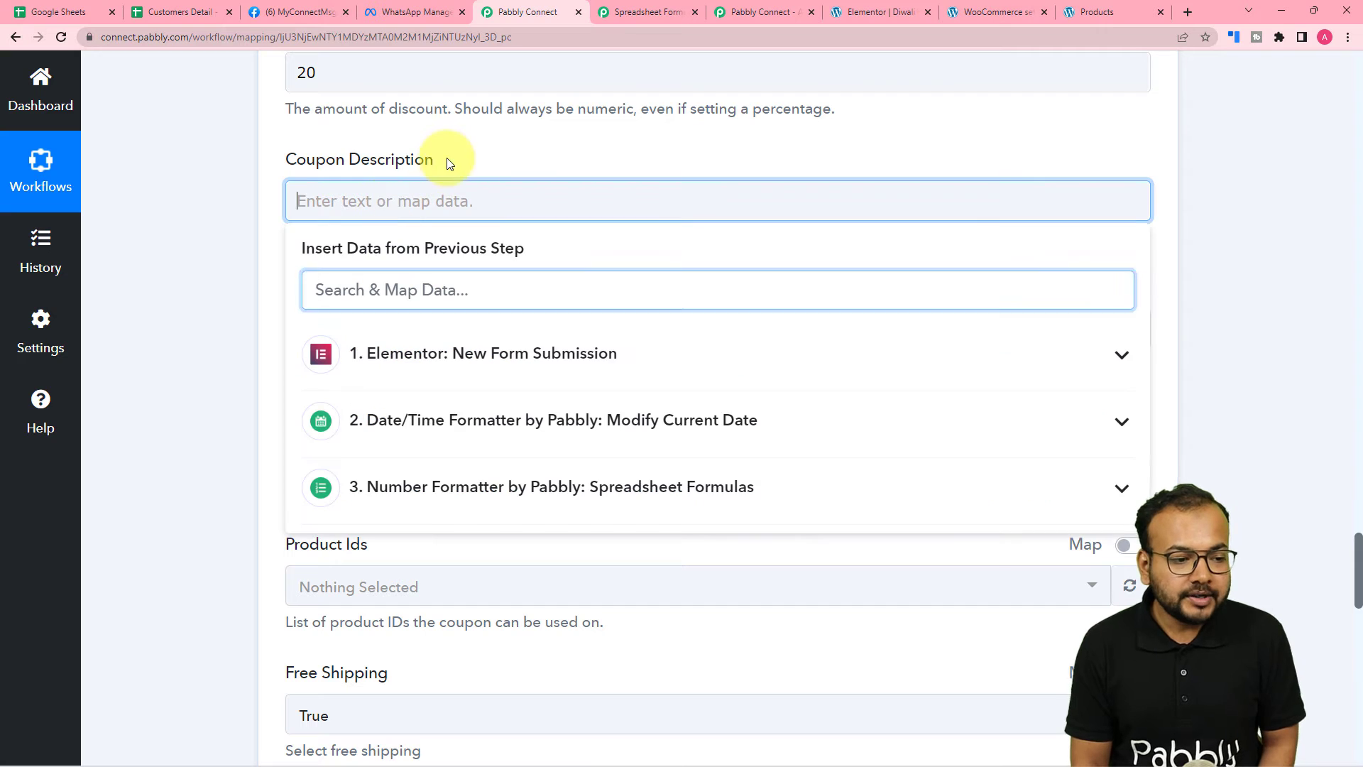
{"action": "type", "text": "This "}
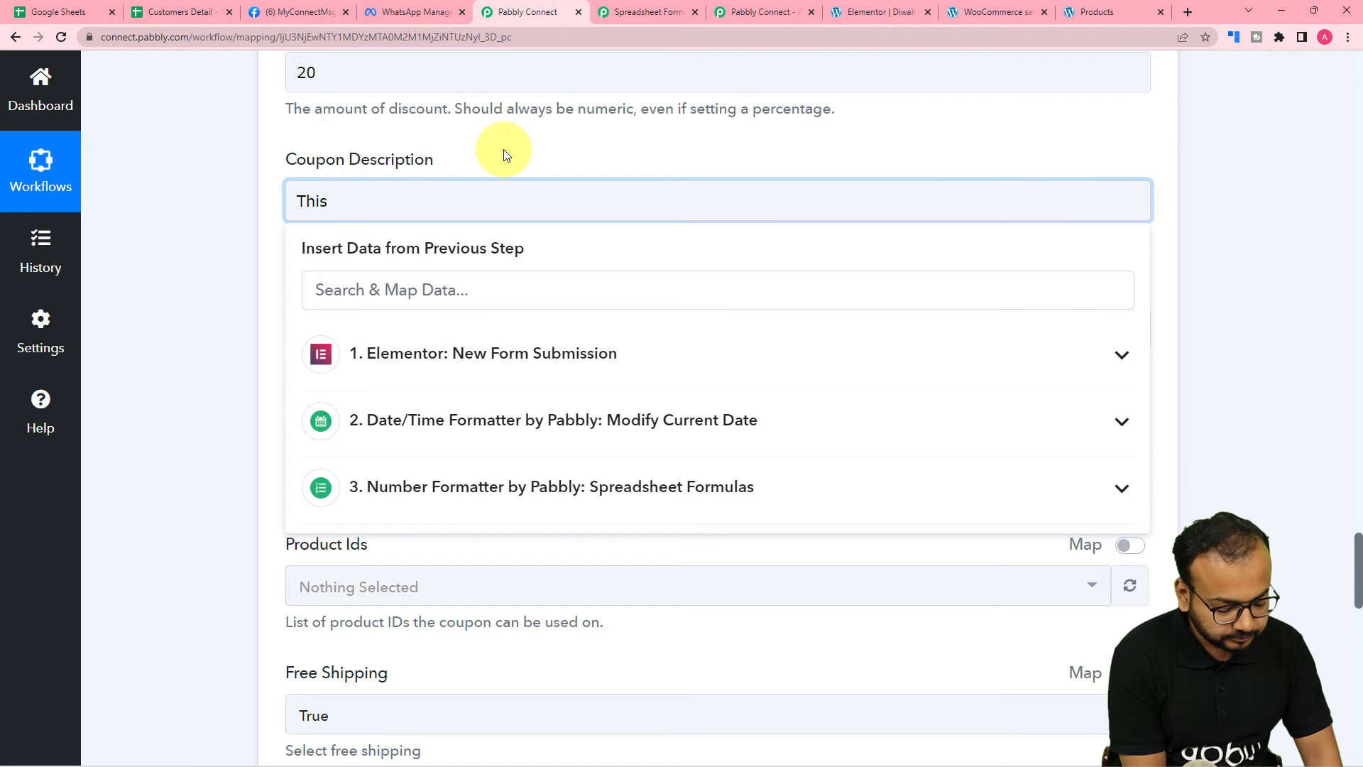
{"action": "type", "text": "Cou"}
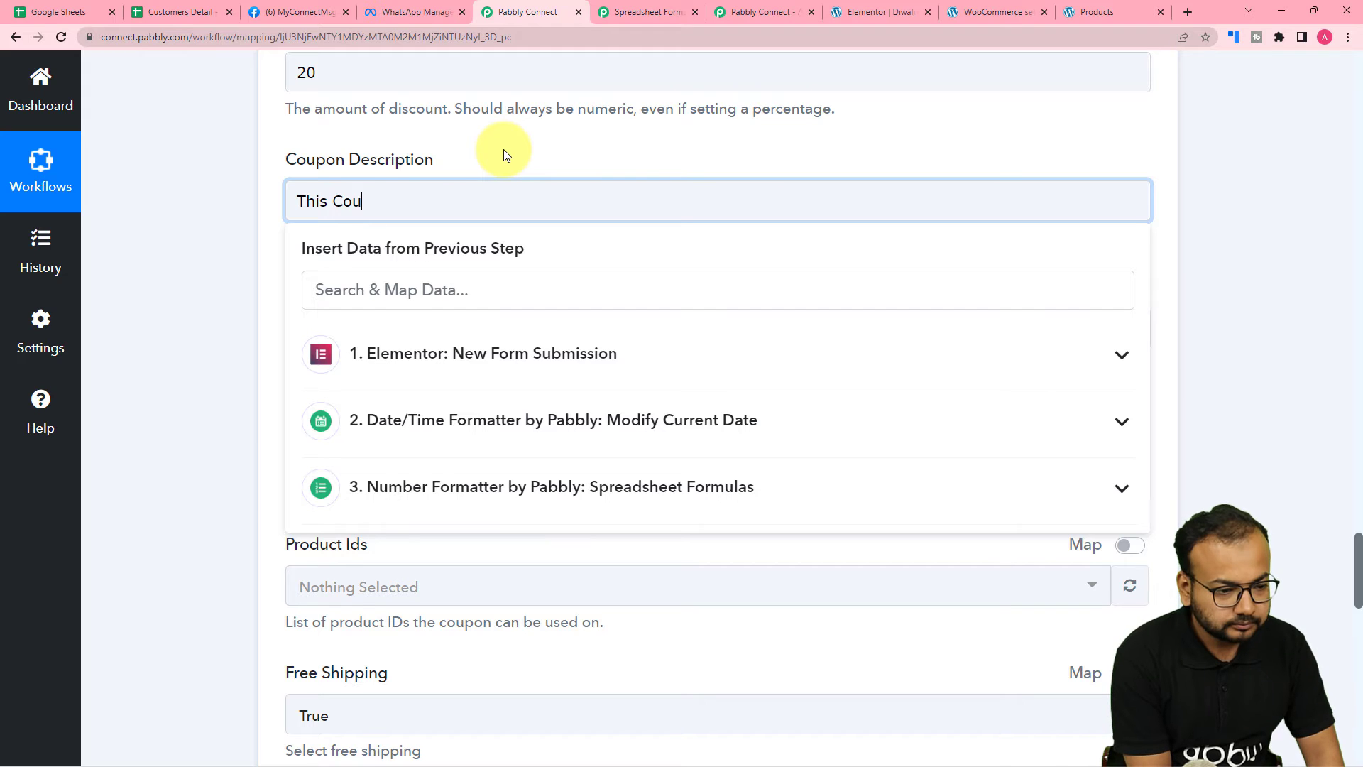
{"action": "type", "text": "pon is foe a"}
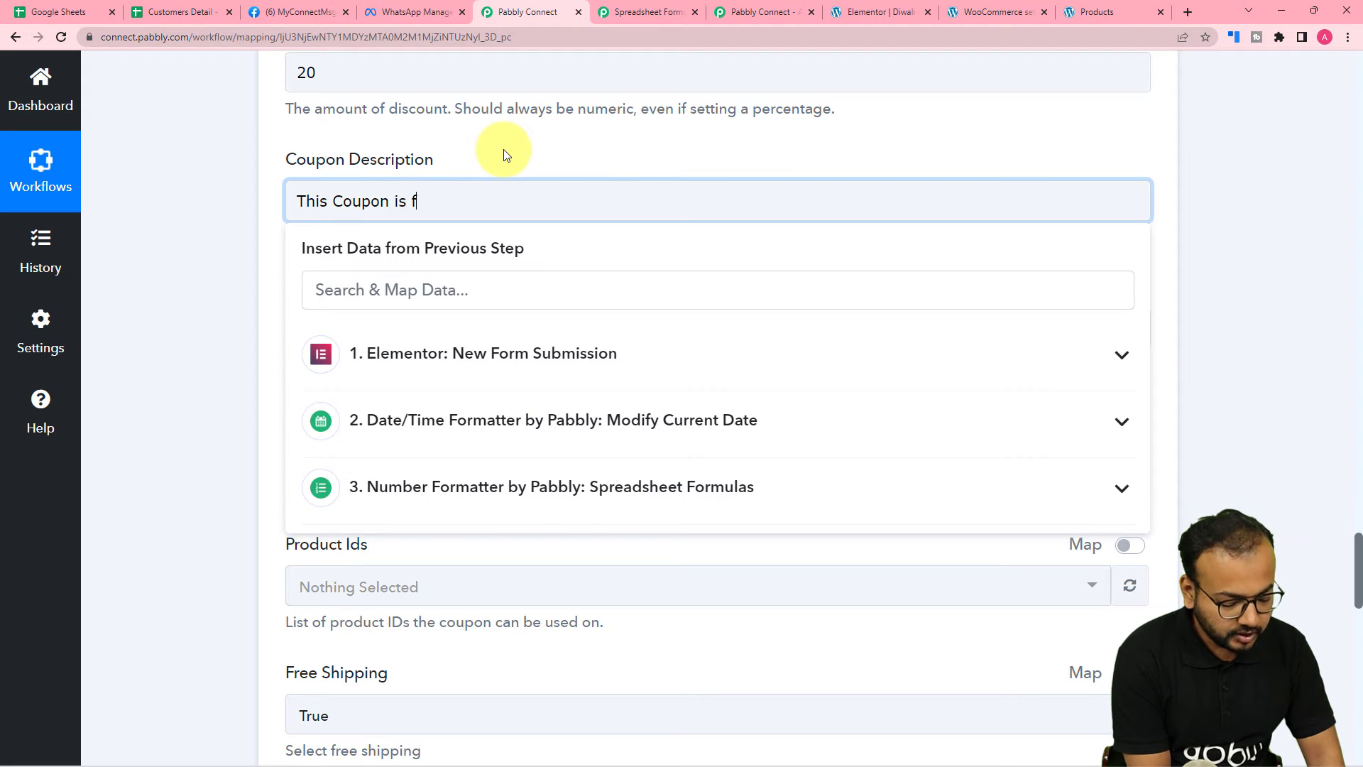
{"action": "key", "text": "BackSpace"}
{"action": "key", "text": "BackSpace"}
{"action": "key", "text": "BackSpace"}
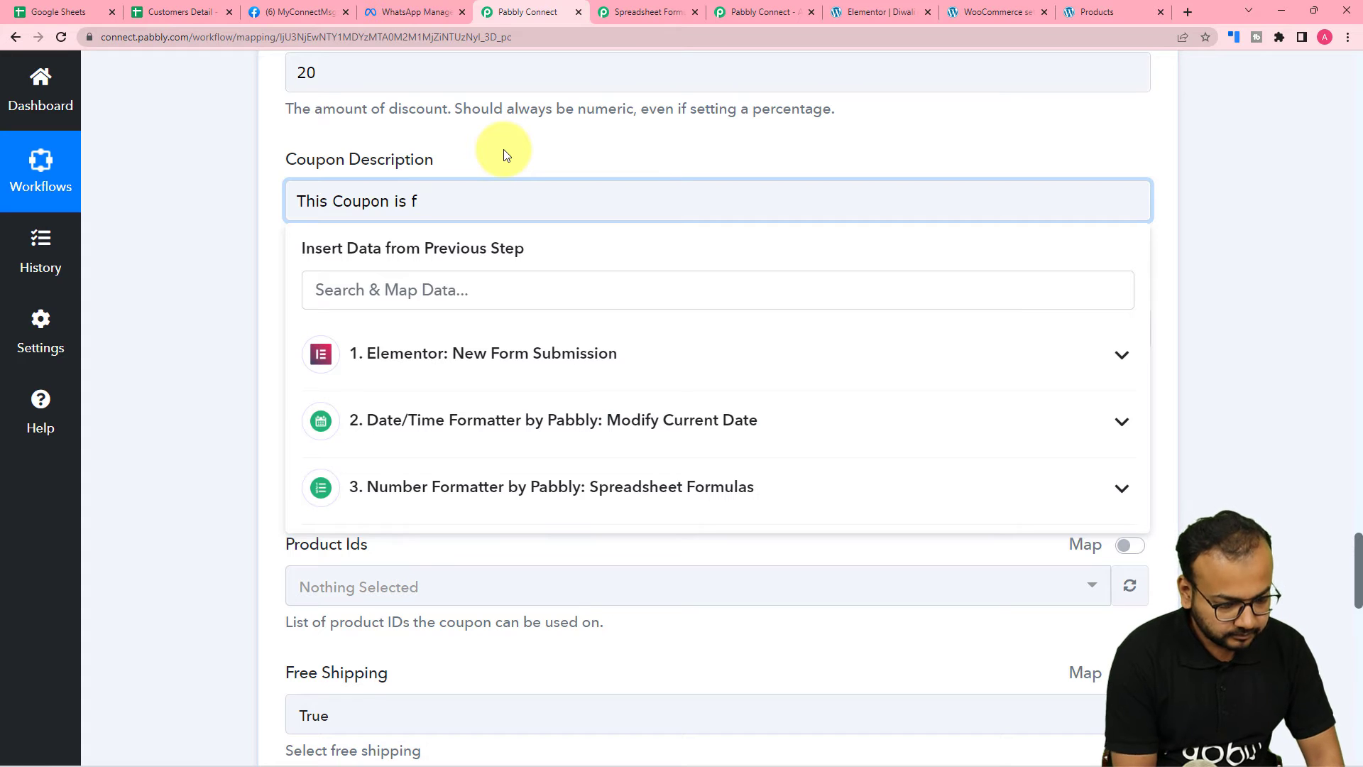
{"action": "type", "text": "or ava"}
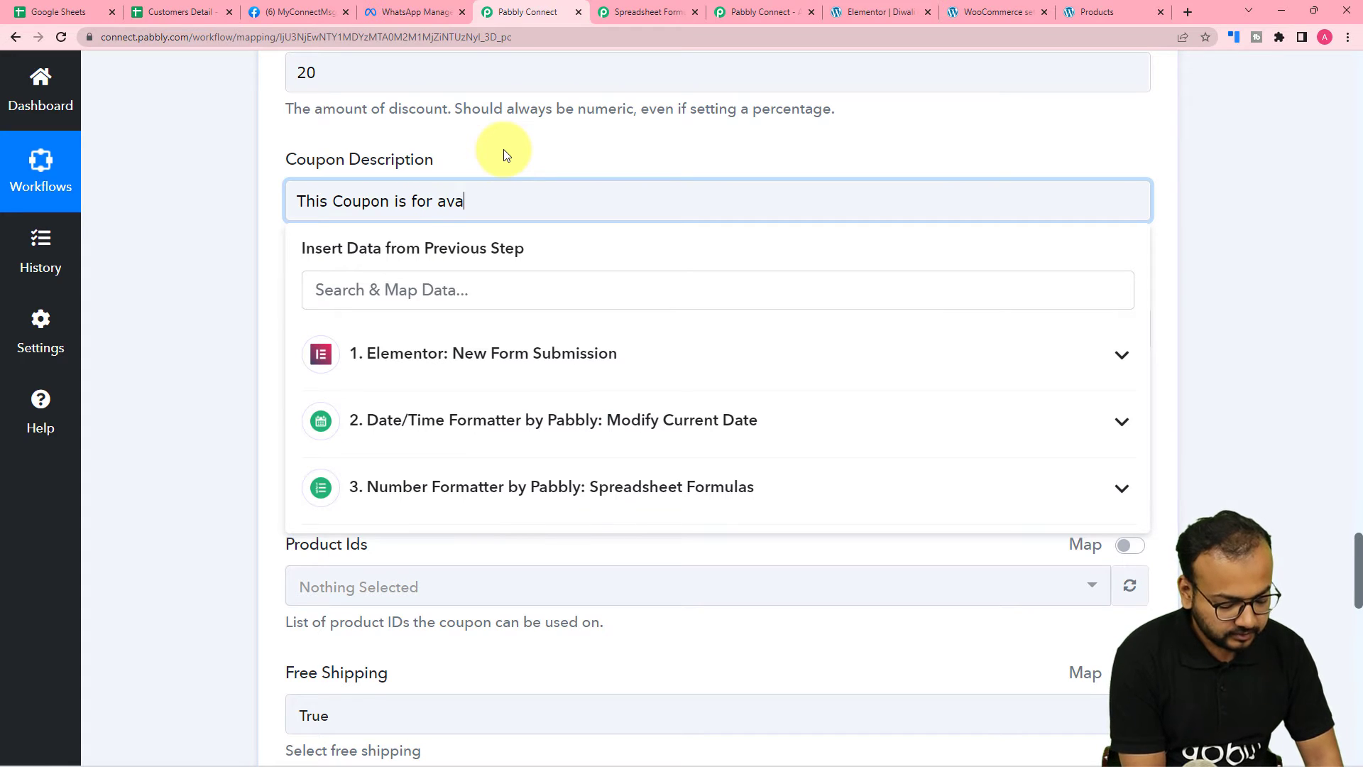
{"action": "type", "text": "iling"}
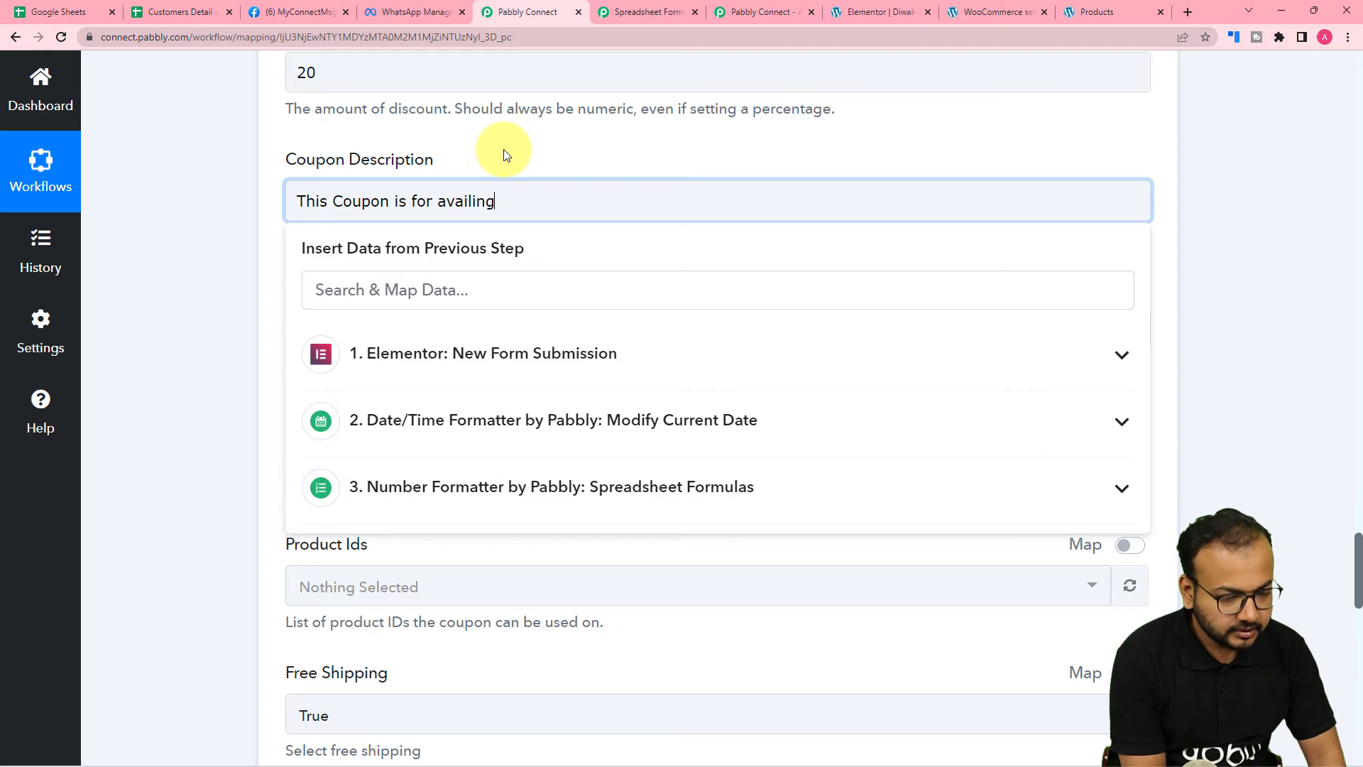
{"action": "type", "text": " diwa"}
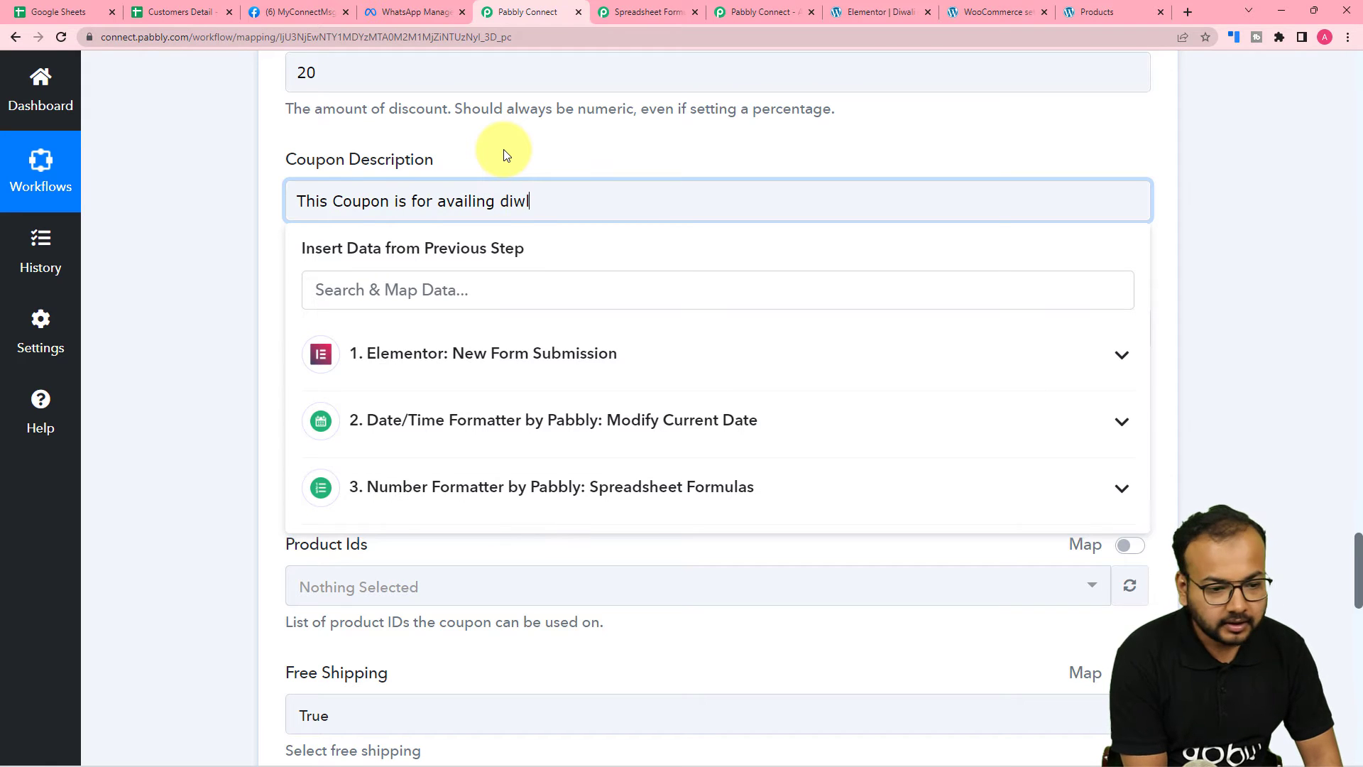
{"action": "type", "text": "li f"}
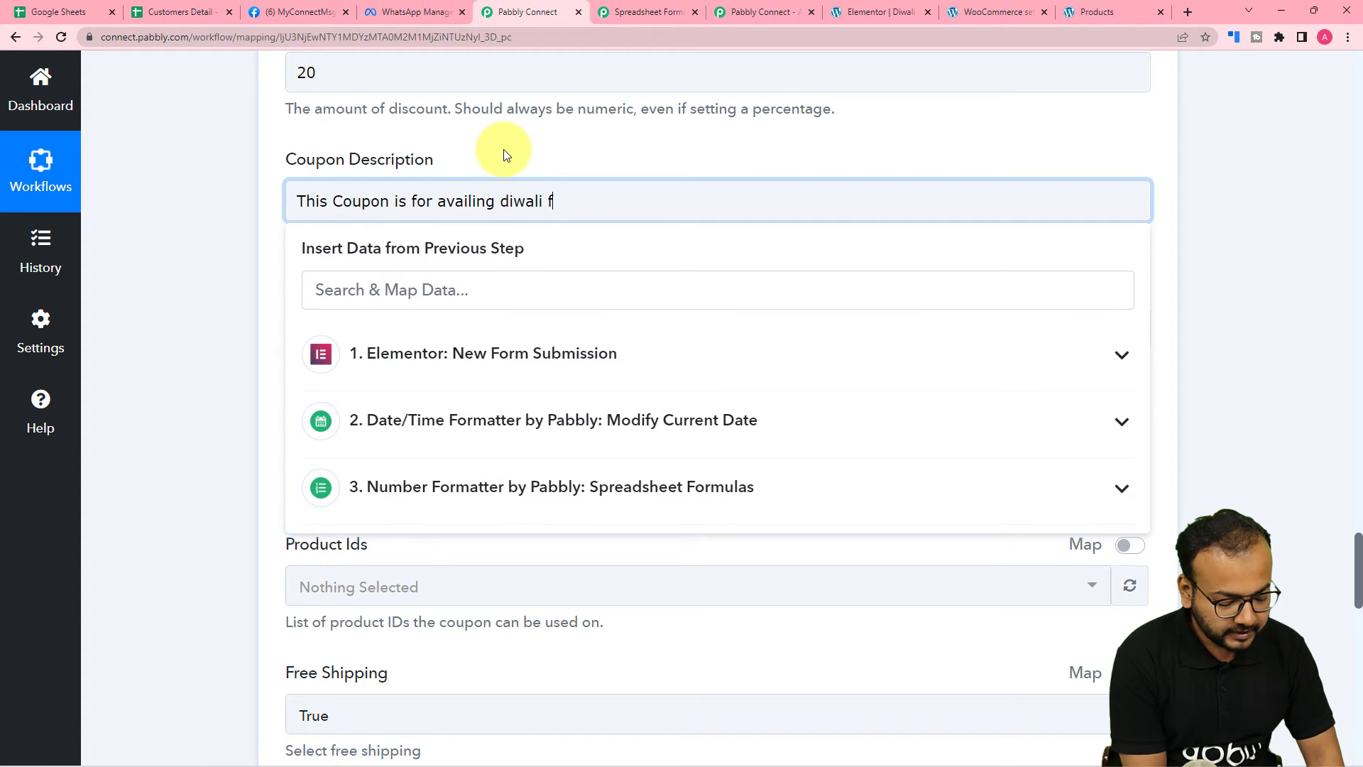
{"action": "type", "text": "estive "}
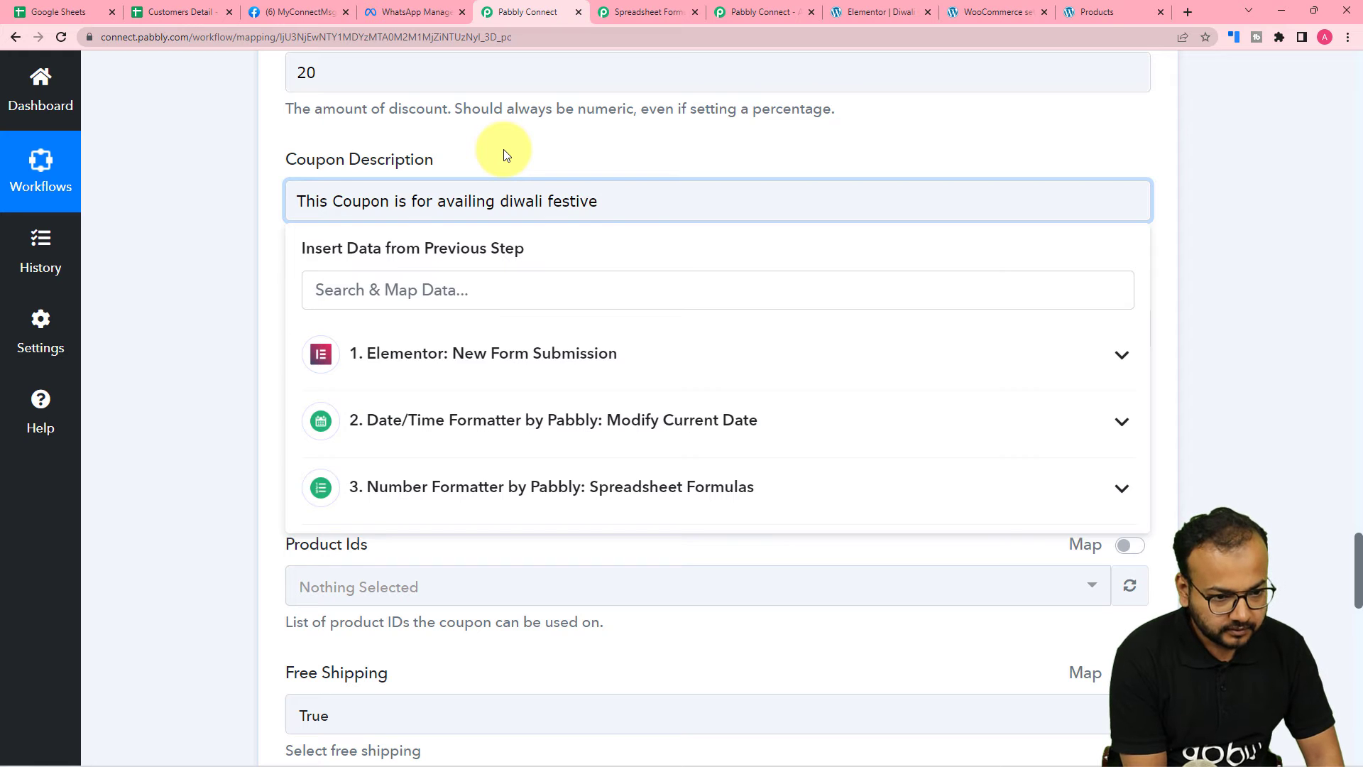
{"action": "type", "text": "disco"}
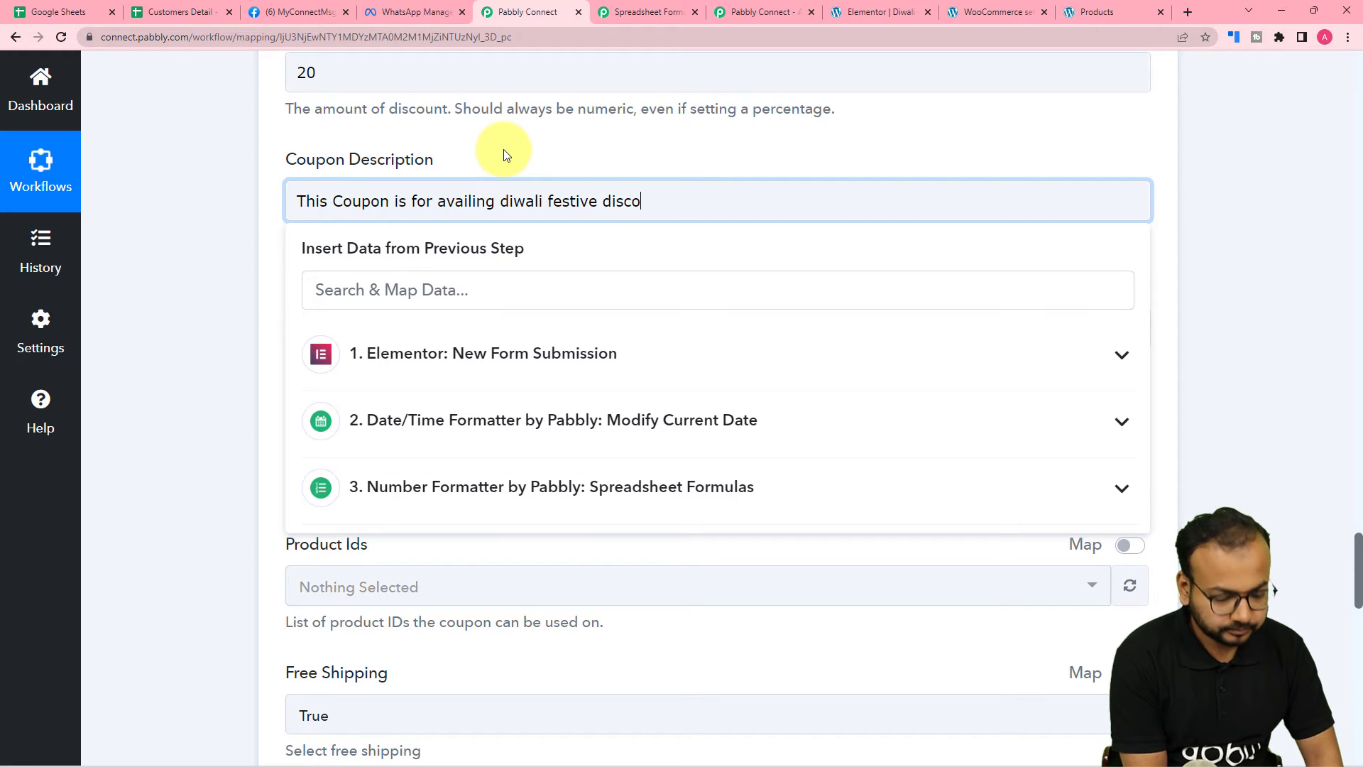
{"action": "type", "text": "unts."}
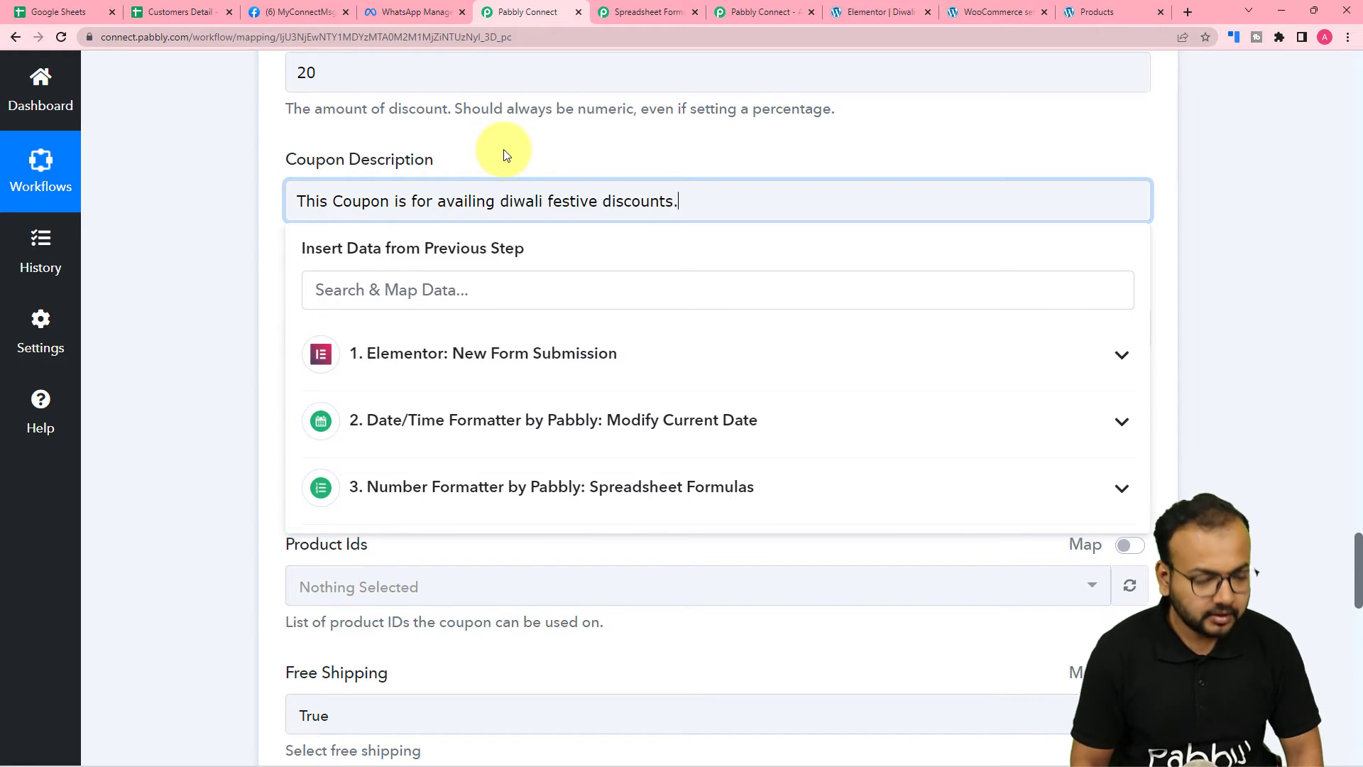
{"action": "left_click", "coordinate": [258, 222]}
Step: Map the Date/Time Formatter's Datetime value as the coupon's expiry date
{"action": "scroll", "coordinate": [258, 222], "scroll_direction": "down", "scroll_amount": 3}
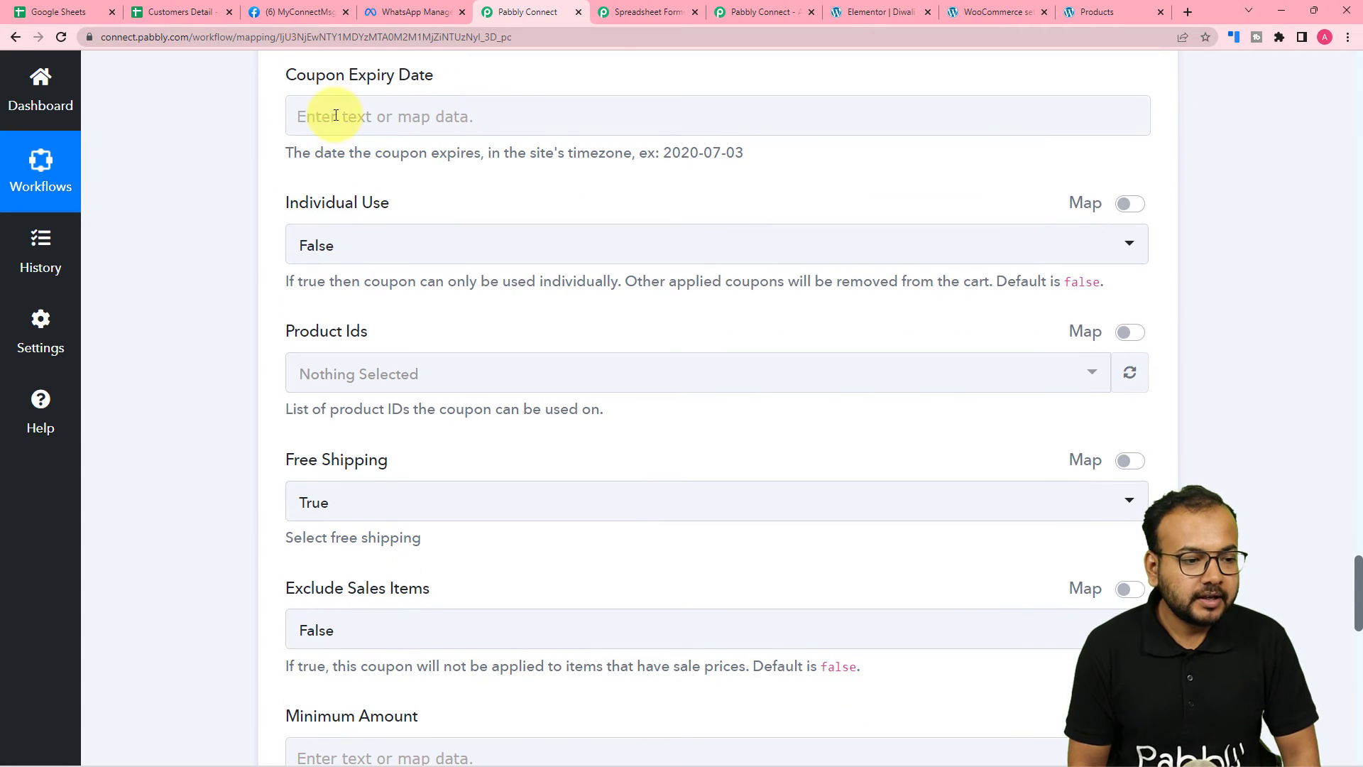
{"action": "left_click", "coordinate": [500, 114]}
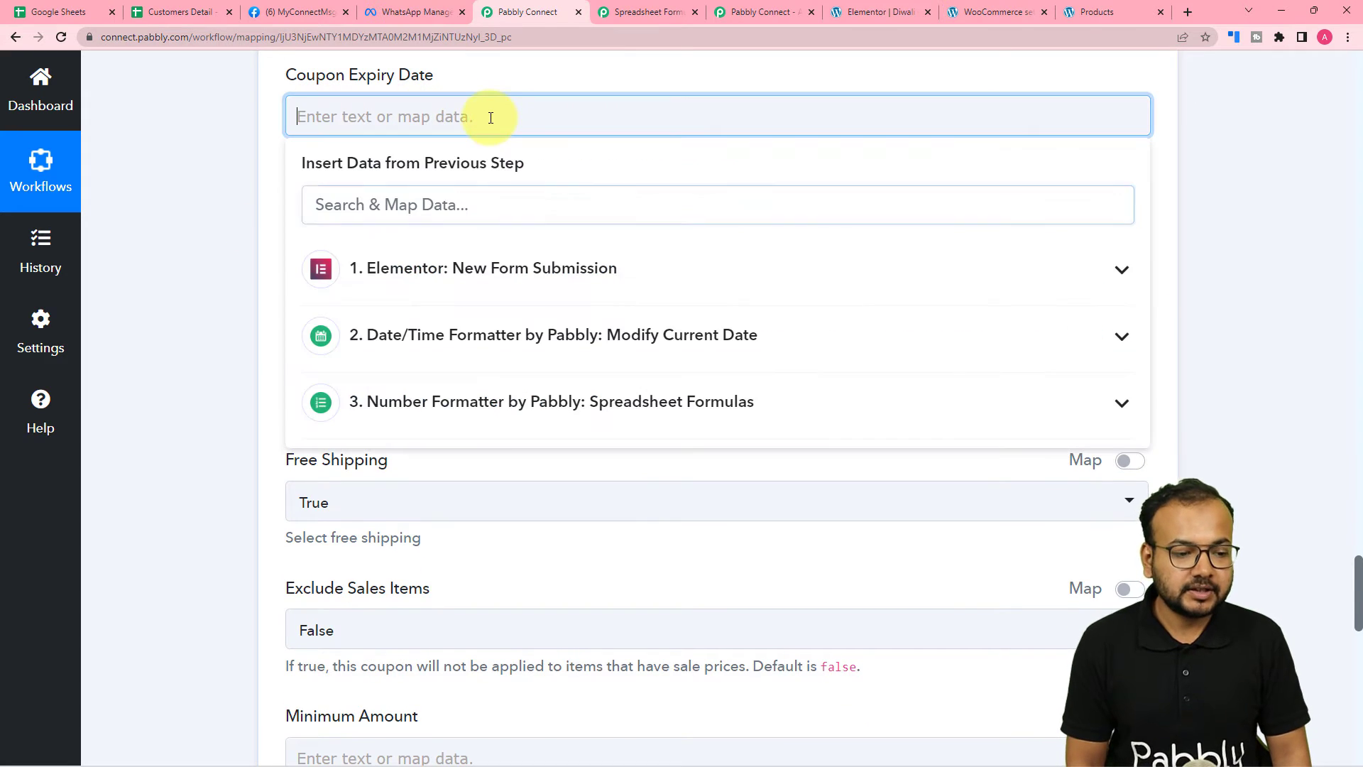
{"action": "left_click", "coordinate": [490, 337]}
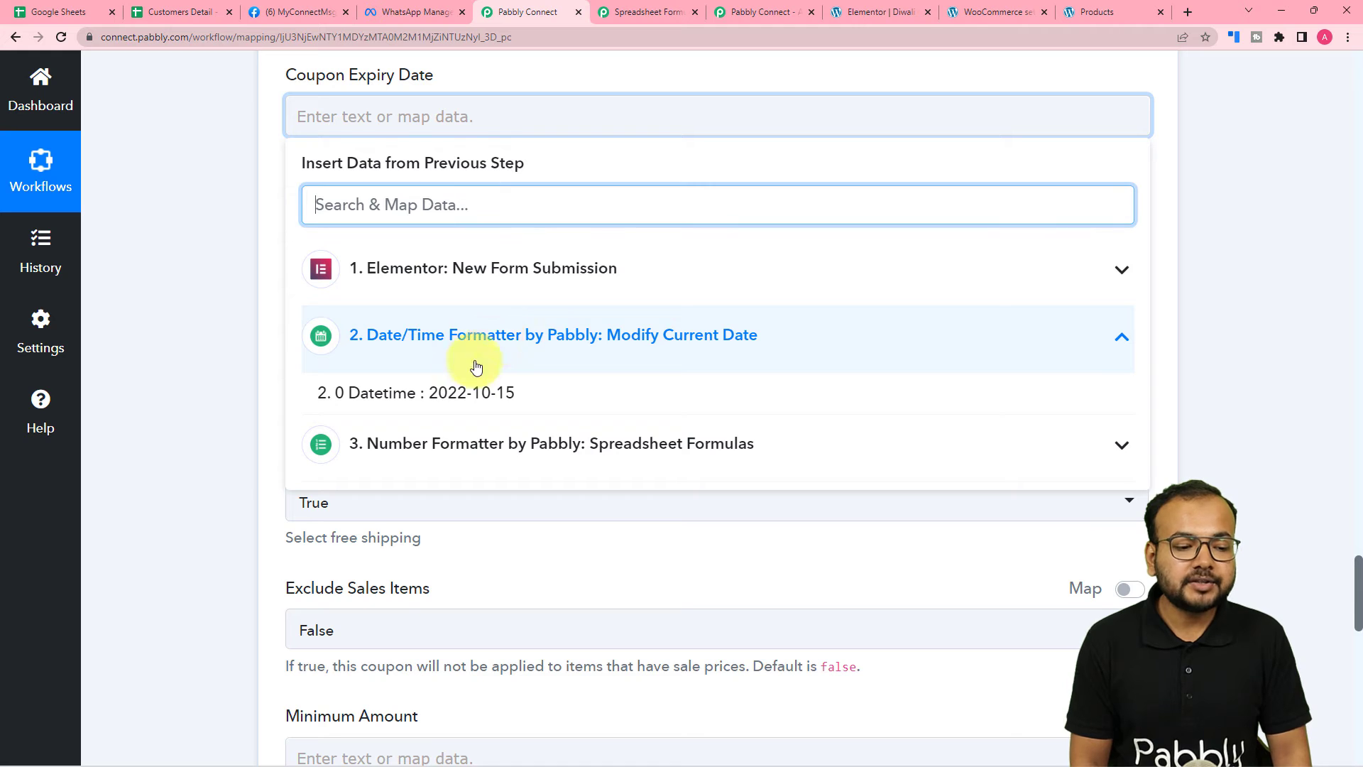
{"action": "left_click", "coordinate": [455, 406]}
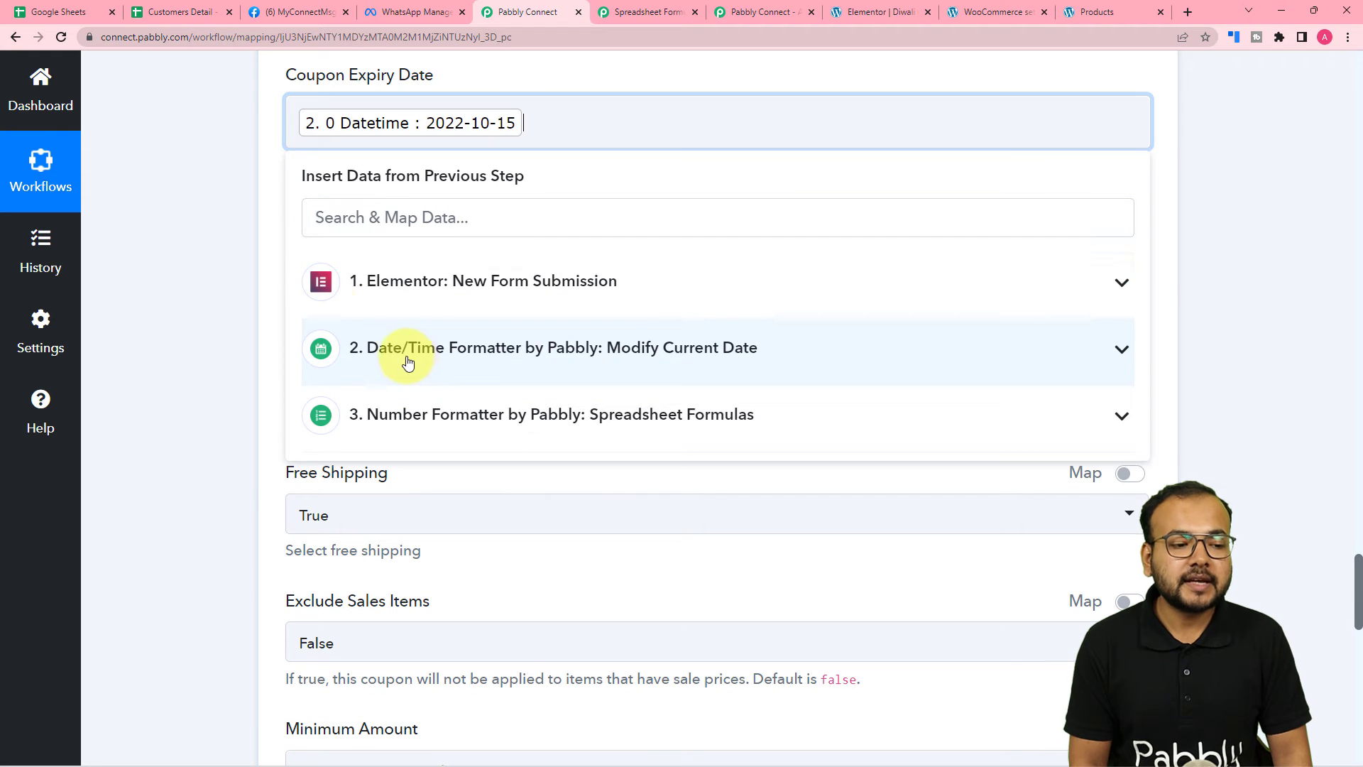
{"action": "left_click", "coordinate": [230, 290]}
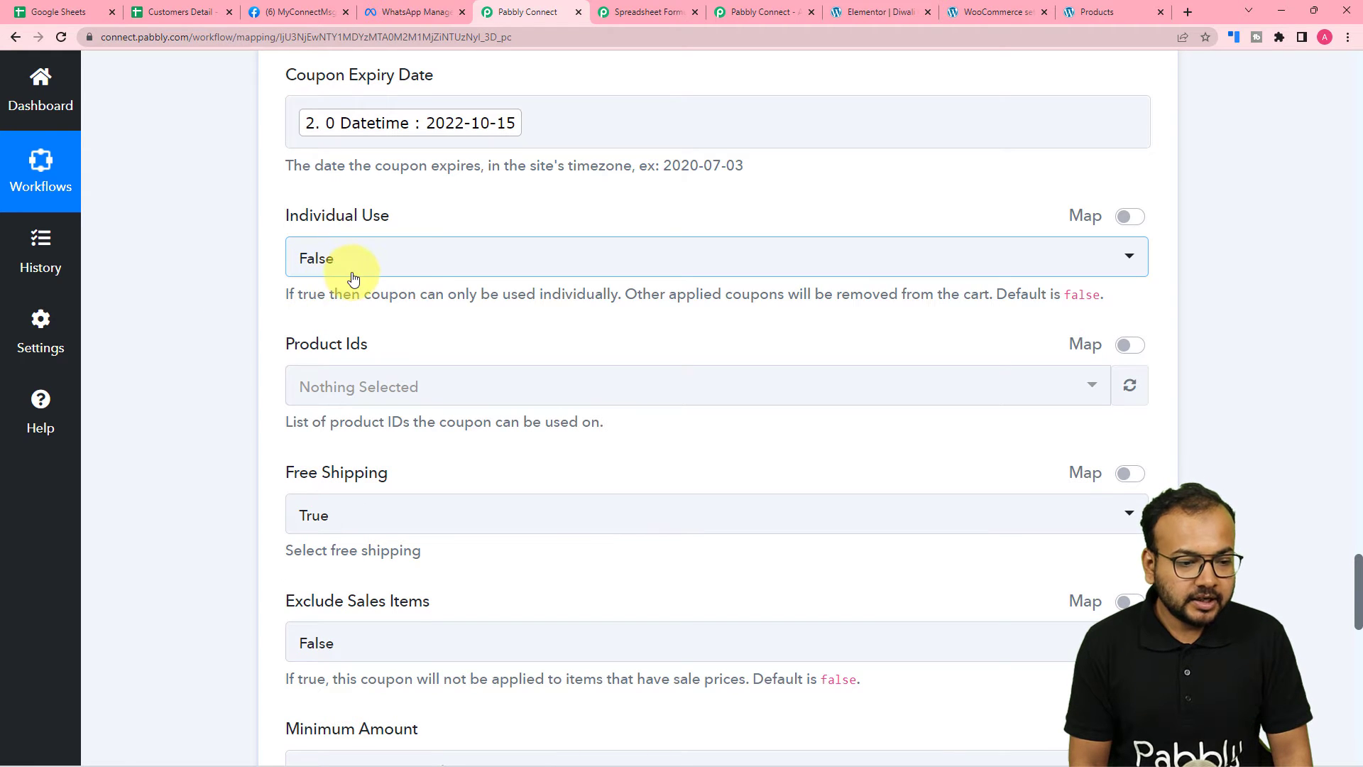
Step: Set the coupon's Individual Use option to True
{"action": "left_click", "coordinate": [417, 267]}
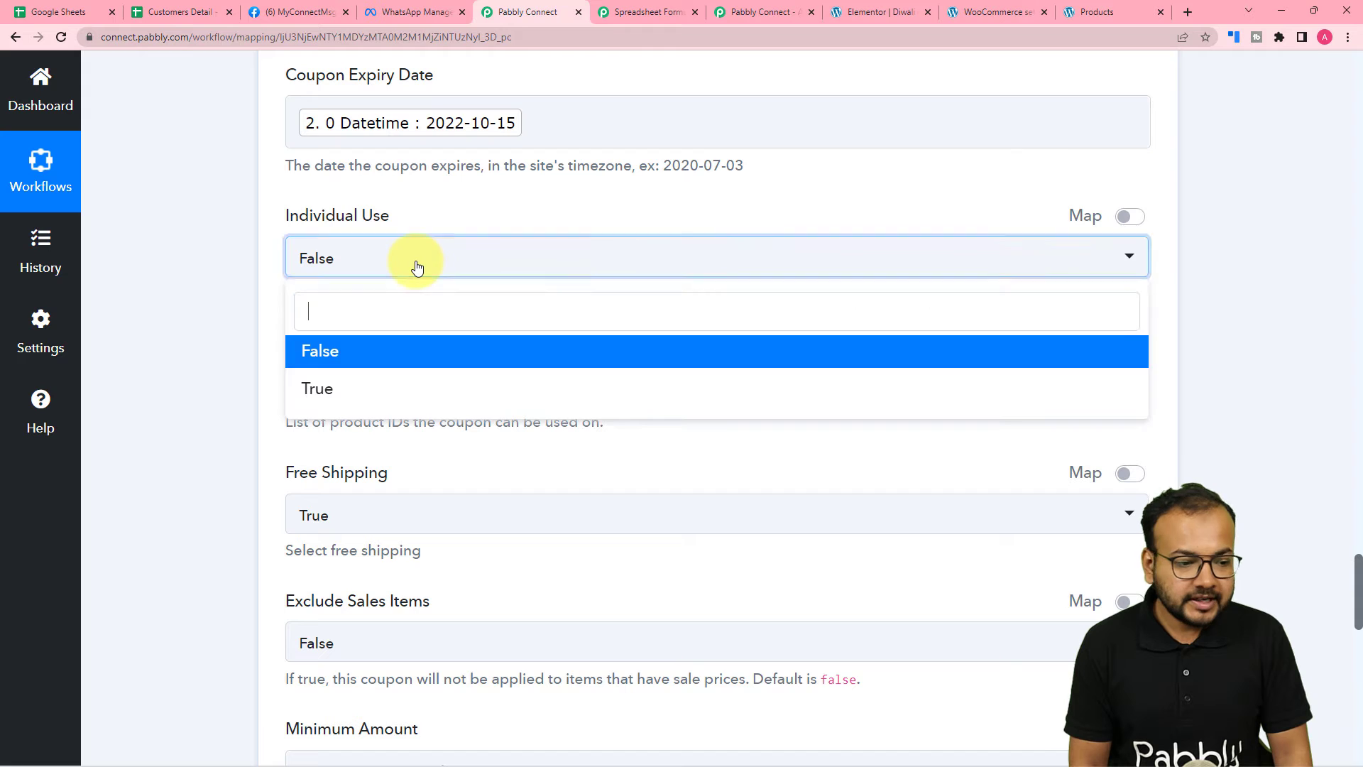
{"action": "left_click", "coordinate": [320, 390]}
{"action": "left_click", "coordinate": [199, 313]}
{"action": "scroll", "coordinate": [199, 312], "scroll_direction": "down", "scroll_amount": 2}
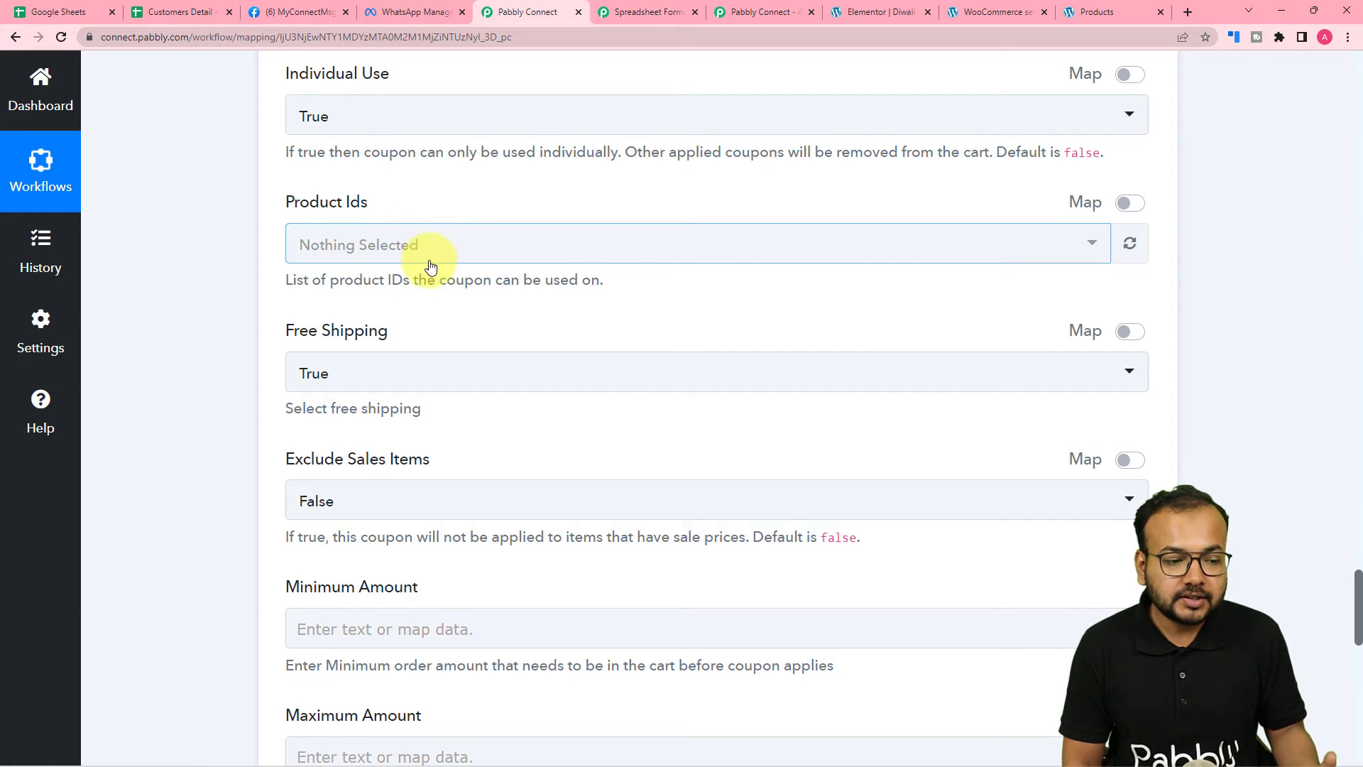
{"action": "left_click", "coordinate": [382, 260]}
{"action": "left_click", "coordinate": [405, 189]}
Step: Set the coupon's minimum order amount to 500 and its maximum order amount to 5000
{"action": "scroll", "coordinate": [396, 207], "scroll_direction": "down", "scroll_amount": 3}
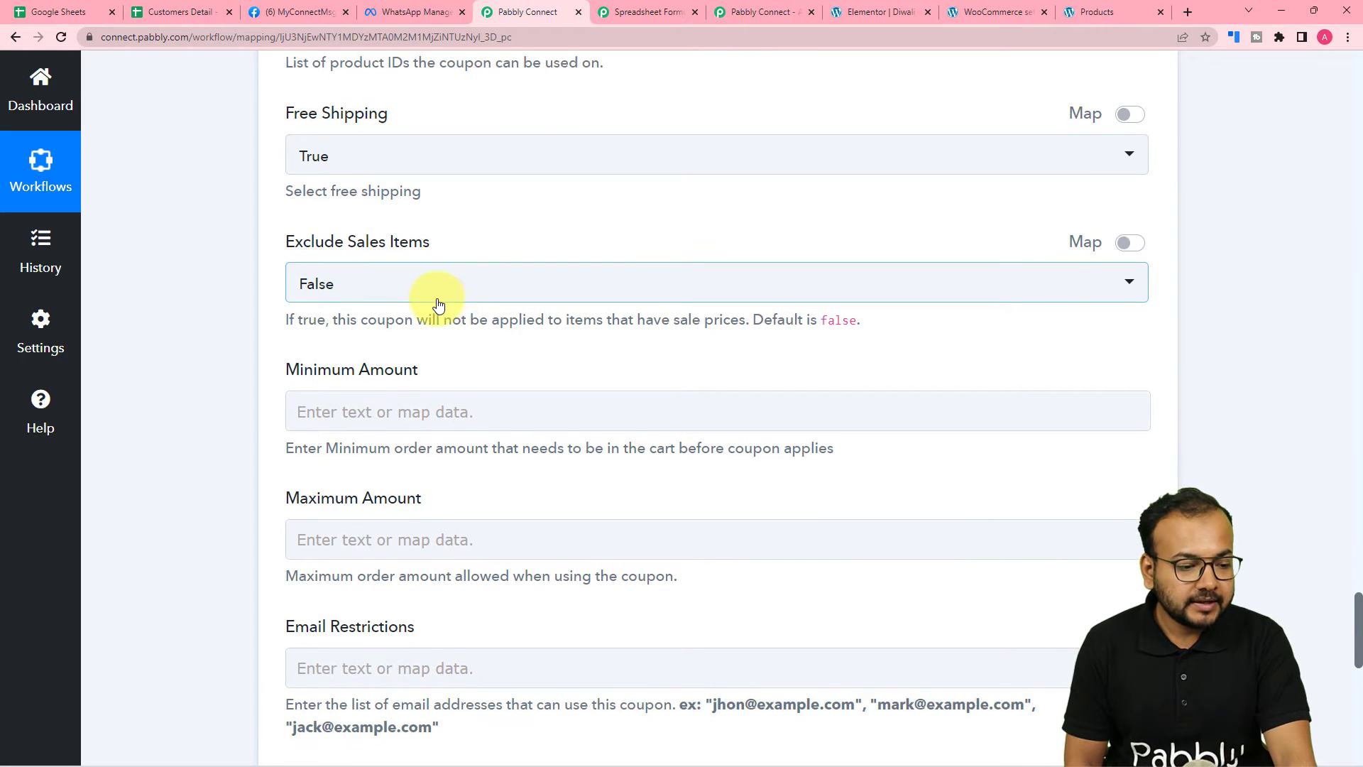
{"action": "scroll", "coordinate": [440, 298], "scroll_direction": "down", "scroll_amount": 2}
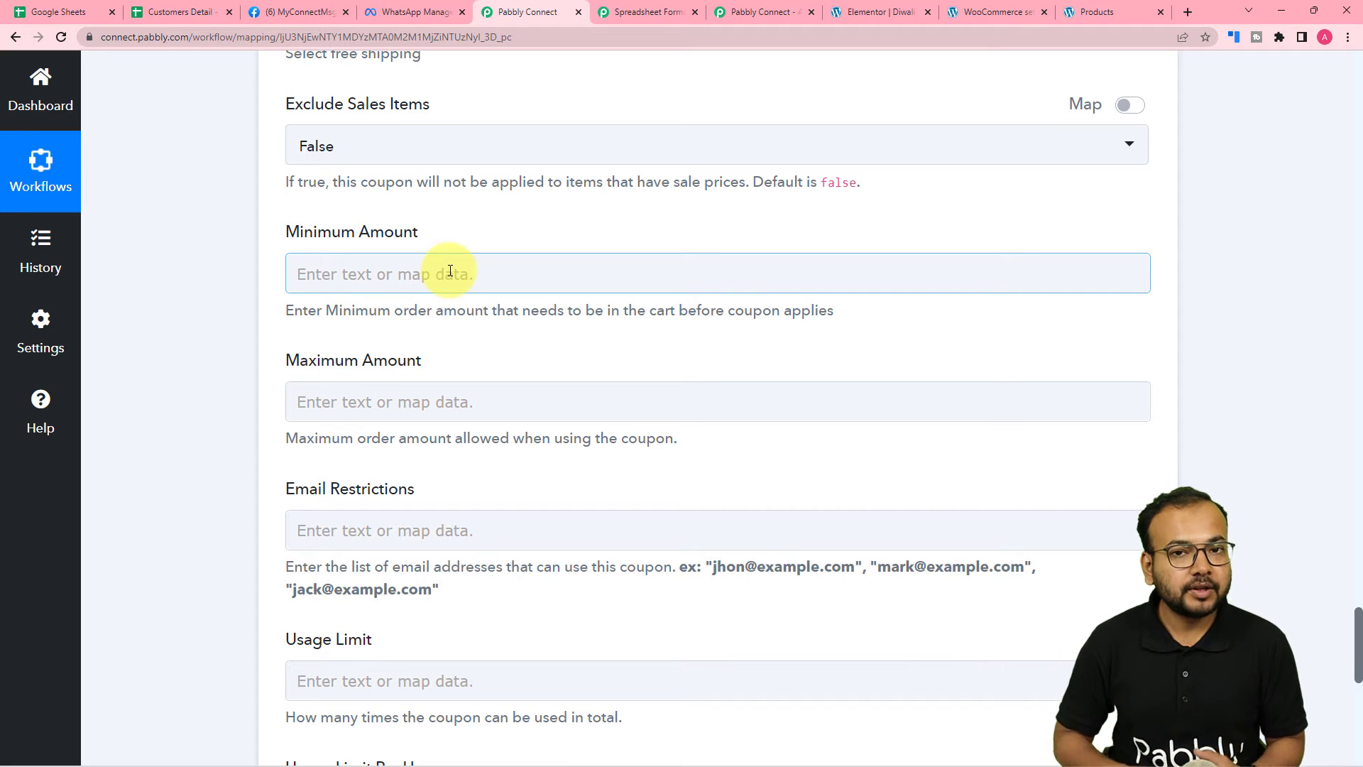
{"action": "left_click", "coordinate": [450, 271]}
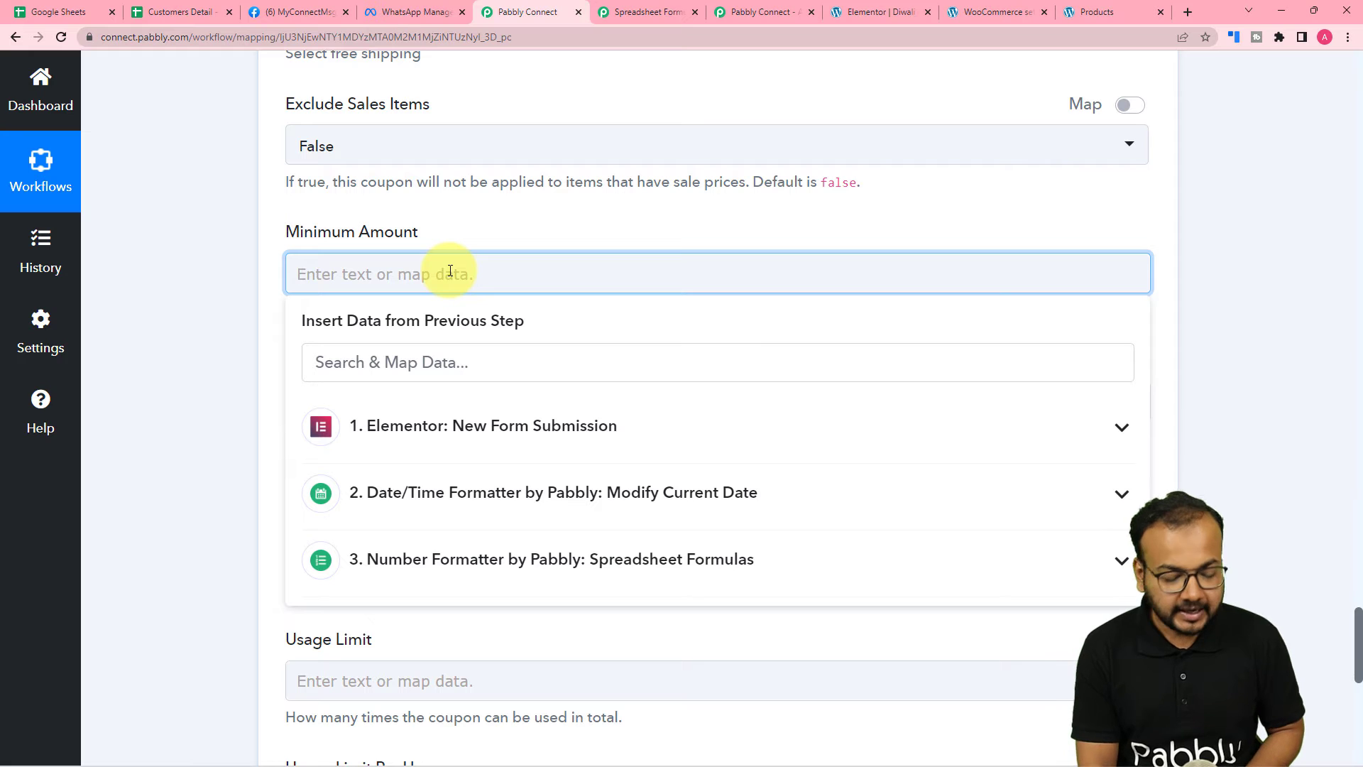
{"action": "type", "text": "500"}
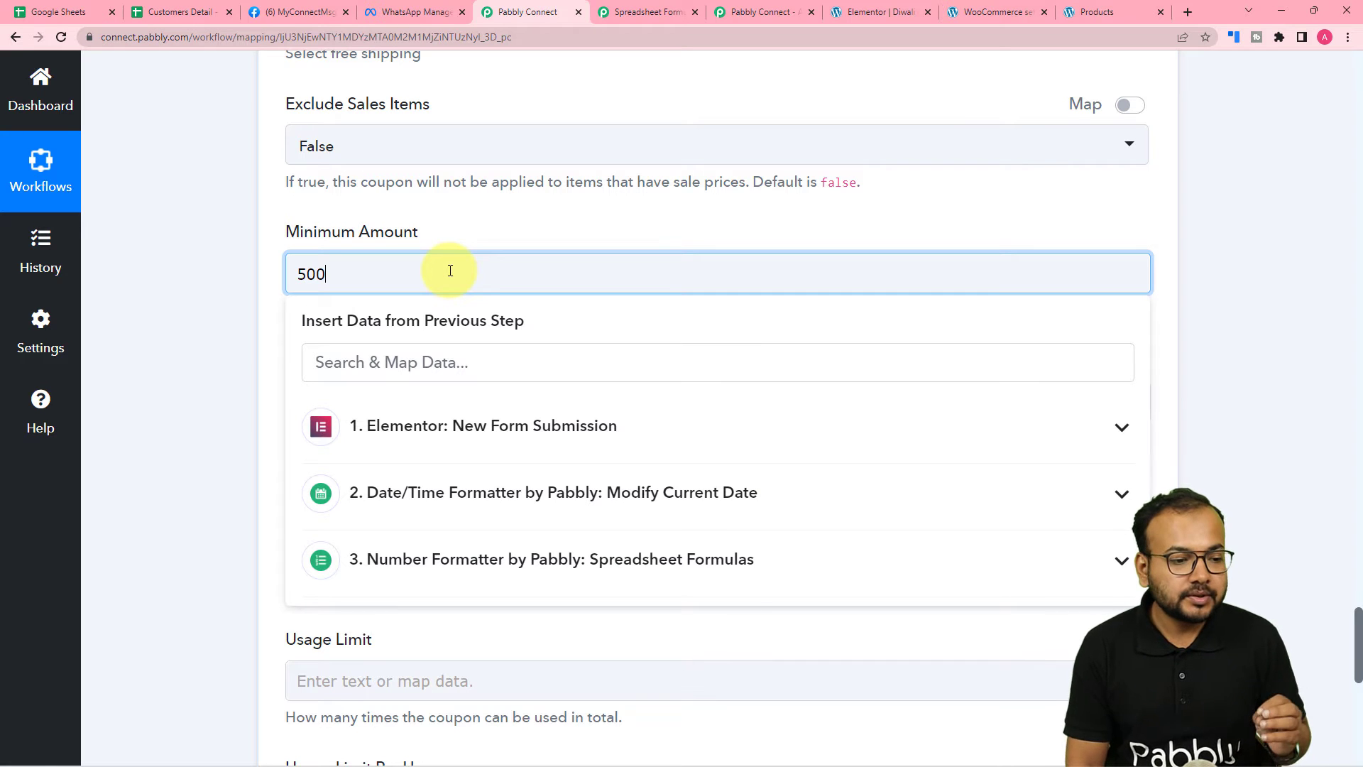
{"action": "left_click", "coordinate": [463, 236]}
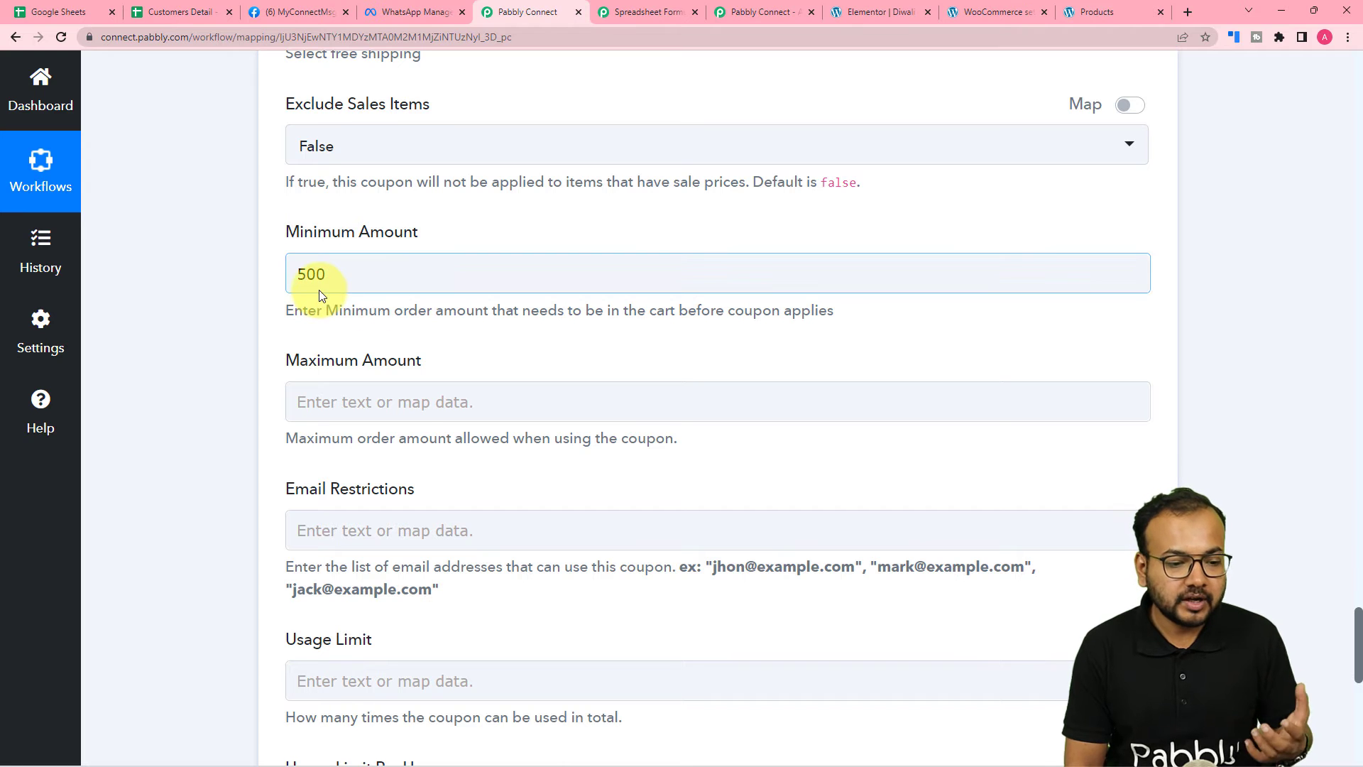
{"action": "scroll", "coordinate": [398, 341], "scroll_direction": "down", "scroll_amount": 1}
{"action": "left_click", "coordinate": [461, 323]}
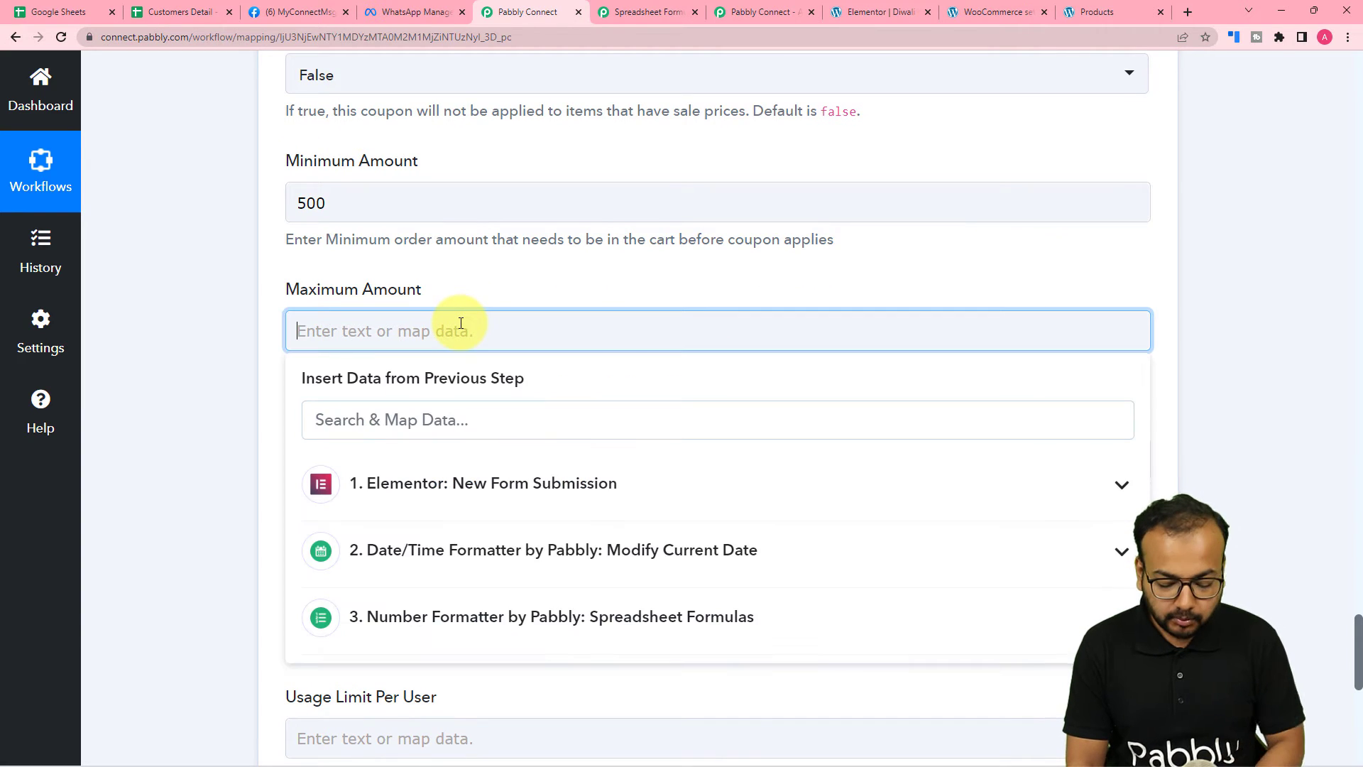
{"action": "type", "text": "5000"}
{"action": "left_click", "coordinate": [472, 283]}
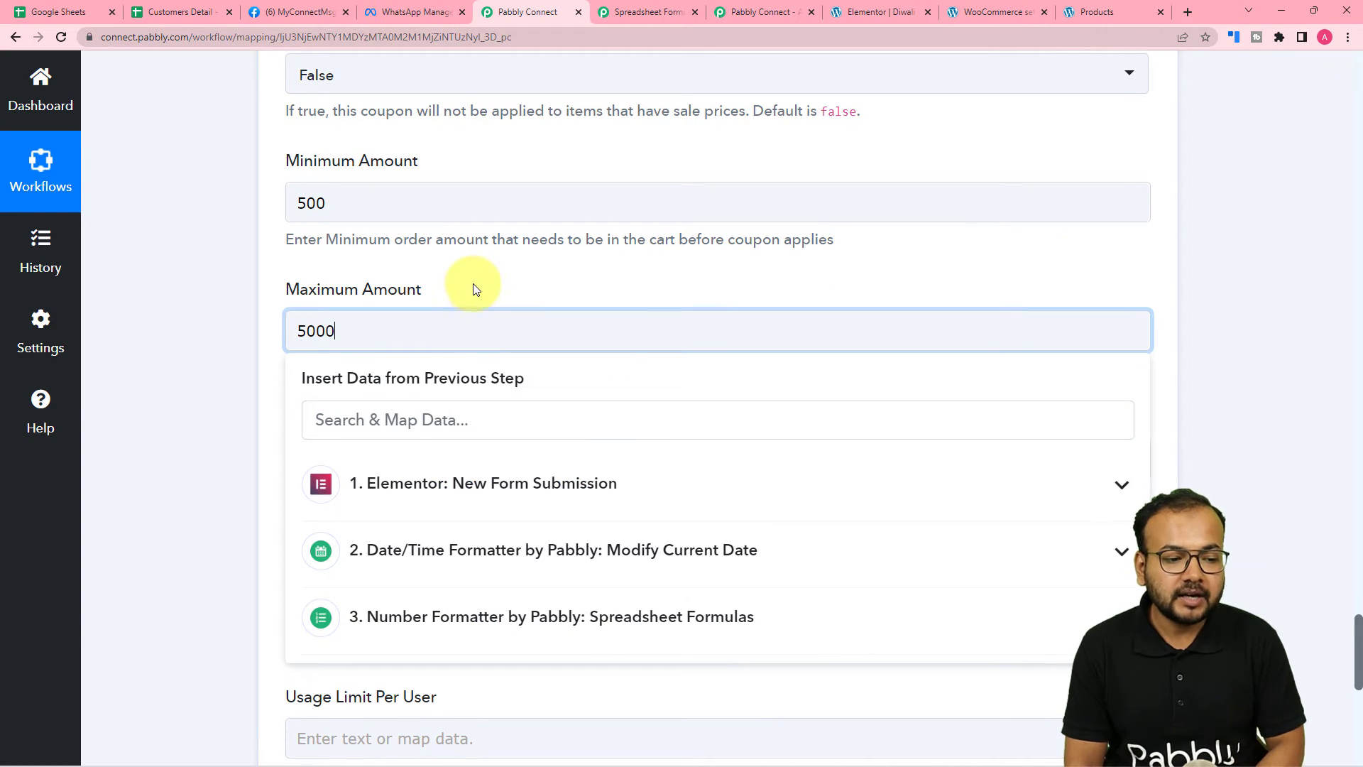
Step: Set the coupon's total usage limit and usage limit per user to 1, and save the action with a test request
{"action": "scroll", "coordinate": [629, 287], "scroll_direction": "down", "scroll_amount": 2}
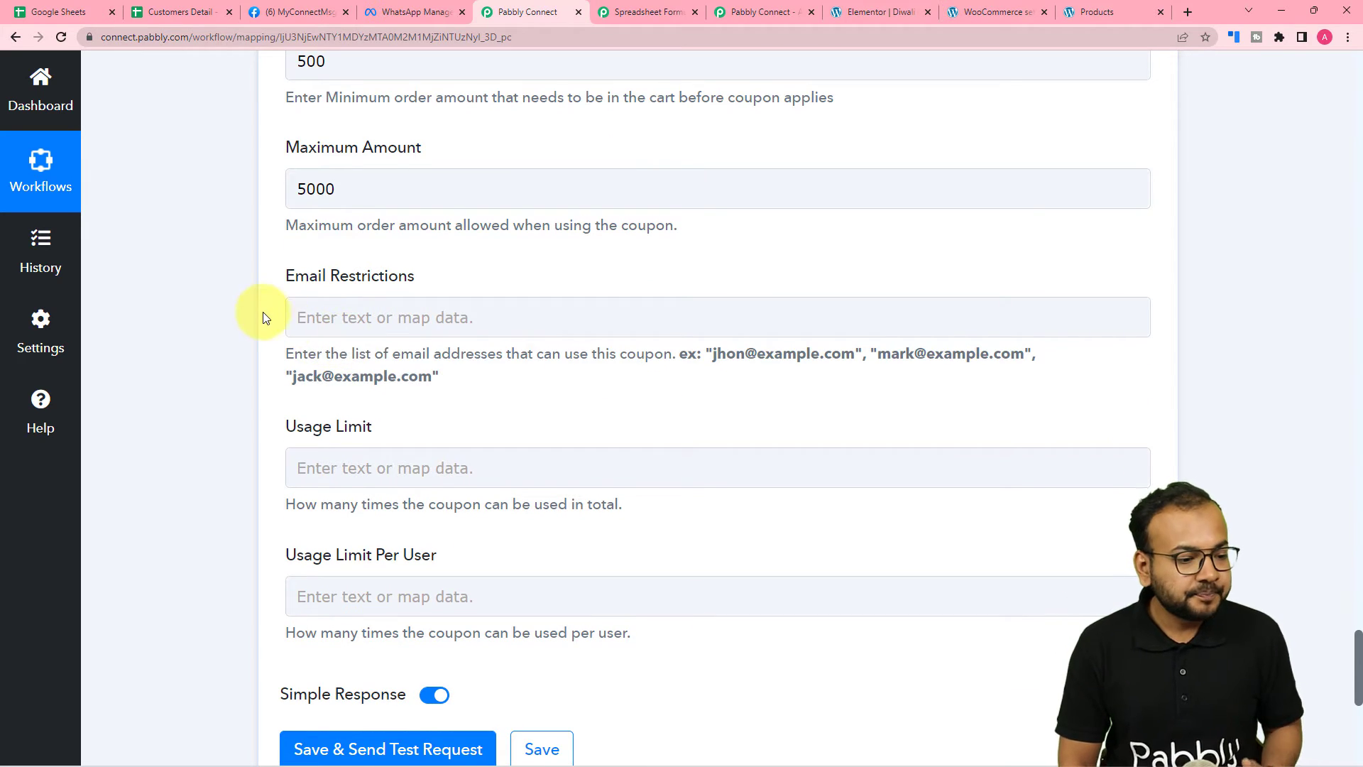
{"action": "scroll", "coordinate": [481, 289], "scroll_direction": "down", "scroll_amount": 1}
{"action": "scroll", "coordinate": [531, 279], "scroll_direction": "down", "scroll_amount": 2}
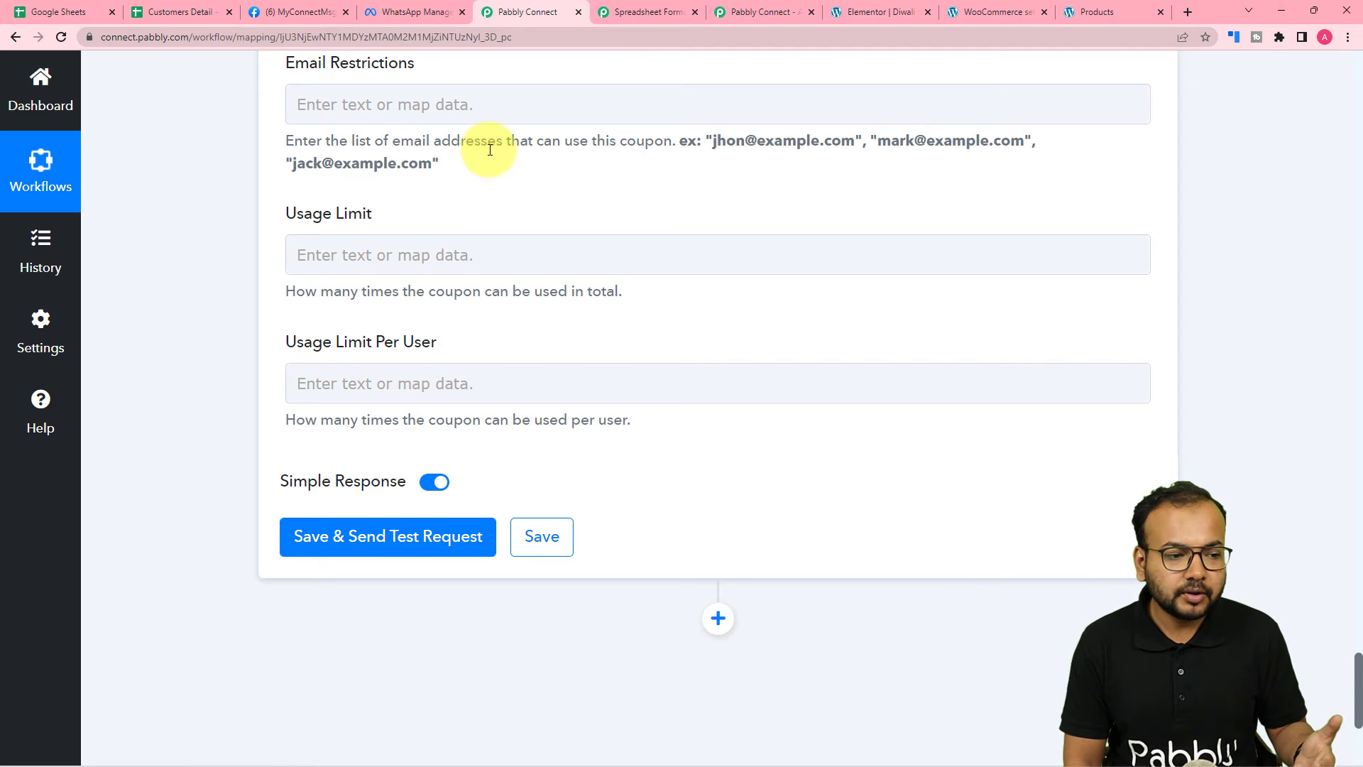
{"action": "scroll", "coordinate": [456, 117], "scroll_direction": "down", "scroll_amount": 1}
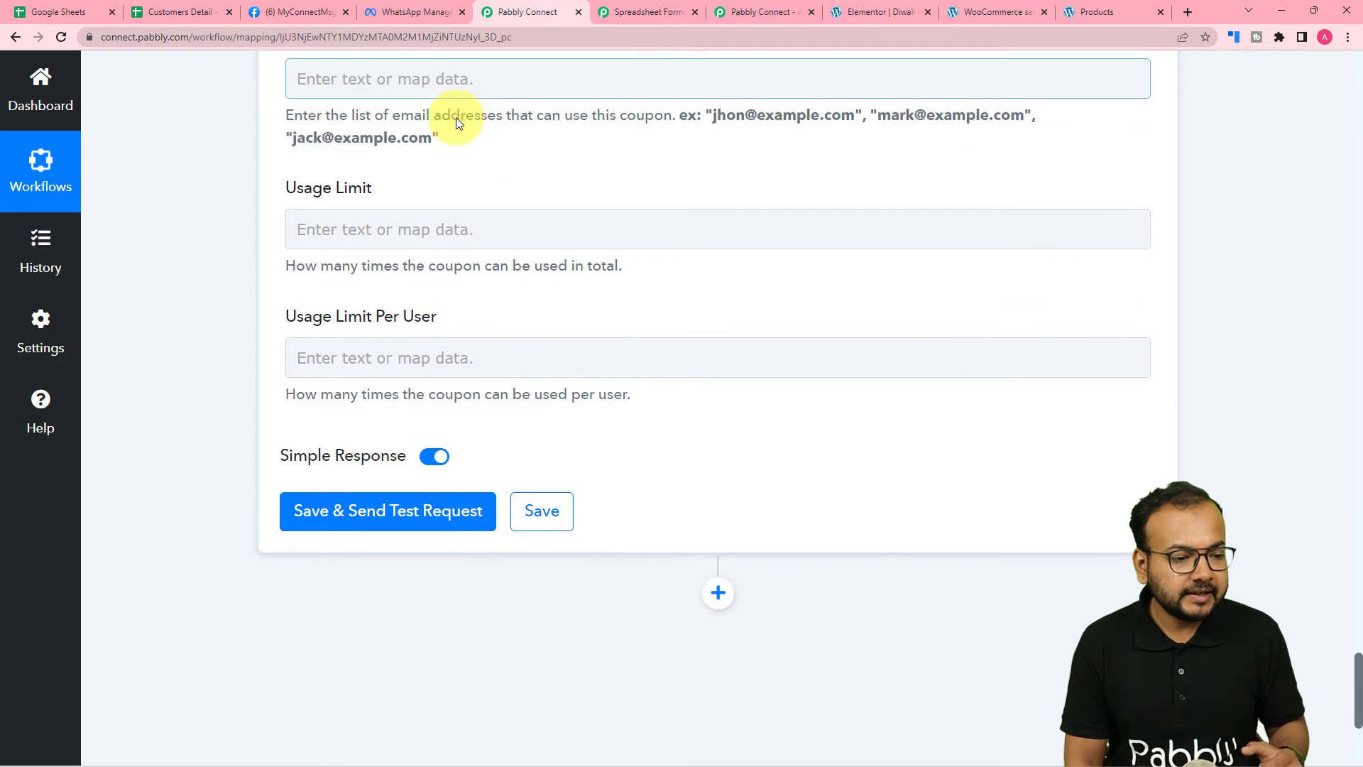
{"action": "left_click", "coordinate": [395, 177]}
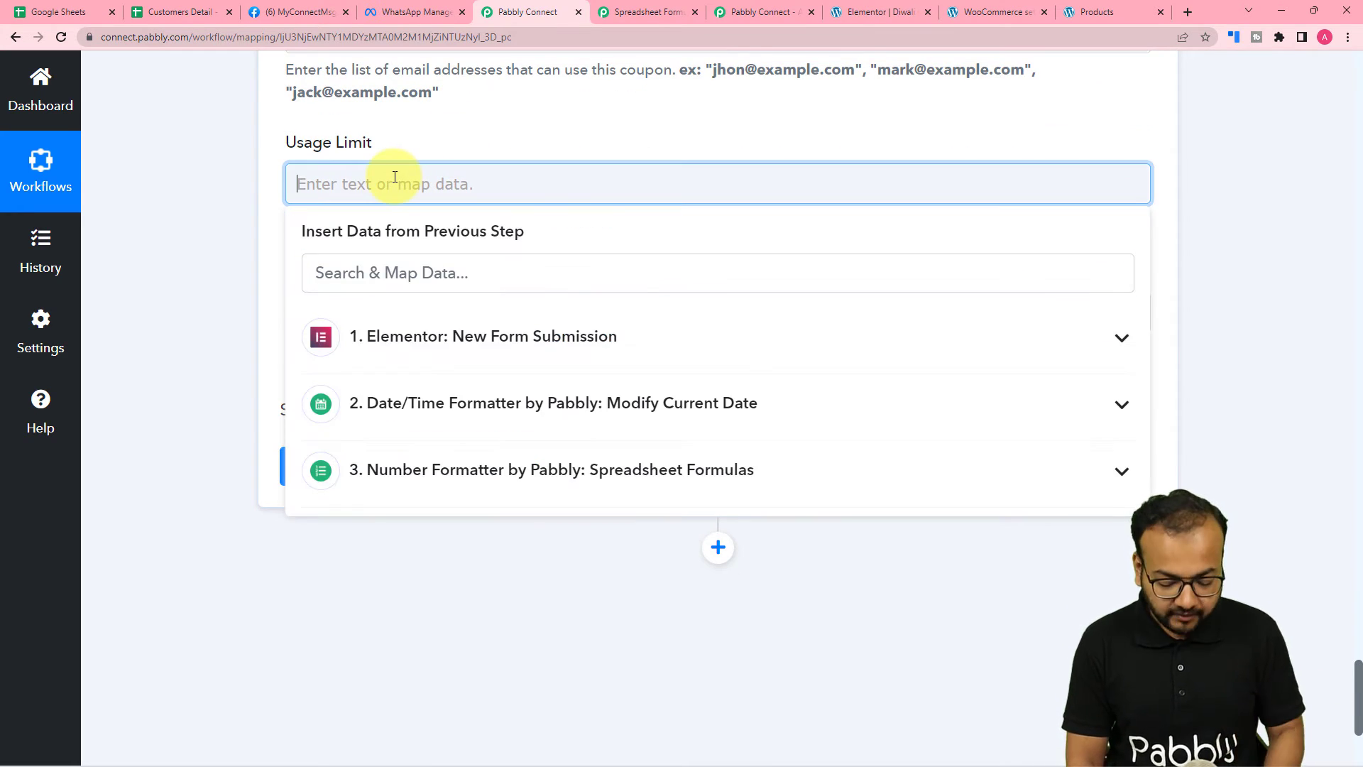
{"action": "left_click", "coordinate": [482, 120]}
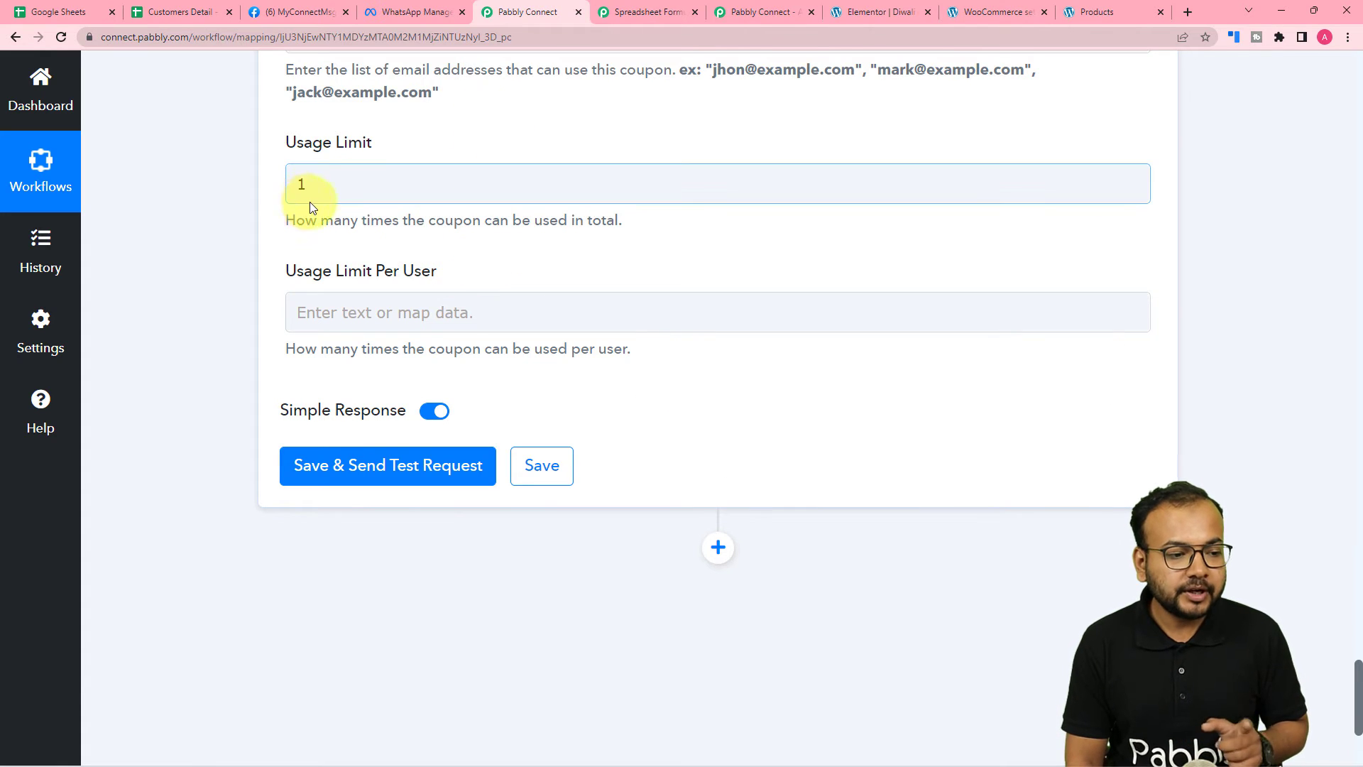
{"action": "left_click", "coordinate": [431, 303]}
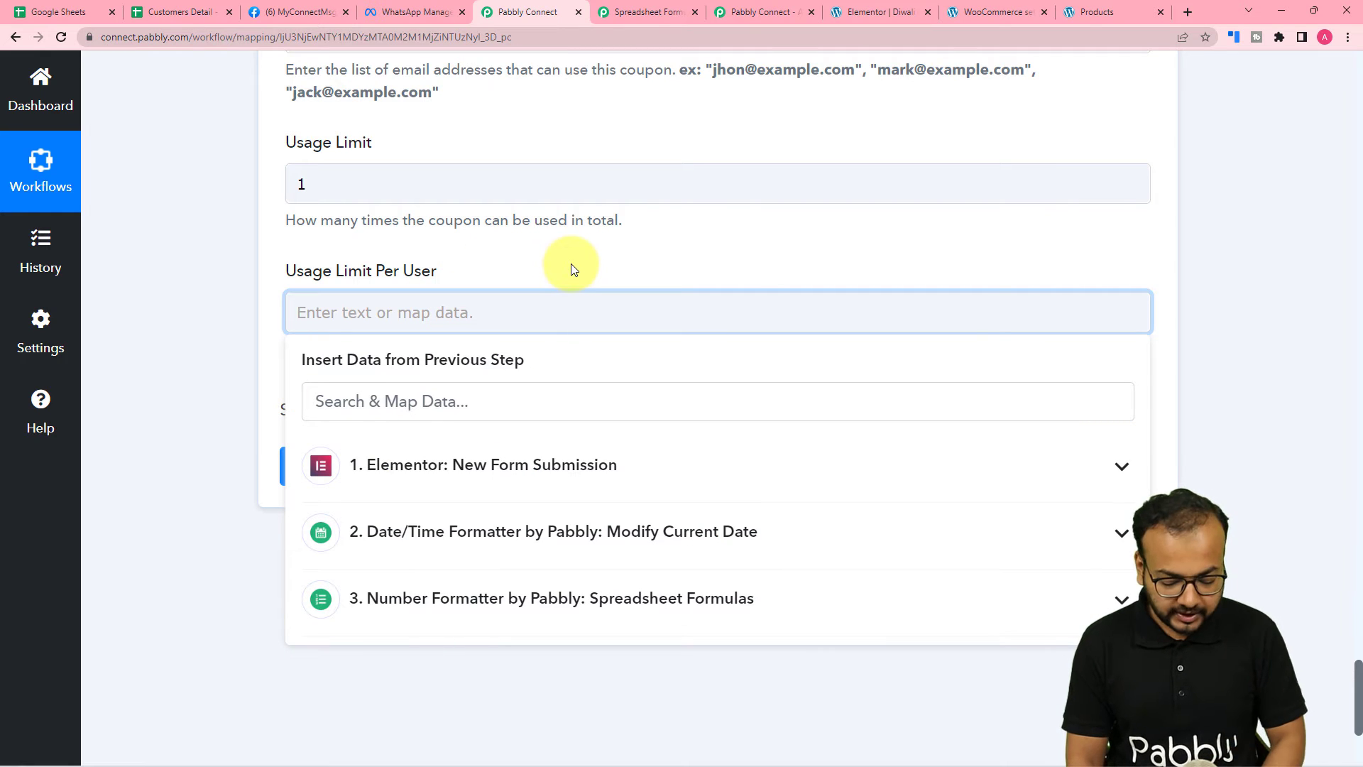
{"action": "type", "text": "1"}
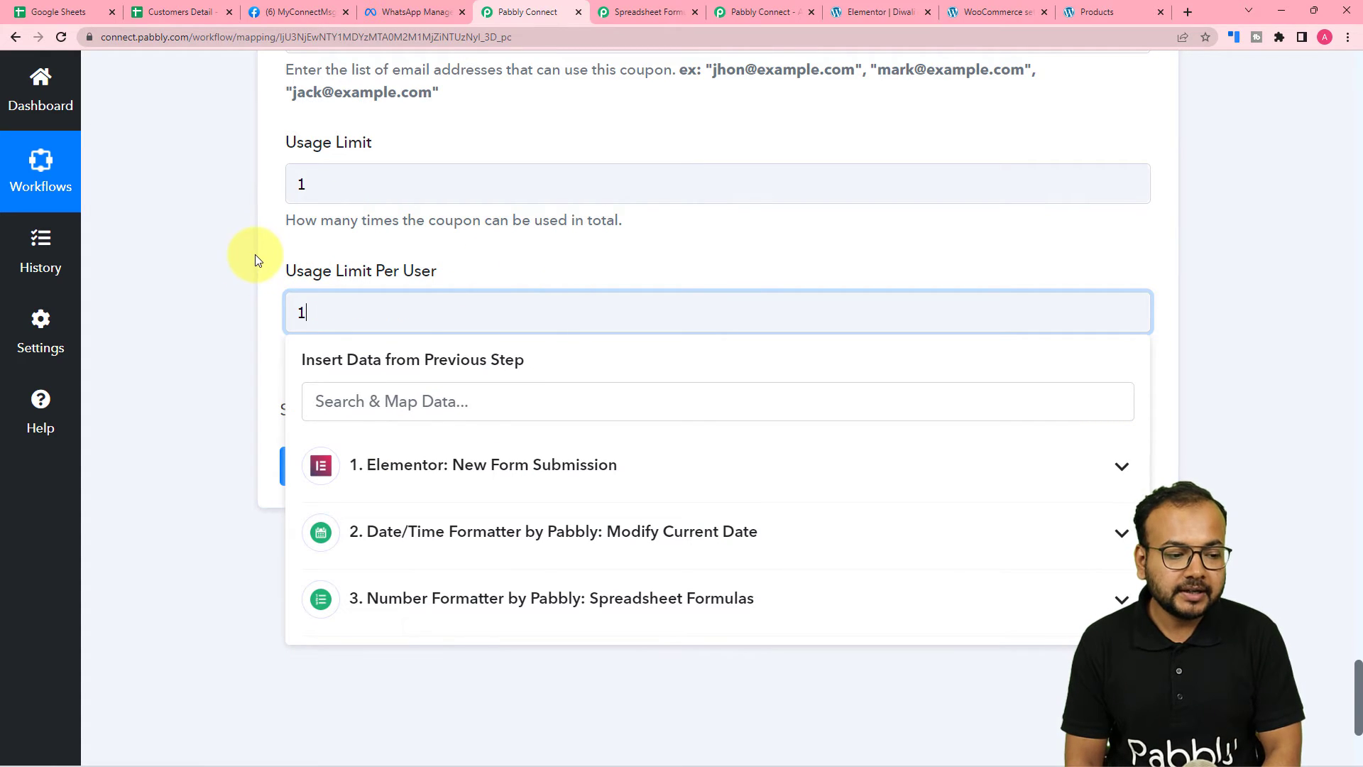
{"action": "left_click", "coordinate": [208, 292]}
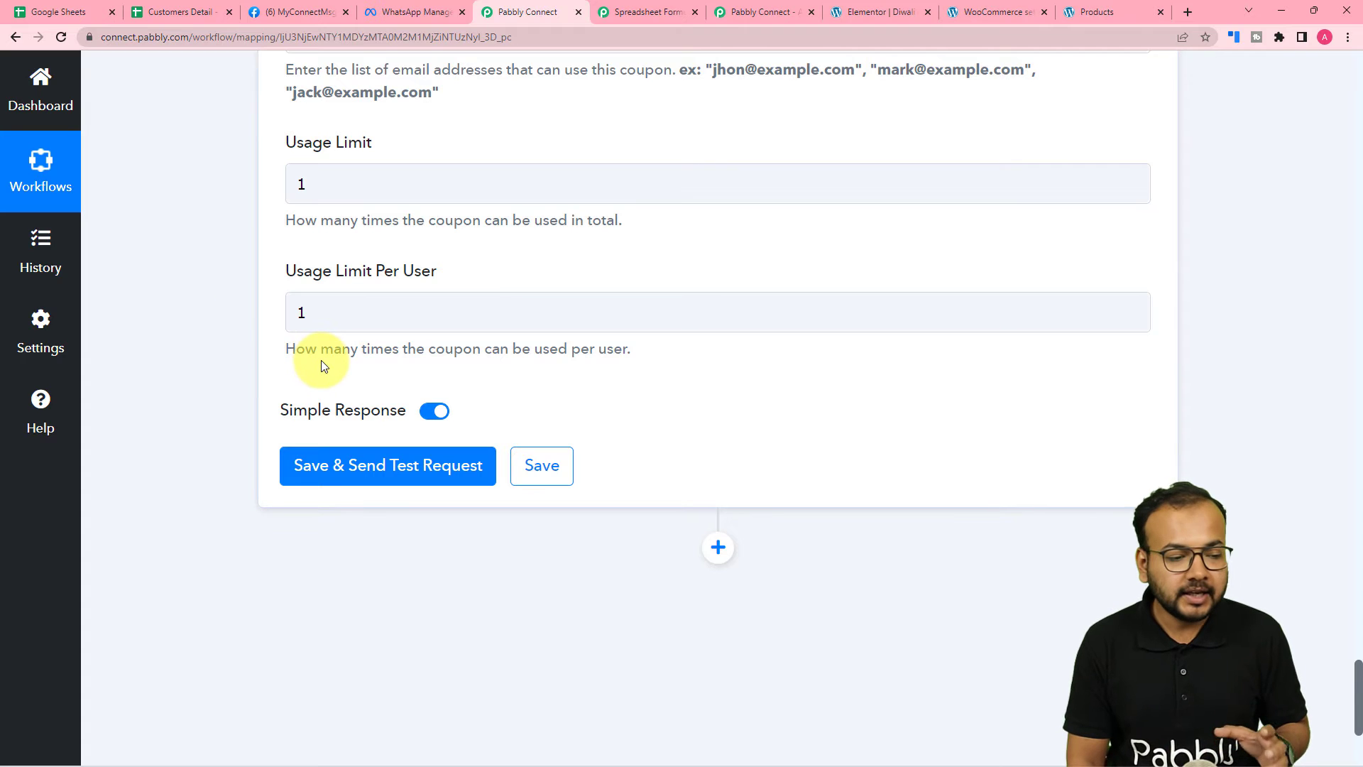
{"action": "left_click", "coordinate": [349, 474]}
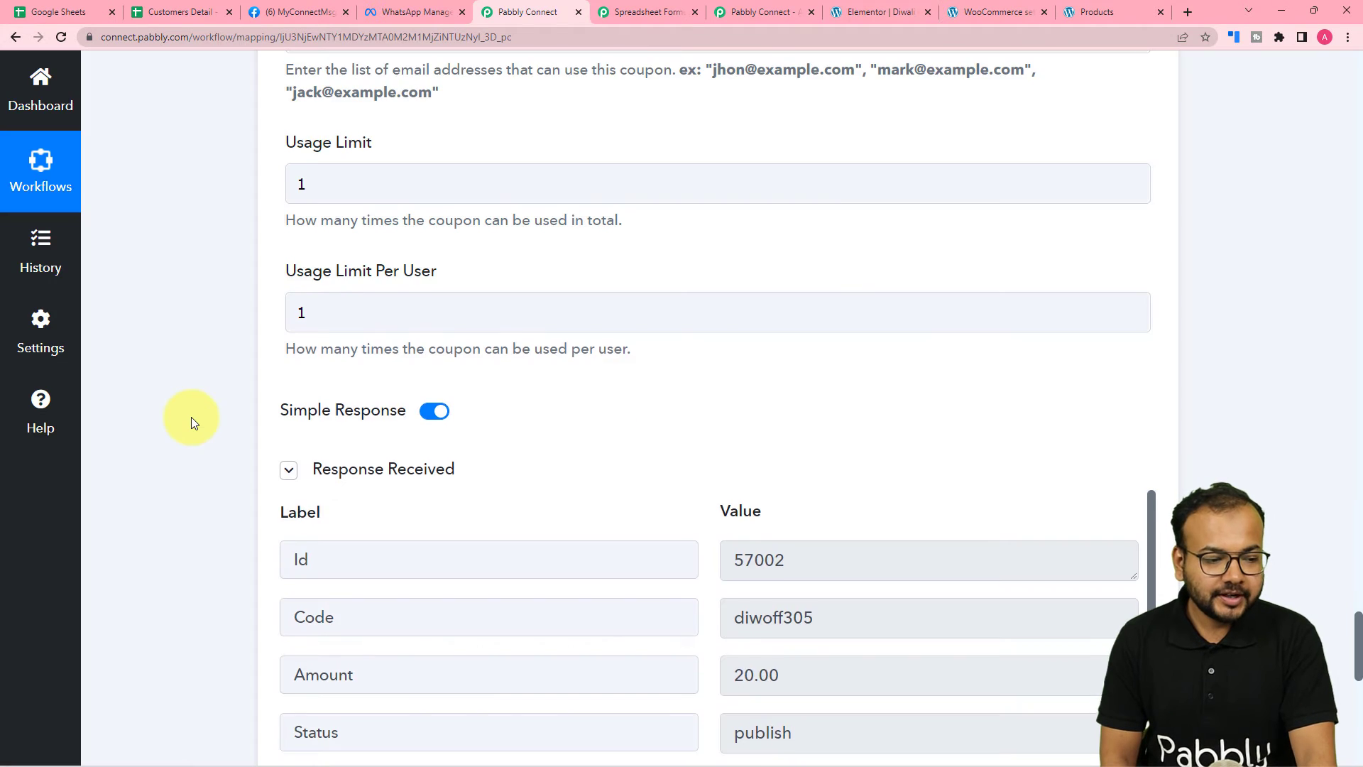
Step: Review the created coupon's test response and the Diwali coupons sheet in the Customers Detail spreadsheet
{"action": "scroll", "coordinate": [190, 416], "scroll_direction": "down", "scroll_amount": 5}
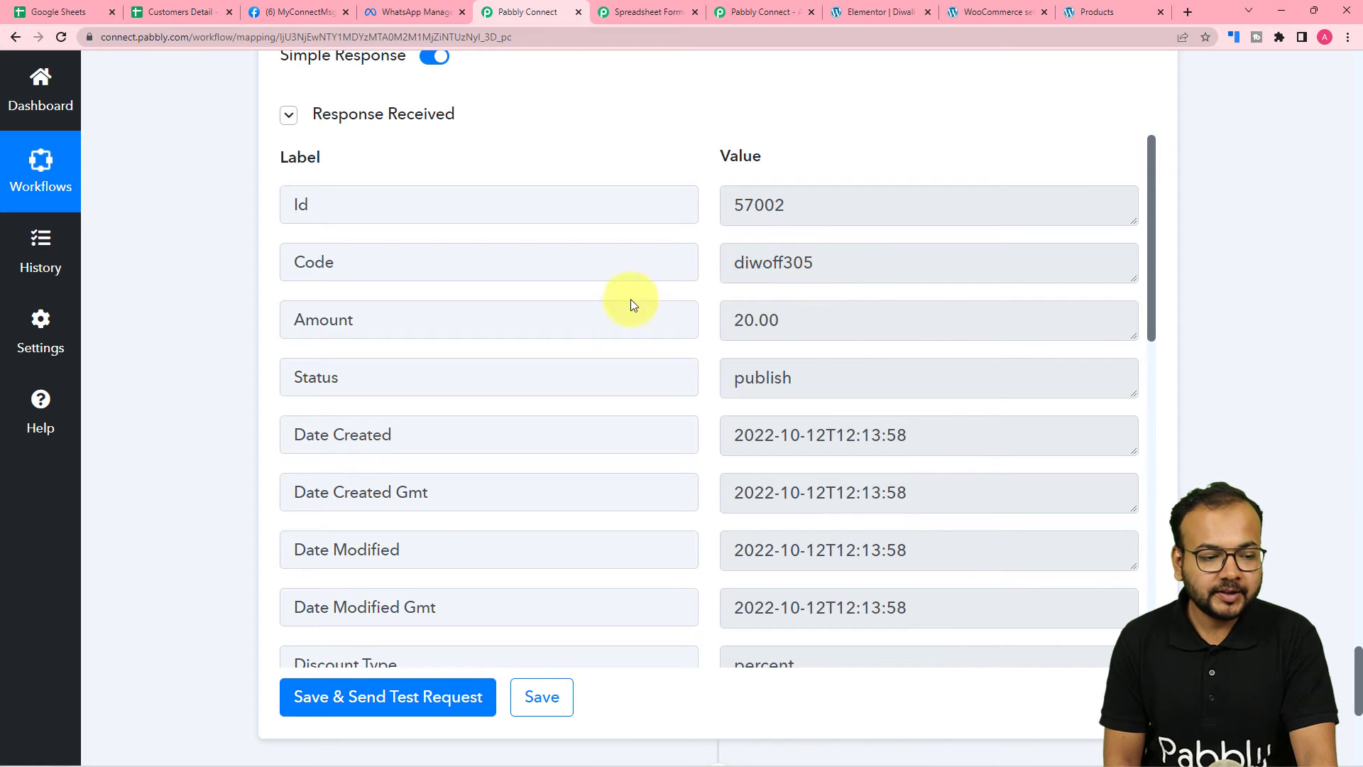
{"action": "scroll", "coordinate": [419, 335], "scroll_direction": "down", "scroll_amount": 6}
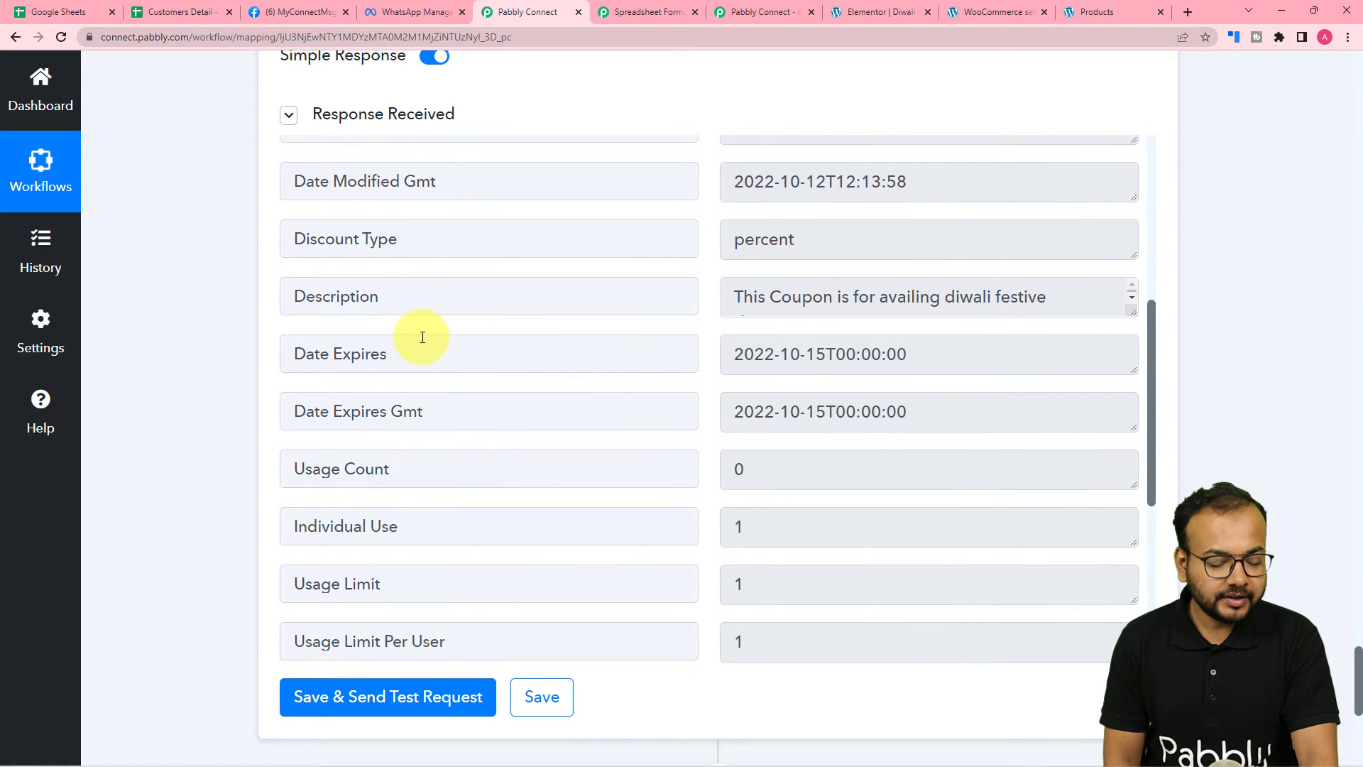
{"action": "scroll", "coordinate": [211, 355], "scroll_direction": "down", "scroll_amount": 6}
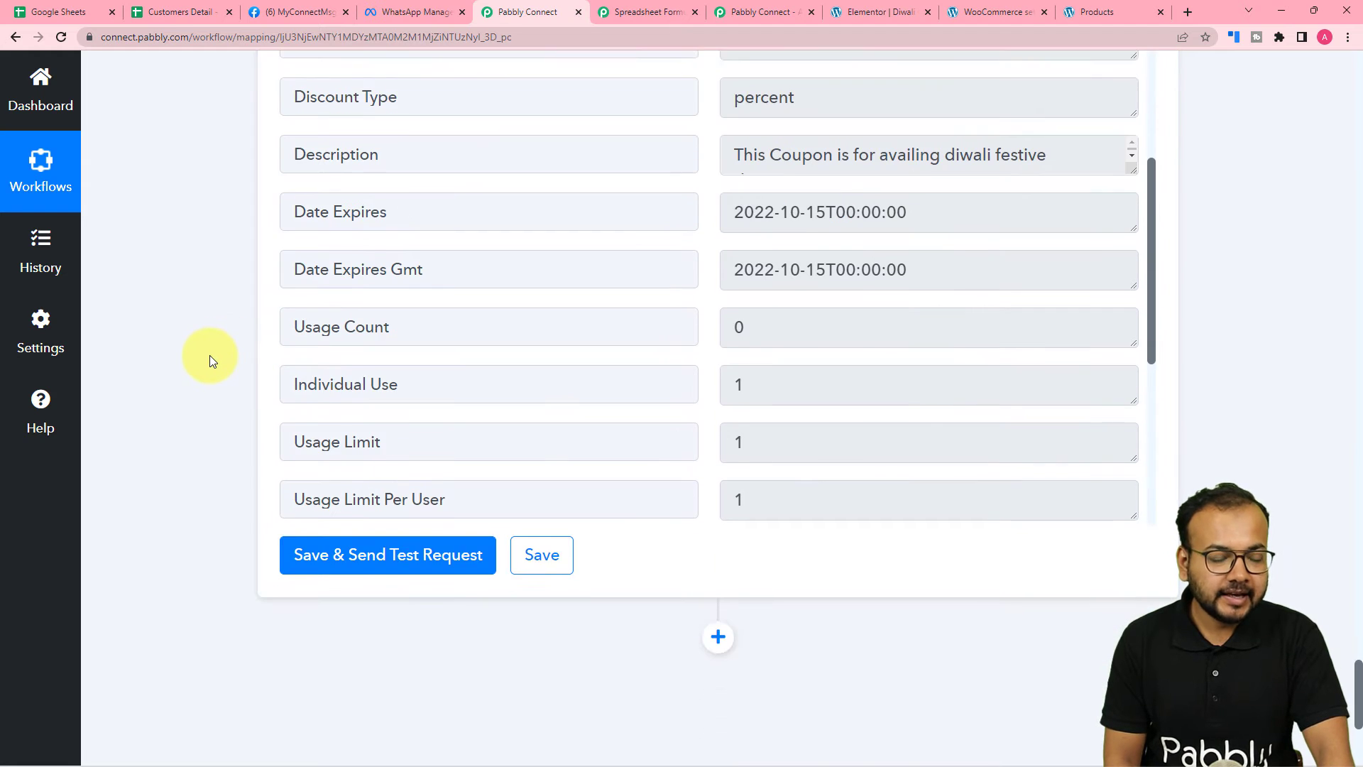
{"action": "scroll", "coordinate": [210, 356], "scroll_direction": "down", "scroll_amount": 1}
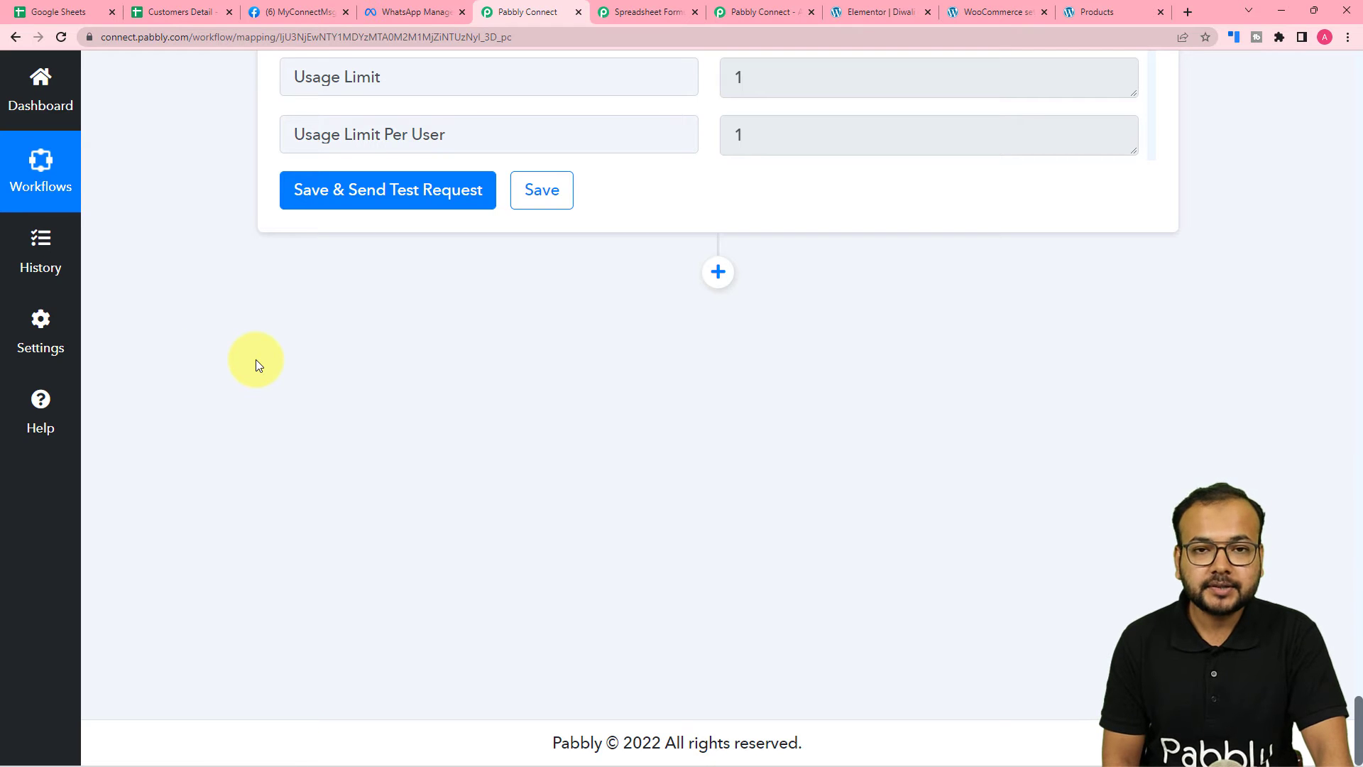
{"action": "left_click", "coordinate": [191, 14]}
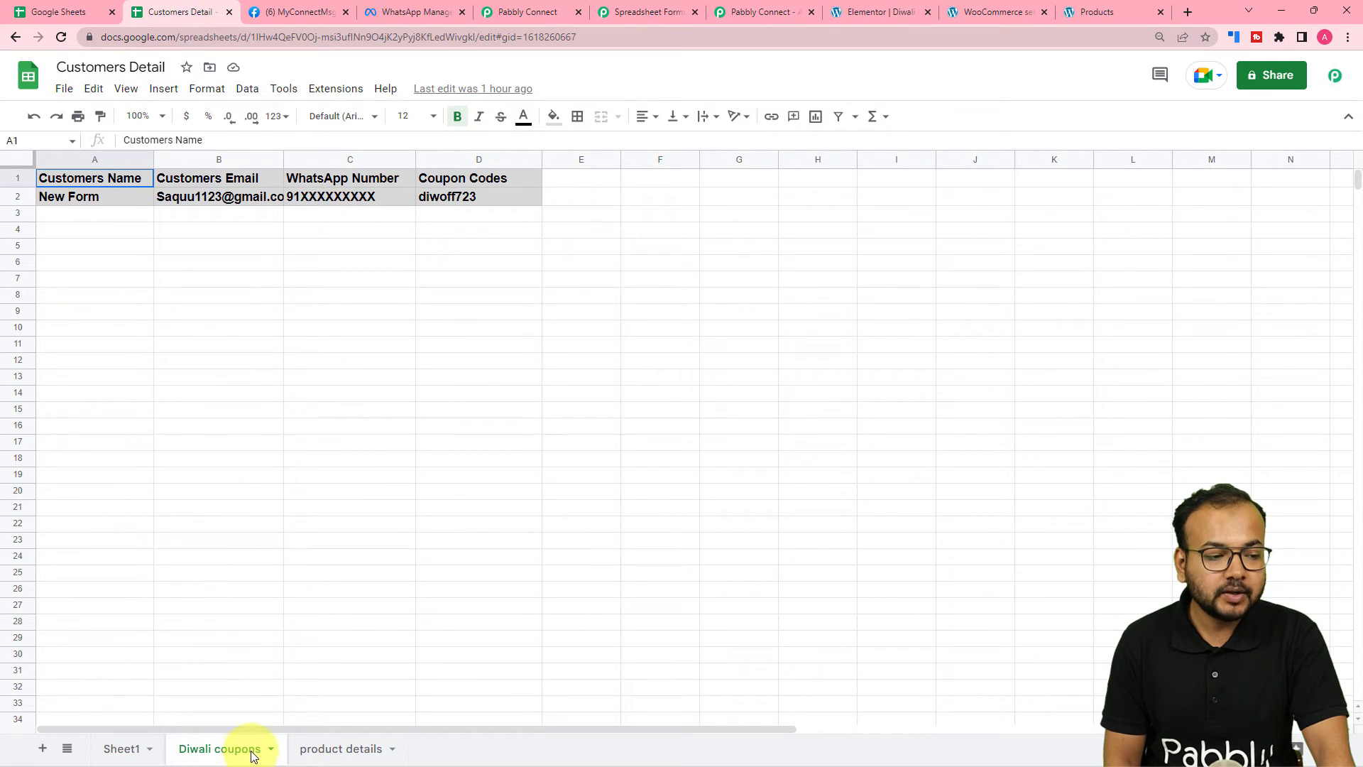
{"action": "left_click", "coordinate": [128, 218]}
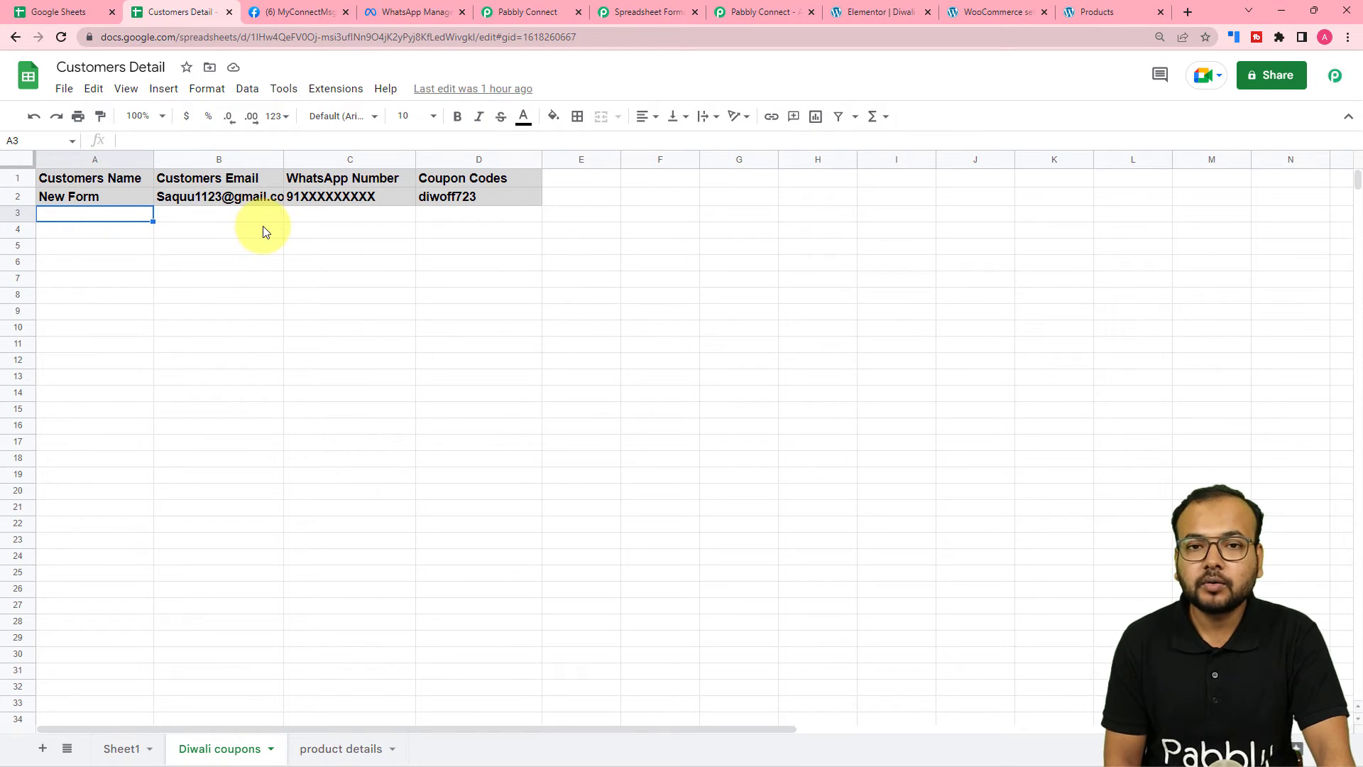
Step: Add a Google Sheets action to the end of the Pabbly Connect workflow with the Add New Row event
{"action": "left_click", "coordinate": [528, 13]}
{"action": "left_click", "coordinate": [718, 290]}
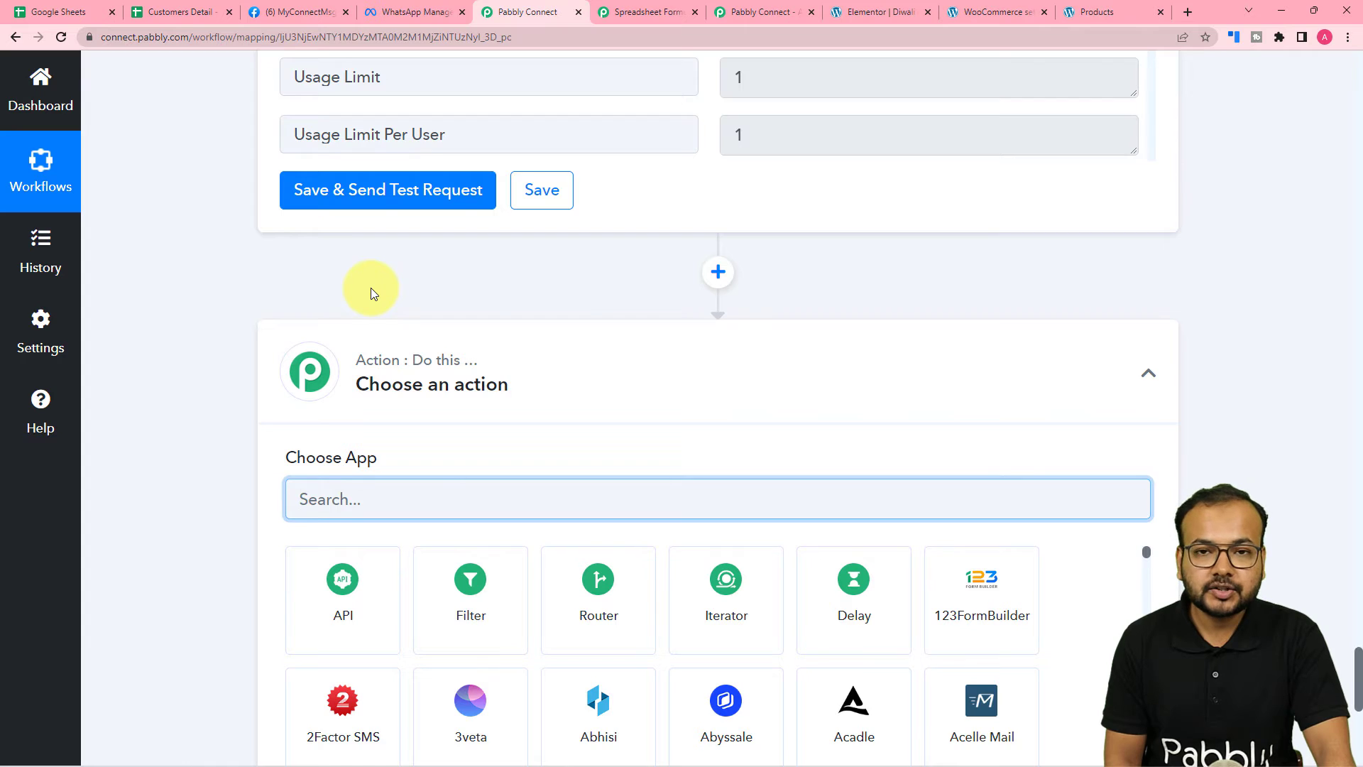
{"action": "type", "text": "goo"}
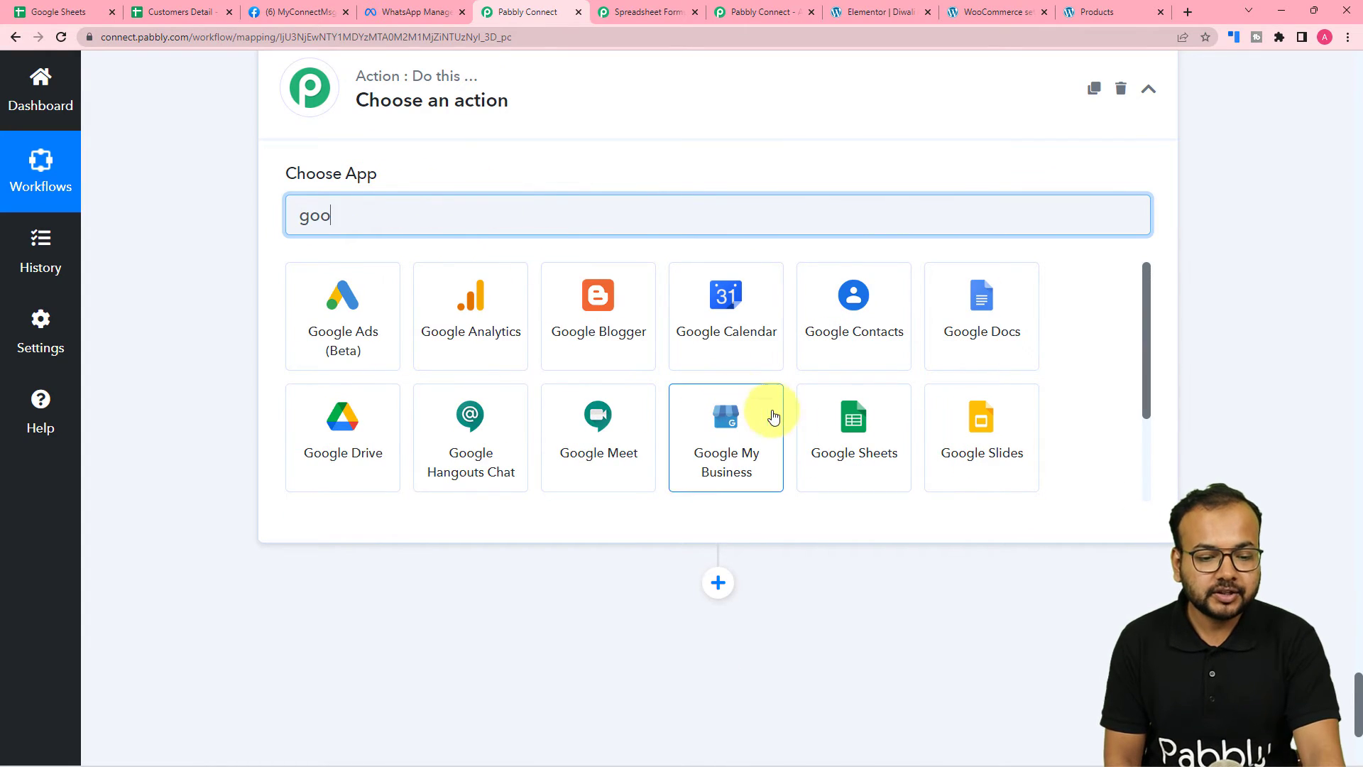
{"action": "left_click", "coordinate": [742, 409]}
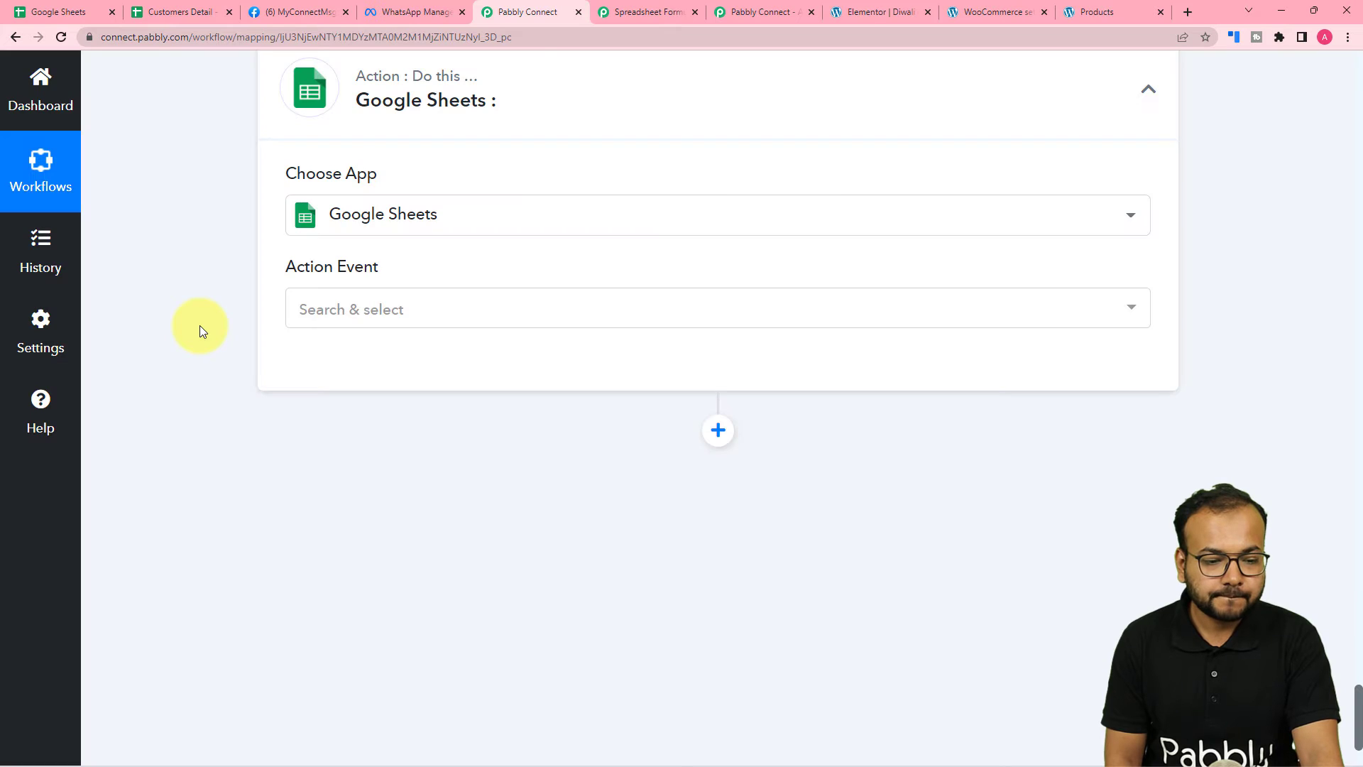
{"action": "left_click", "coordinate": [365, 317]}
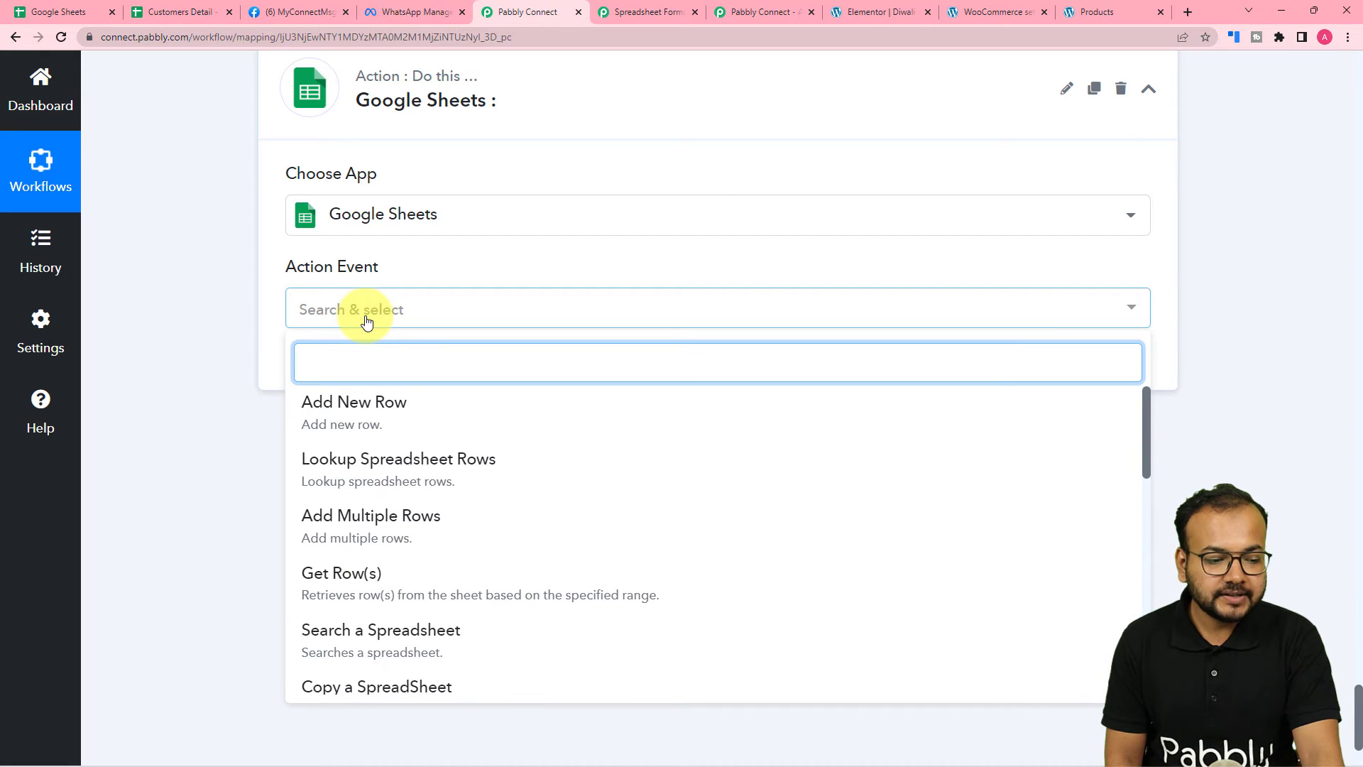
{"action": "left_click", "coordinate": [400, 422]}
Step: Connect the action through a new Google Sheets connection, choosing the Pabbly Google account and granting Pabbly Connect Sheets access
{"action": "left_click", "coordinate": [307, 380]}
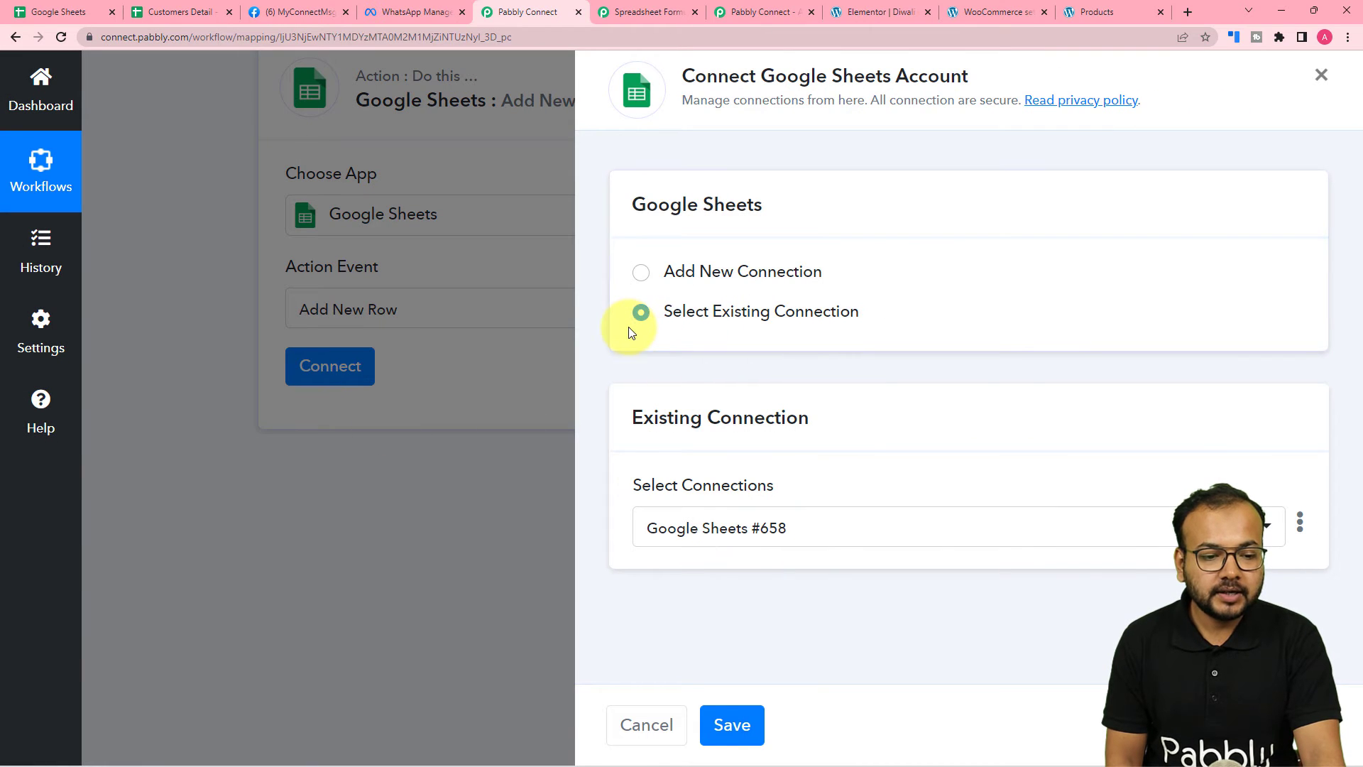
{"action": "left_click", "coordinate": [642, 277]}
{"action": "left_click", "coordinate": [711, 508]}
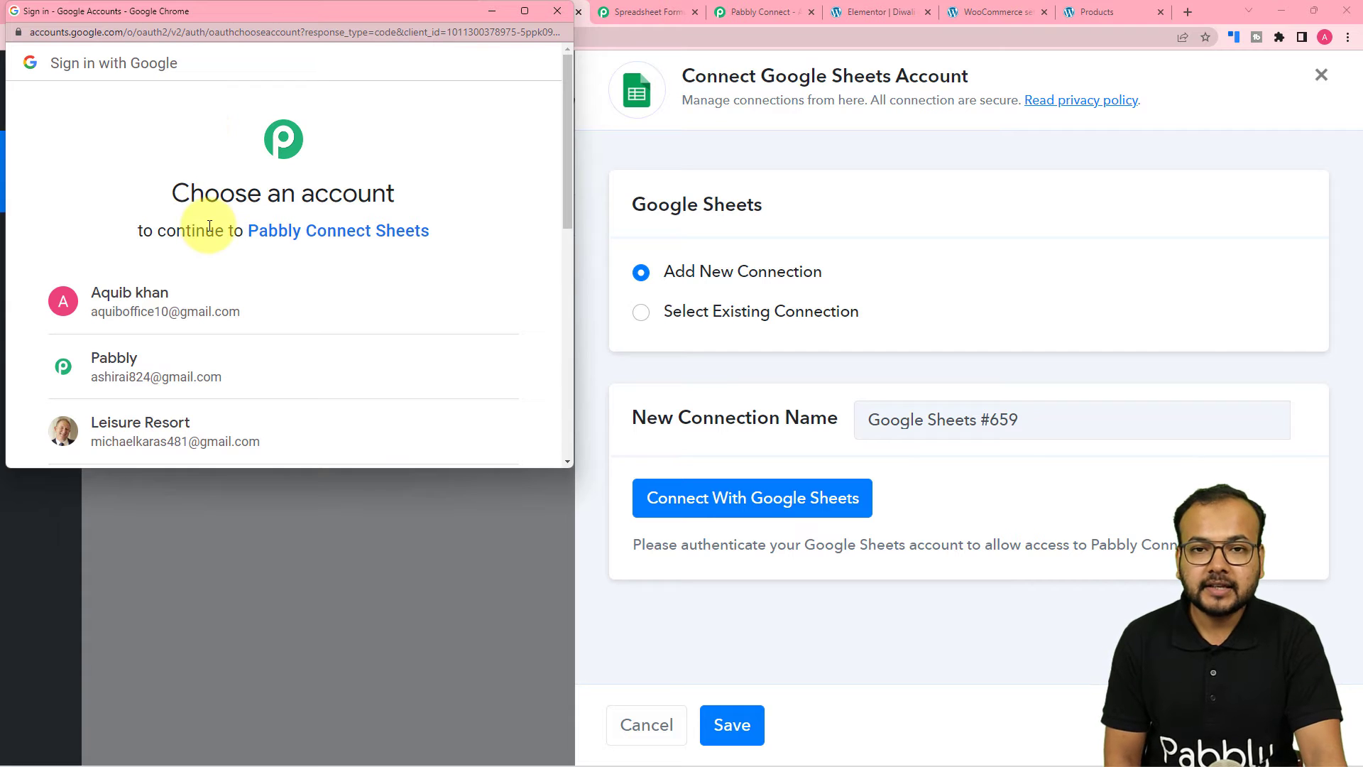
{"action": "left_click", "coordinate": [213, 377]}
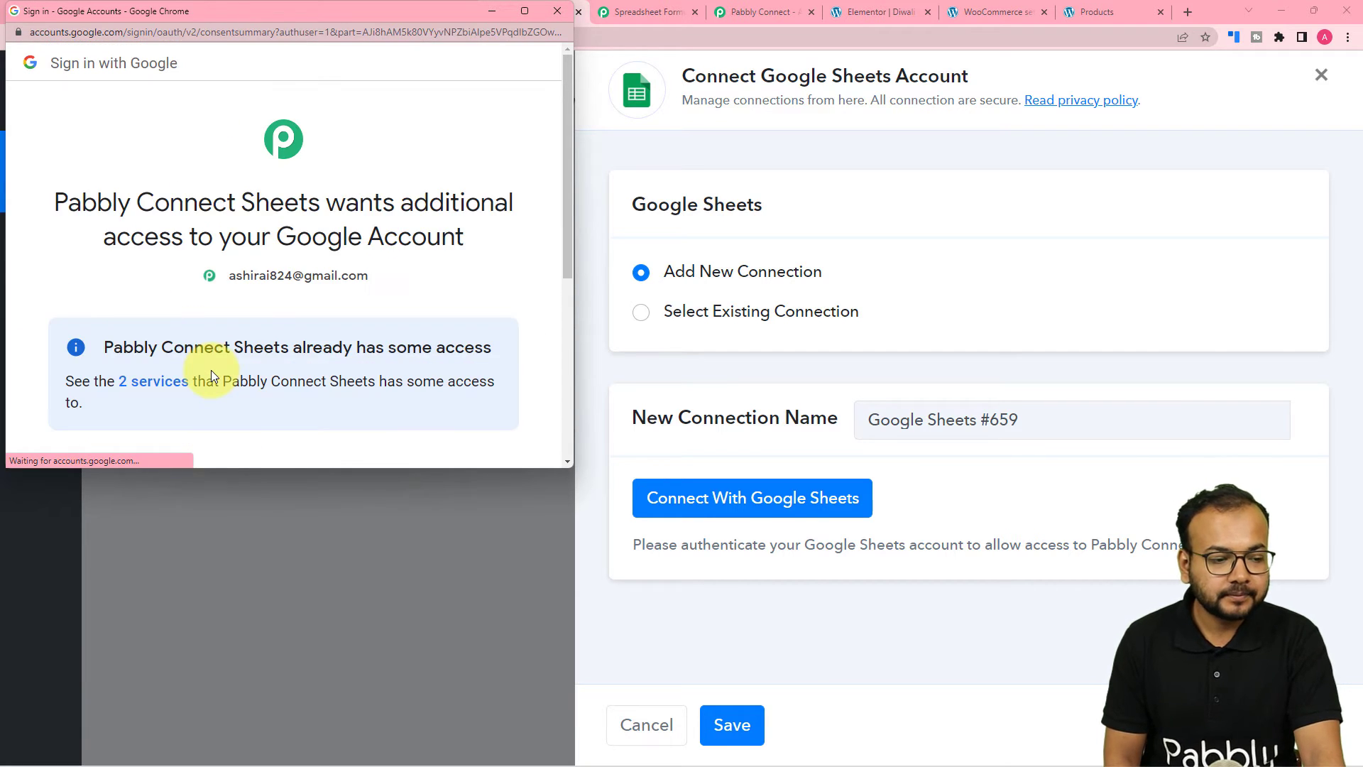
{"action": "scroll", "coordinate": [223, 294], "scroll_direction": "down", "scroll_amount": 1}
{"action": "scroll", "coordinate": [222, 294], "scroll_direction": "down", "scroll_amount": 3}
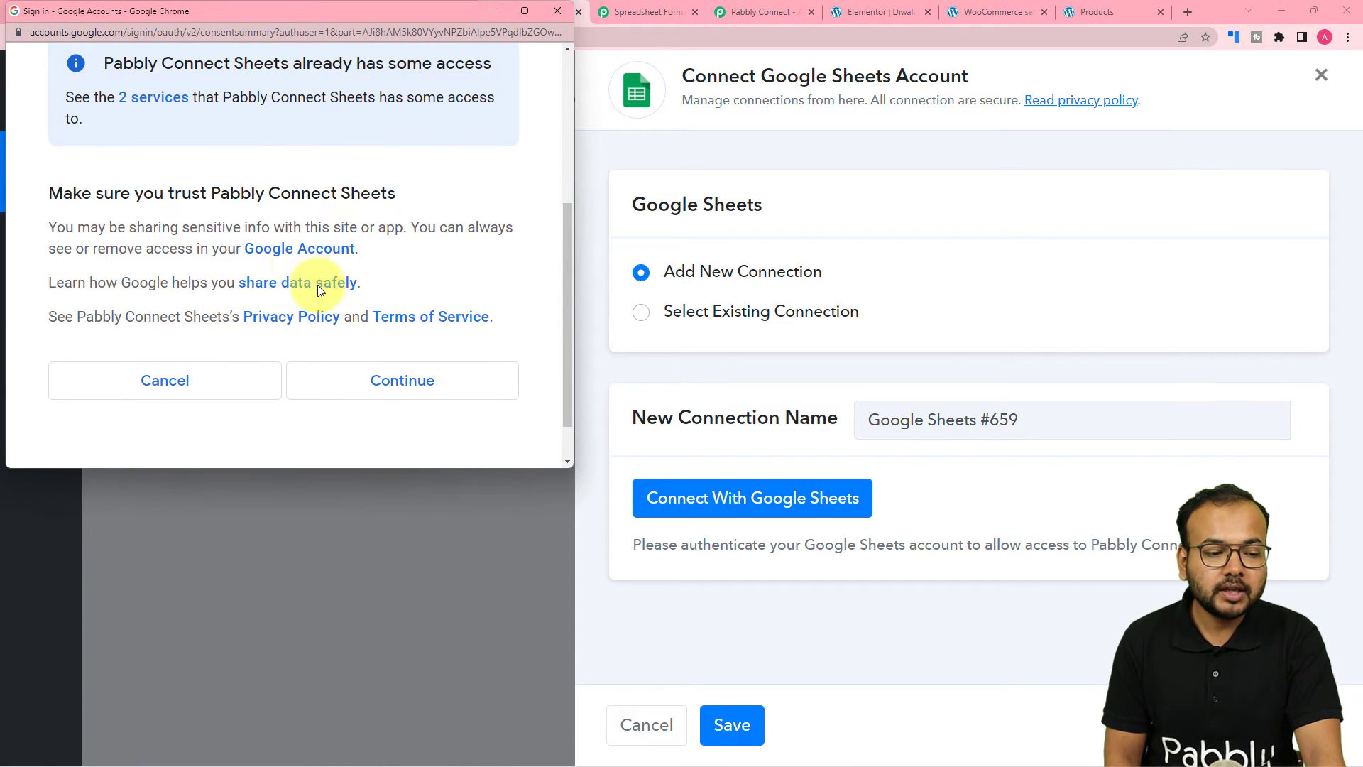
{"action": "left_click", "coordinate": [389, 391]}
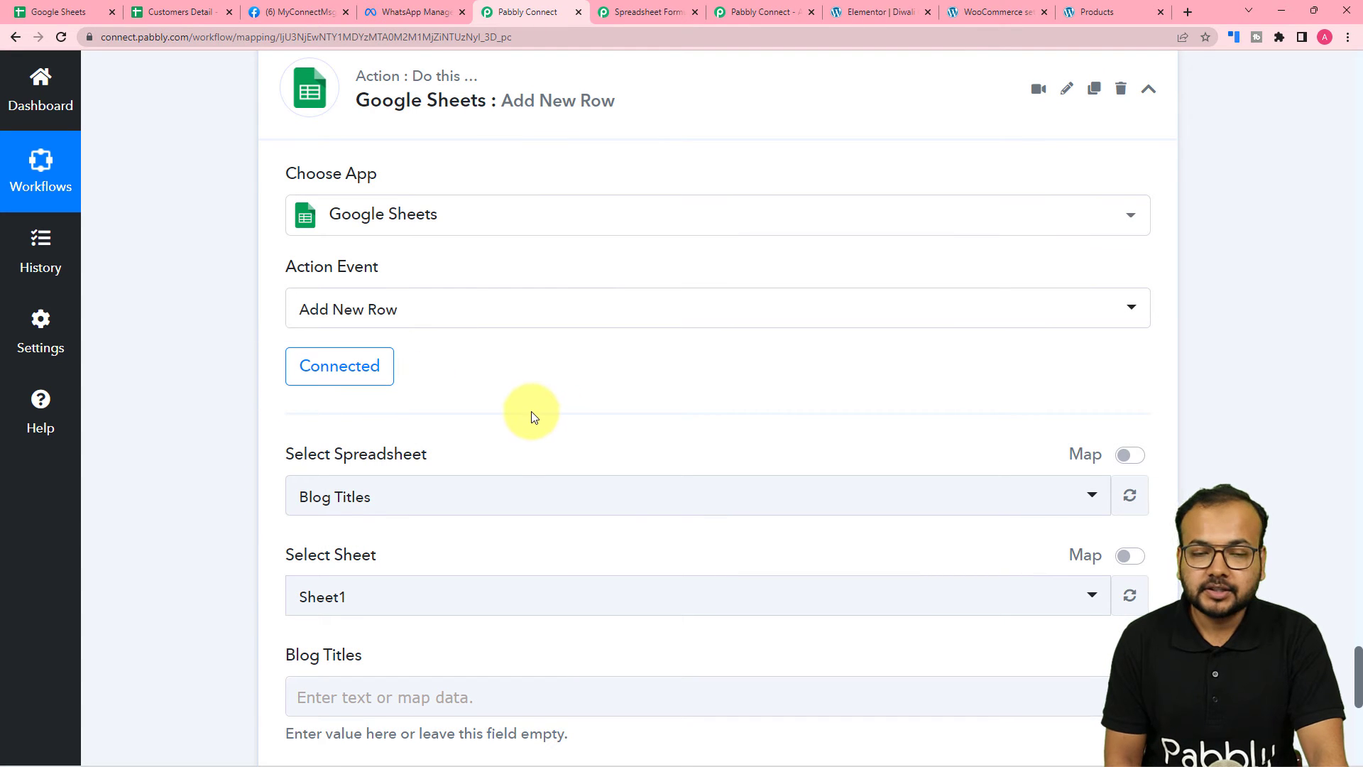
Step: Choose the Customers Detail spreadsheet and its Diwali coupons sheet as the destination for the new row
{"action": "scroll", "coordinate": [184, 403], "scroll_direction": "down", "scroll_amount": 3}
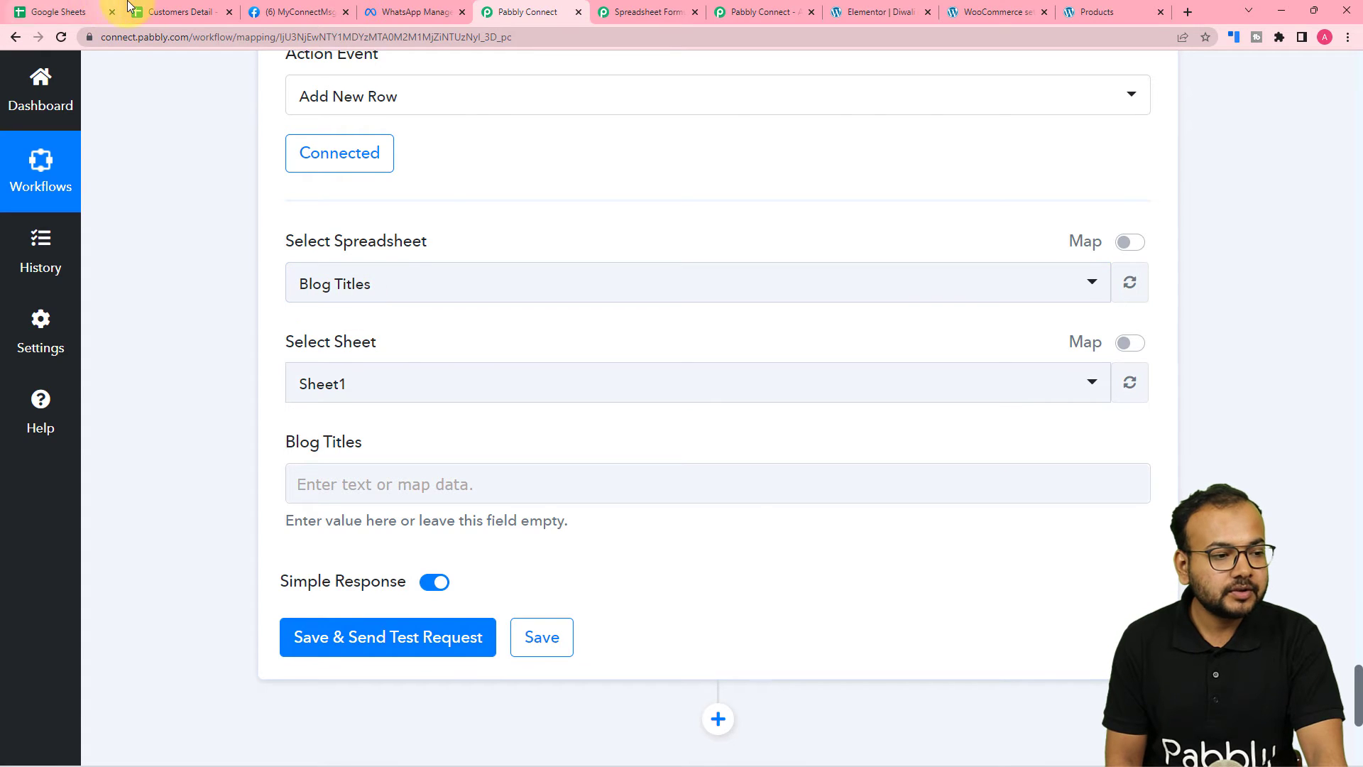
{"action": "left_click", "coordinate": [164, 12]}
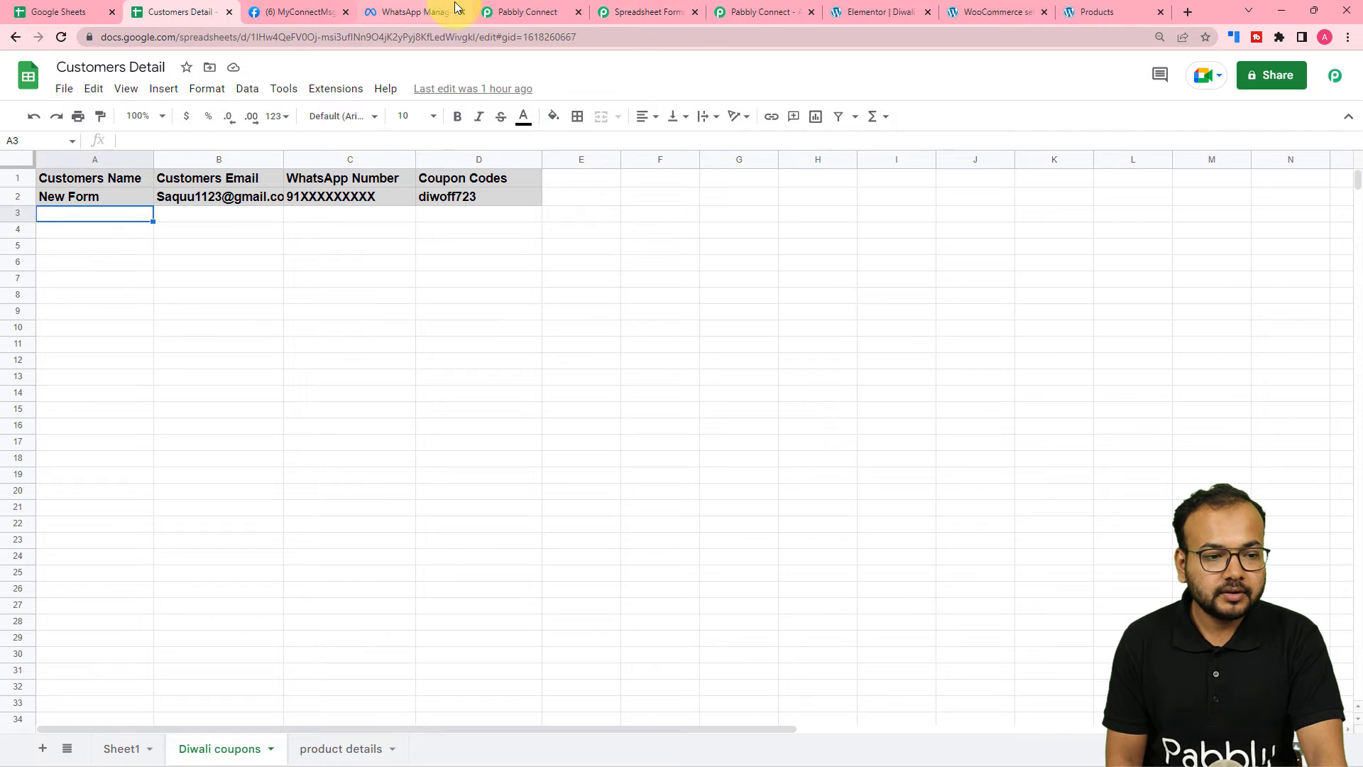
{"action": "left_click", "coordinate": [503, 12]}
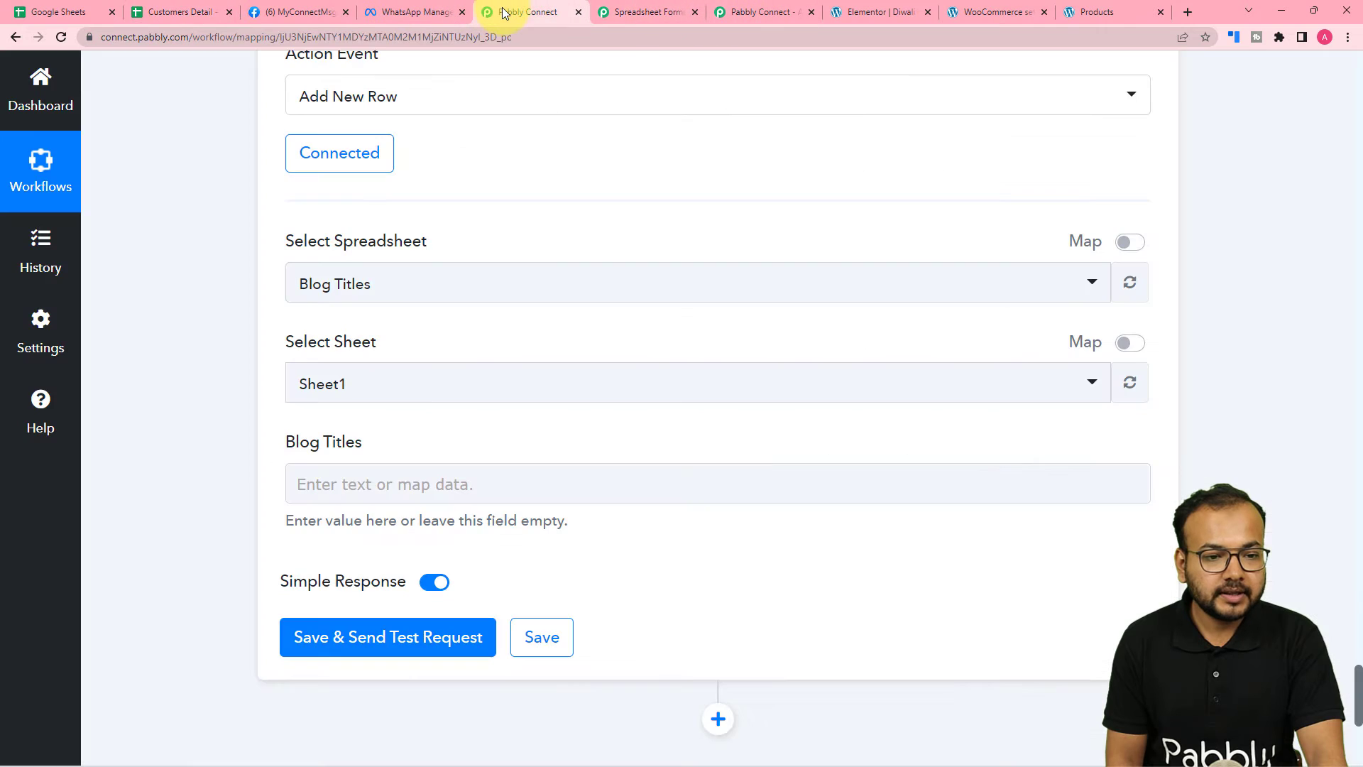
{"action": "left_click", "coordinate": [387, 294]}
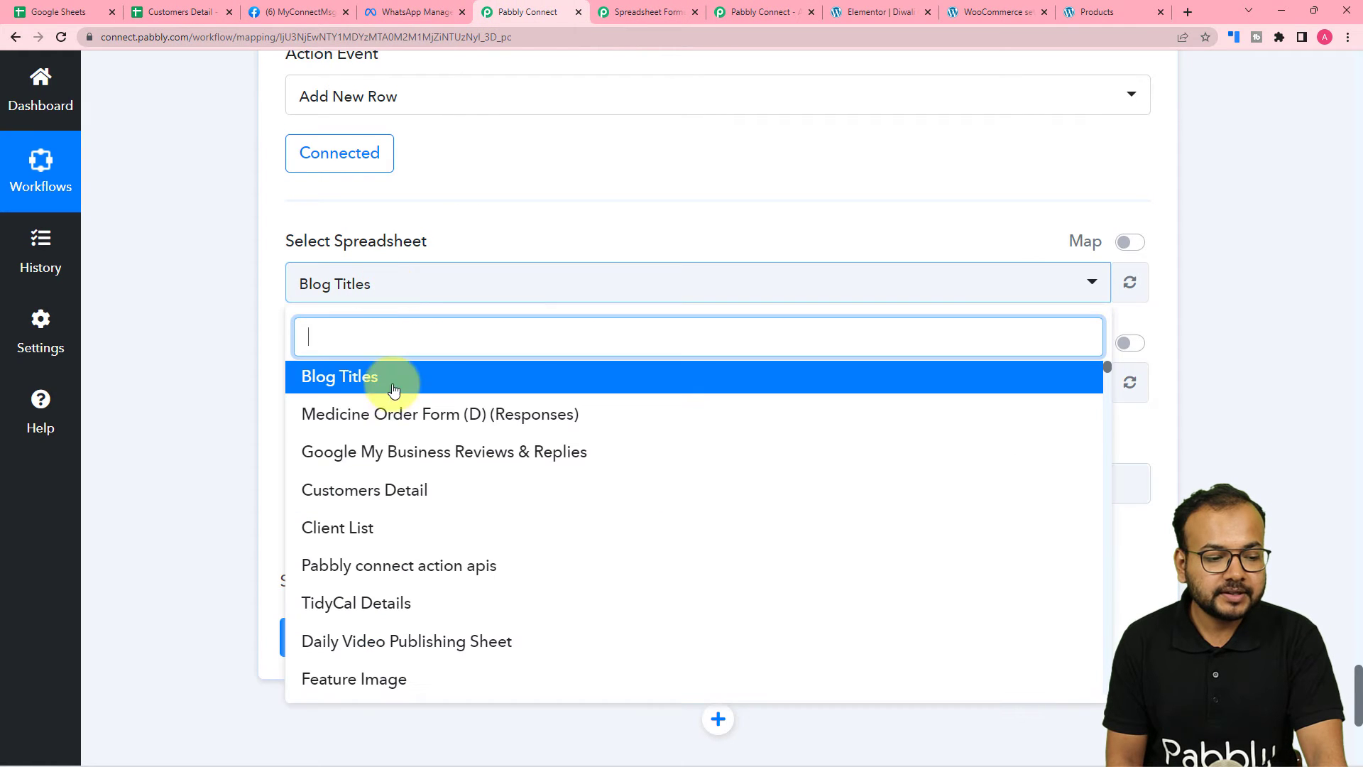
{"action": "left_click", "coordinate": [373, 495]}
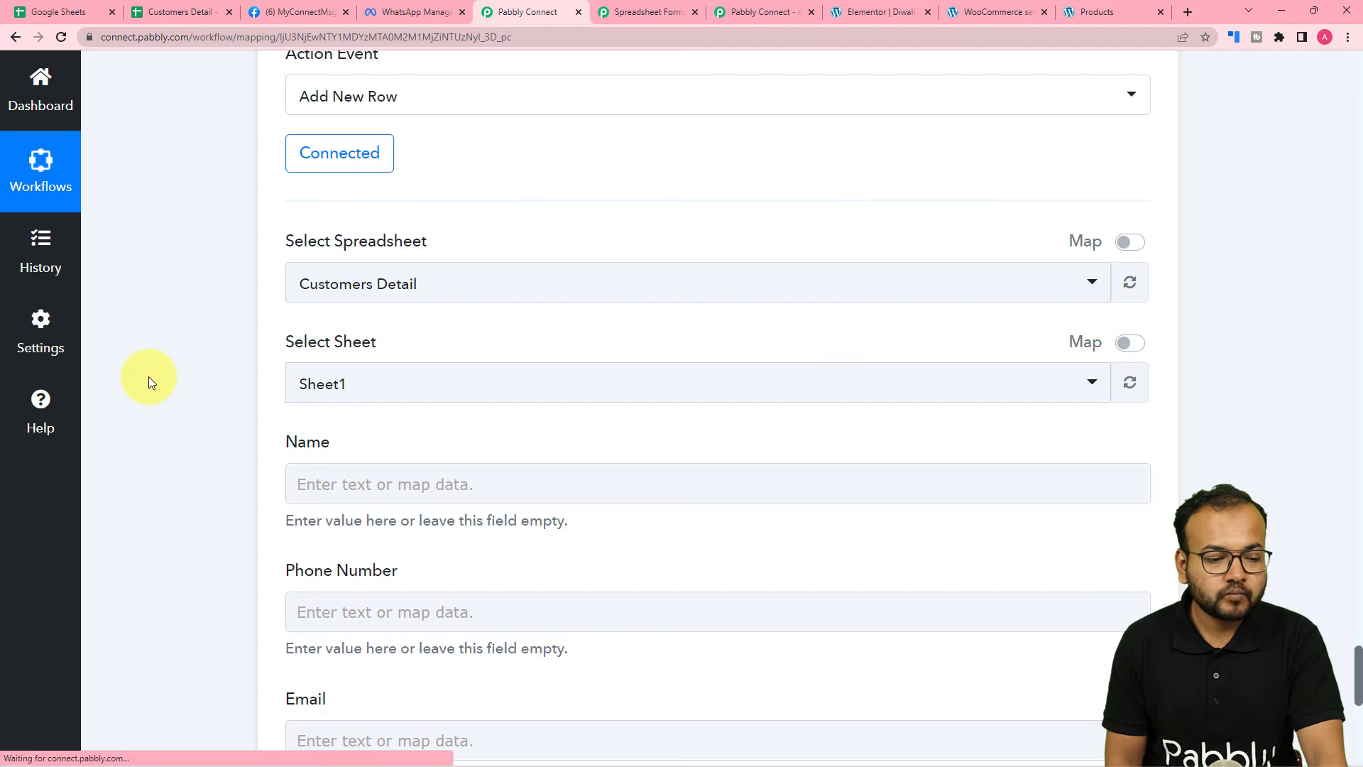
{"action": "scroll", "coordinate": [148, 377], "scroll_direction": "down", "scroll_amount": 3}
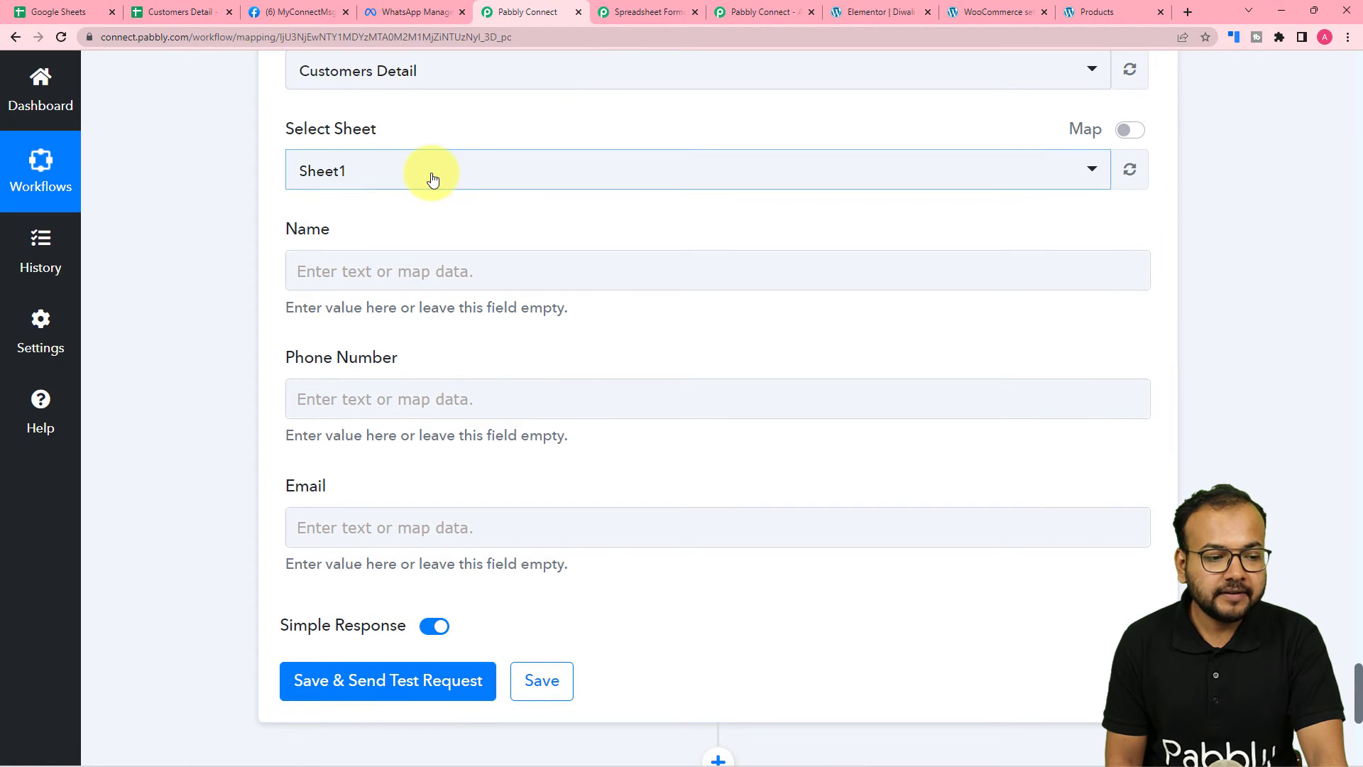
{"action": "left_click", "coordinate": [432, 179]}
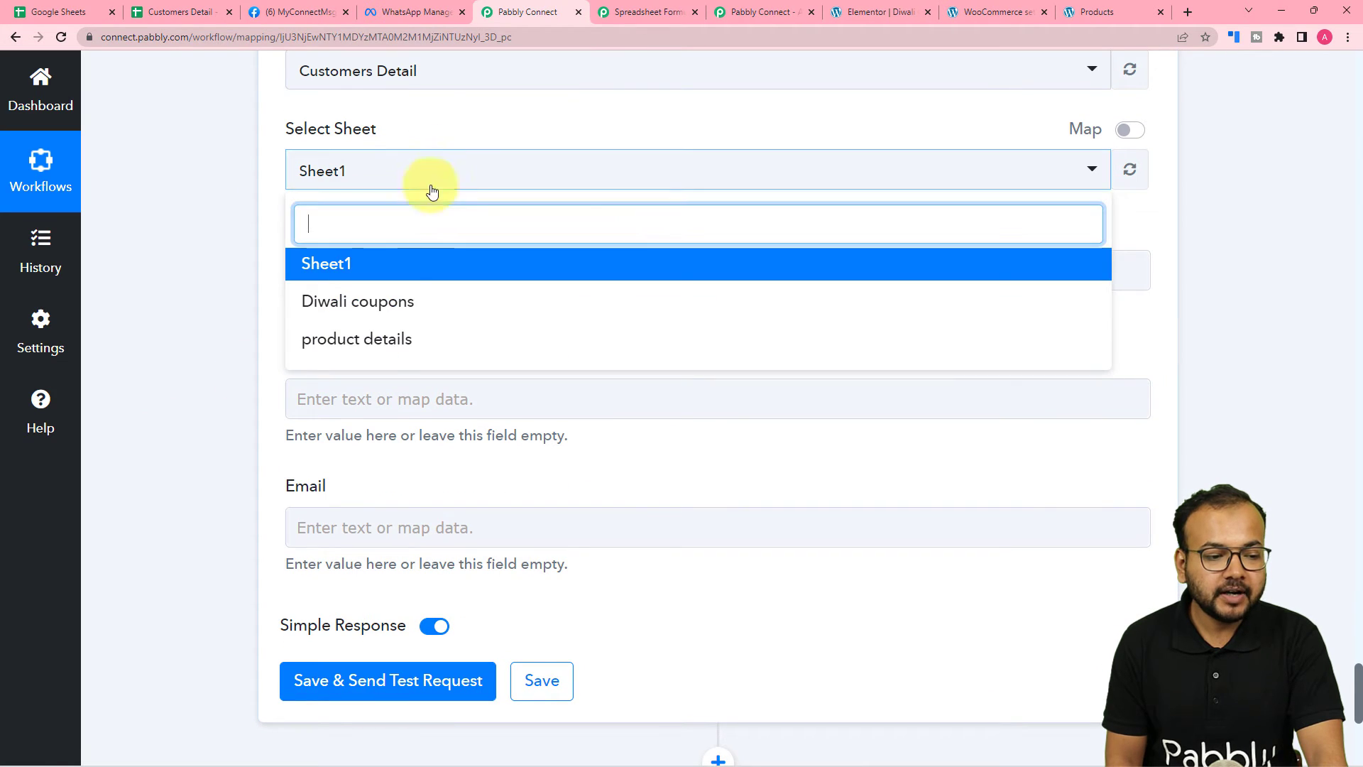
{"action": "left_click", "coordinate": [373, 308]}
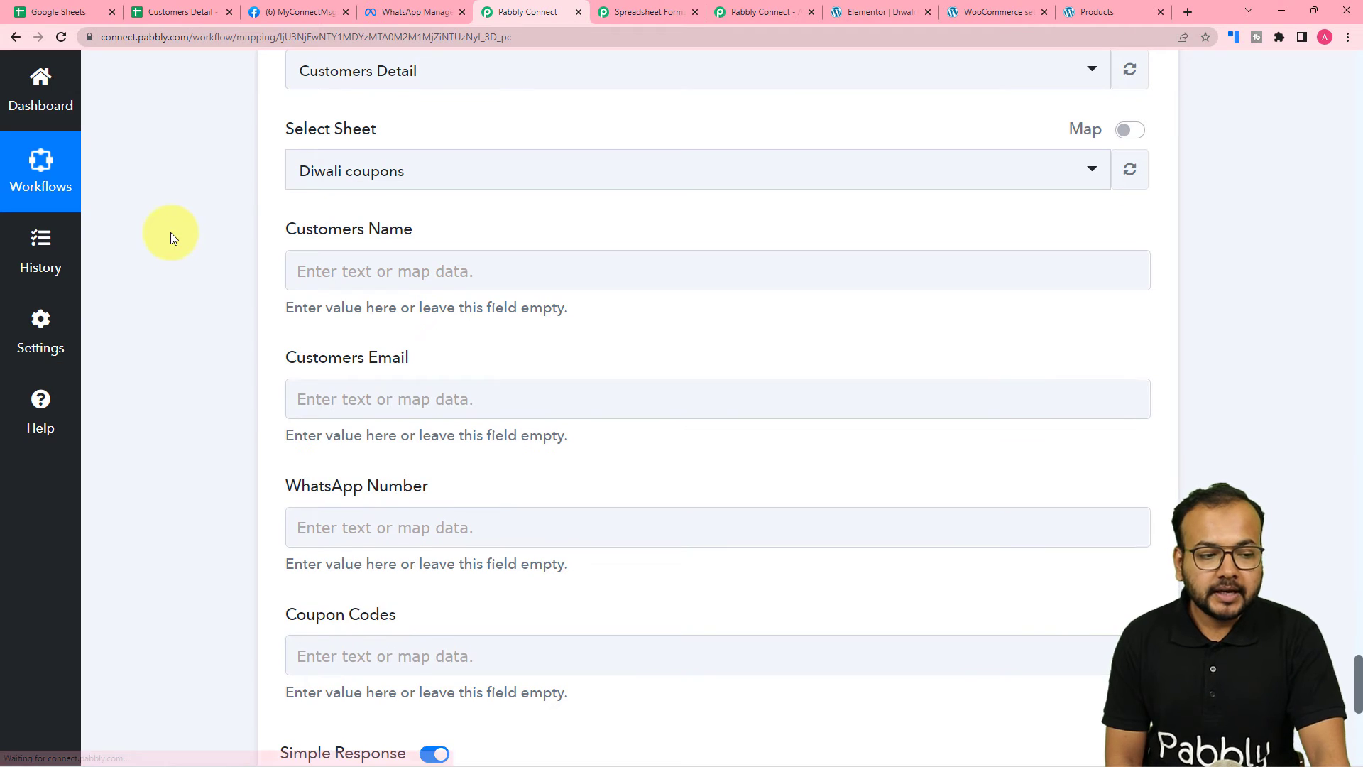
Step: Compare the new row's fields with the spreadsheet columns, the WhatsApp message template and the captured Elementor form response
{"action": "scroll", "coordinate": [174, 237], "scroll_direction": "down", "scroll_amount": 2}
{"action": "left_click", "coordinate": [300, 118]}
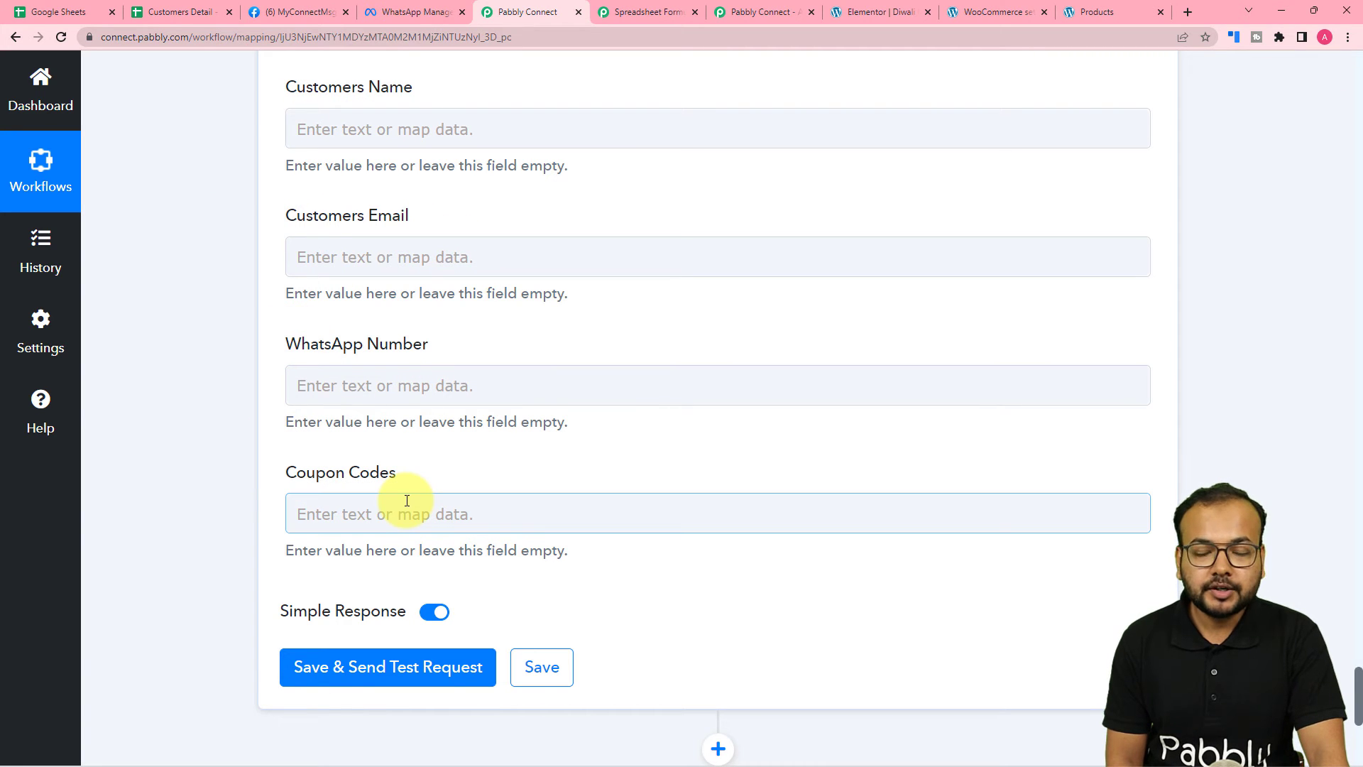
{"action": "left_click", "coordinate": [181, 15]}
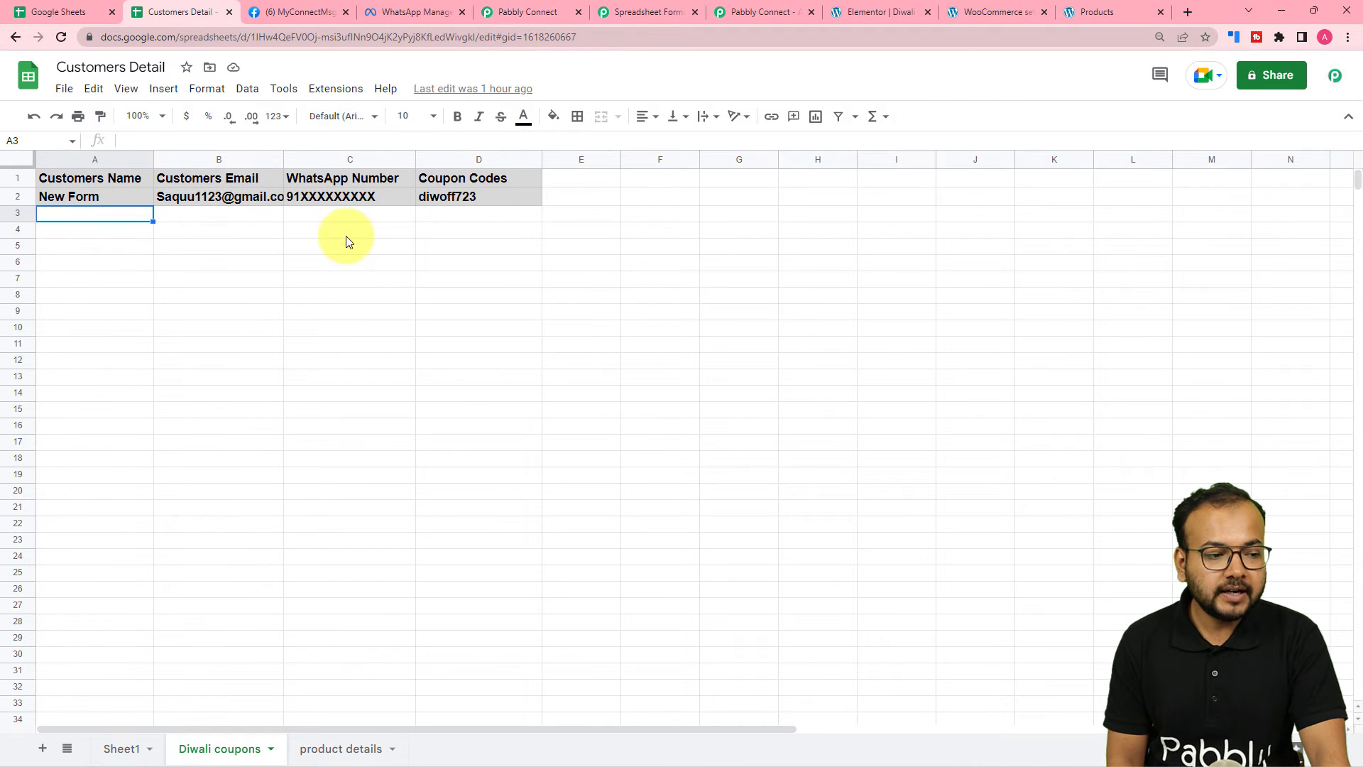
{"action": "left_click", "coordinate": [419, 15]}
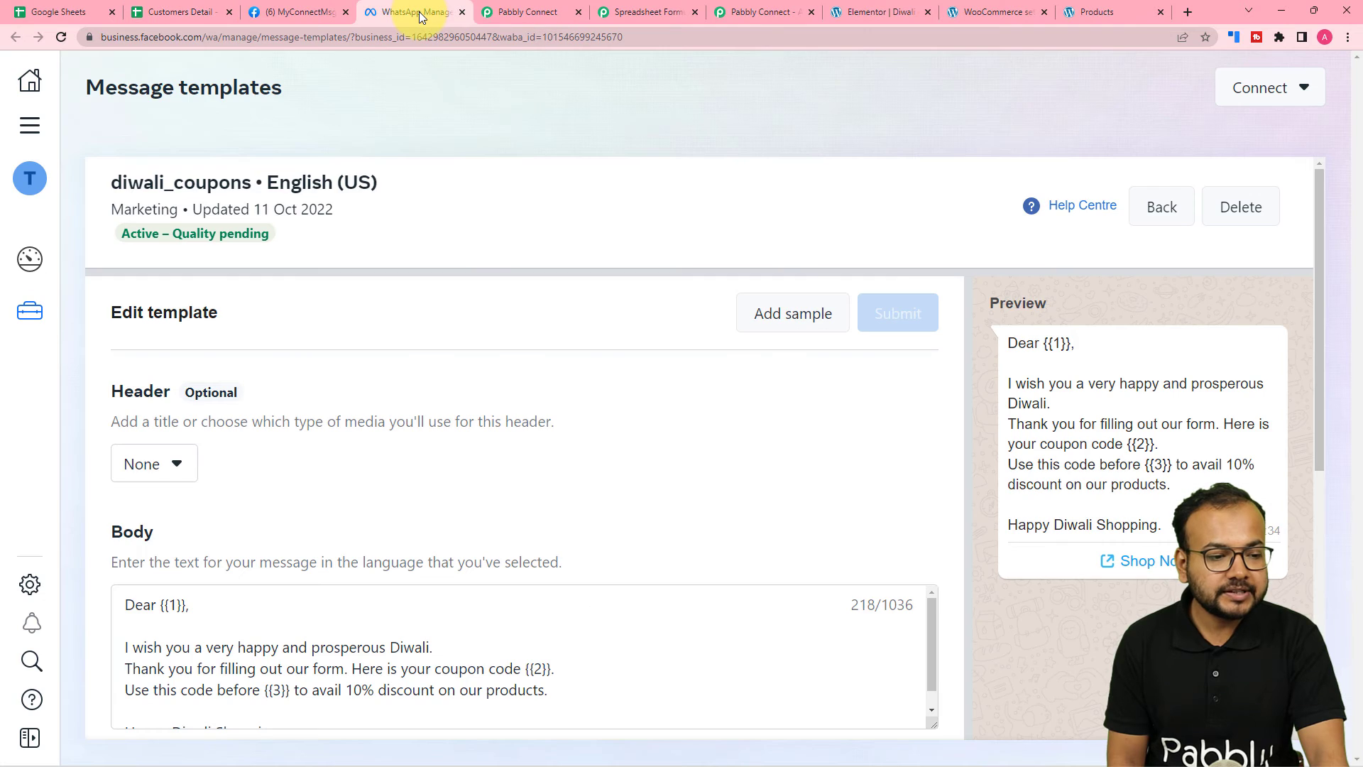
{"action": "left_click", "coordinate": [517, 13]}
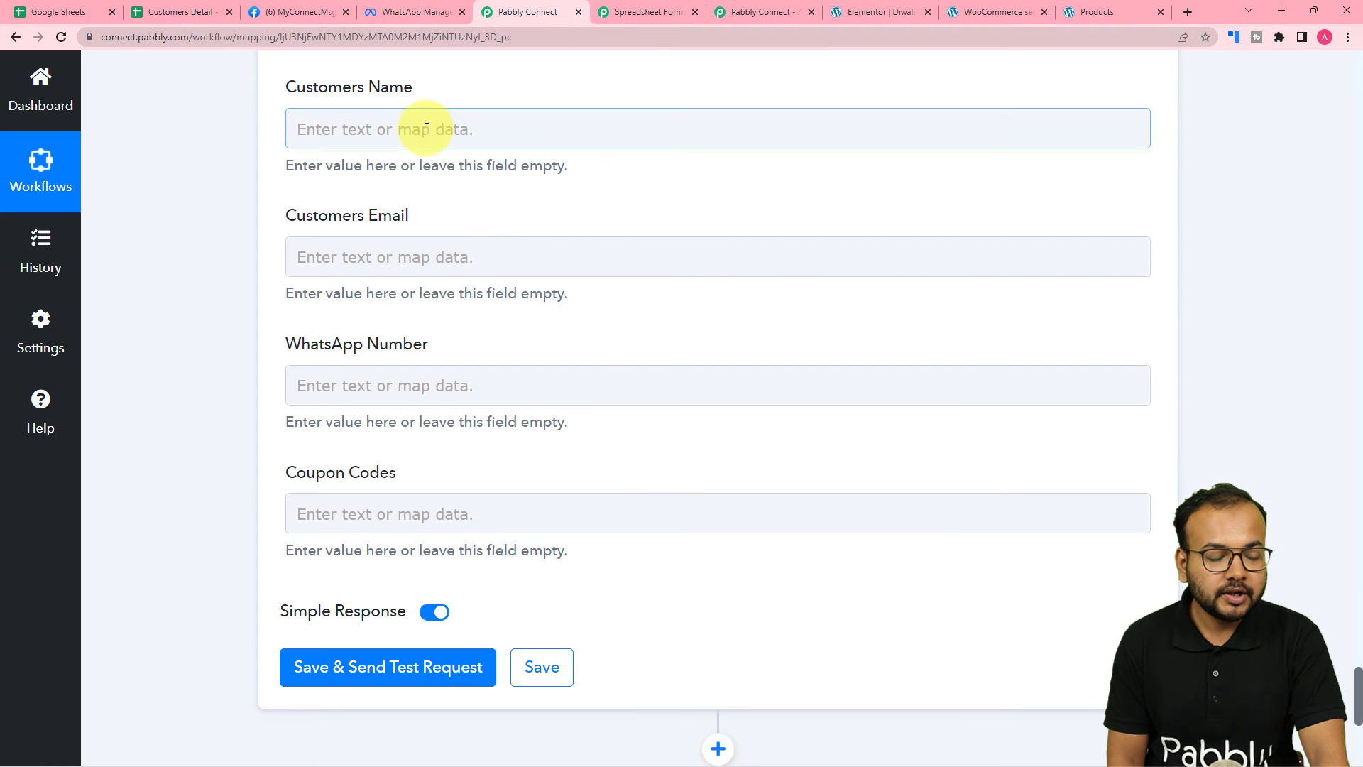
{"action": "scroll", "coordinate": [384, 201], "scroll_direction": "up", "scroll_amount": 3}
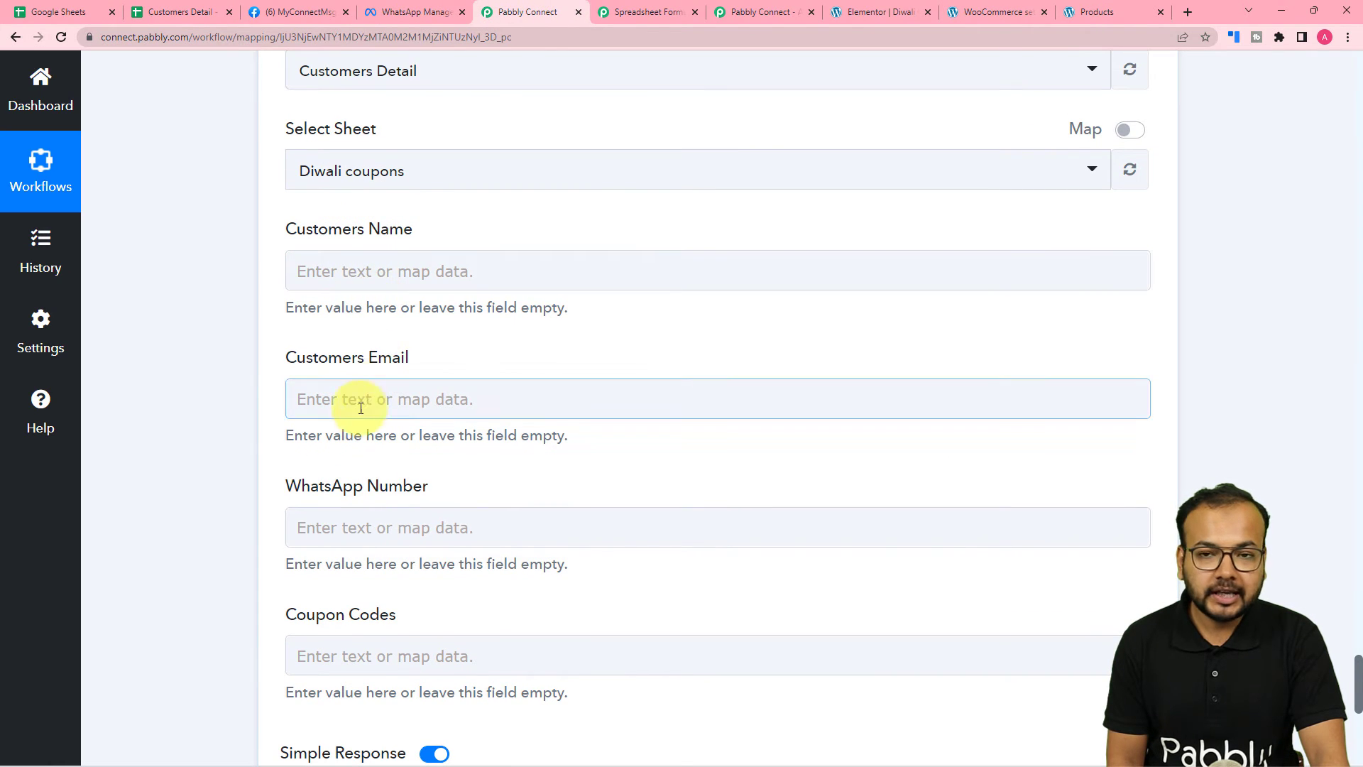
{"action": "scroll", "coordinate": [382, 276], "scroll_direction": "up", "scroll_amount": 15}
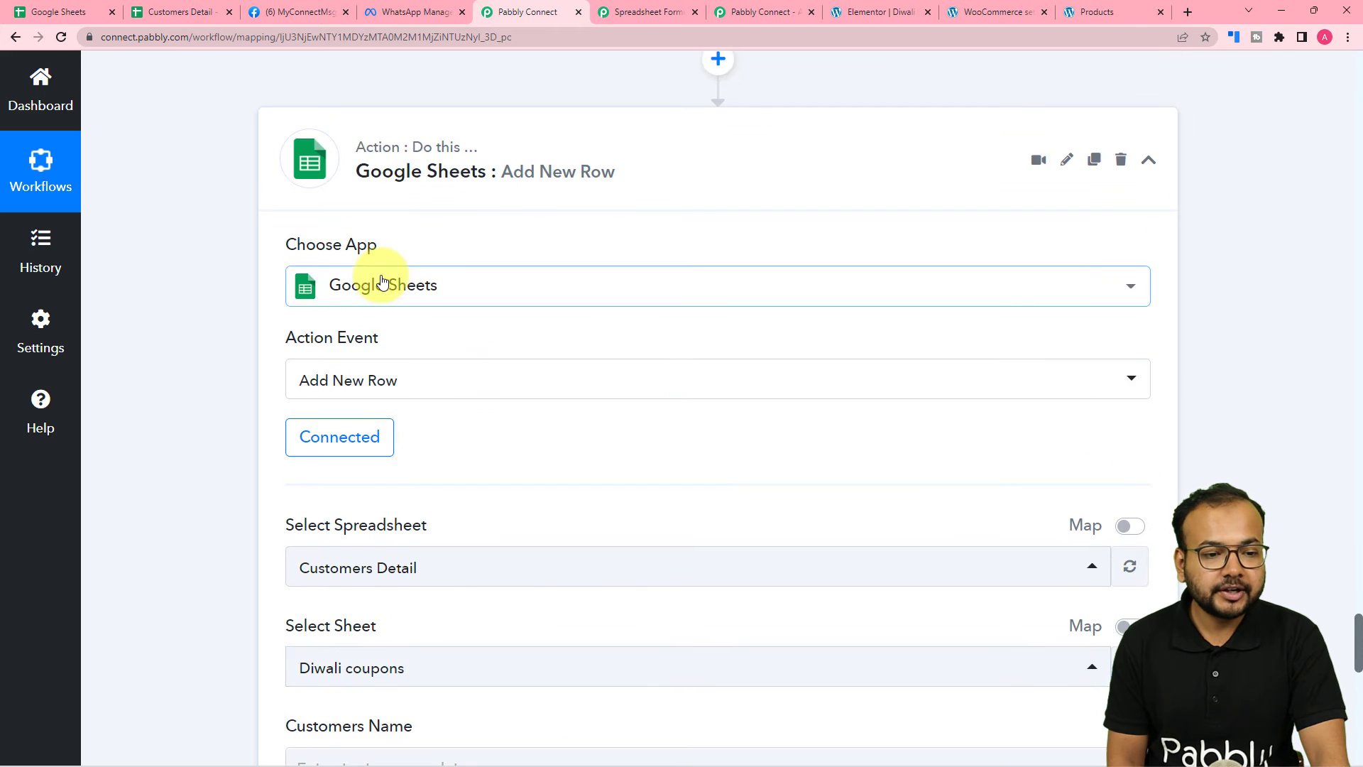
{"action": "scroll", "coordinate": [380, 280], "scroll_direction": "up", "scroll_amount": 20}
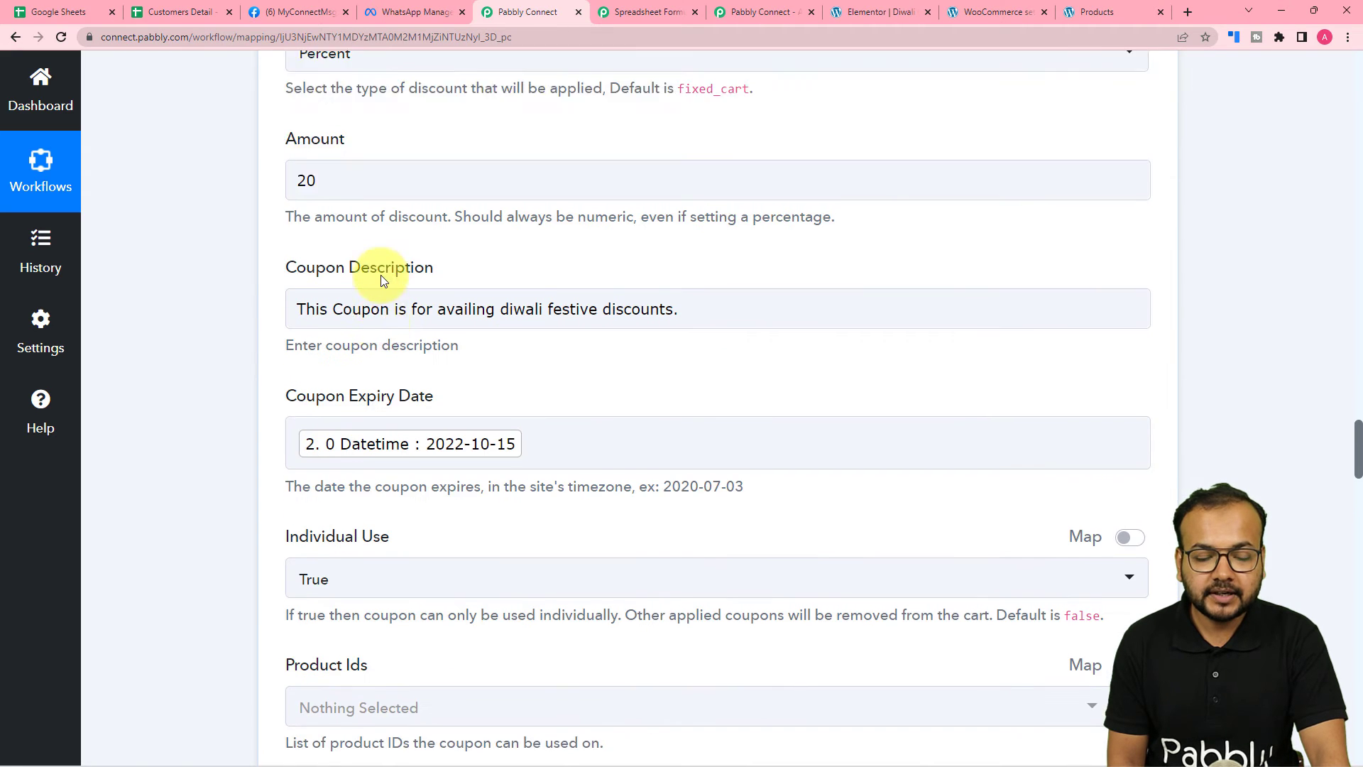
{"action": "scroll", "coordinate": [381, 280], "scroll_direction": "up", "scroll_amount": 20}
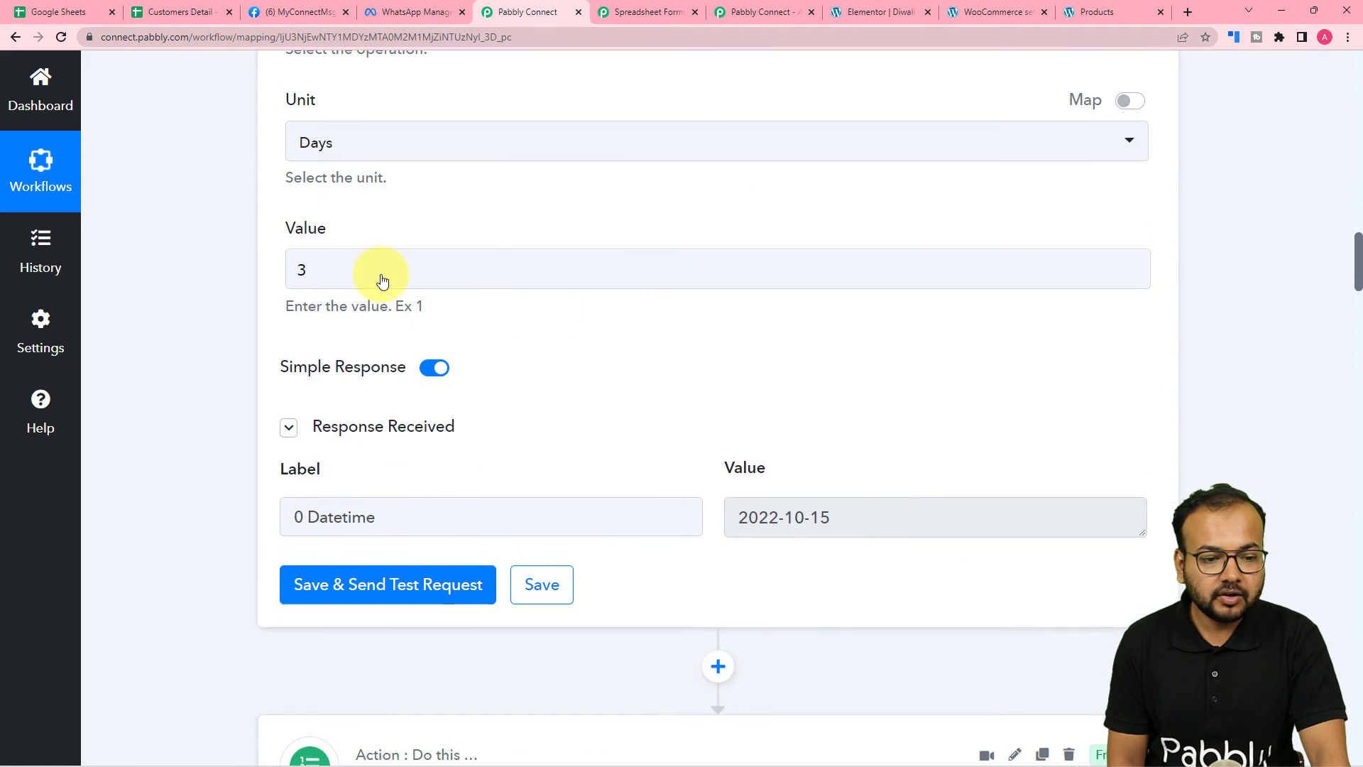
{"action": "scroll", "coordinate": [380, 280], "scroll_direction": "up", "scroll_amount": 9}
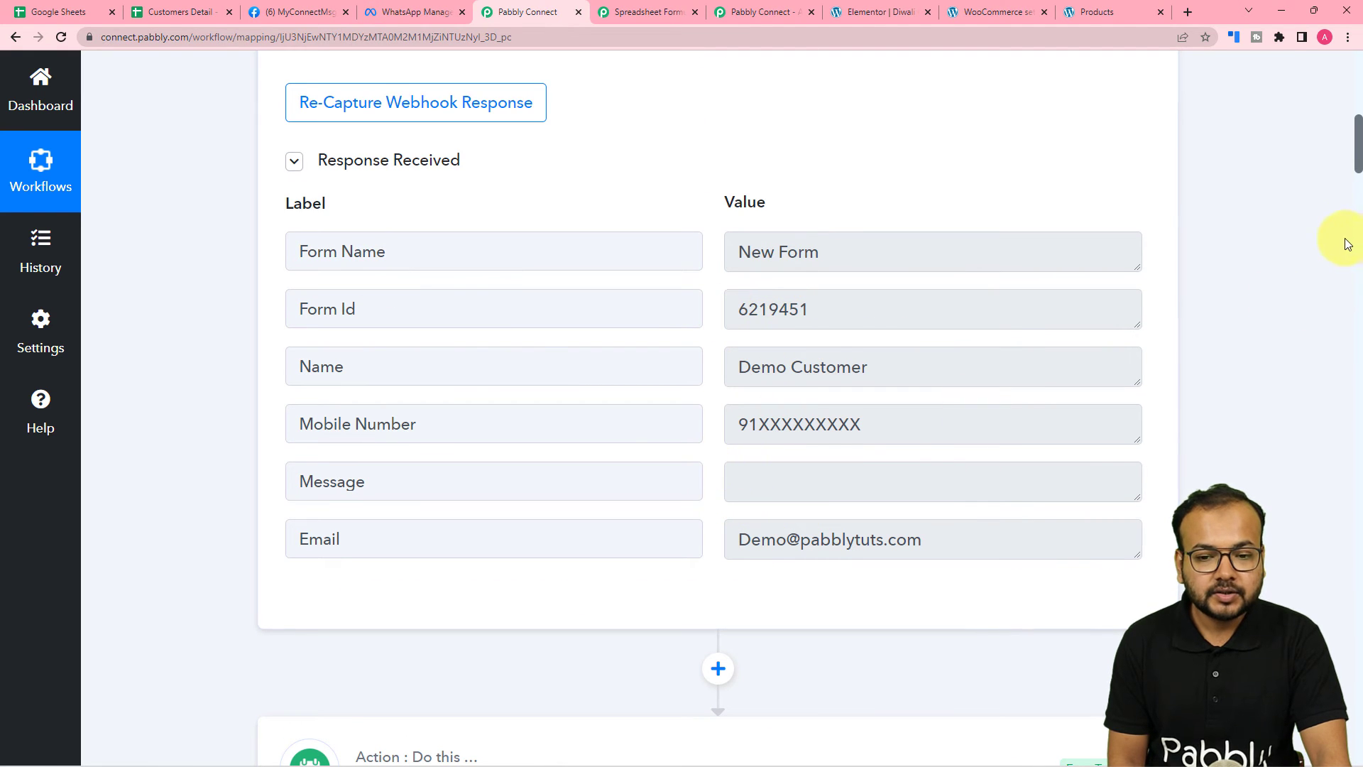
{"action": "left_click_drag", "start_coordinate": [1358, 176], "coordinate": [1353, 710]}
{"action": "scroll", "coordinate": [739, 433], "scroll_direction": "up", "scroll_amount": 4}
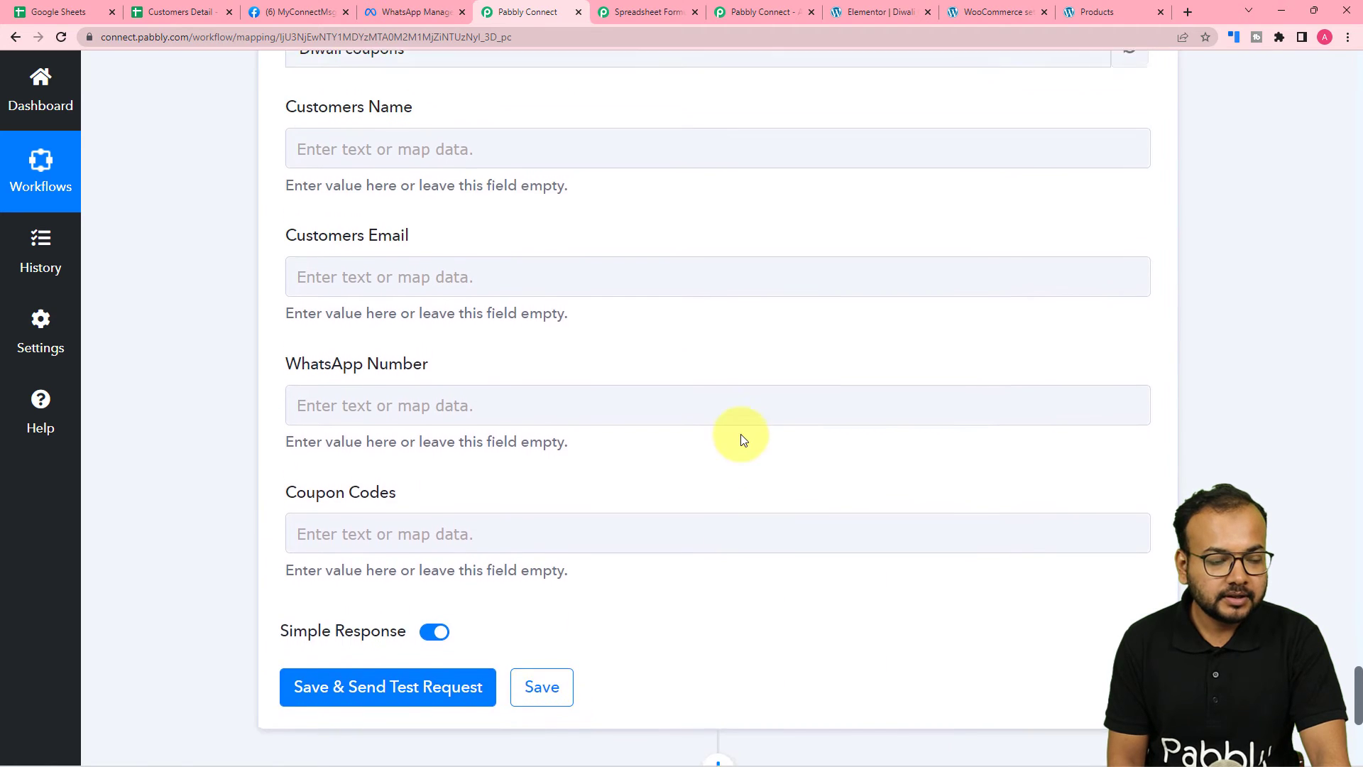
Step: Map the Elementor form submission's Name value to the Customers Name field
{"action": "left_click", "coordinate": [317, 220]}
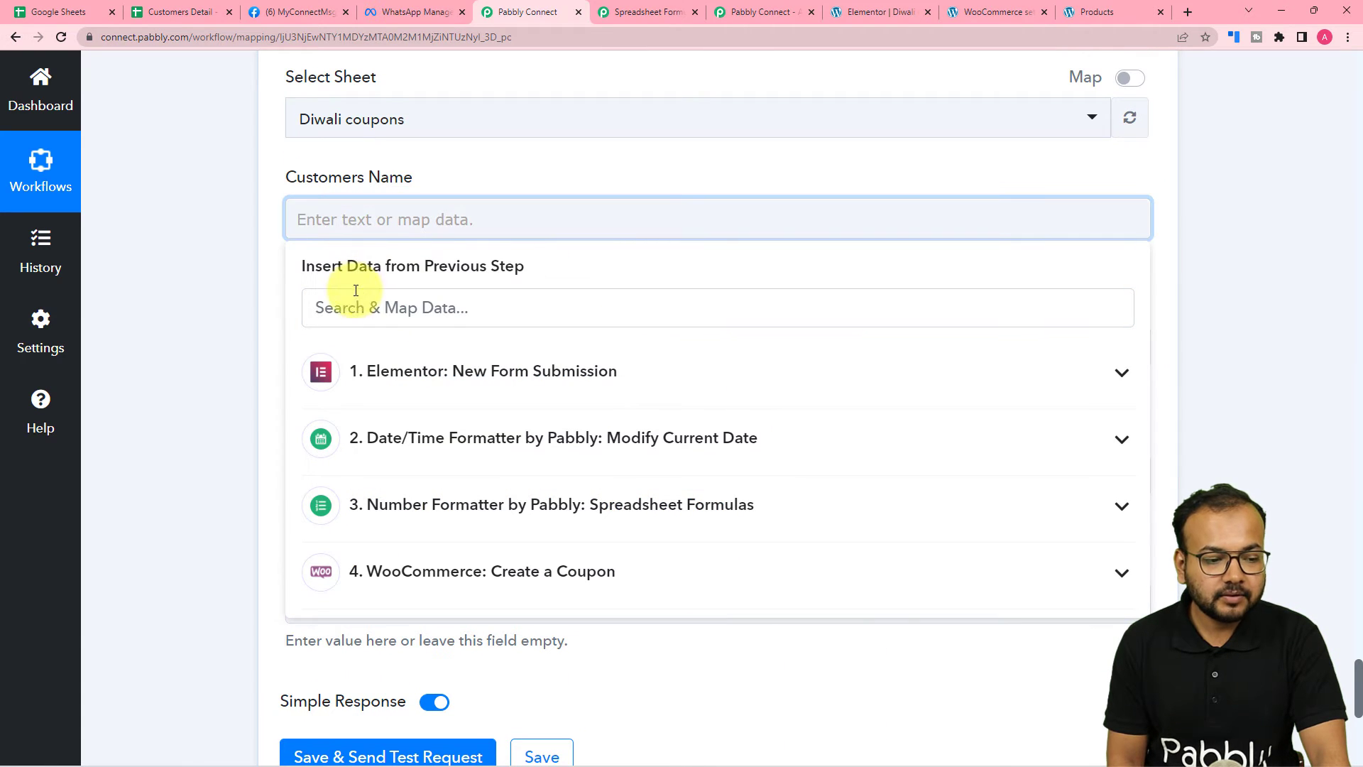
{"action": "left_click", "coordinate": [380, 394]}
{"action": "left_click", "coordinate": [390, 513]}
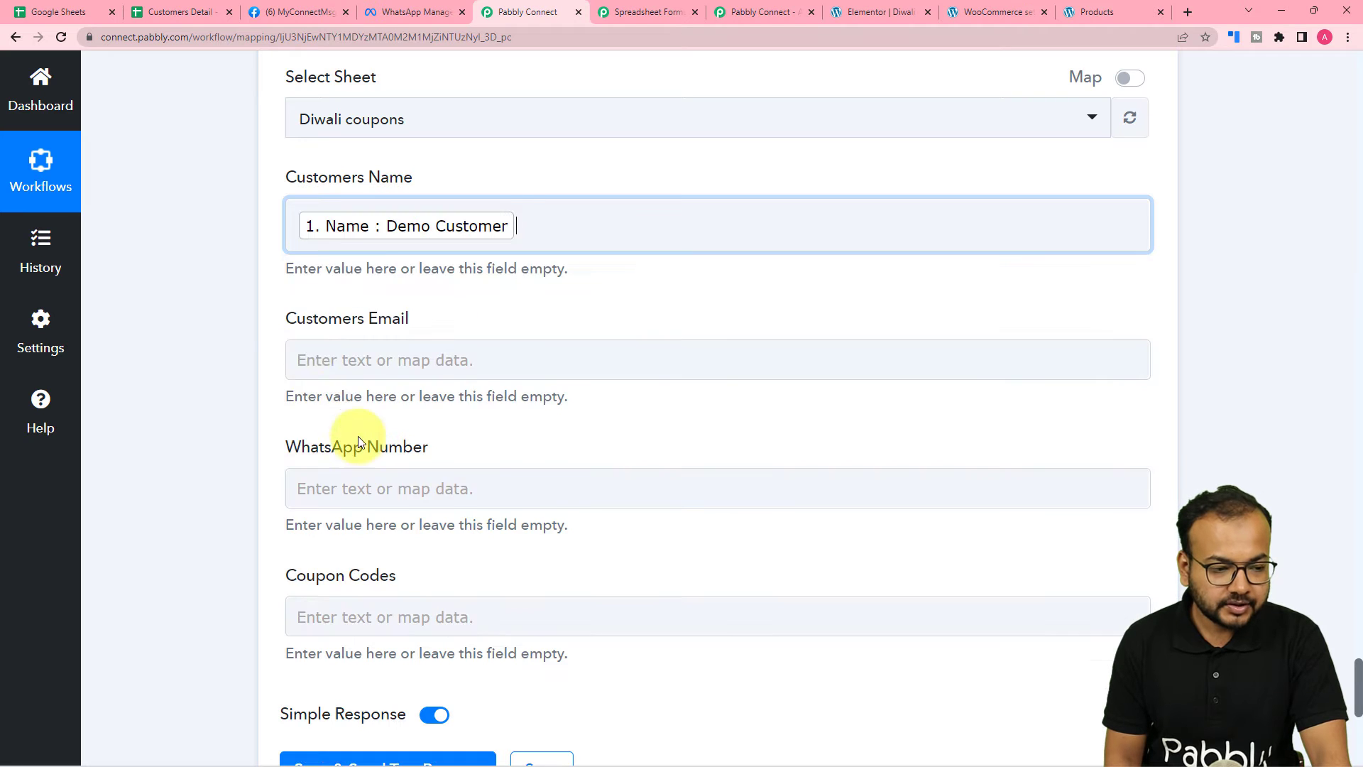
Step: Map the Elementor form submission's Email value to the Customers Email field
{"action": "left_click", "coordinate": [259, 305]}
{"action": "scroll", "coordinate": [257, 304], "scroll_direction": "down", "scroll_amount": 1}
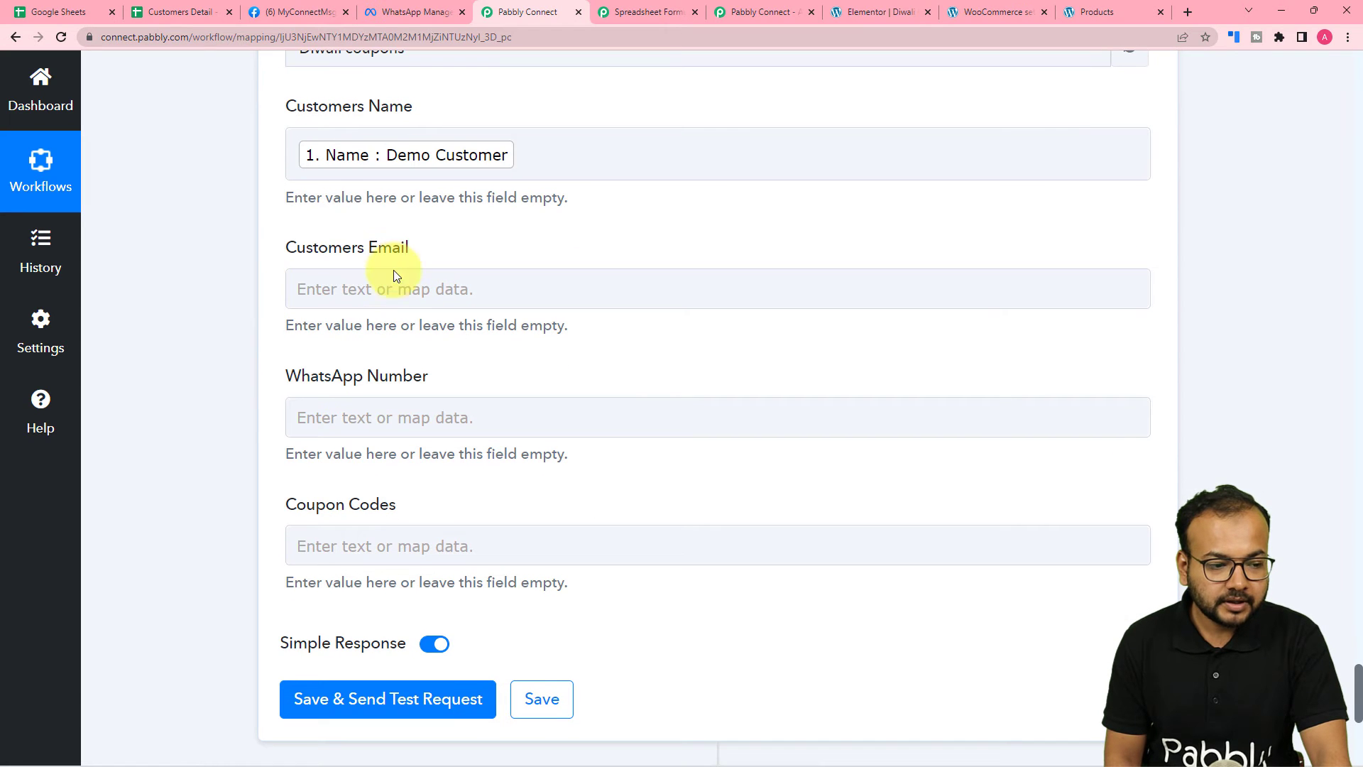
{"action": "left_click", "coordinate": [390, 290]}
{"action": "scroll", "coordinate": [390, 291], "scroll_direction": "down", "scroll_amount": 2}
{"action": "left_click", "coordinate": [426, 304]}
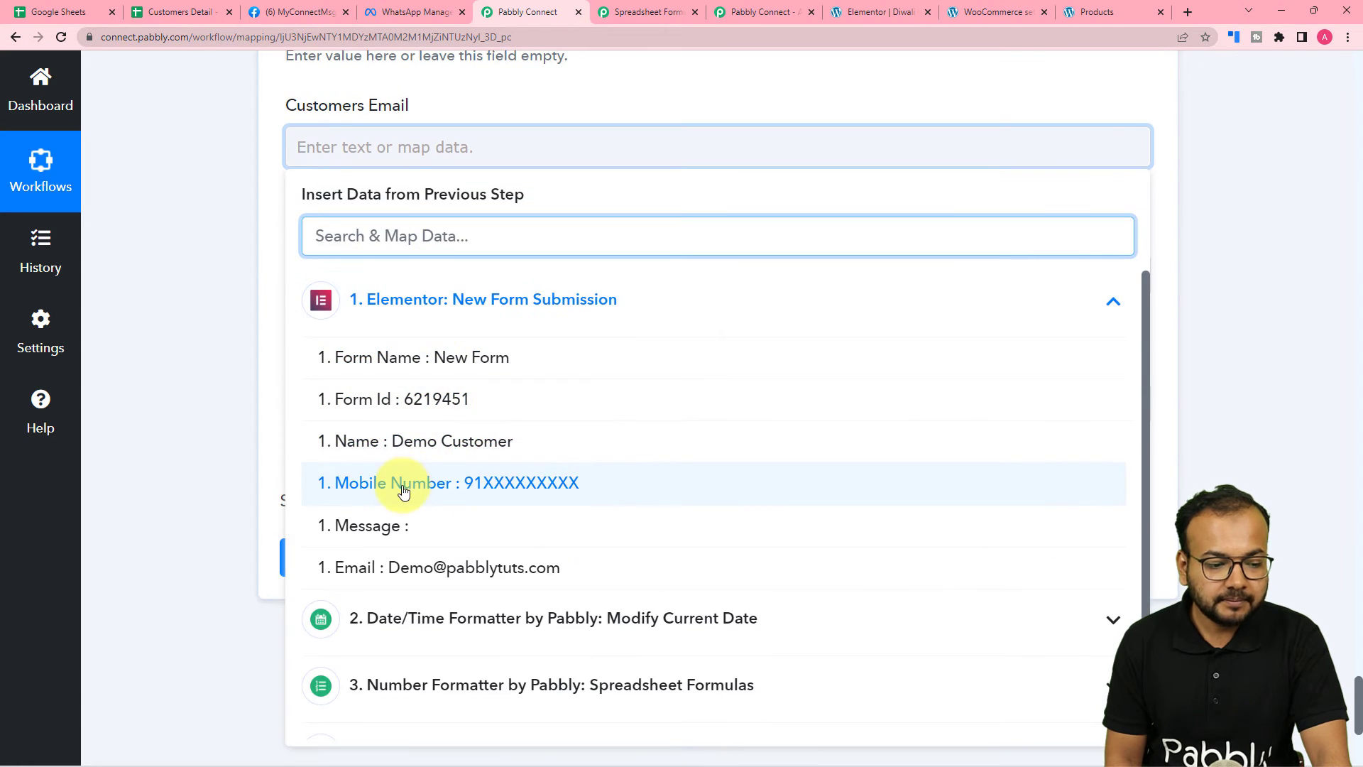
{"action": "left_click", "coordinate": [407, 568]}
{"action": "left_click", "coordinate": [237, 296]}
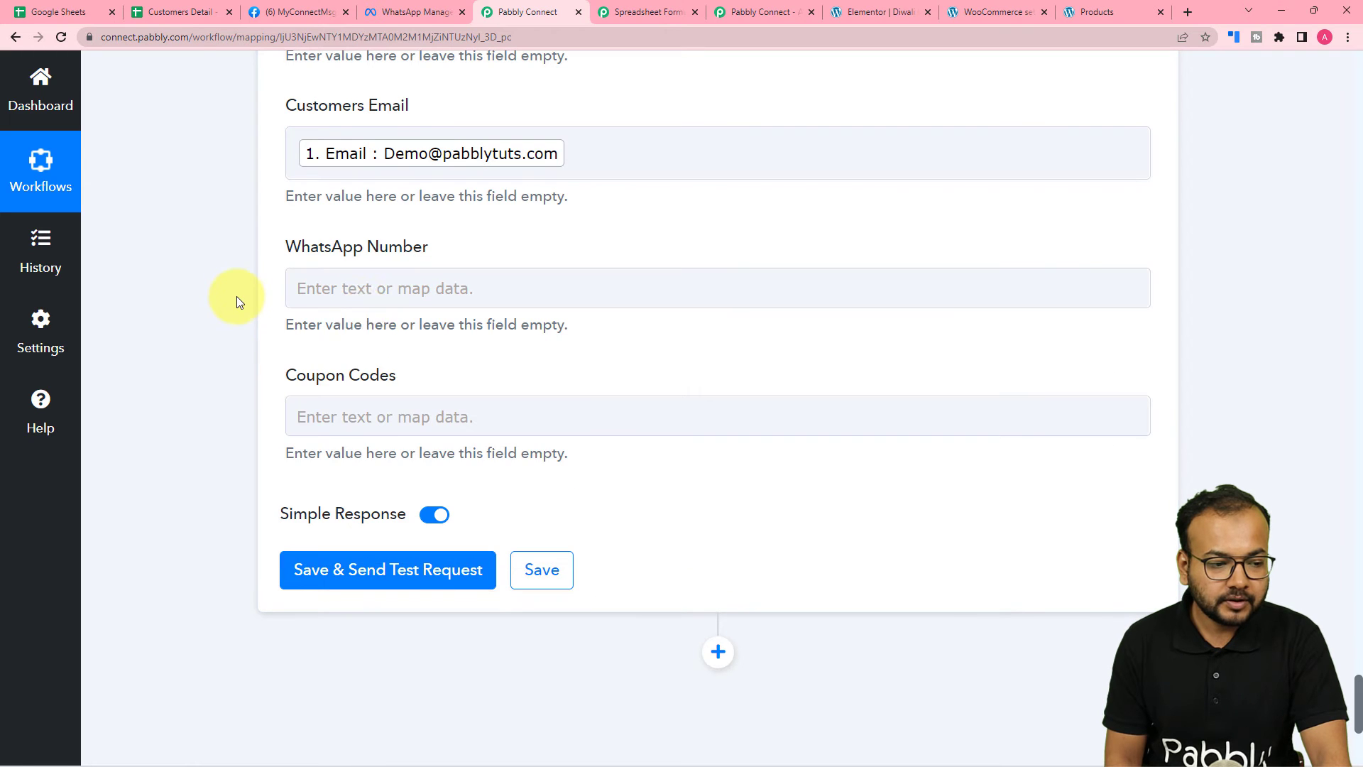
Step: Map the Elementor form submission's Mobile Number value to the WhatsApp Number field
{"action": "left_click", "coordinate": [365, 305]}
{"action": "scroll", "coordinate": [361, 303], "scroll_direction": "down", "scroll_amount": 2}
{"action": "left_click", "coordinate": [360, 300]}
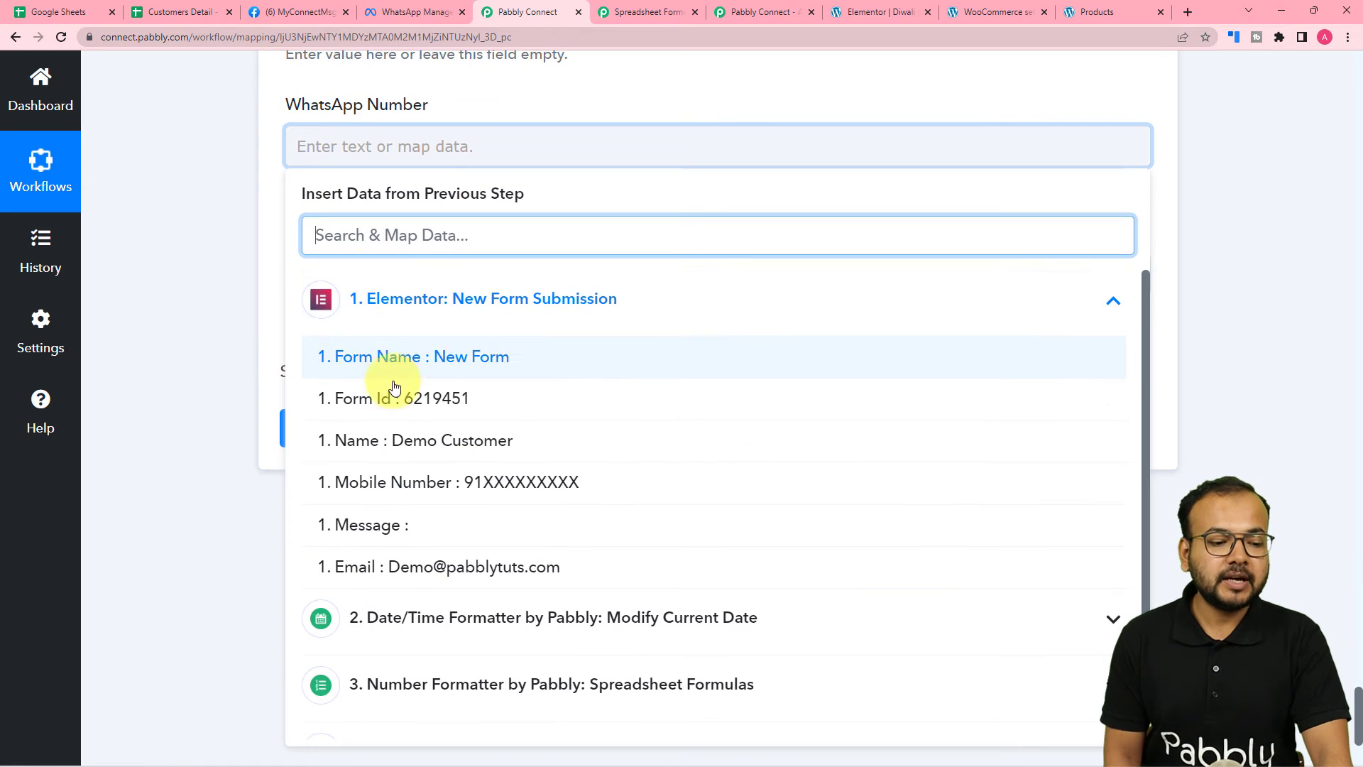
{"action": "left_click", "coordinate": [404, 485]}
{"action": "left_click", "coordinate": [281, 313]}
Step: Map the Code value from the WooCommerce Create a Coupon step to the Coupon Codes field
{"action": "left_click", "coordinate": [344, 294]}
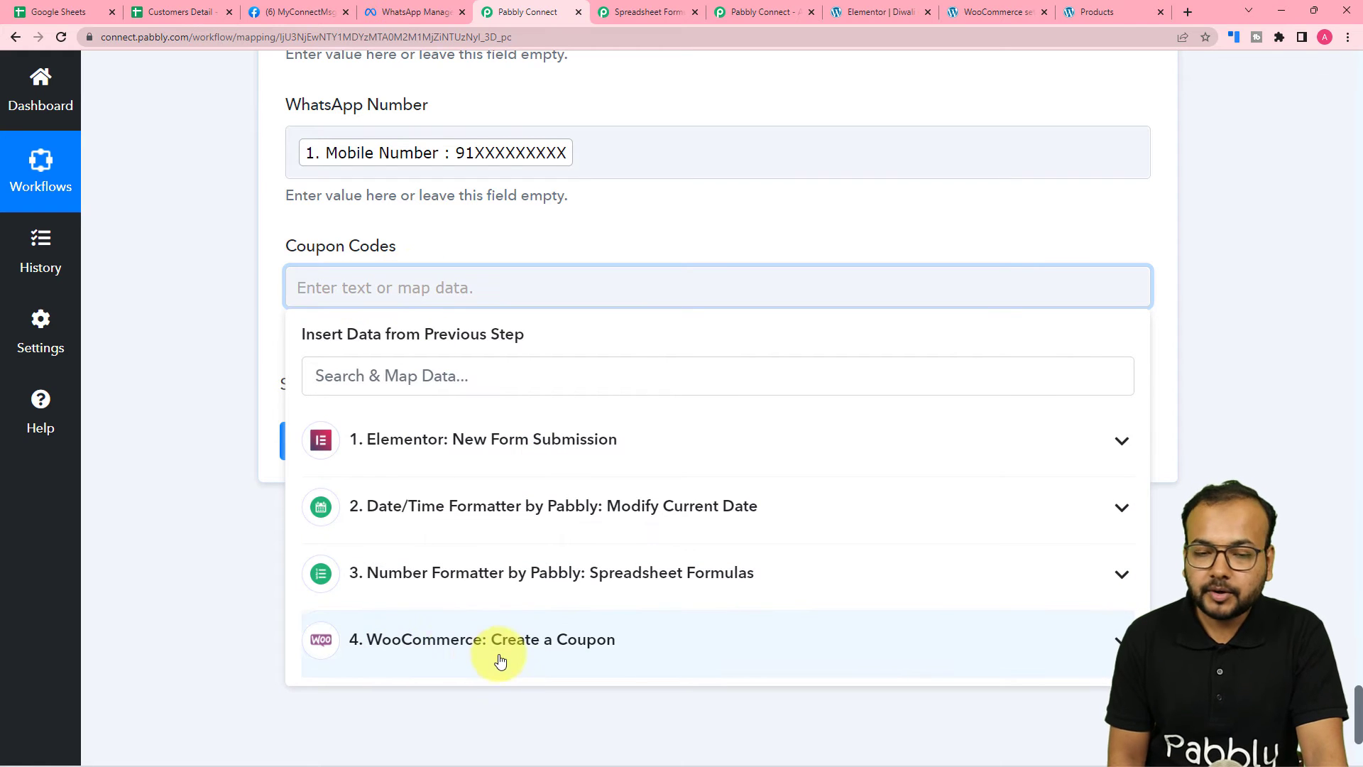
{"action": "left_click", "coordinate": [490, 652]}
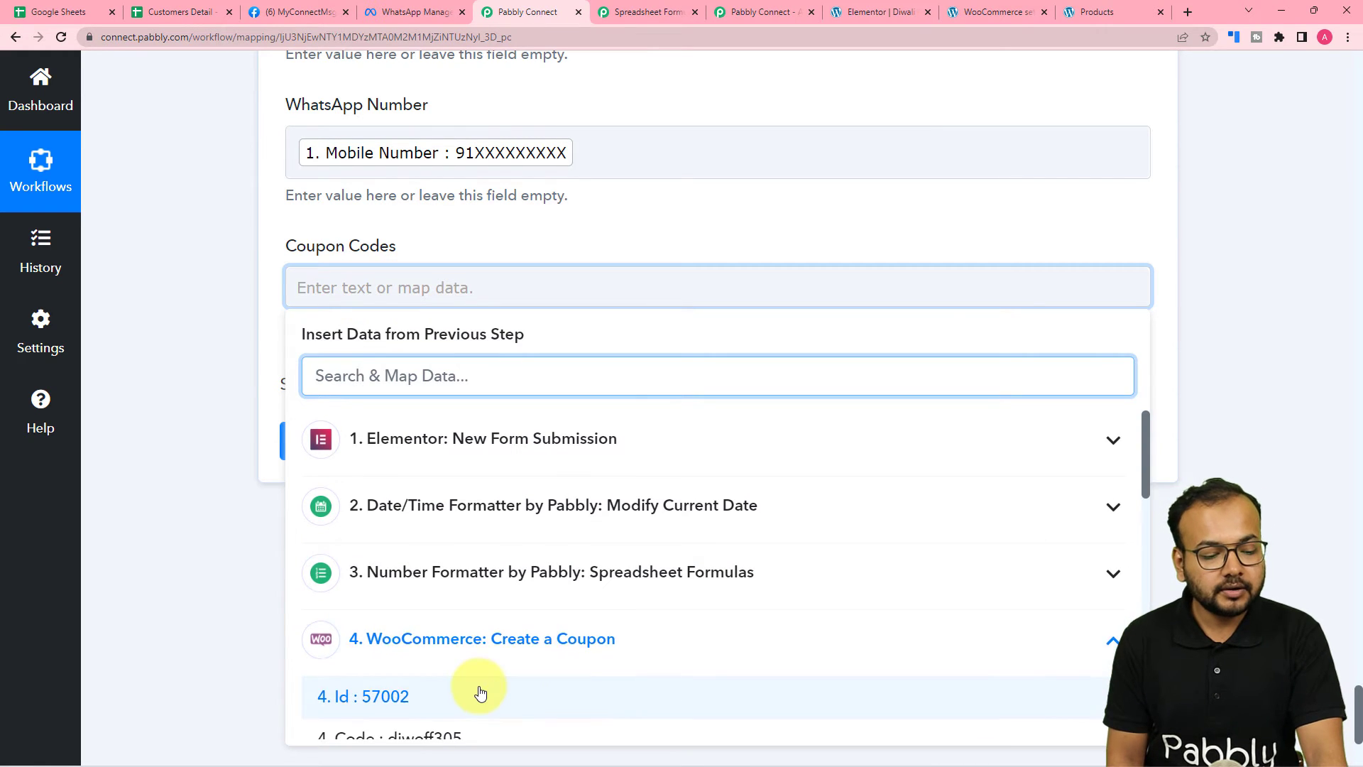
{"action": "scroll", "coordinate": [461, 654], "scroll_direction": "down", "scroll_amount": 2}
{"action": "left_click", "coordinate": [419, 600]}
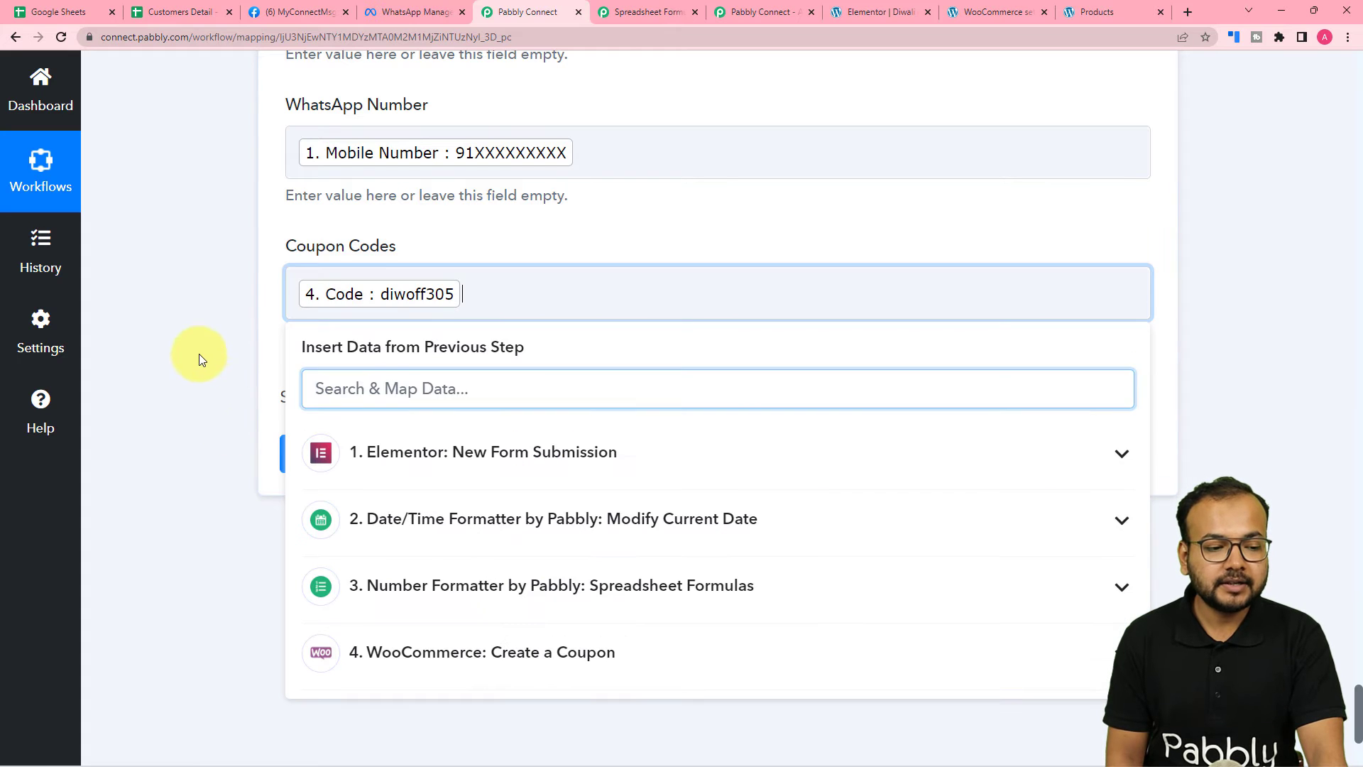
{"action": "left_click", "coordinate": [198, 334]}
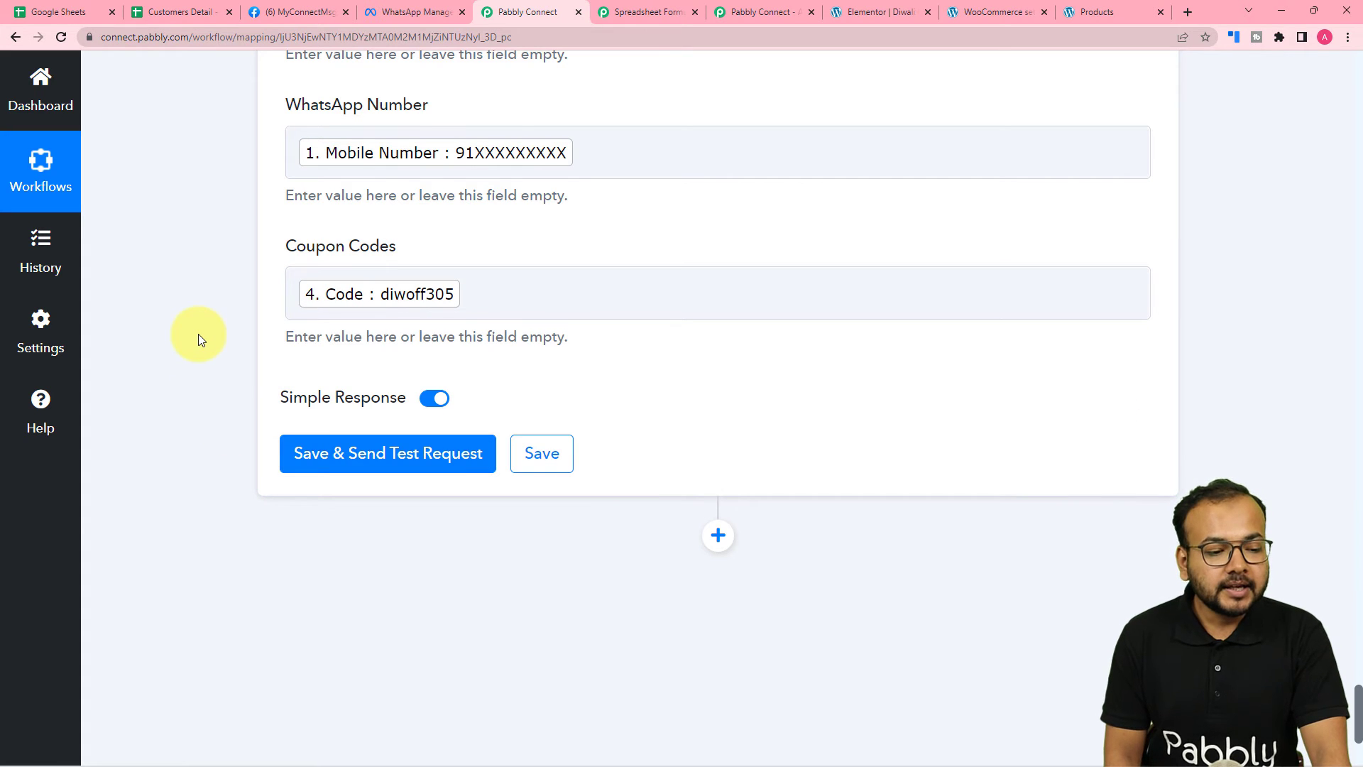
Step: Save the Google Sheets action with a test request and check the Diwali coupons sheet for the added row
{"action": "scroll", "coordinate": [198, 334], "scroll_direction": "down", "scroll_amount": 2}
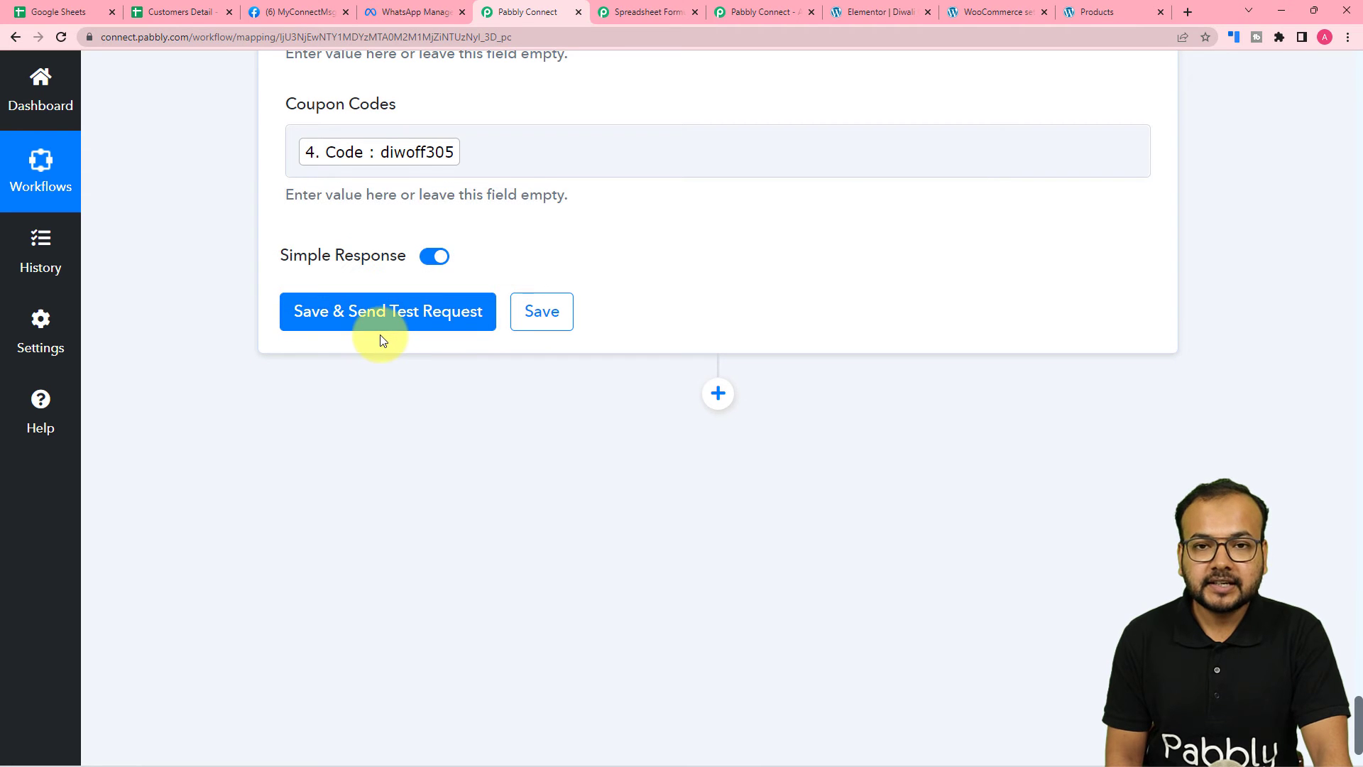
{"action": "left_click", "coordinate": [195, 13]}
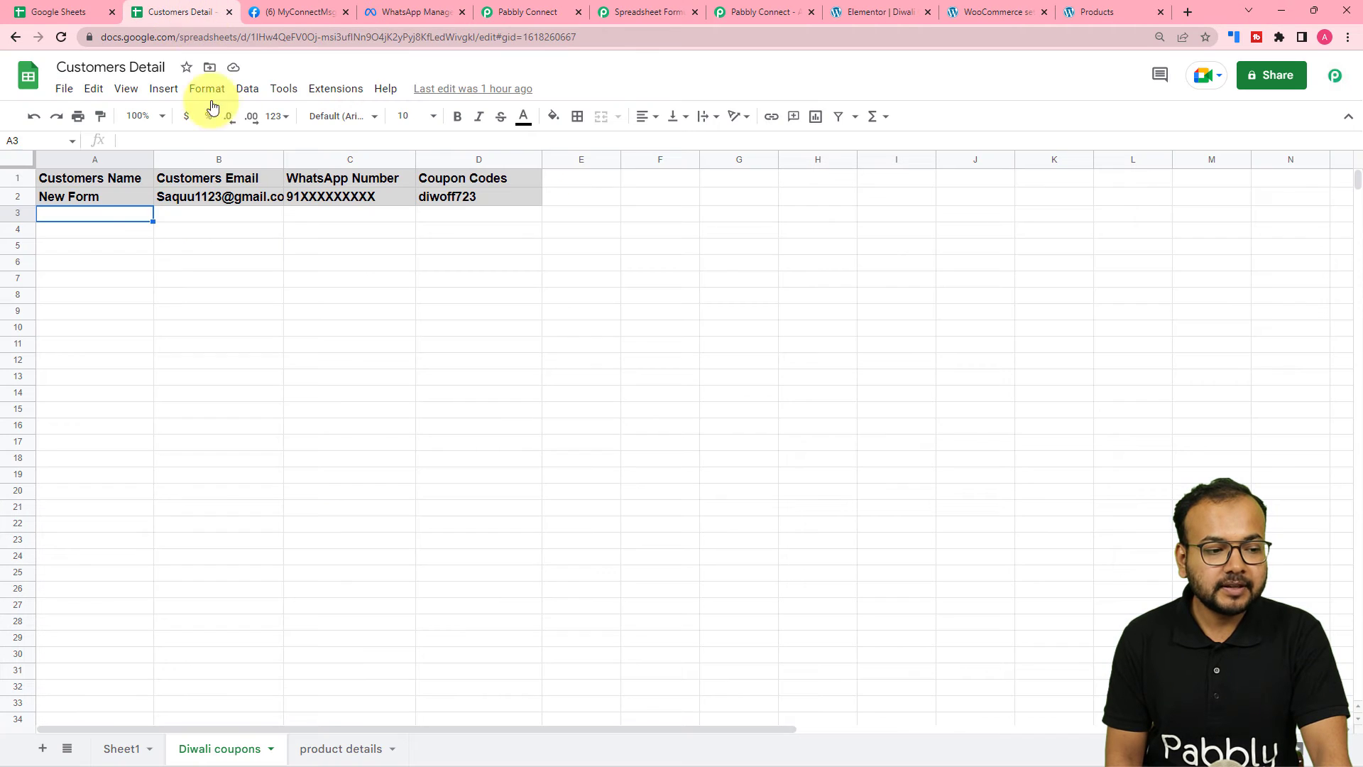
{"action": "left_click", "coordinate": [506, 12]}
{"action": "left_click", "coordinate": [373, 325]}
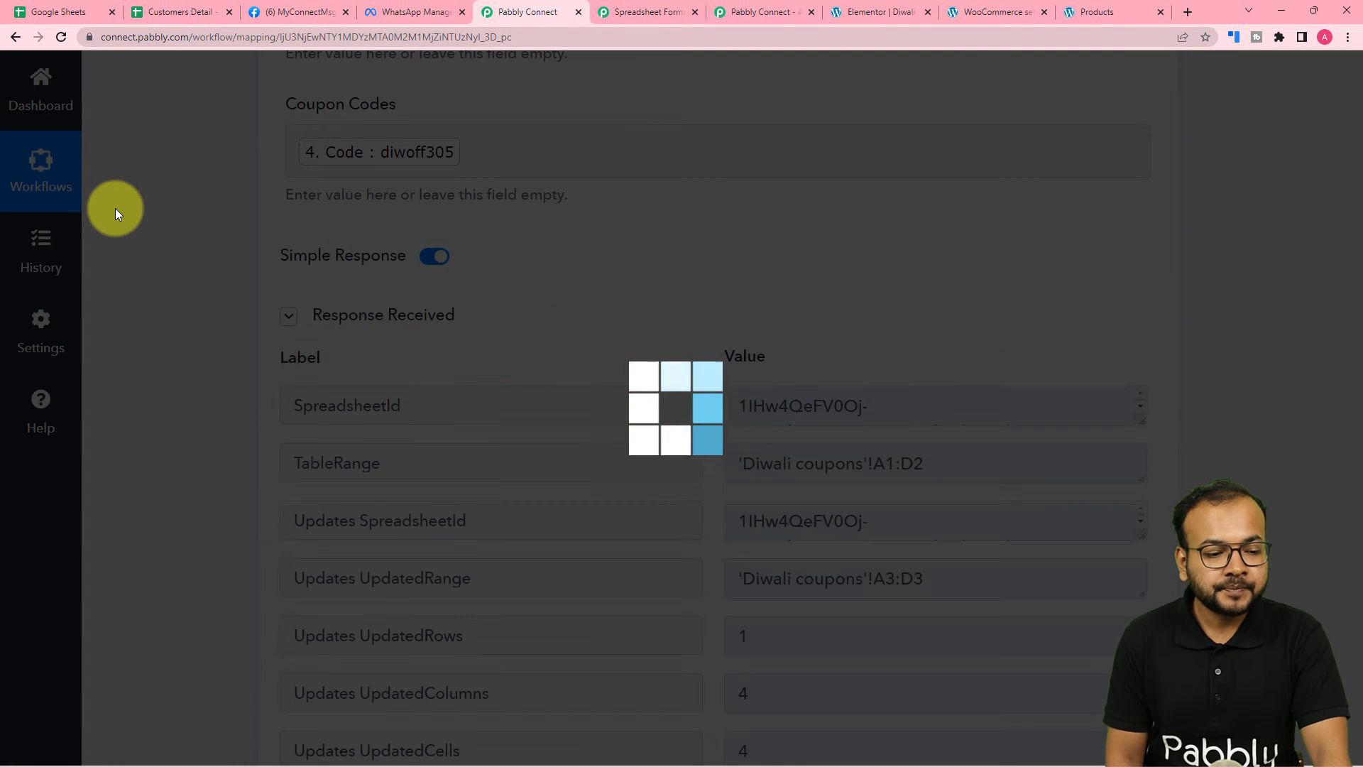
{"action": "scroll", "coordinate": [115, 208], "scroll_direction": "down", "scroll_amount": 1}
{"action": "scroll", "coordinate": [115, 207], "scroll_direction": "down", "scroll_amount": 3}
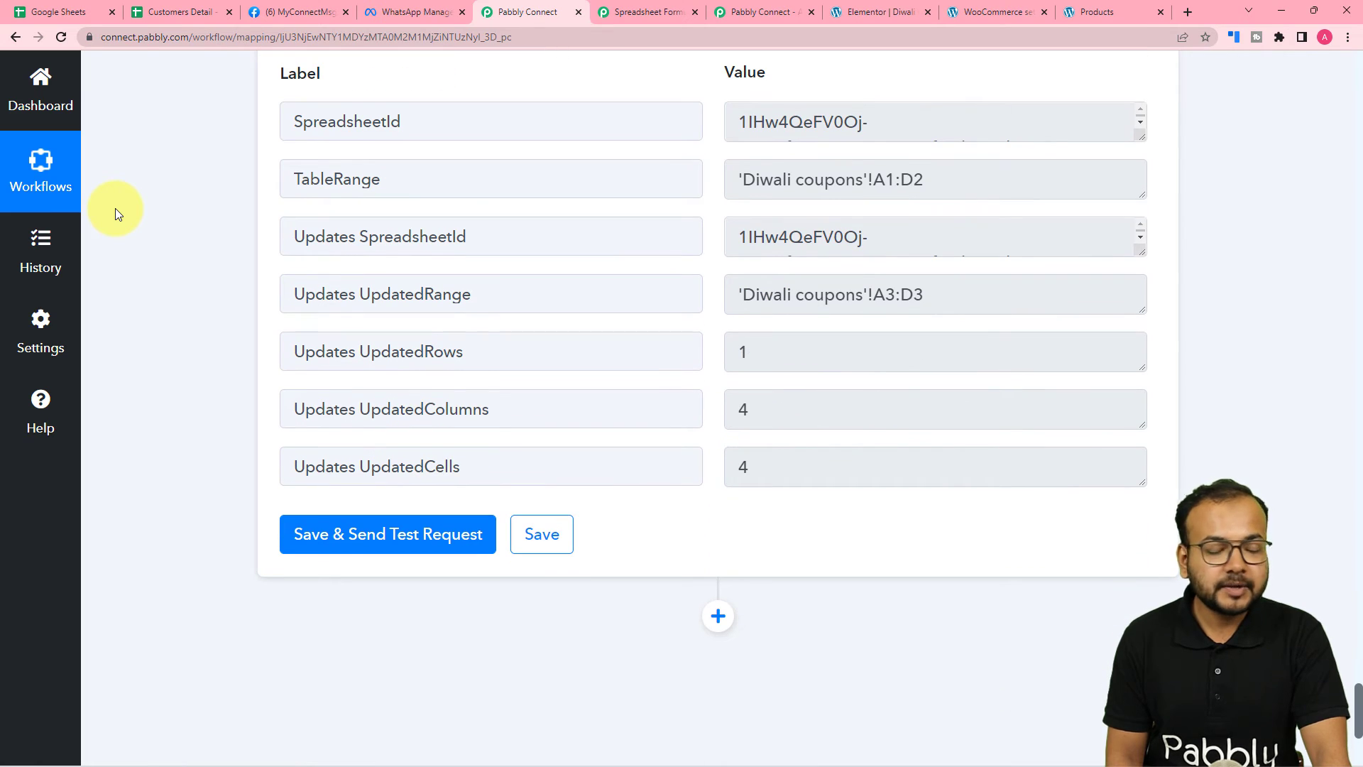
{"action": "left_click", "coordinate": [177, 12]}
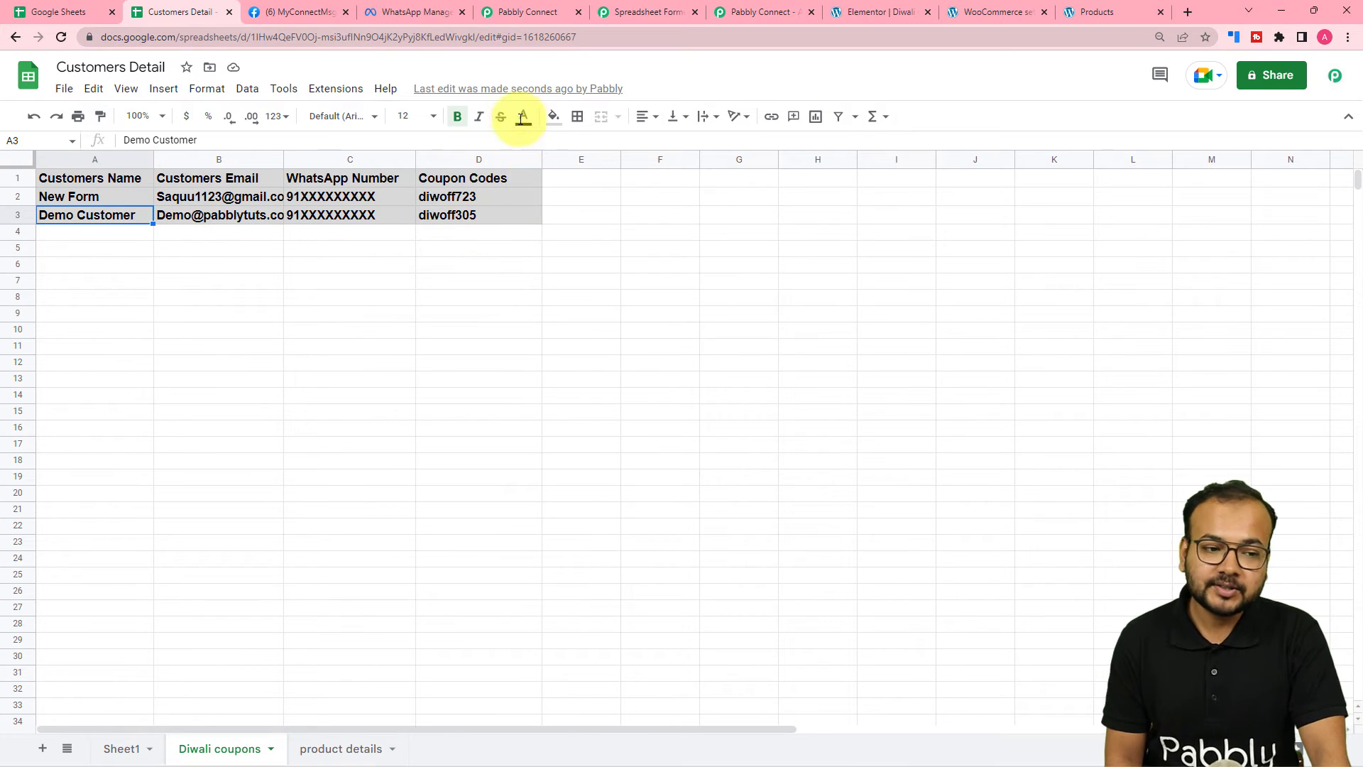
{"action": "left_click", "coordinate": [531, 15]}
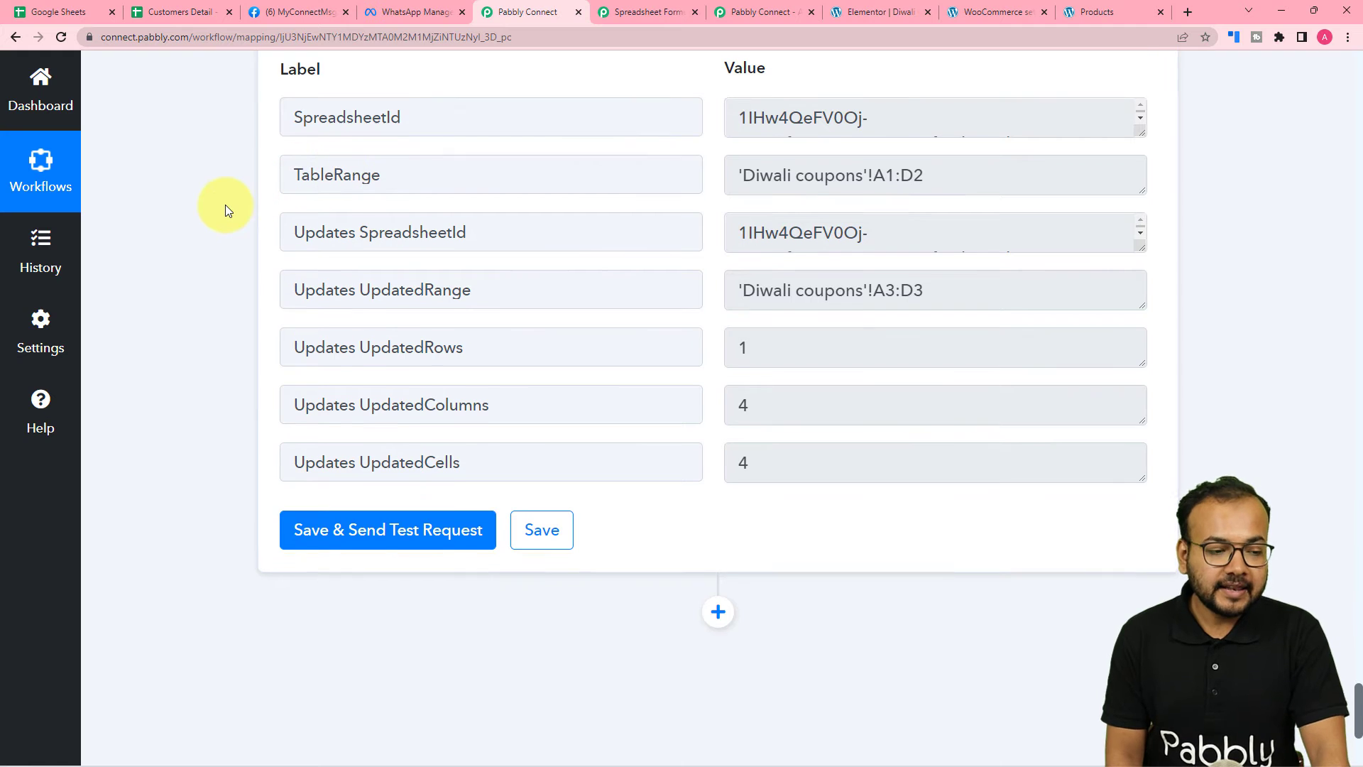
Step: Add another action step using WhatsApp Cloud API with the Send Template Message event
{"action": "scroll", "coordinate": [224, 205], "scroll_direction": "down", "scroll_amount": 4}
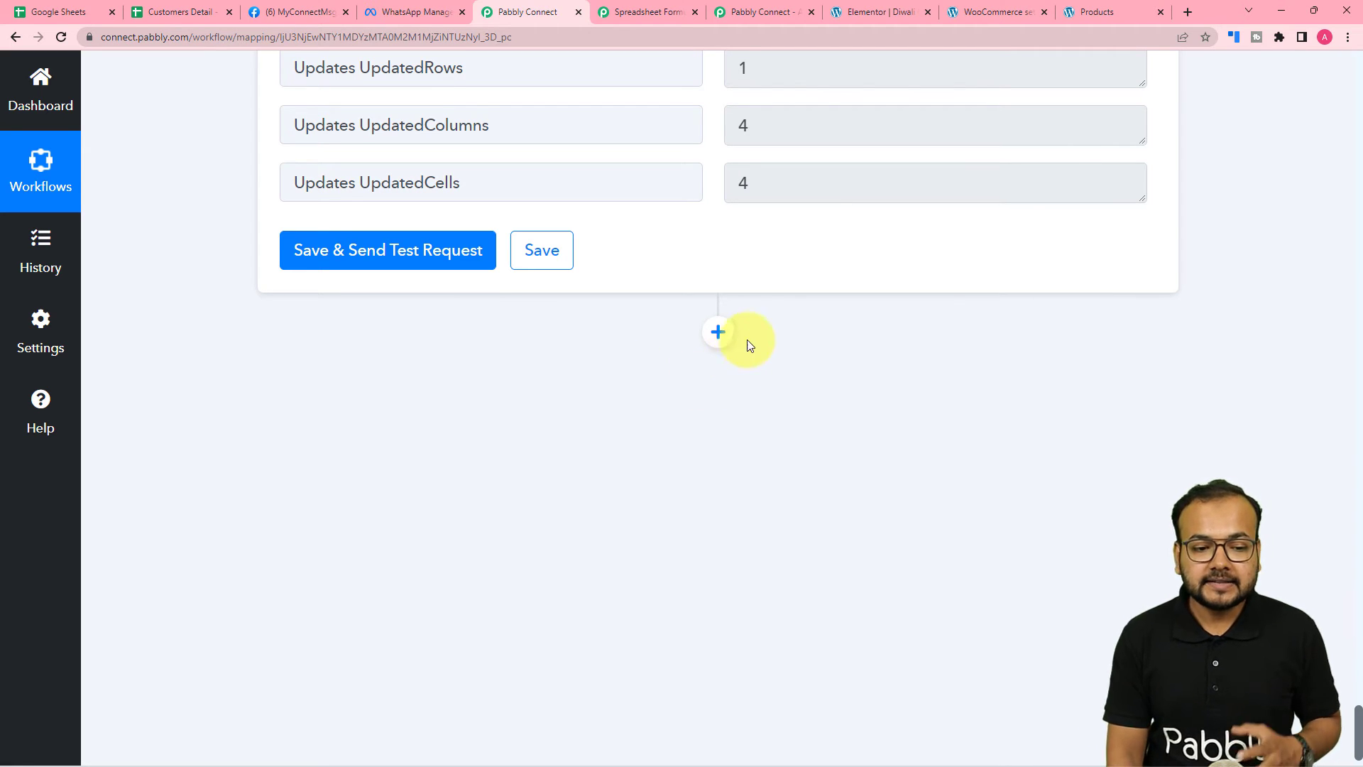
{"action": "left_click", "coordinate": [718, 333]}
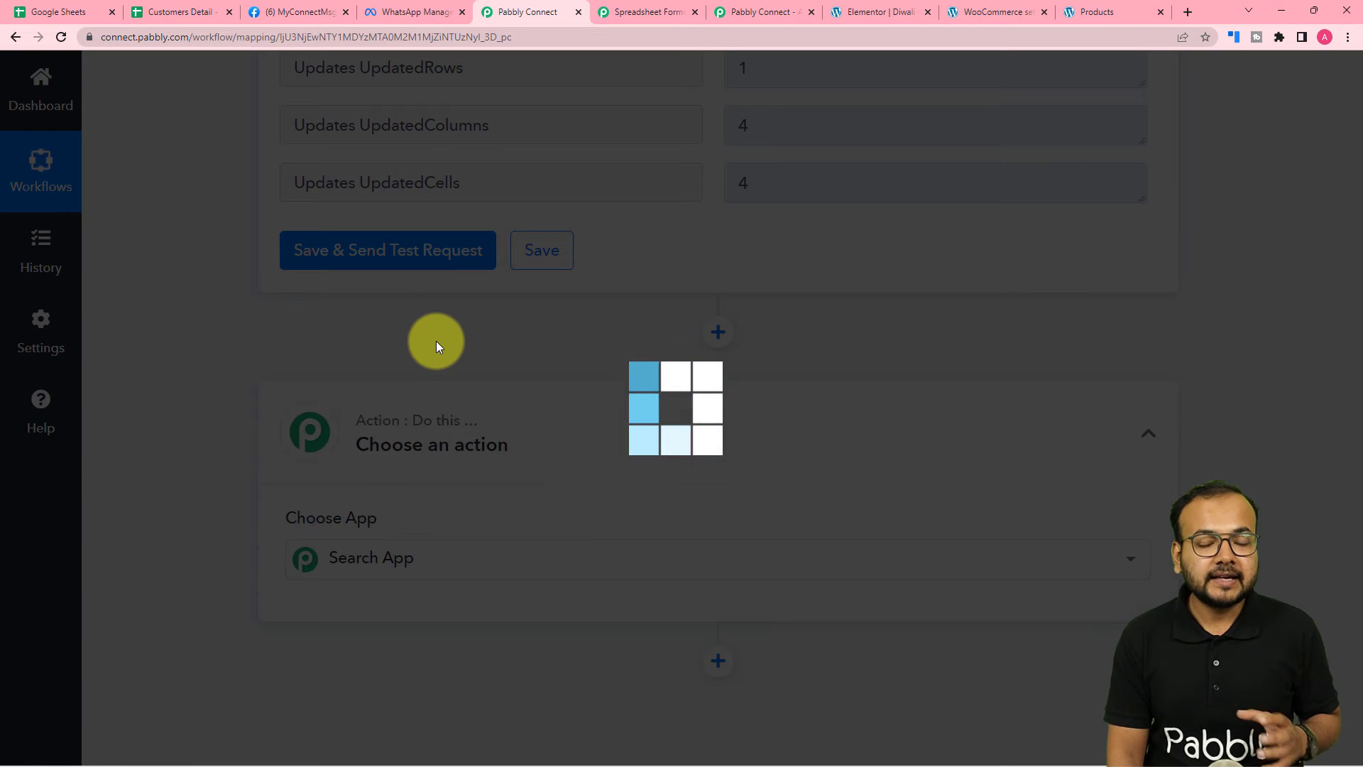
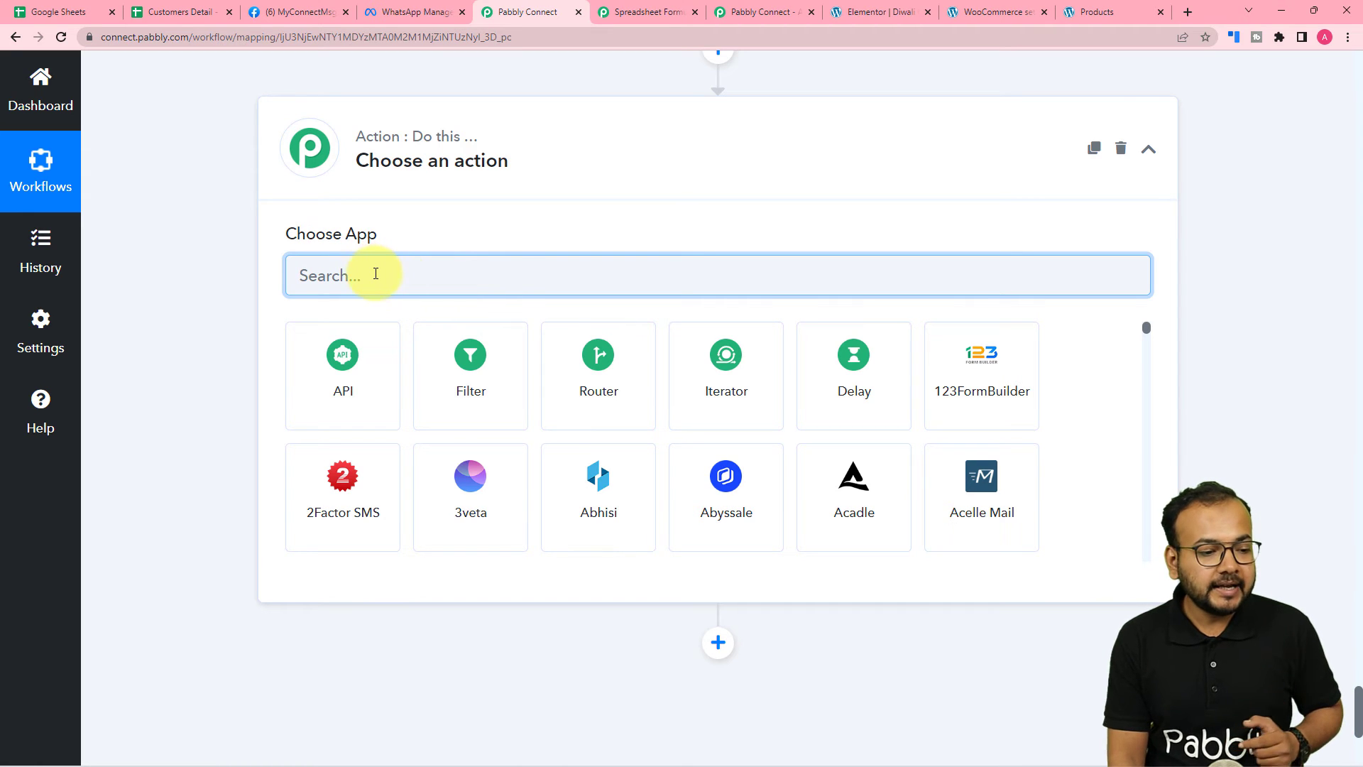
{"action": "type", "text": "whats"}
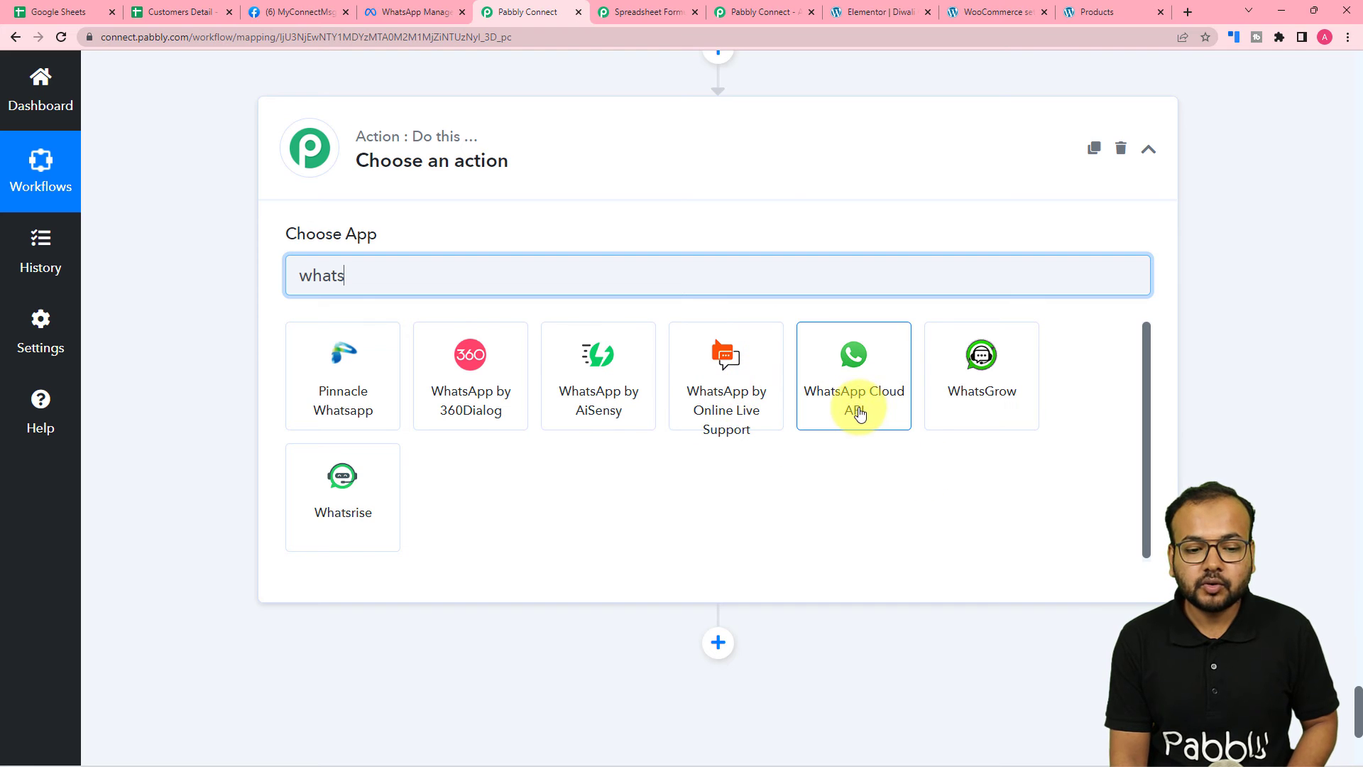
{"action": "left_click", "coordinate": [855, 409]}
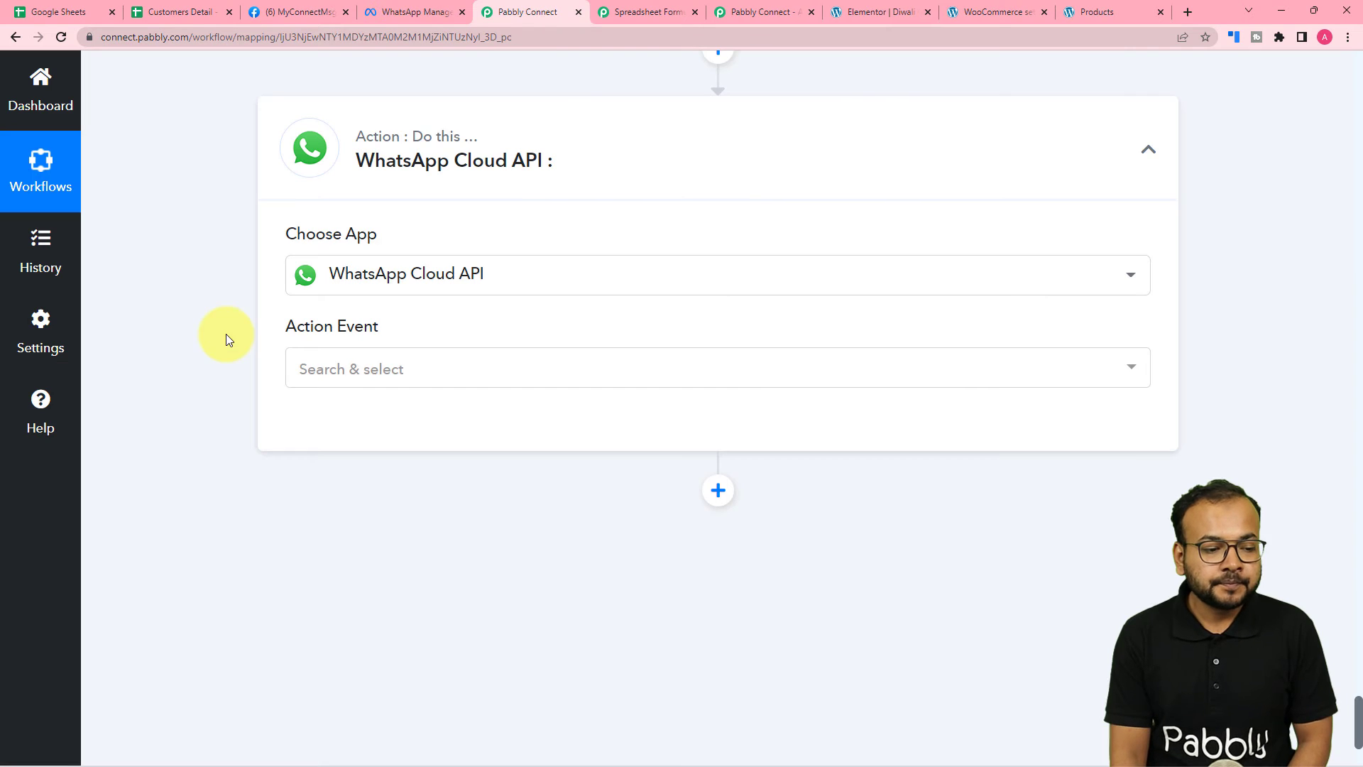
{"action": "left_click", "coordinate": [346, 376]}
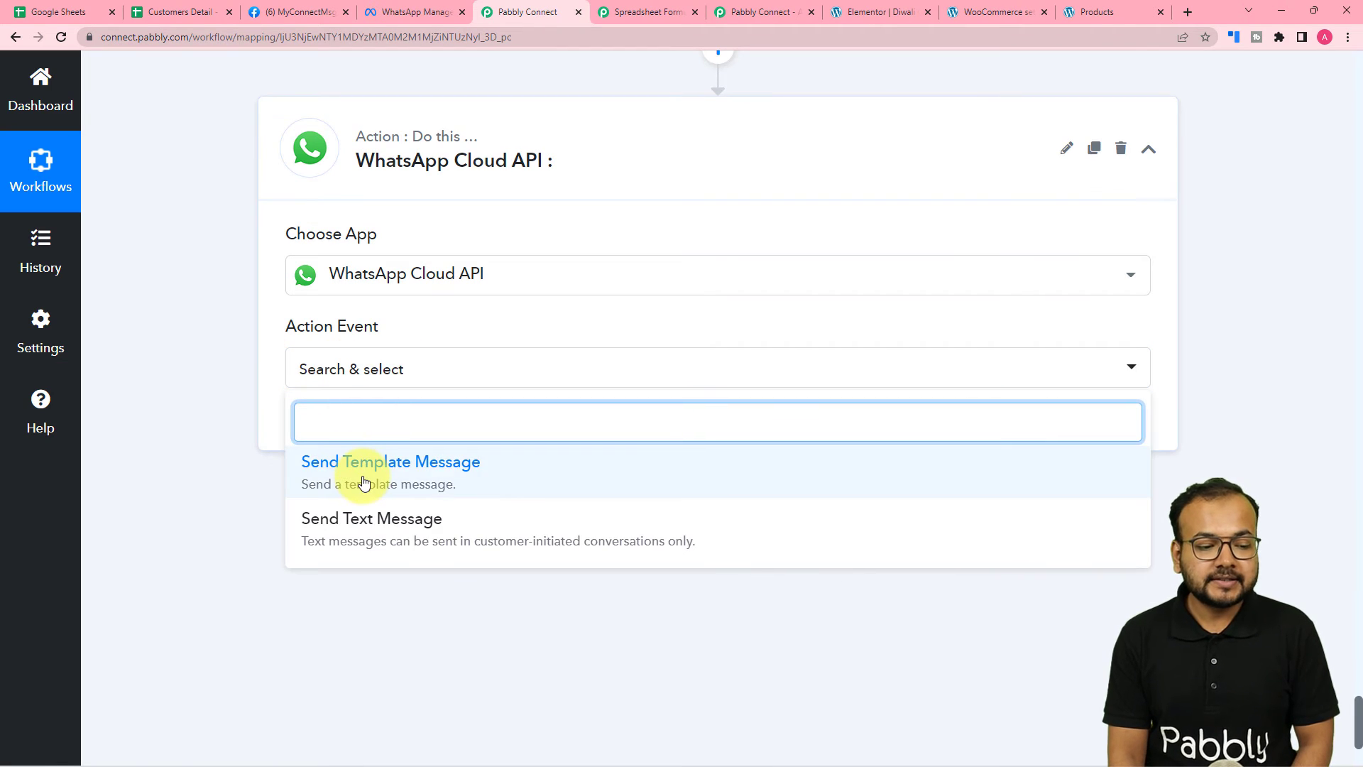
{"action": "left_click", "coordinate": [360, 470]}
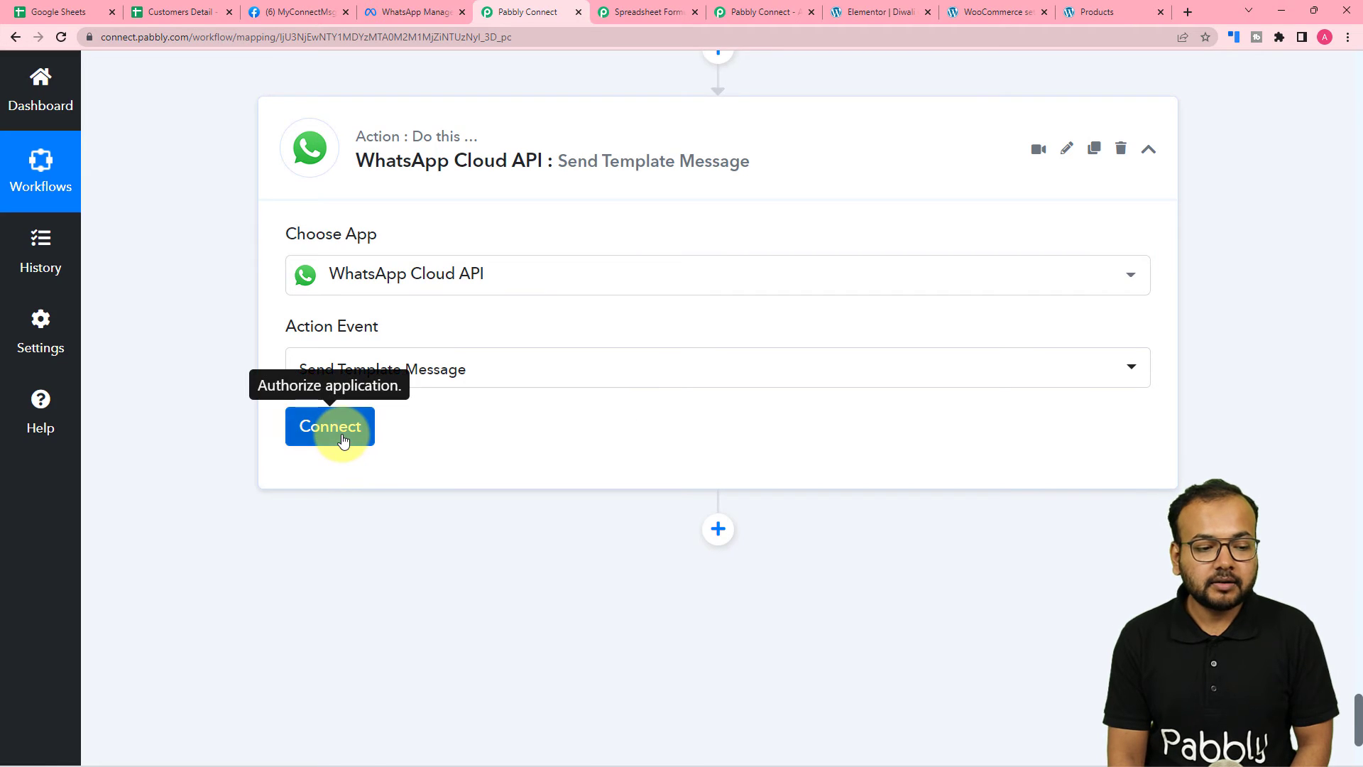
Step: Start a new WhatsApp Cloud API connection for the action and review the credentials it requires
{"action": "left_click", "coordinate": [309, 426]}
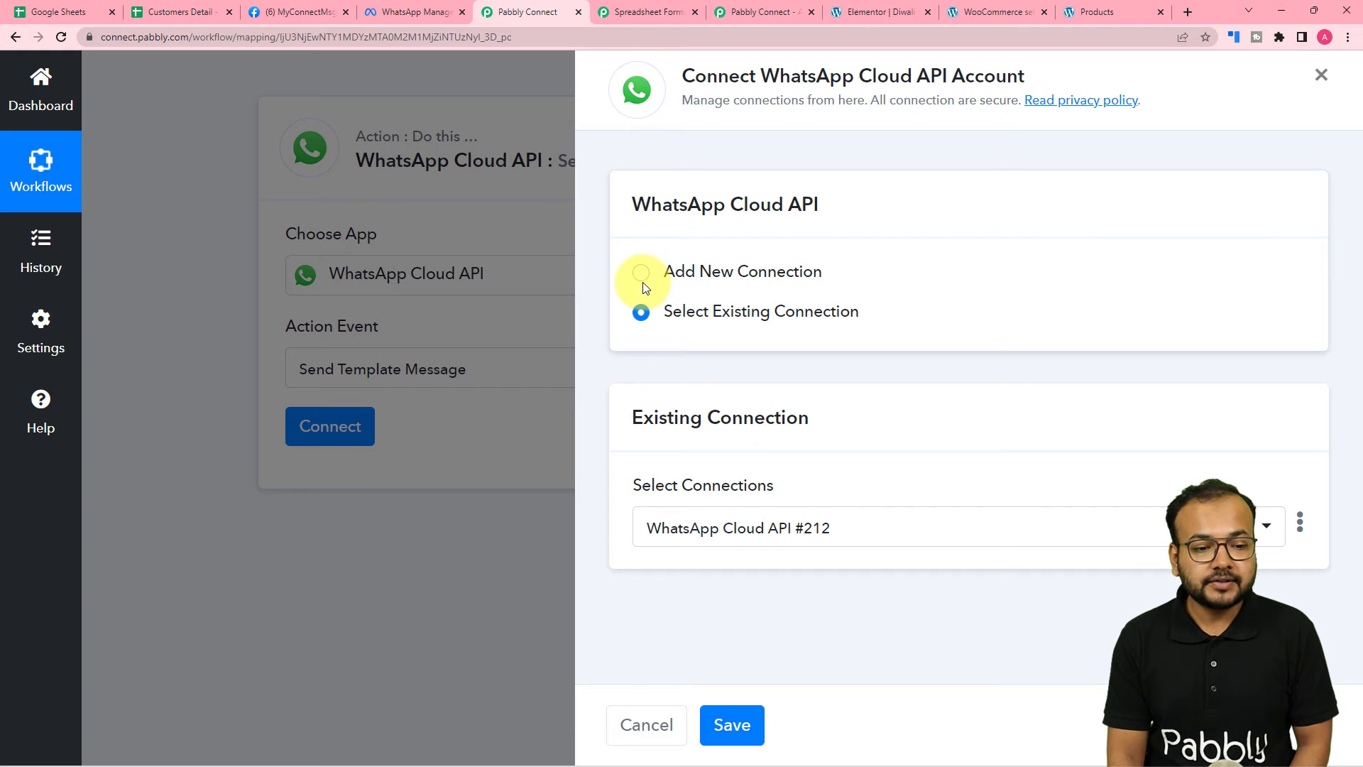
{"action": "left_click", "coordinate": [642, 283]}
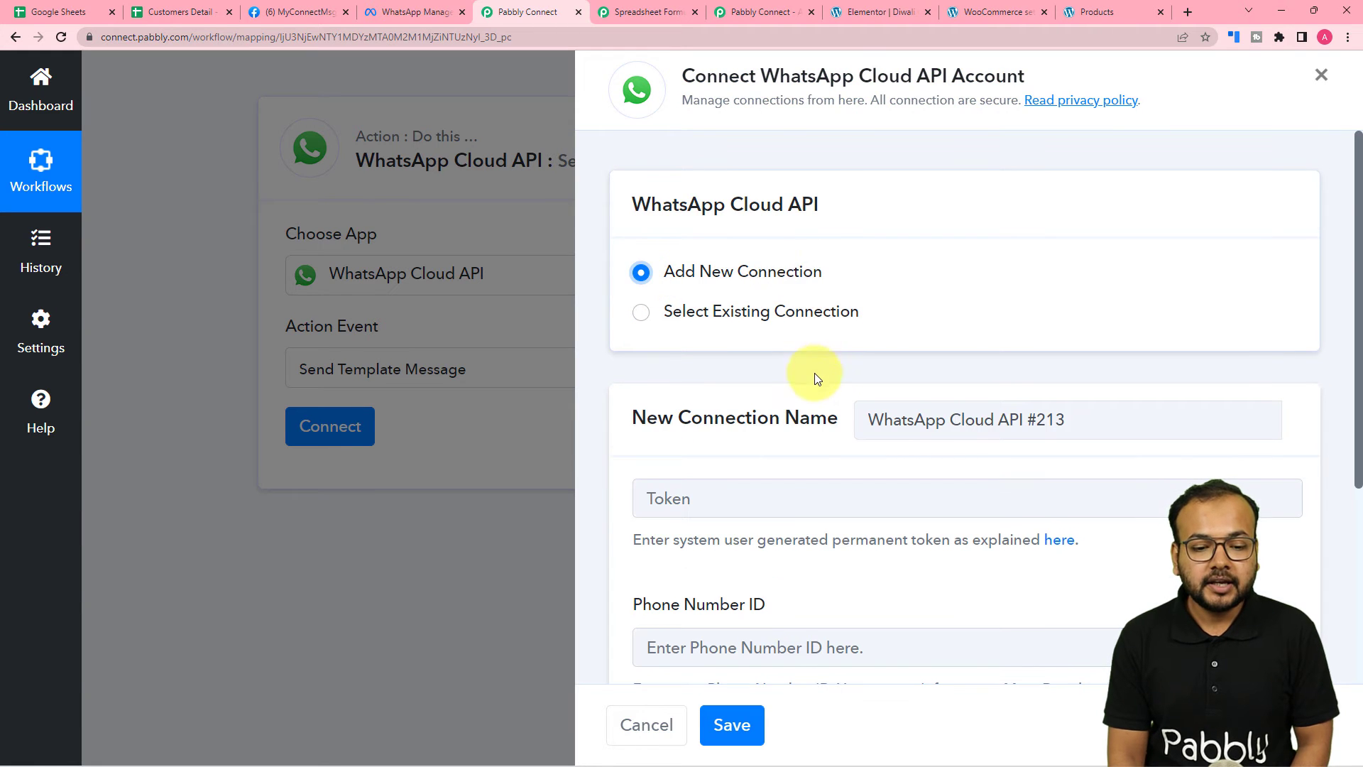
{"action": "scroll", "coordinate": [816, 376], "scroll_direction": "down", "scroll_amount": 3}
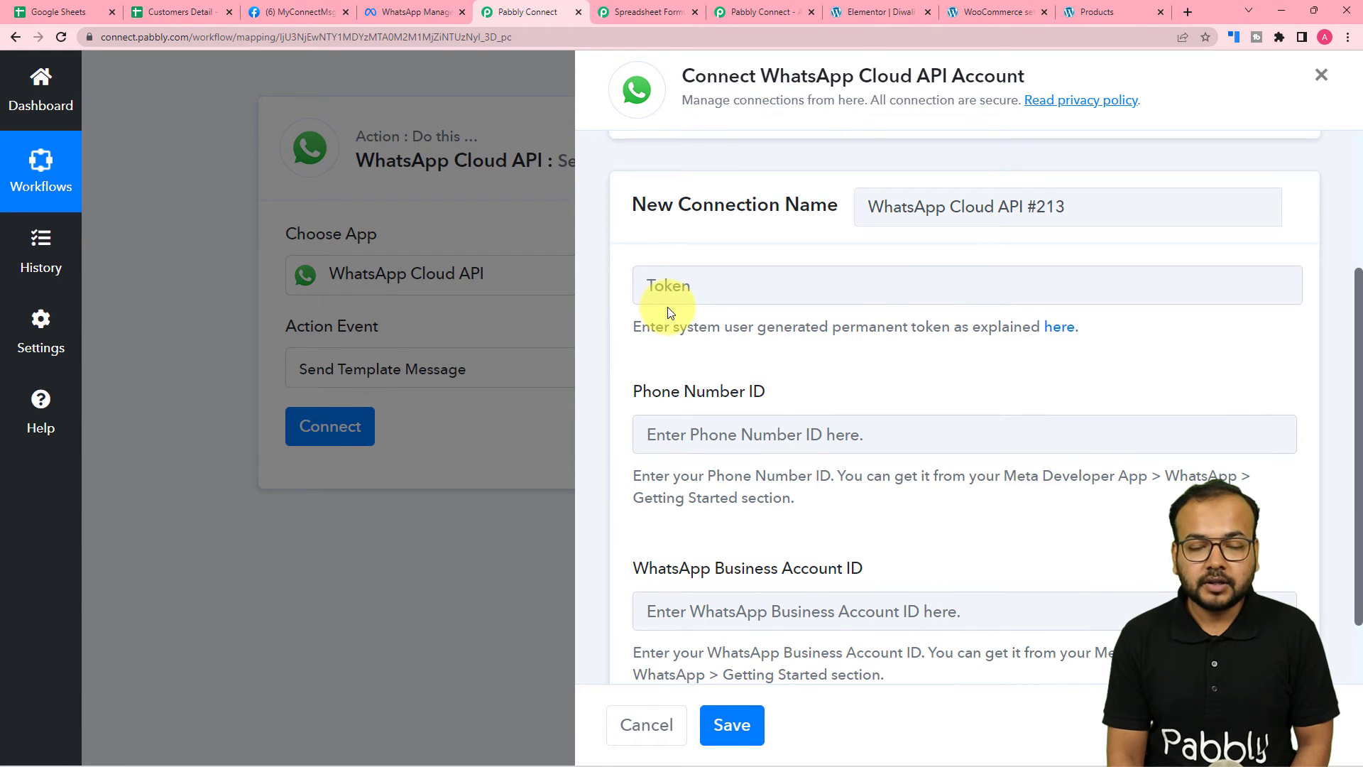
{"action": "scroll", "coordinate": [753, 291], "scroll_direction": "down", "scroll_amount": 2}
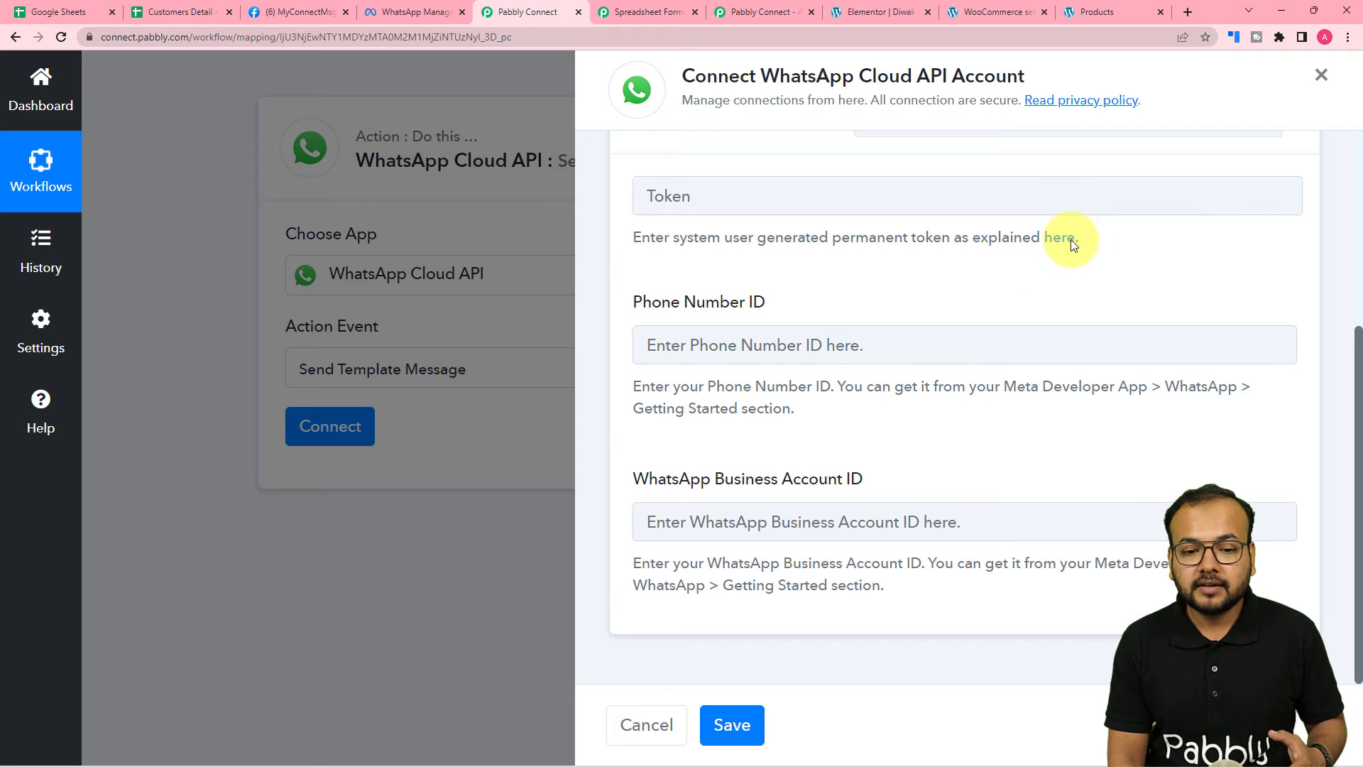
Step: Read the linked Pabbly forum guide on WhatsApp Cloud API setup, permanent tokens and webhook configuration, and return to the connection form
{"action": "left_click", "coordinate": [1051, 247]}
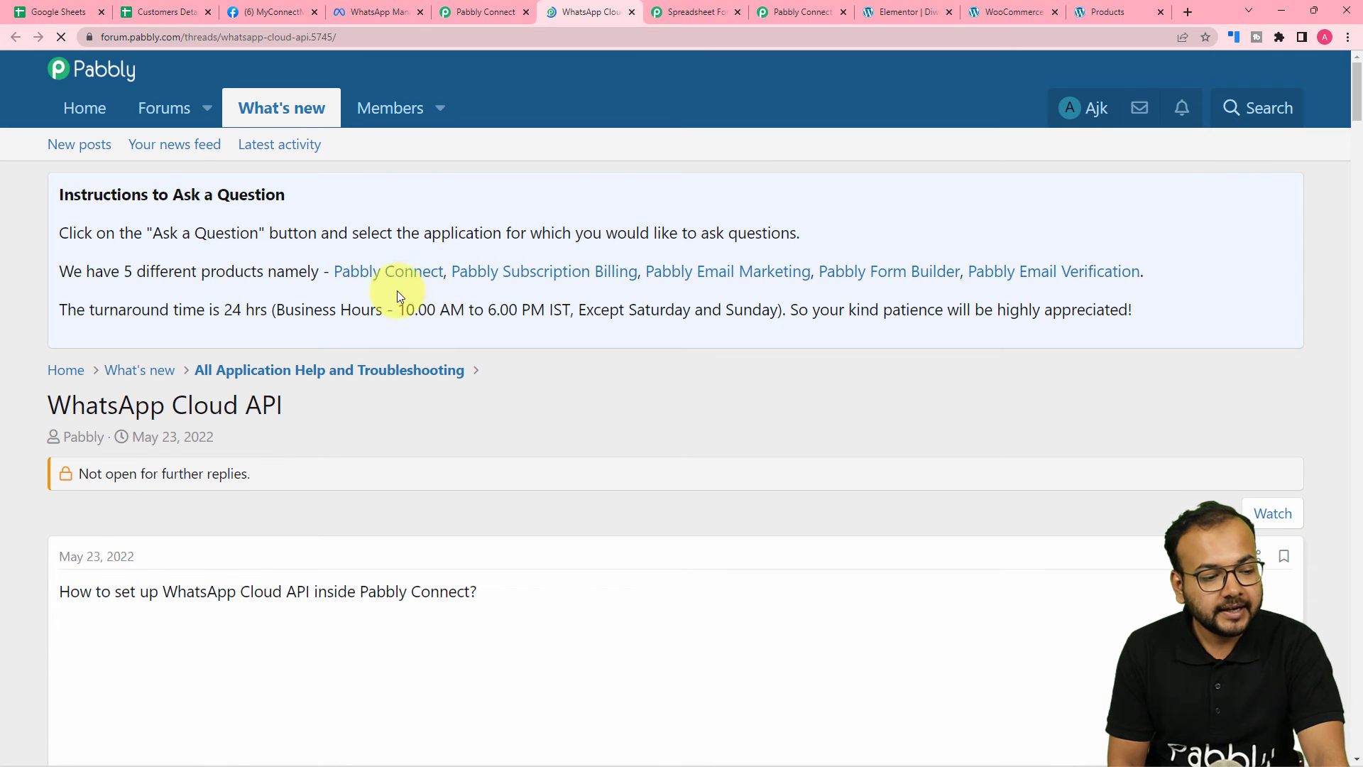
{"action": "scroll", "coordinate": [396, 294], "scroll_direction": "down", "scroll_amount": 5}
{"action": "scroll", "coordinate": [87, 301], "scroll_direction": "down", "scroll_amount": 3}
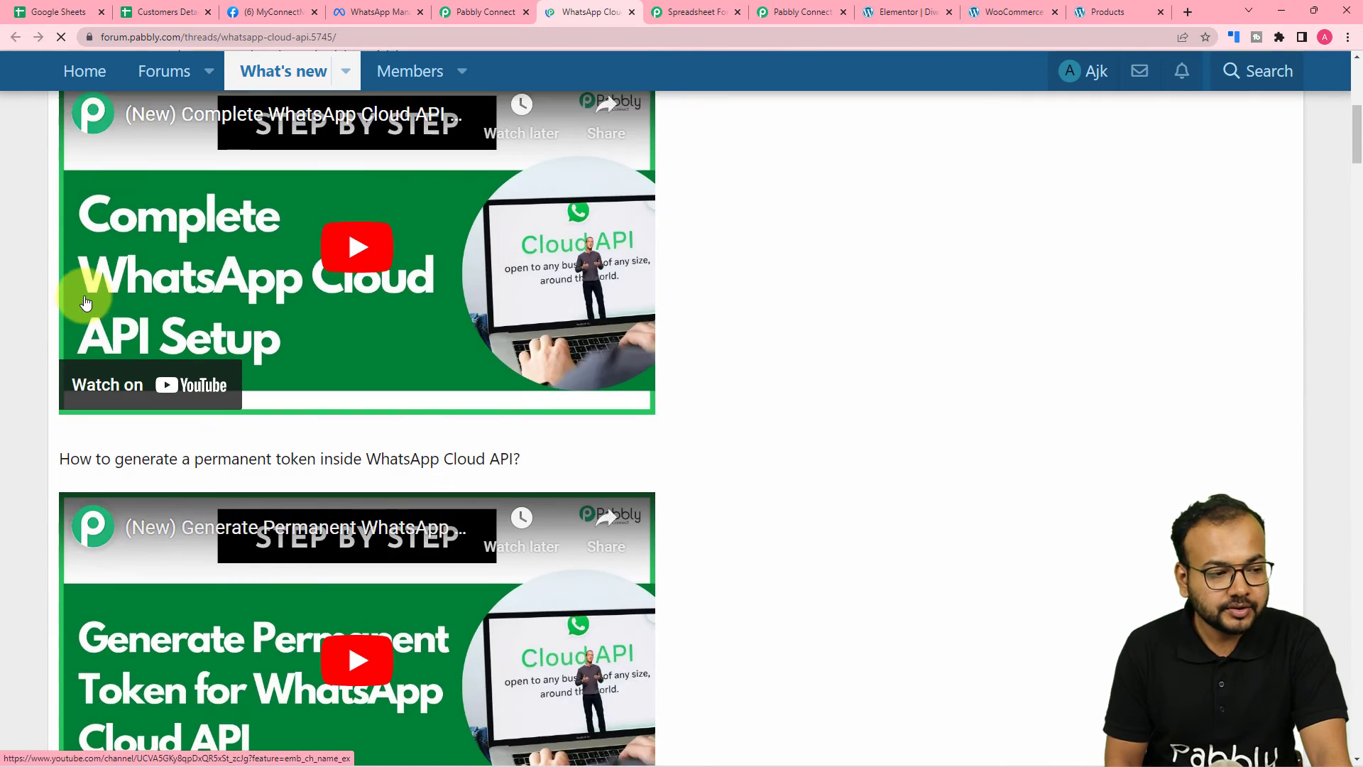
{"action": "scroll", "coordinate": [95, 302], "scroll_direction": "up", "scroll_amount": 2}
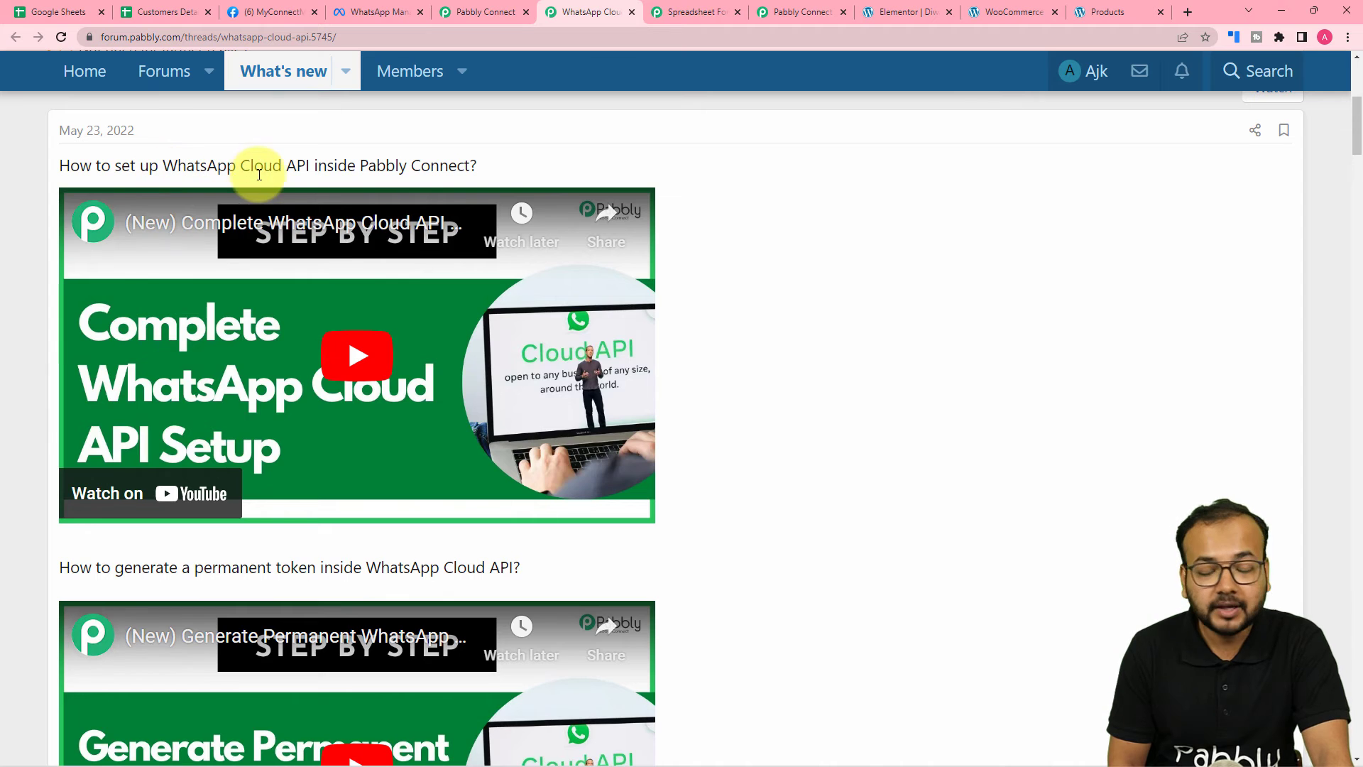
{"action": "scroll", "coordinate": [424, 176], "scroll_direction": "down", "scroll_amount": 5}
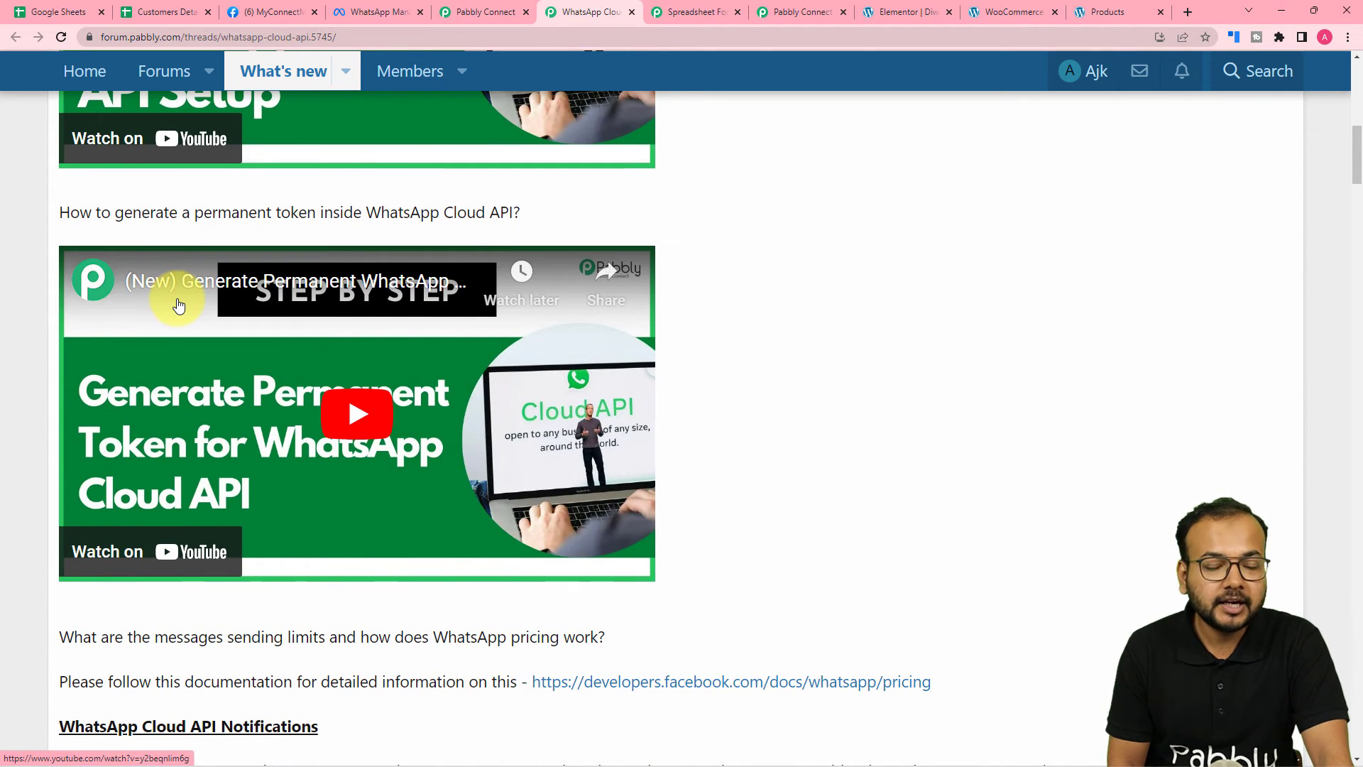
{"action": "scroll", "coordinate": [178, 305], "scroll_direction": "down", "scroll_amount": 2}
{"action": "scroll", "coordinate": [178, 305], "scroll_direction": "down", "scroll_amount": 8}
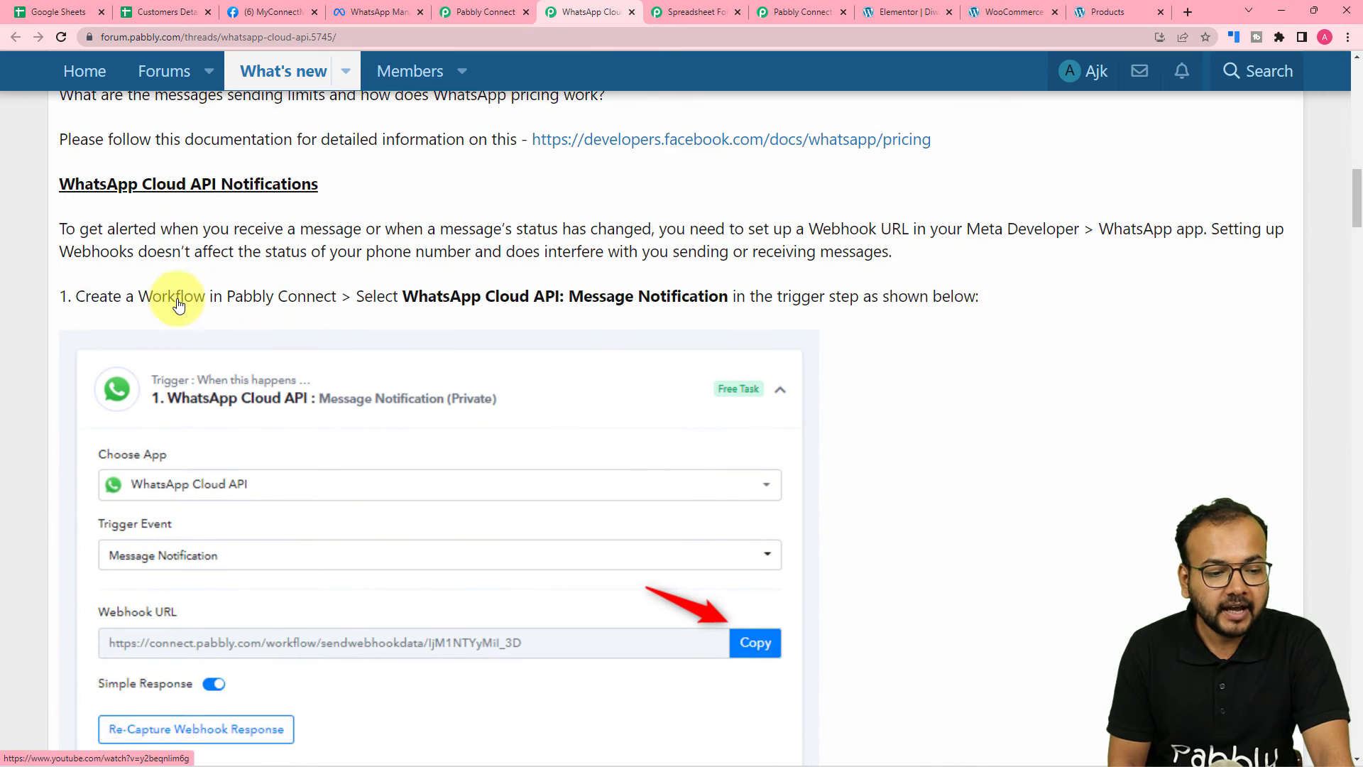
{"action": "scroll", "coordinate": [179, 299], "scroll_direction": "down", "scroll_amount": 12}
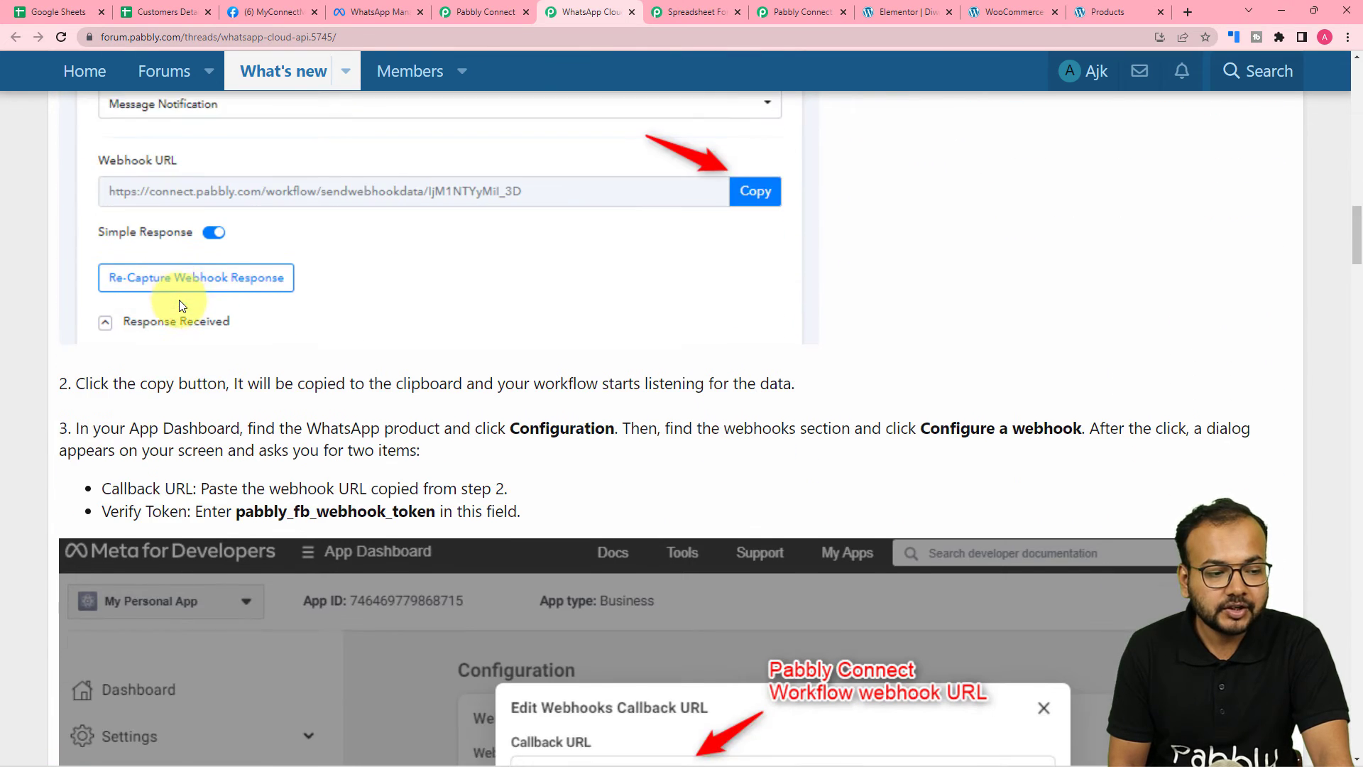
{"action": "scroll", "coordinate": [179, 301], "scroll_direction": "down", "scroll_amount": 8}
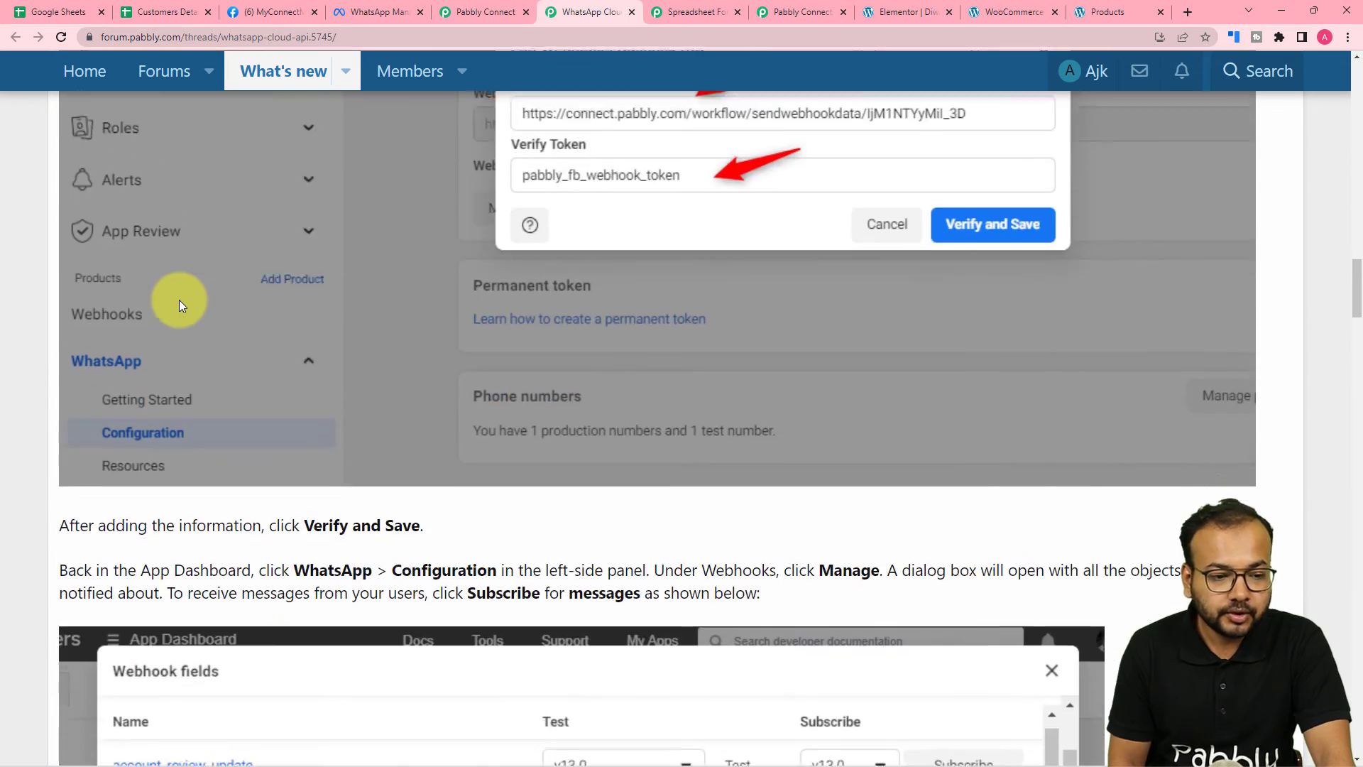
{"action": "scroll", "coordinate": [179, 299], "scroll_direction": "down", "scroll_amount": 8}
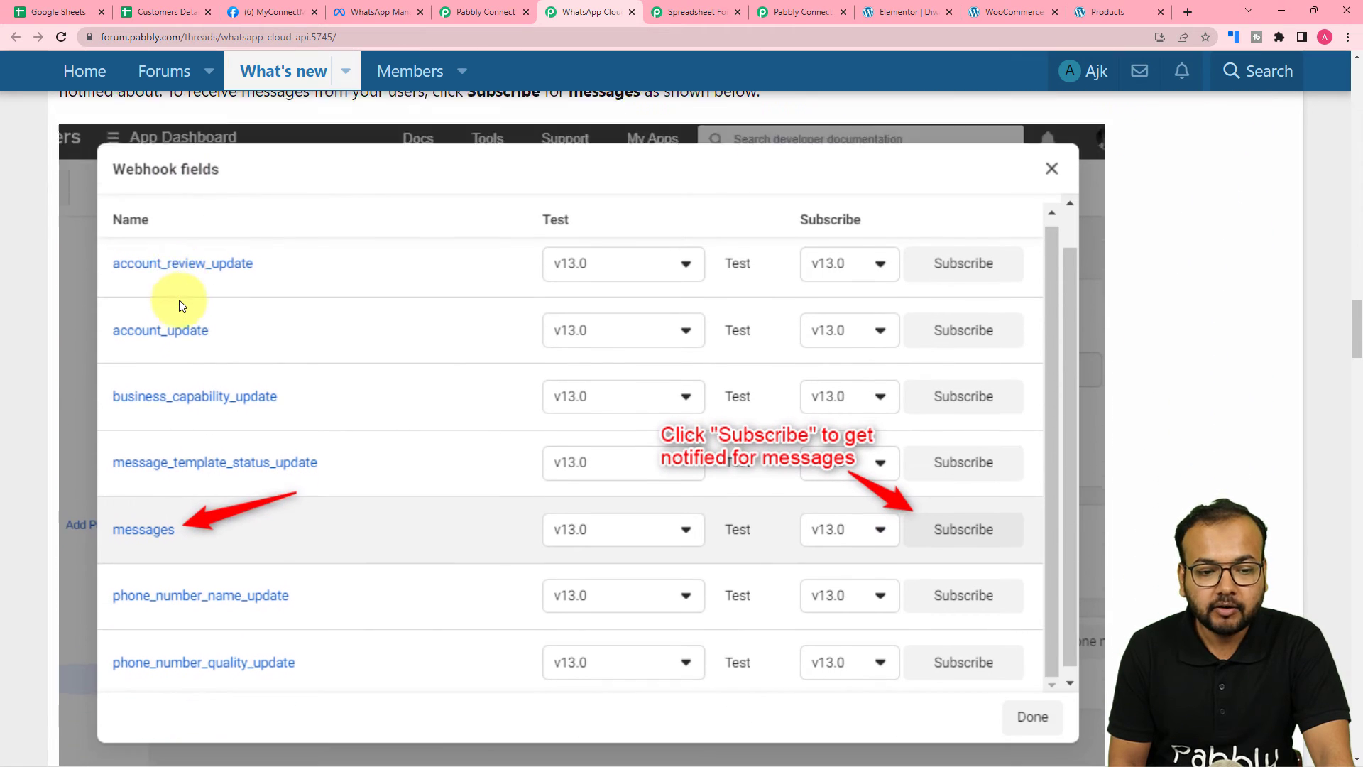
{"action": "scroll", "coordinate": [179, 305], "scroll_direction": "down", "scroll_amount": 1}
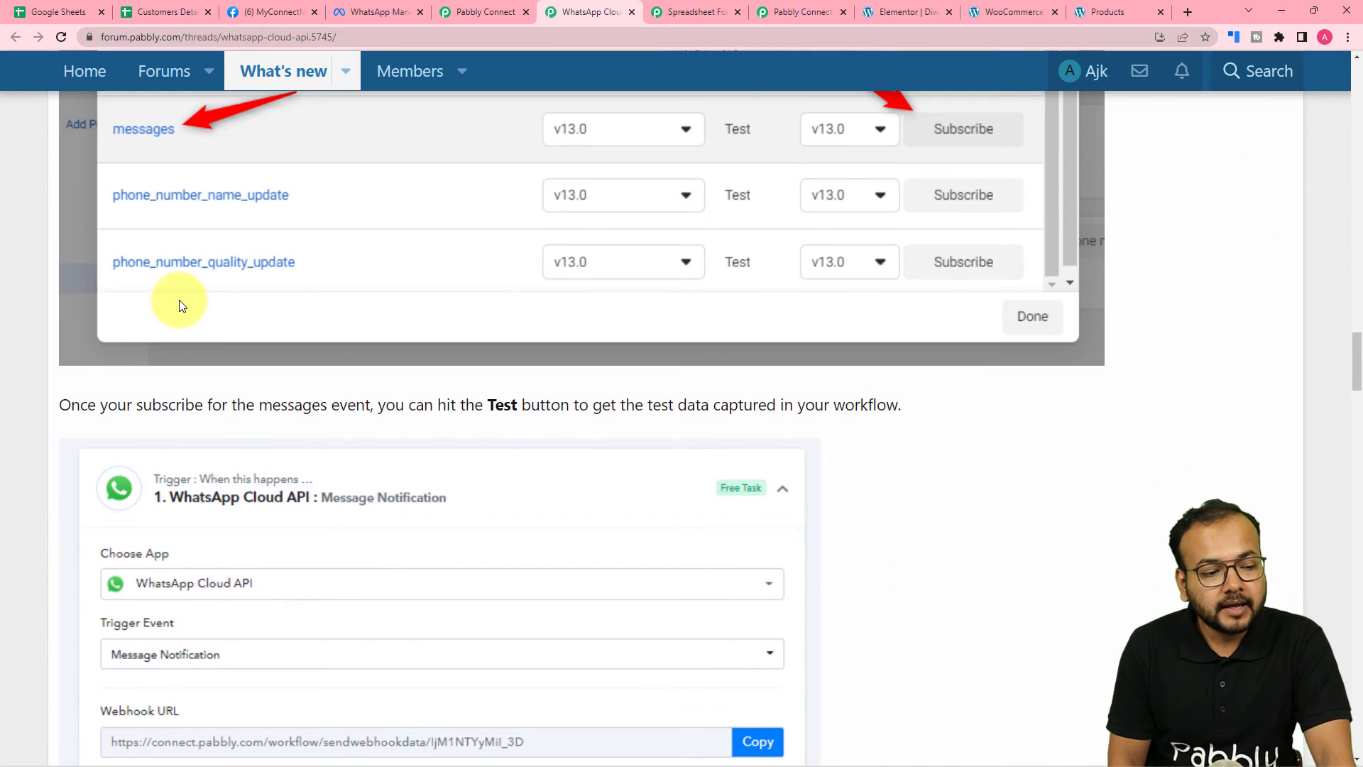
{"action": "scroll", "coordinate": [179, 302], "scroll_direction": "down", "scroll_amount": 4}
{"action": "left_click", "coordinate": [475, 13]}
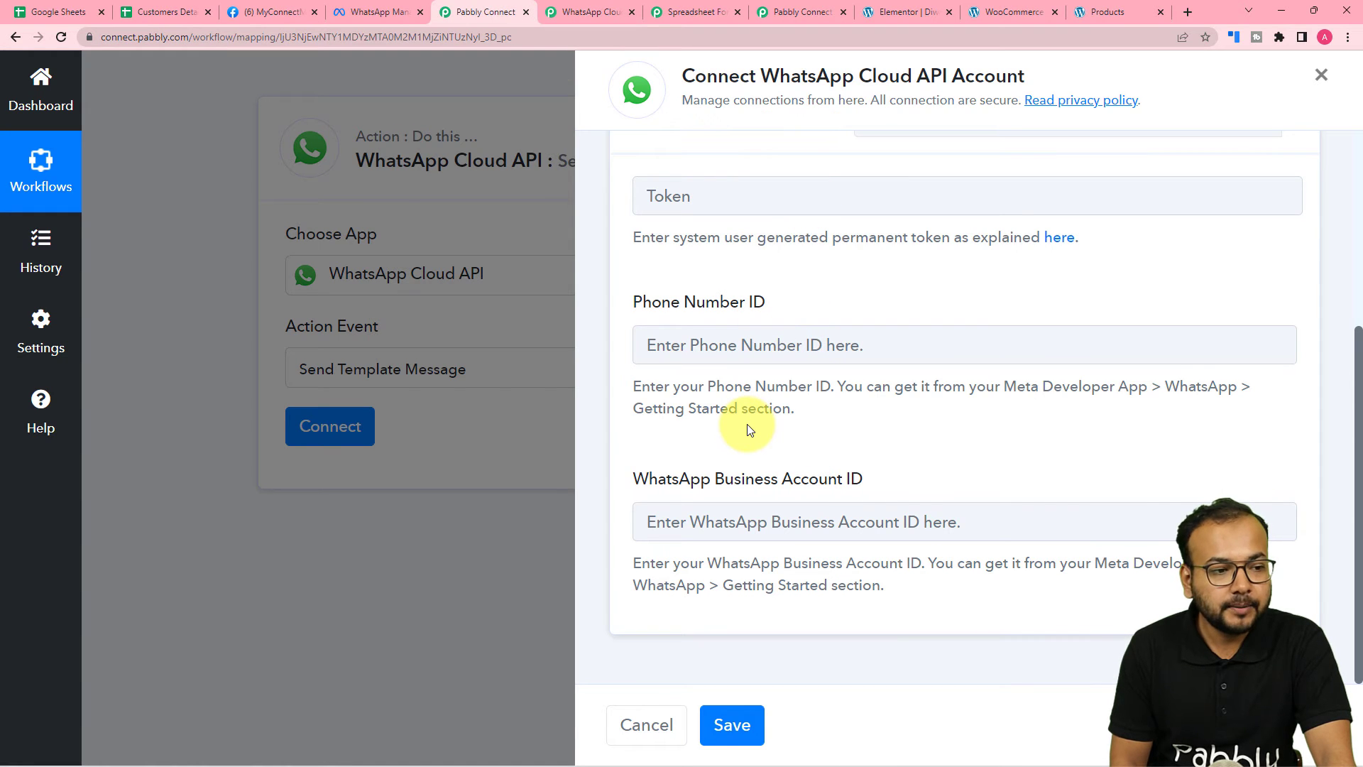
Step: Review the Meta app's WhatsApp Getting started page and the forum guide's setup and permanent token videos, and return to the connection form
{"action": "left_click", "coordinate": [275, 7]}
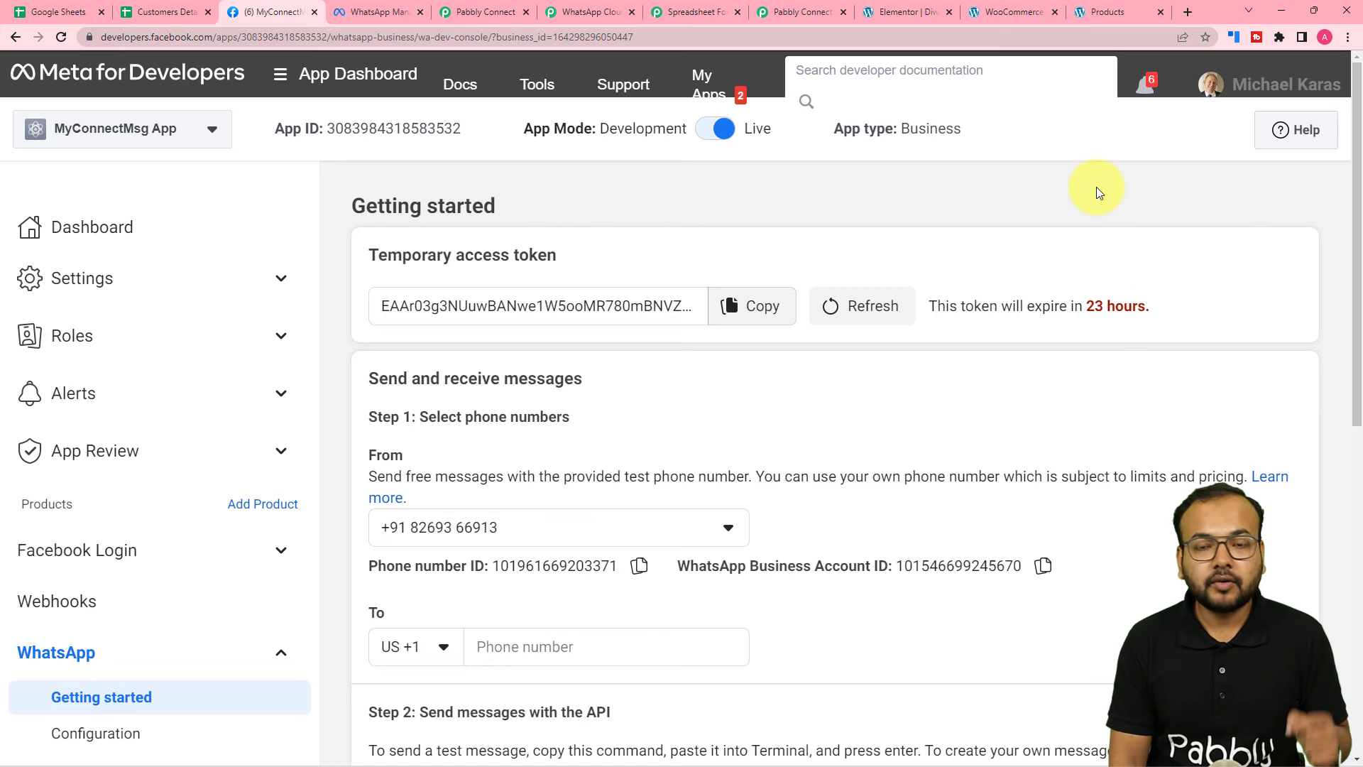
{"action": "left_click", "coordinate": [803, 14]}
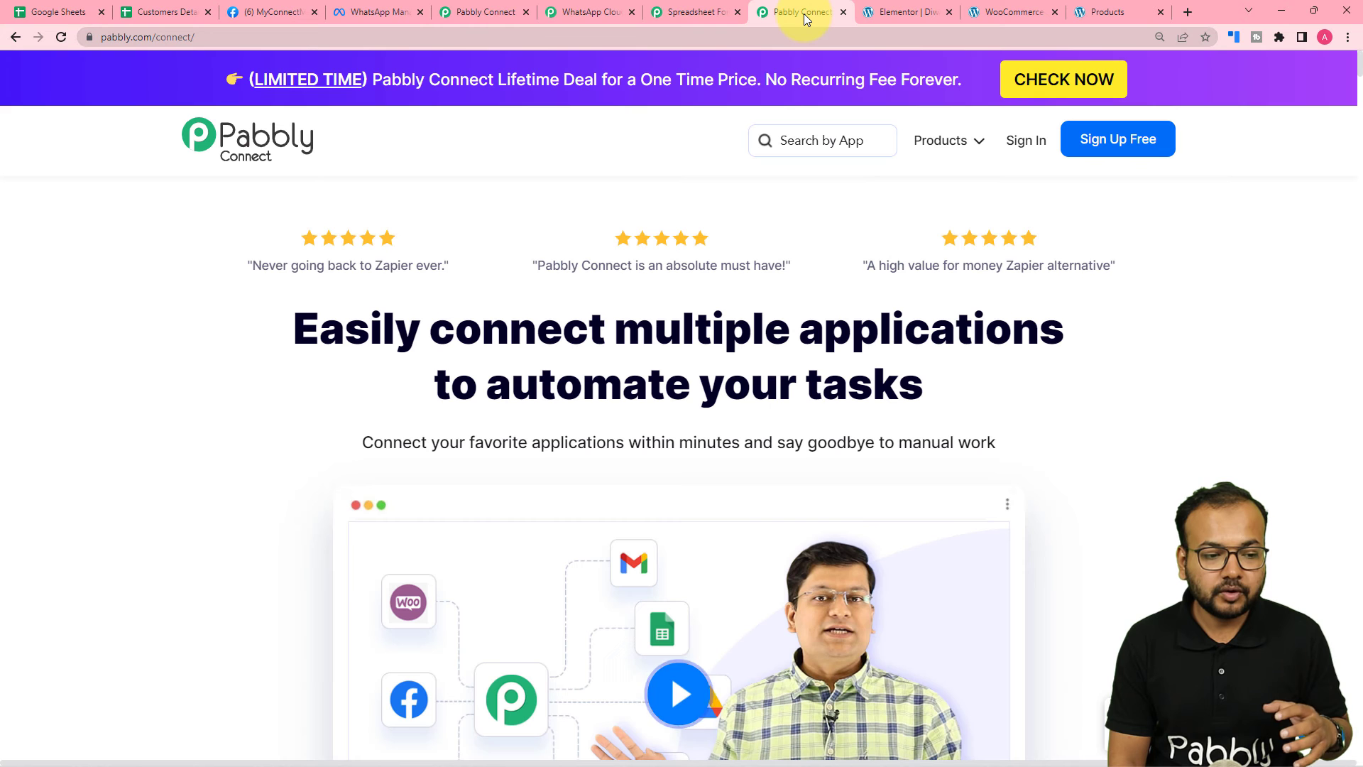
{"action": "left_click", "coordinate": [500, 12]}
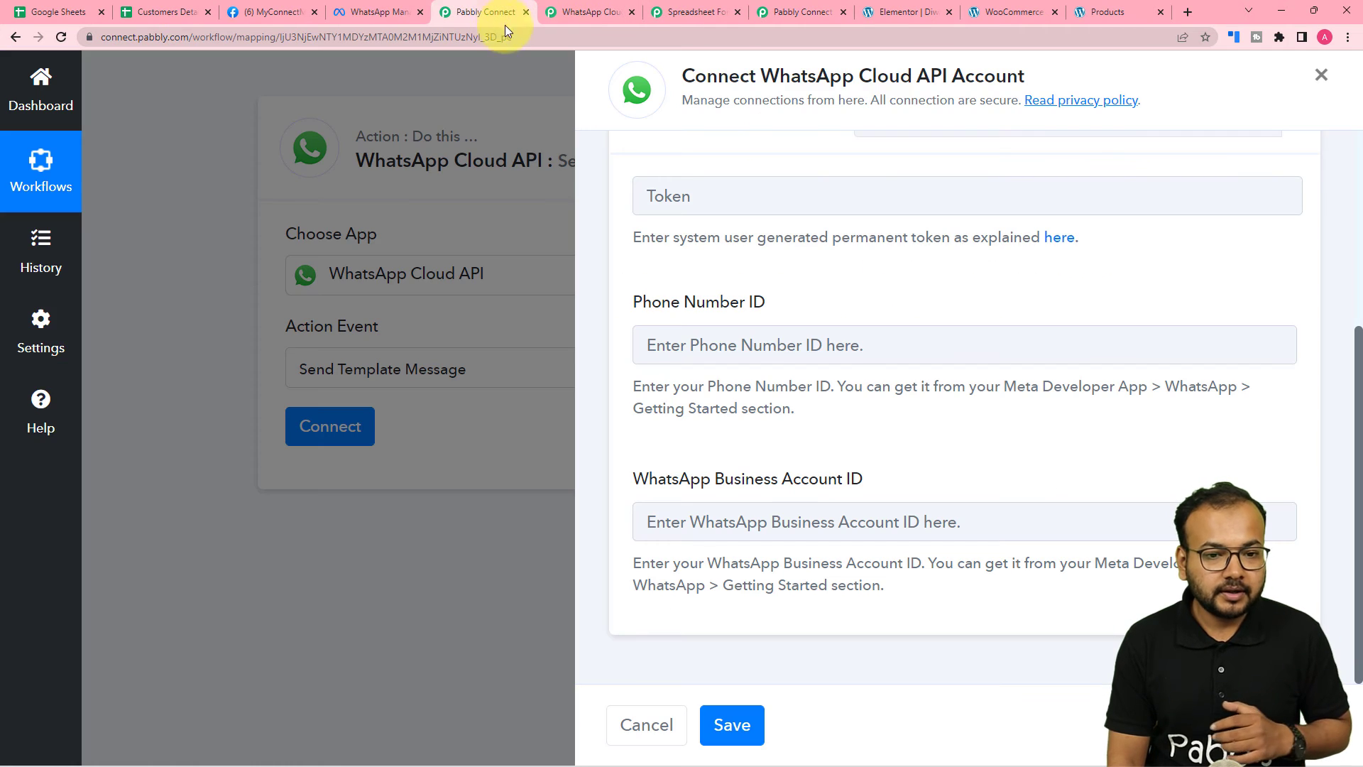
{"action": "left_click", "coordinate": [605, 12]}
{"action": "scroll", "coordinate": [483, 240], "scroll_direction": "down", "scroll_amount": 1}
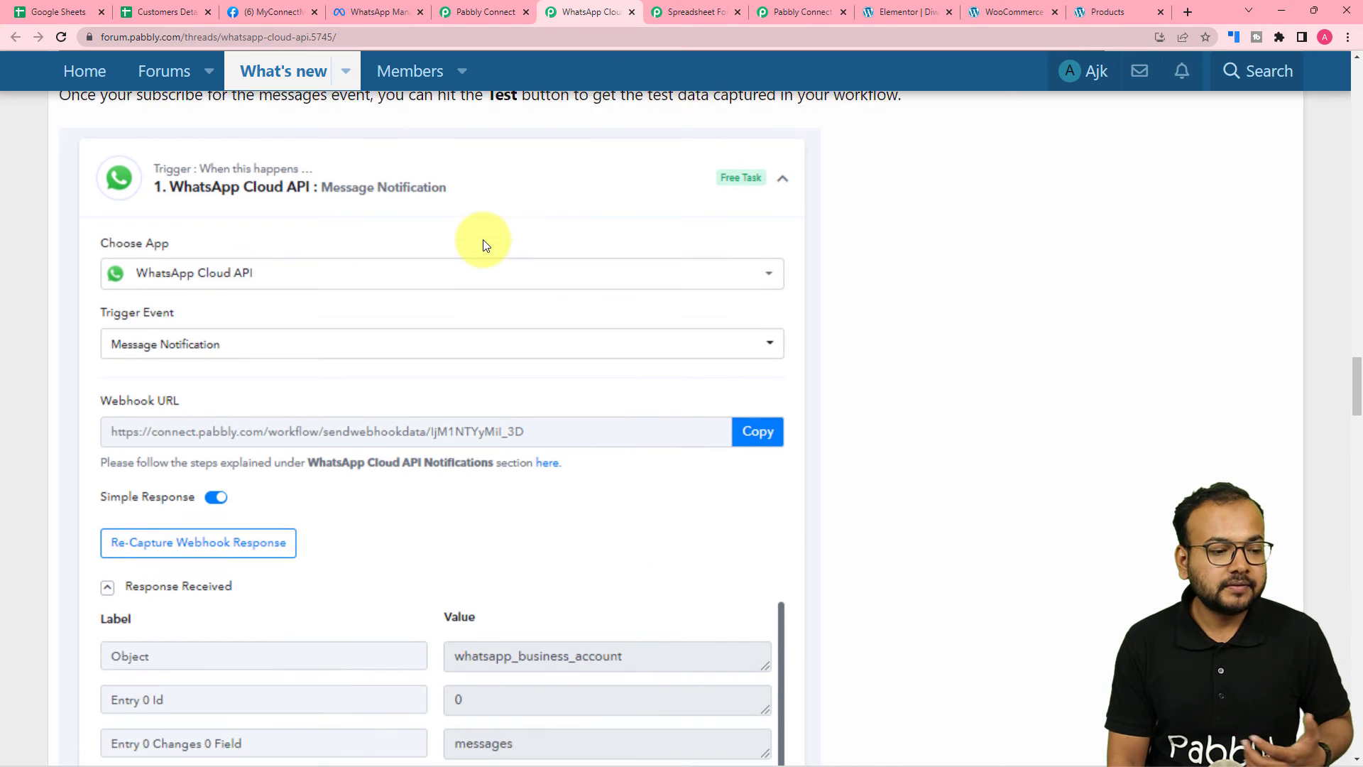
{"action": "scroll", "coordinate": [483, 245], "scroll_direction": "down", "scroll_amount": 17}
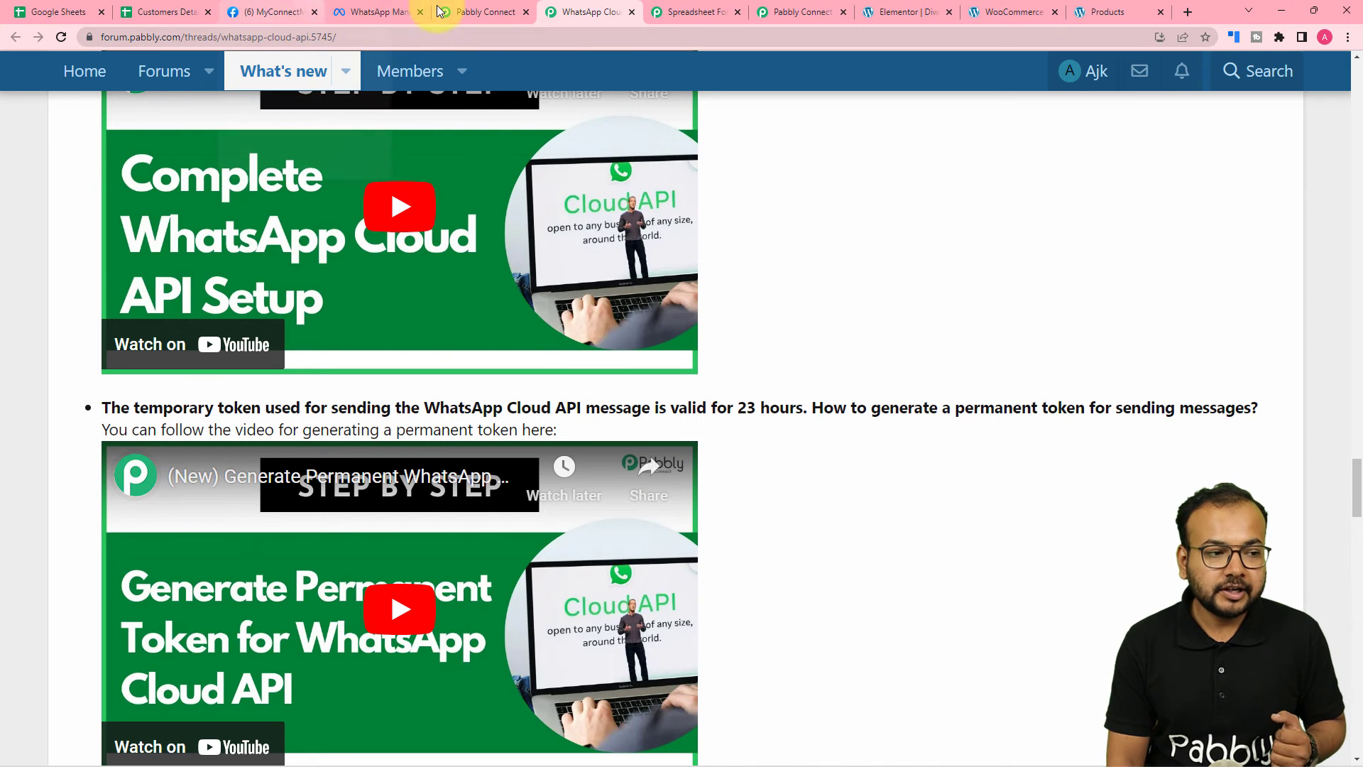
{"action": "left_click", "coordinate": [788, 7]}
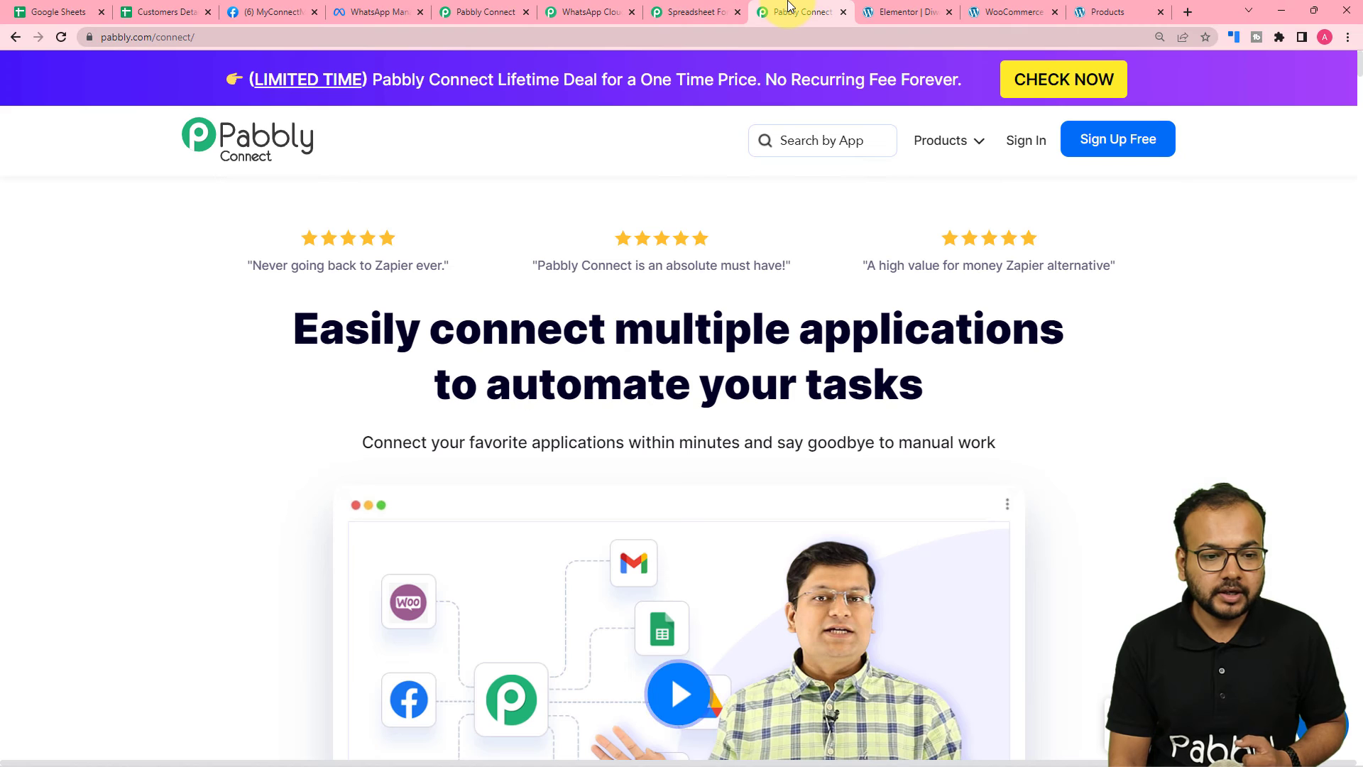
{"action": "left_click", "coordinate": [465, 14]}
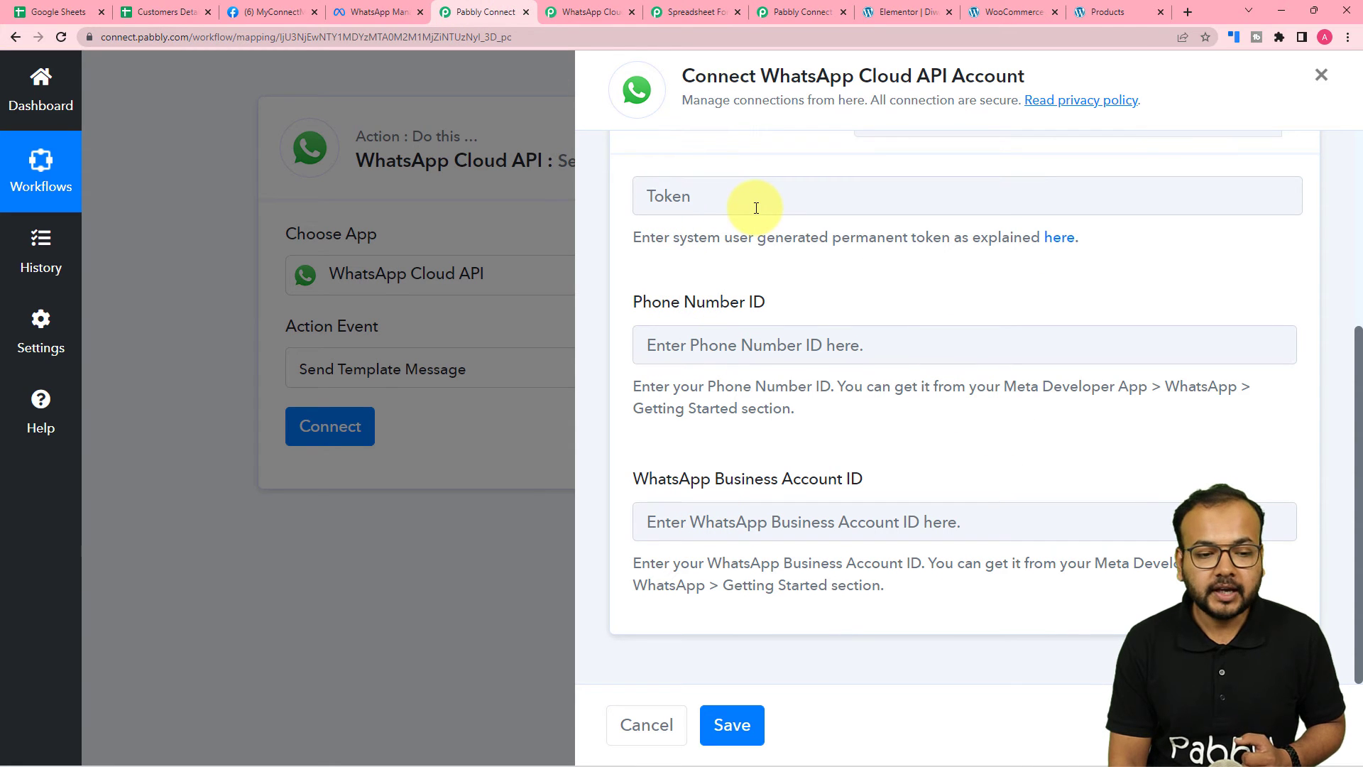
Step: Copy the phone number ID from the Meta app's Getting started page into the connection's Phone Number ID
{"action": "left_click", "coordinate": [302, 14]}
{"action": "scroll", "coordinate": [568, 518], "scroll_direction": "down", "scroll_amount": 1}
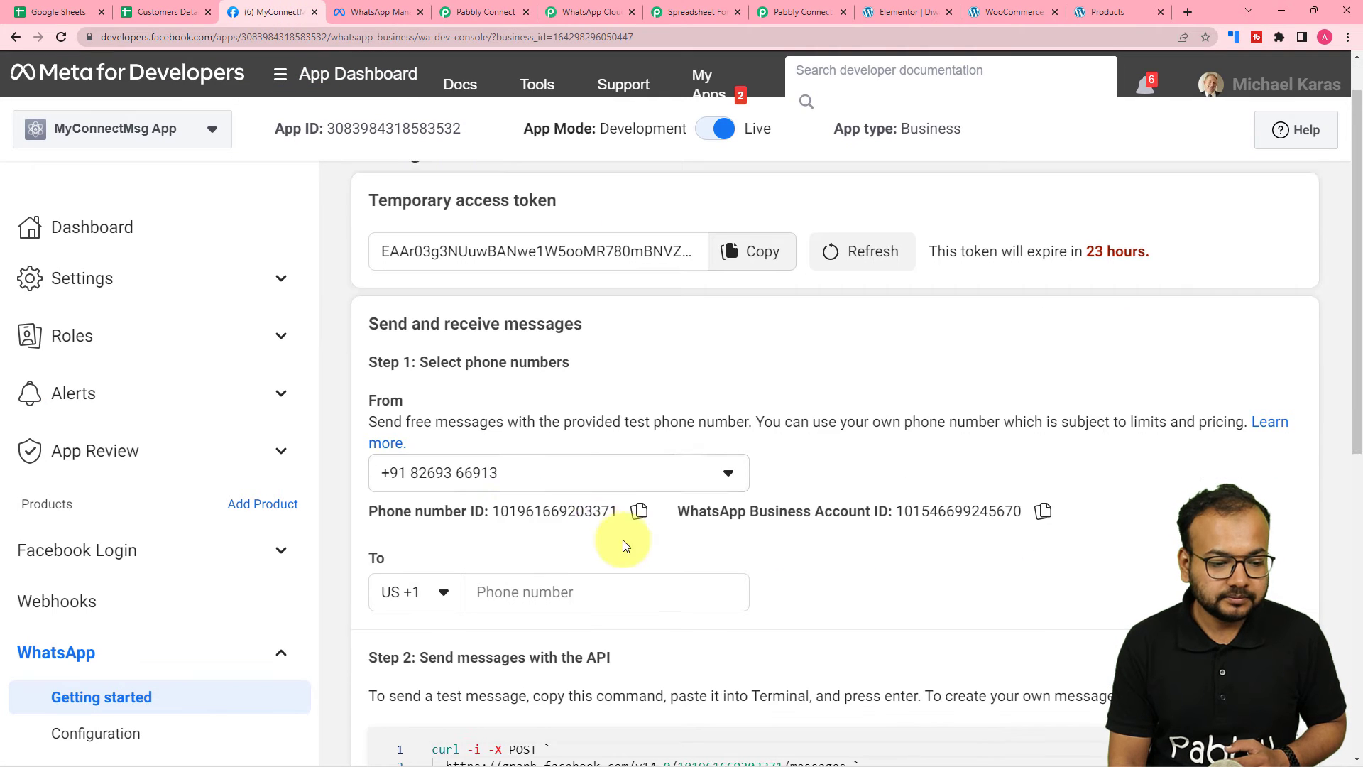
{"action": "left_click", "coordinate": [640, 495]}
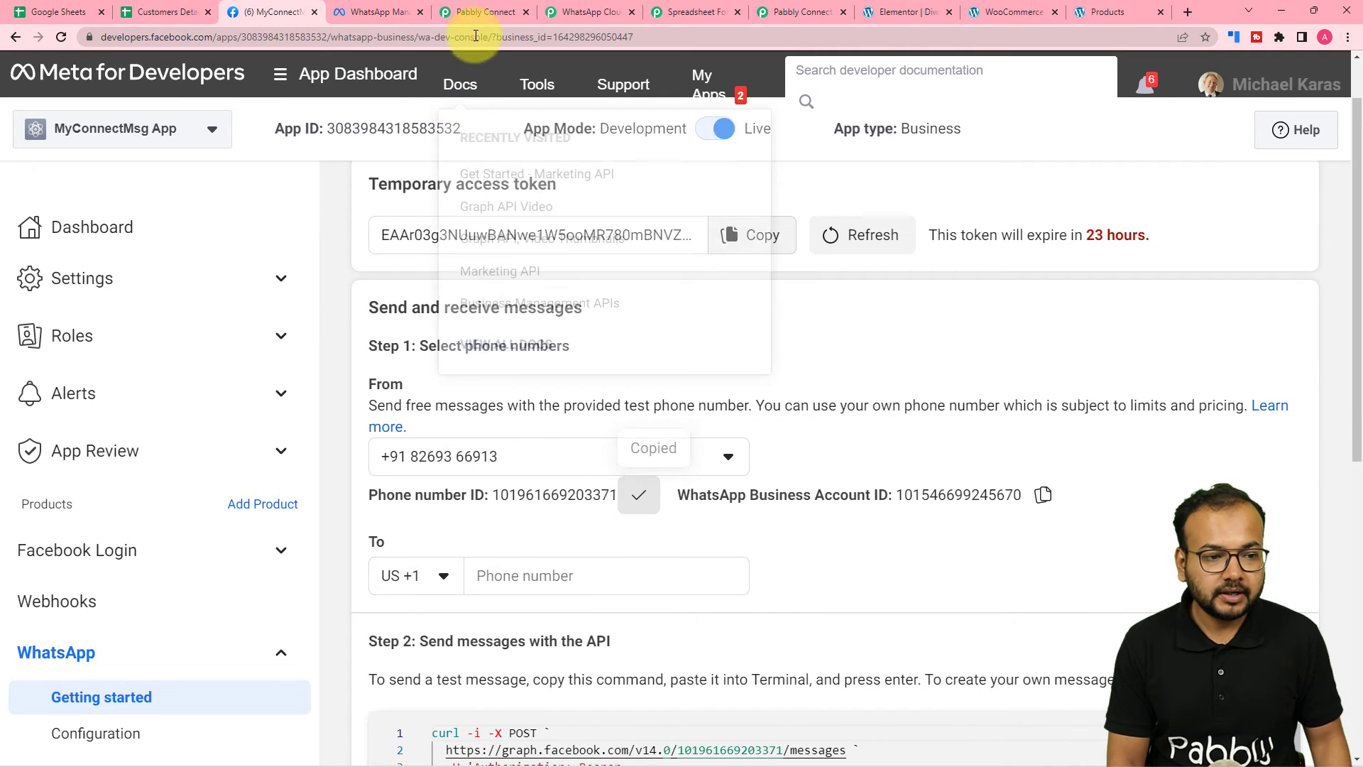
{"action": "left_click", "coordinate": [490, 10]}
{"action": "right_click", "coordinate": [779, 356]}
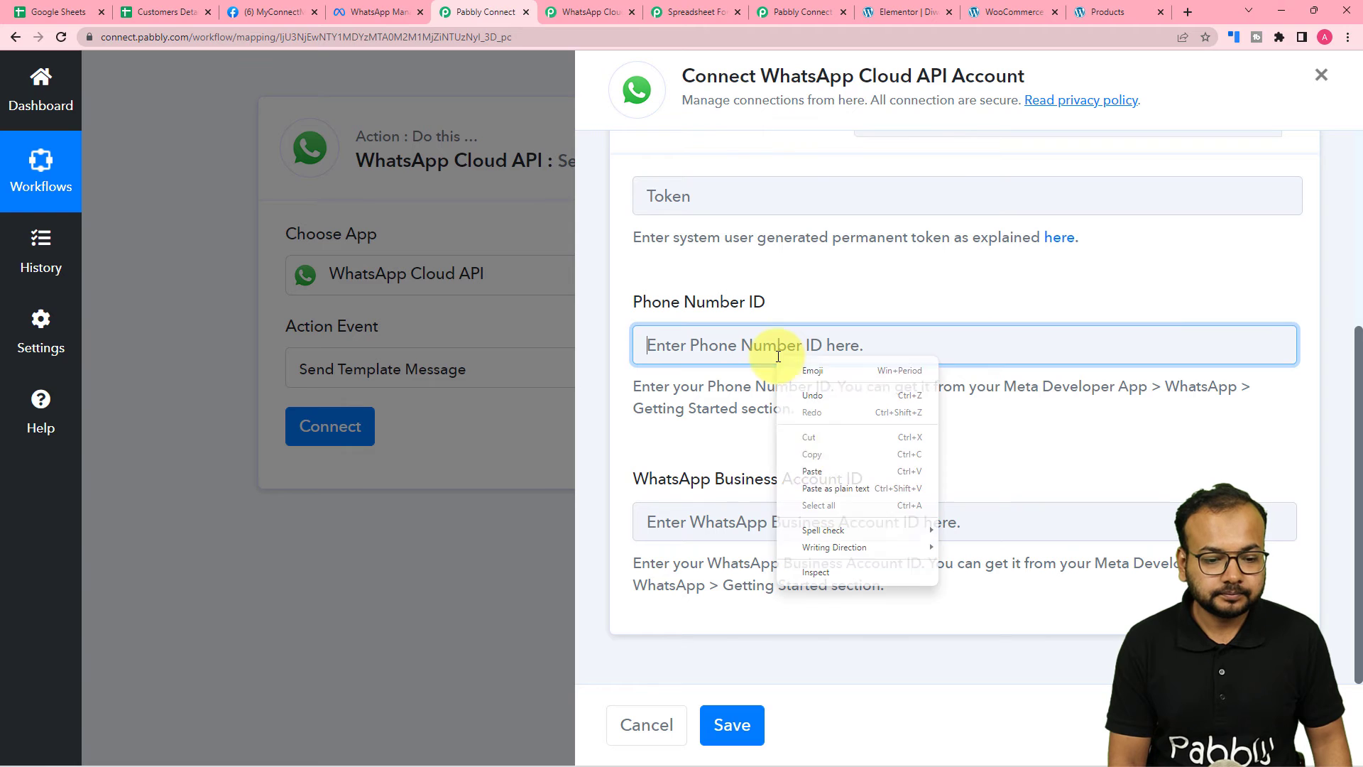
{"action": "left_click", "coordinate": [804, 470]}
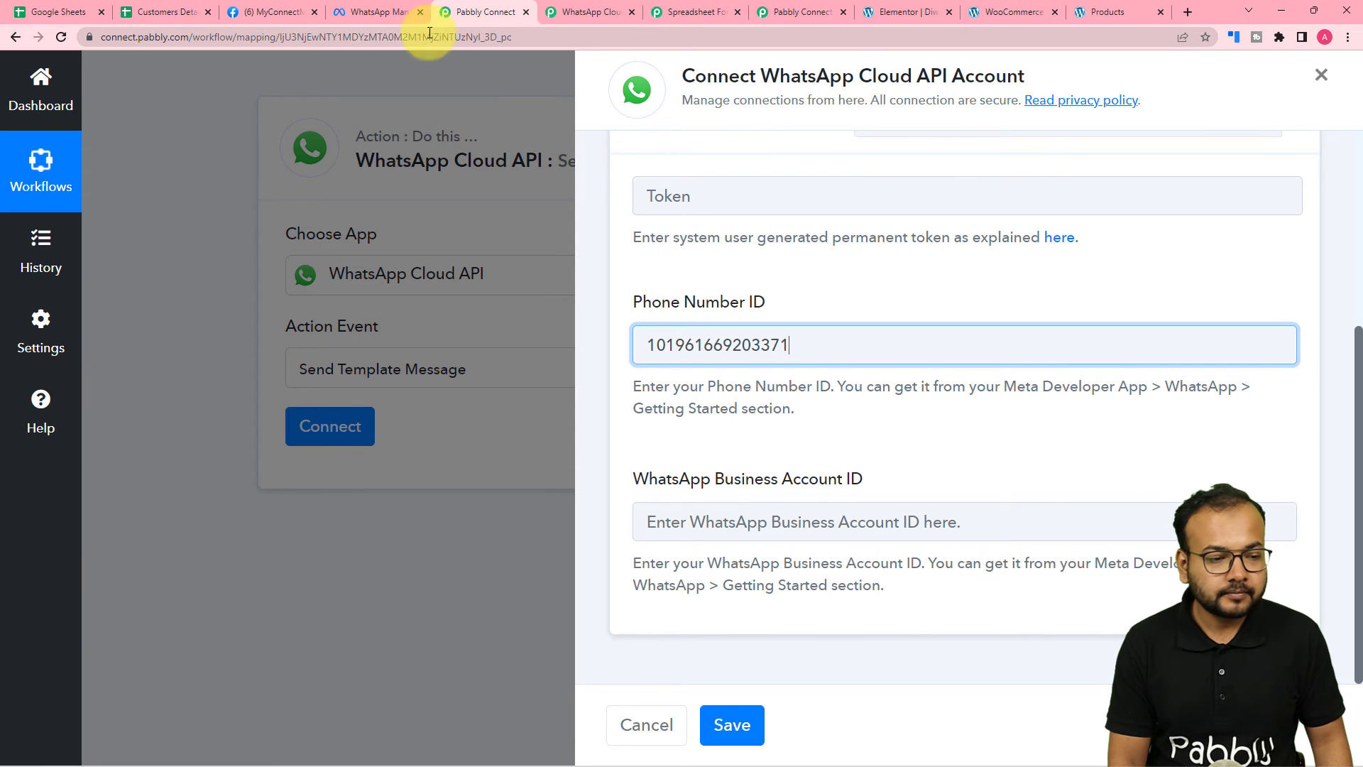
Step: Copy the WhatsApp Business Account ID from the Meta app into the matching field of the new connection
{"action": "left_click", "coordinate": [284, 12]}
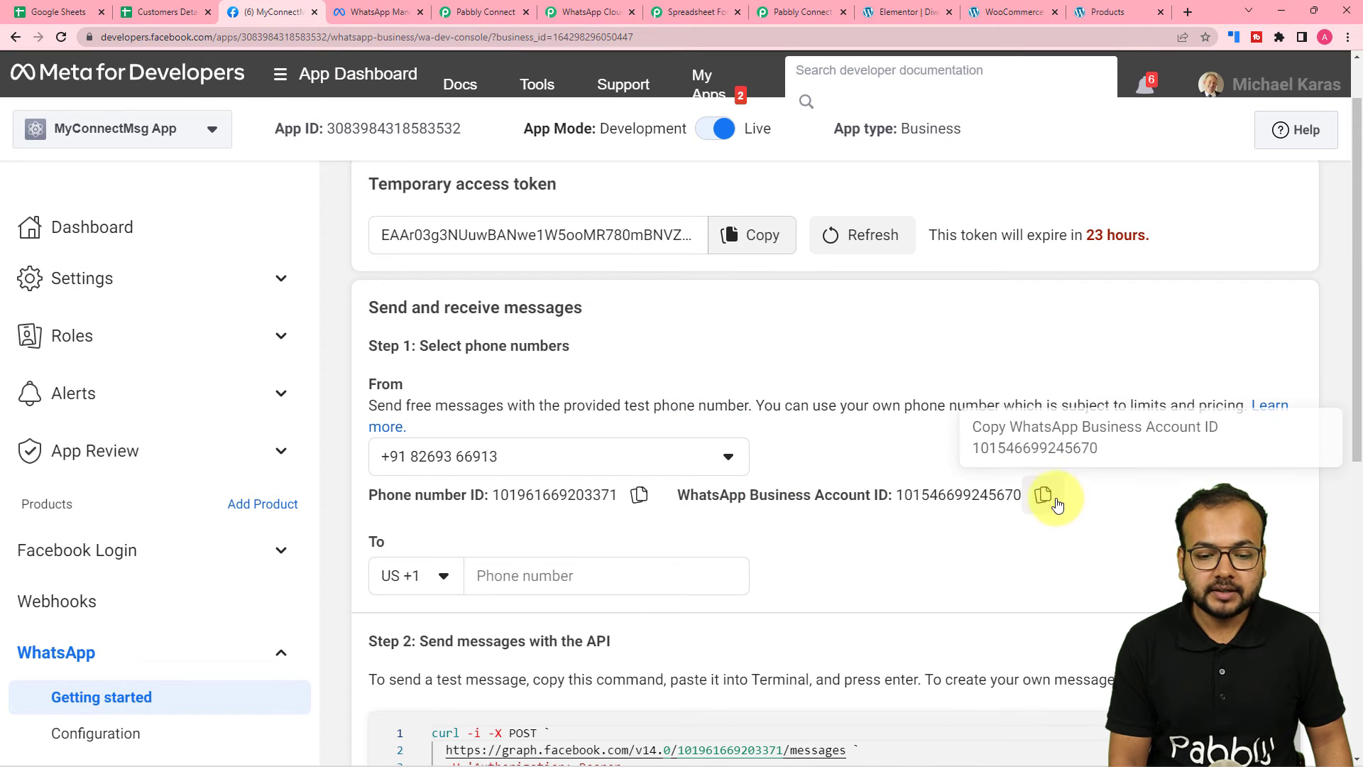
{"action": "left_click", "coordinate": [1043, 495]}
{"action": "left_click", "coordinate": [488, 12]}
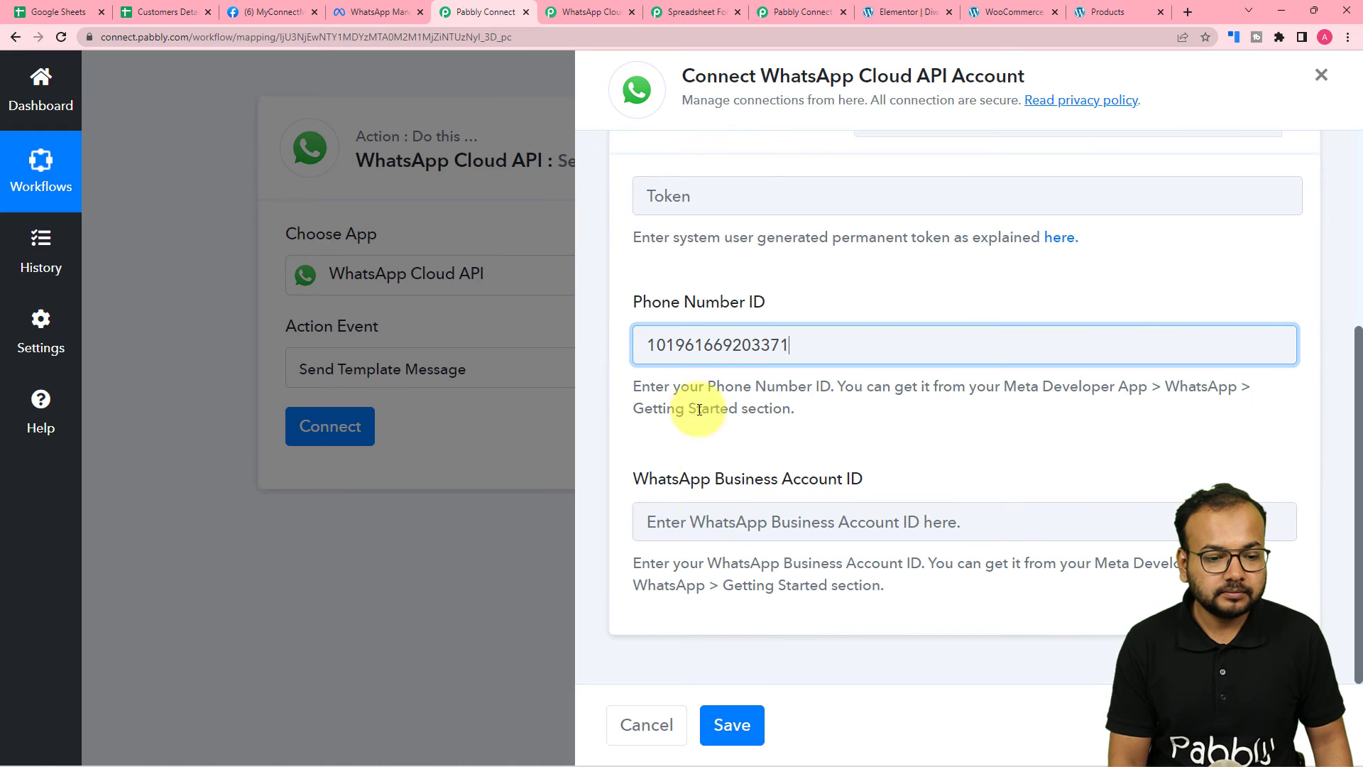
{"action": "right_click", "coordinate": [714, 531]}
{"action": "left_click", "coordinate": [732, 421]}
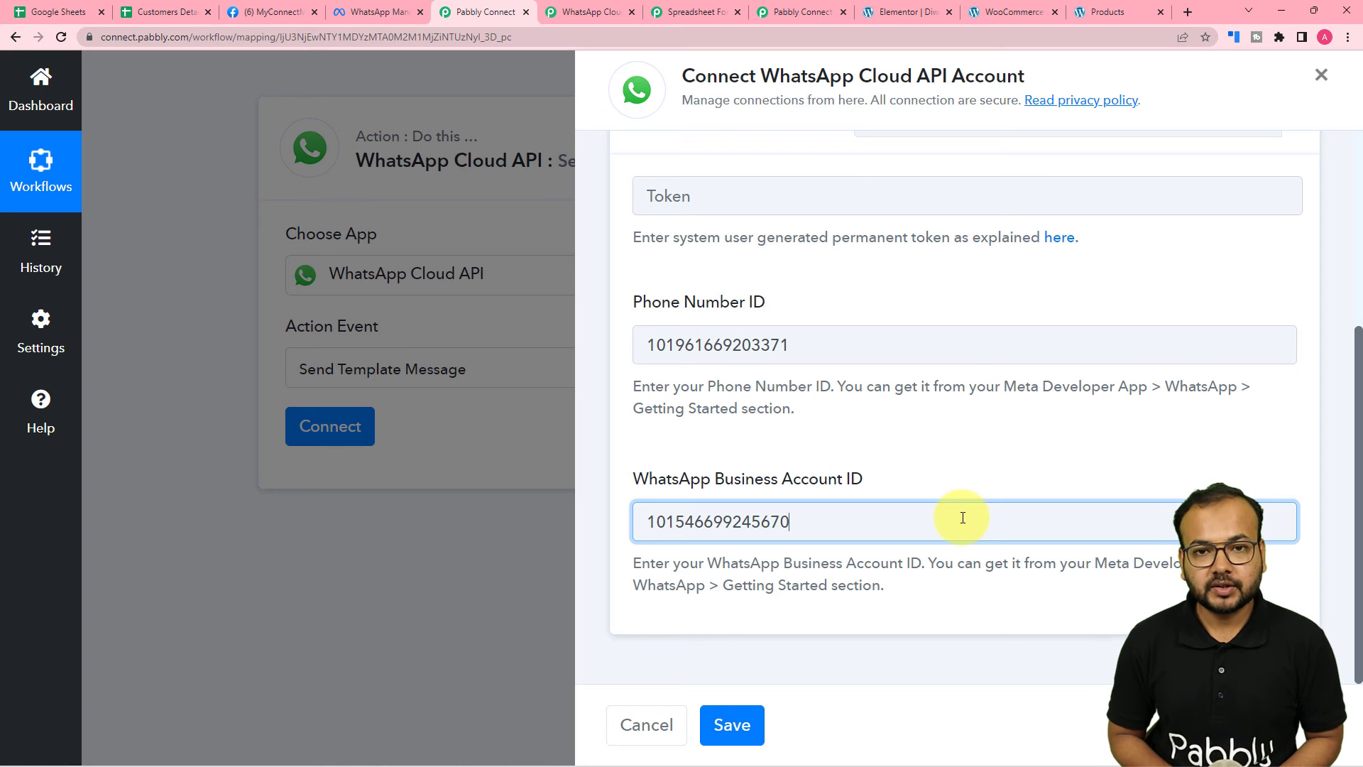
Step: Use the existing connection WhatsApp Cloud API Final for the action instead of a new one and save it
{"action": "scroll", "coordinate": [963, 517], "scroll_direction": "up", "scroll_amount": 4}
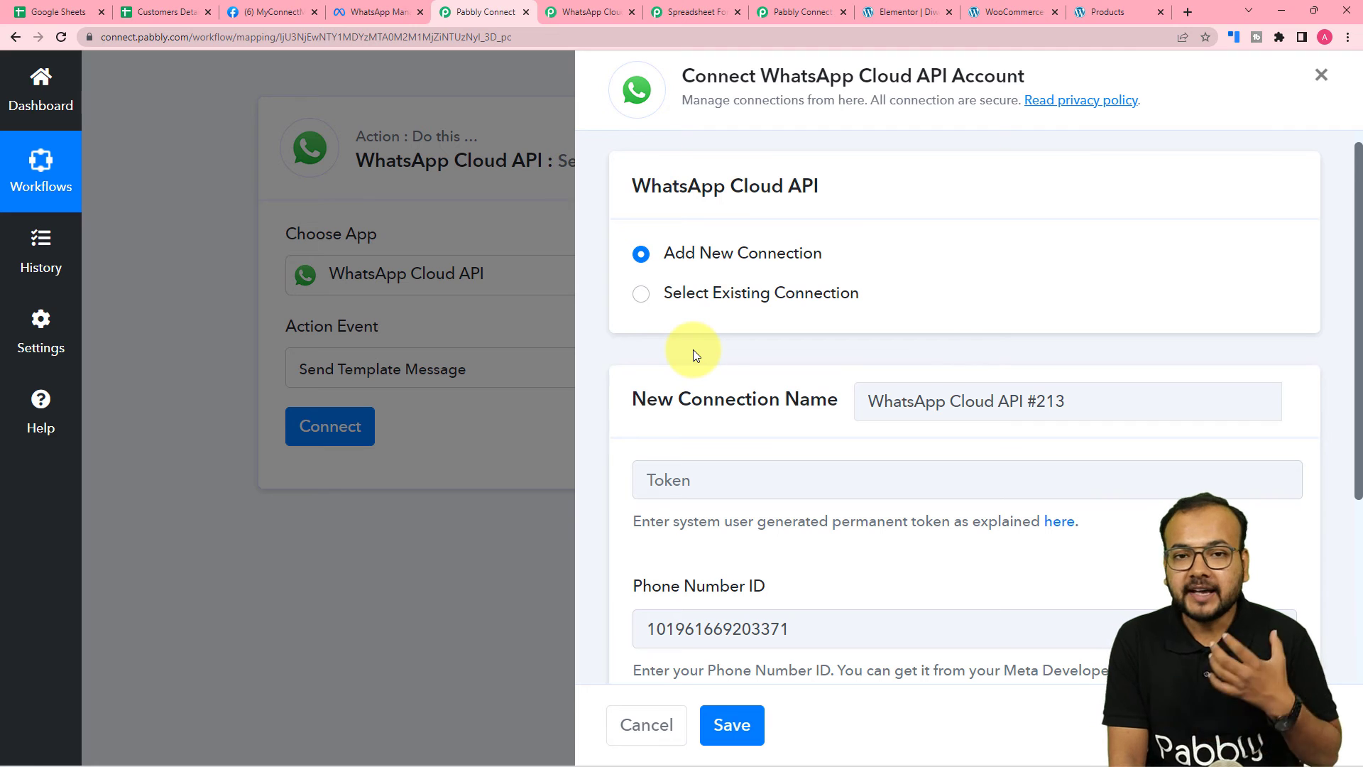
{"action": "left_click", "coordinate": [642, 299]}
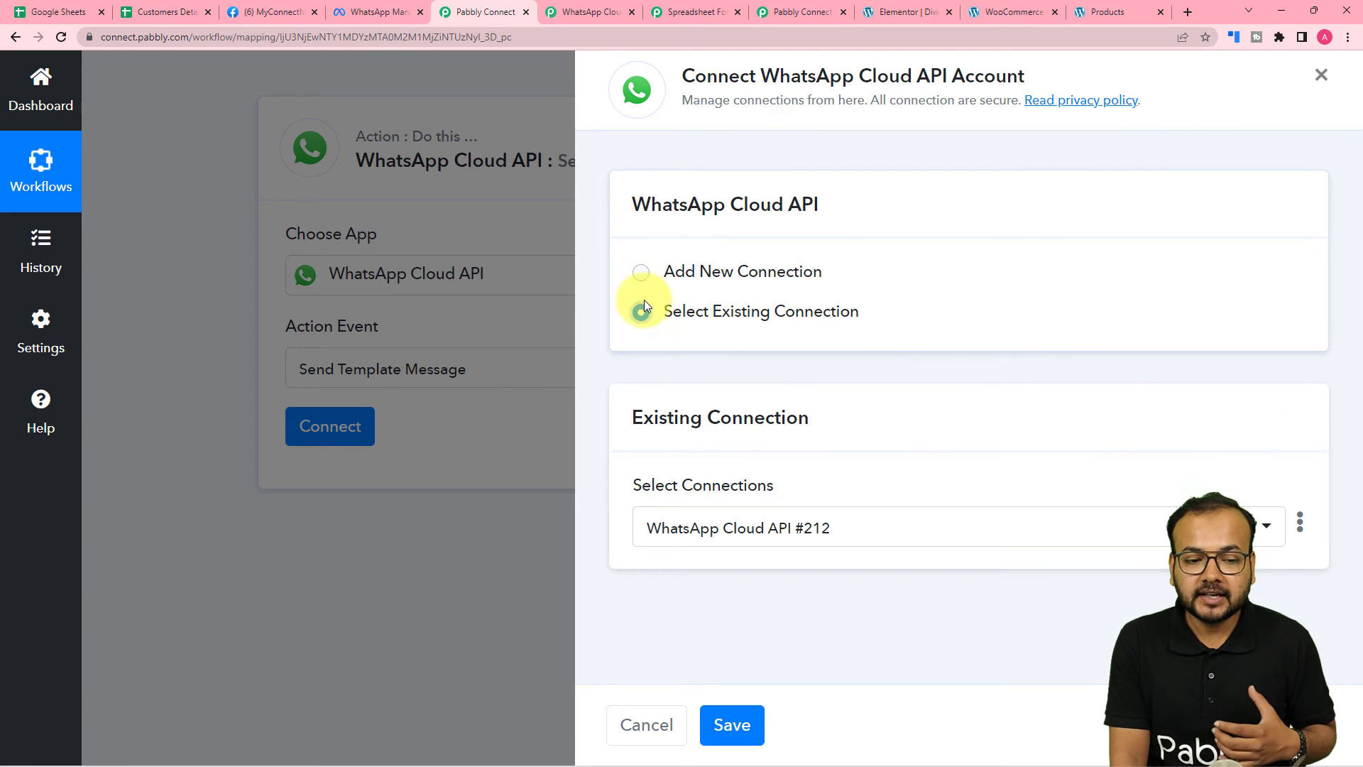
{"action": "left_click", "coordinate": [868, 542]}
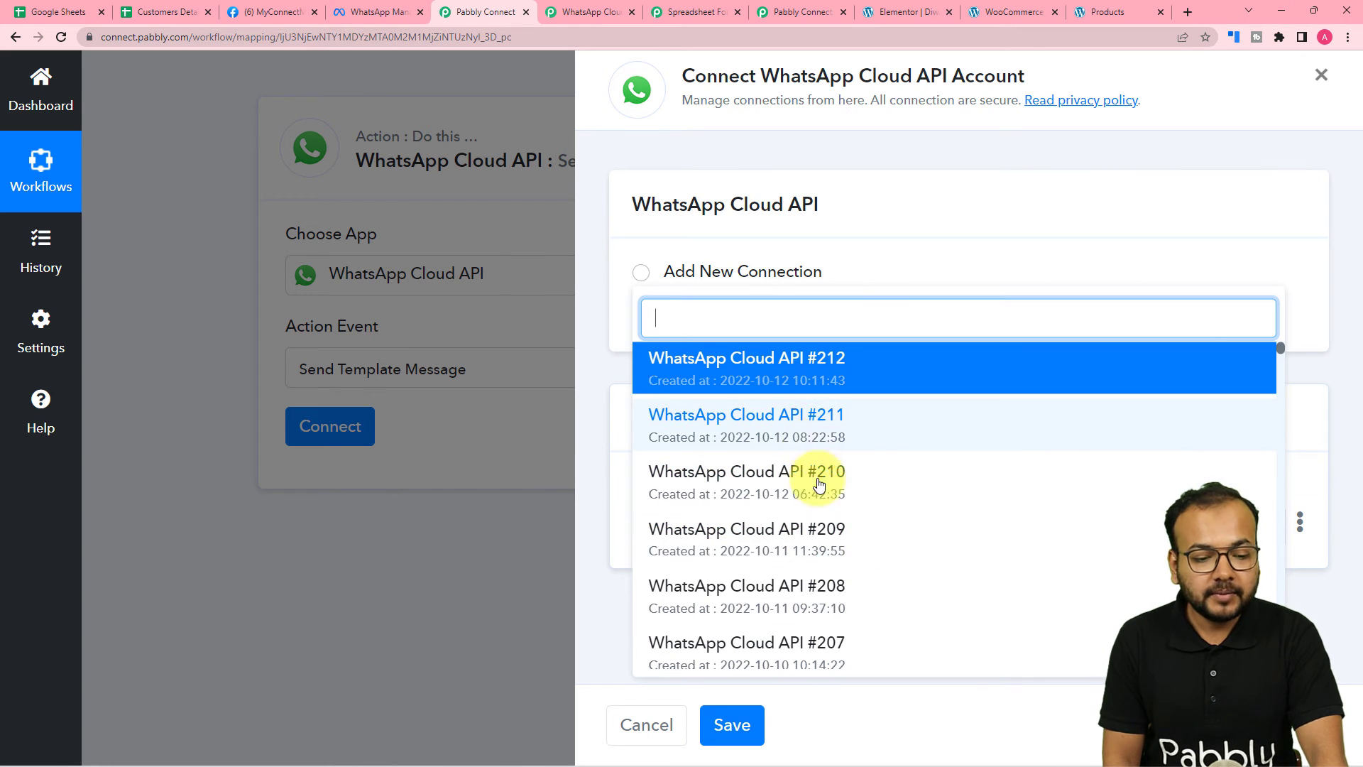
{"action": "scroll", "coordinate": [821, 497], "scroll_direction": "down", "scroll_amount": 9}
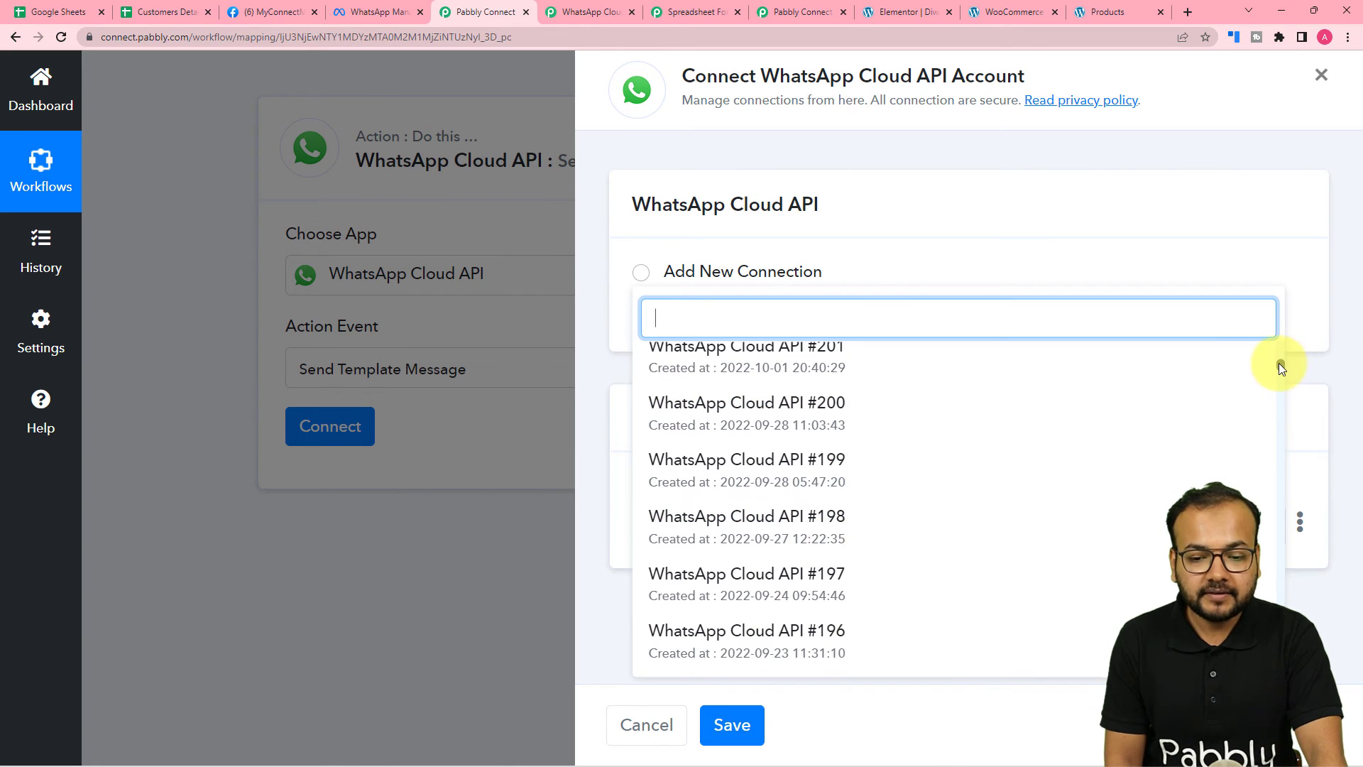
{"action": "left_click_drag", "start_coordinate": [1280, 364], "coordinate": [1284, 671]}
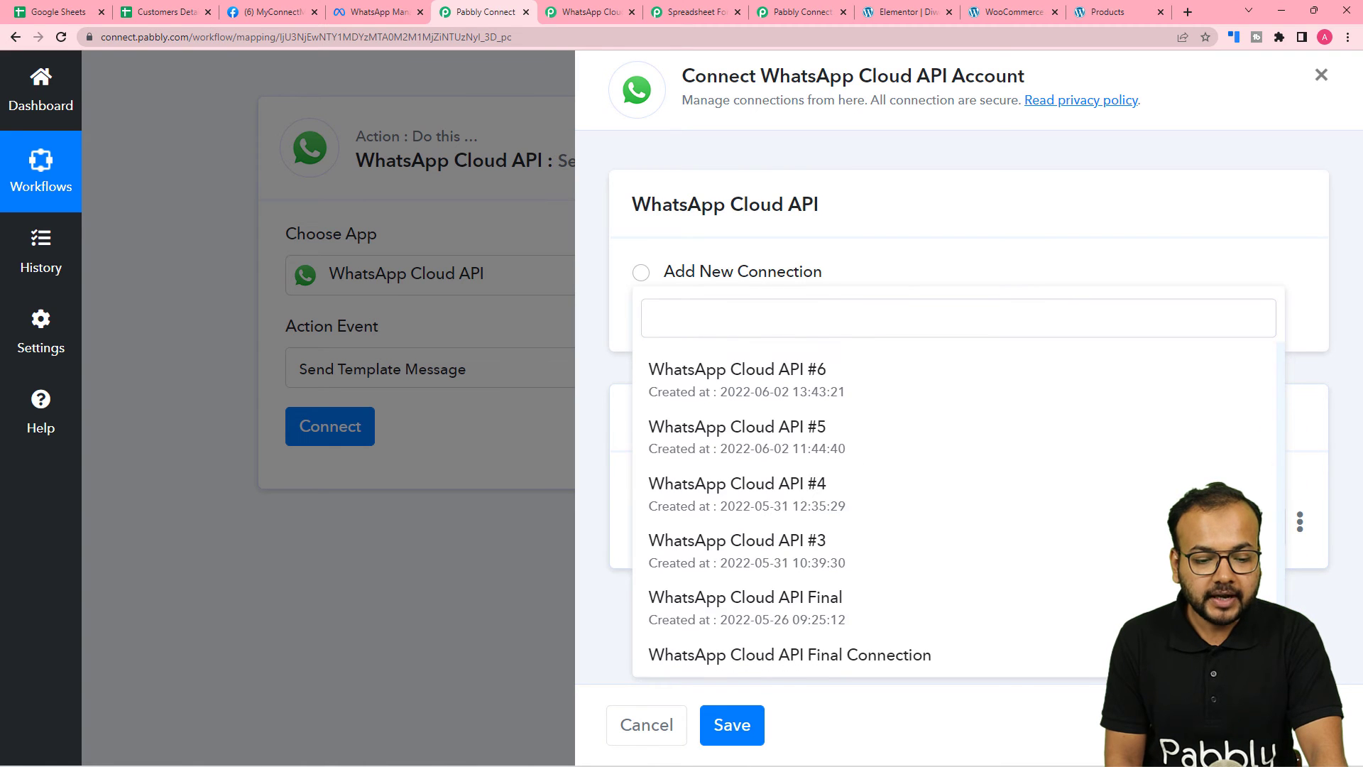
{"action": "left_click", "coordinate": [808, 572]}
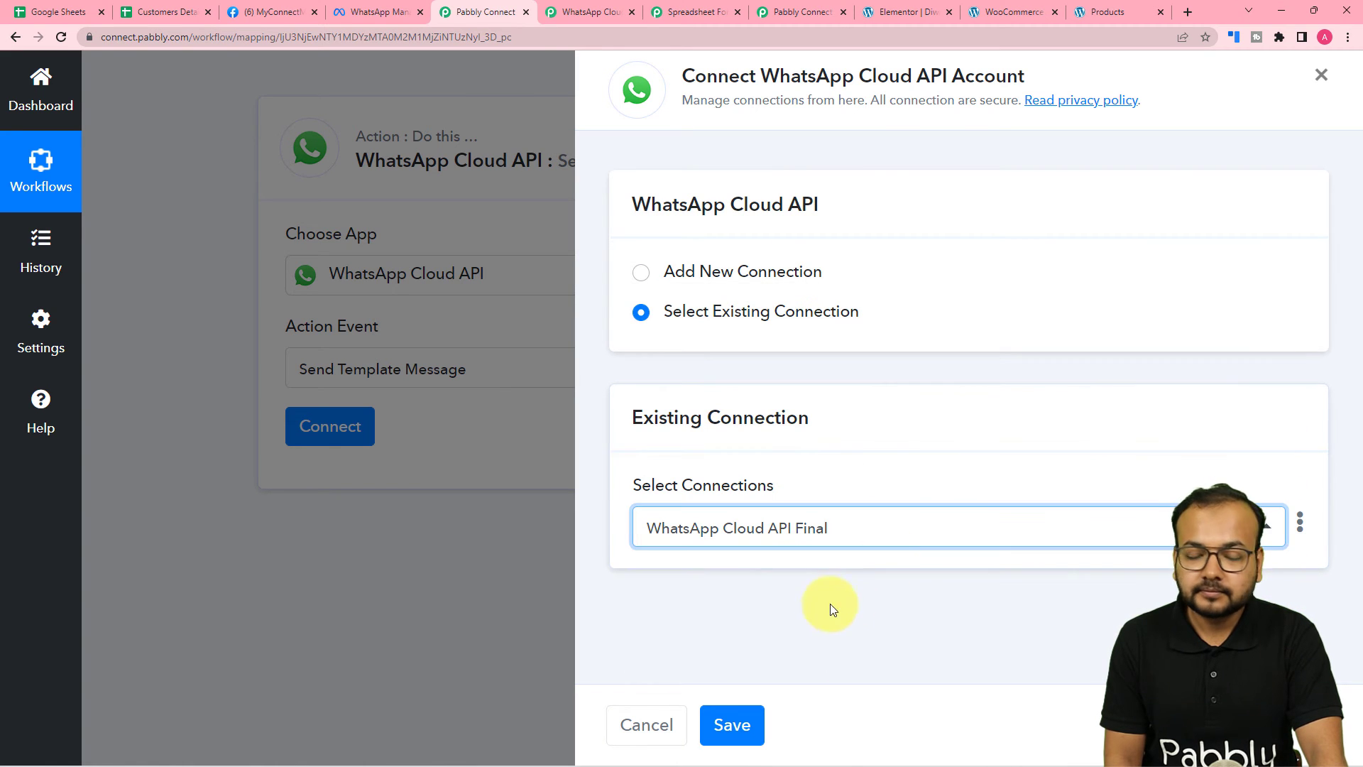
{"action": "left_click", "coordinate": [725, 718]}
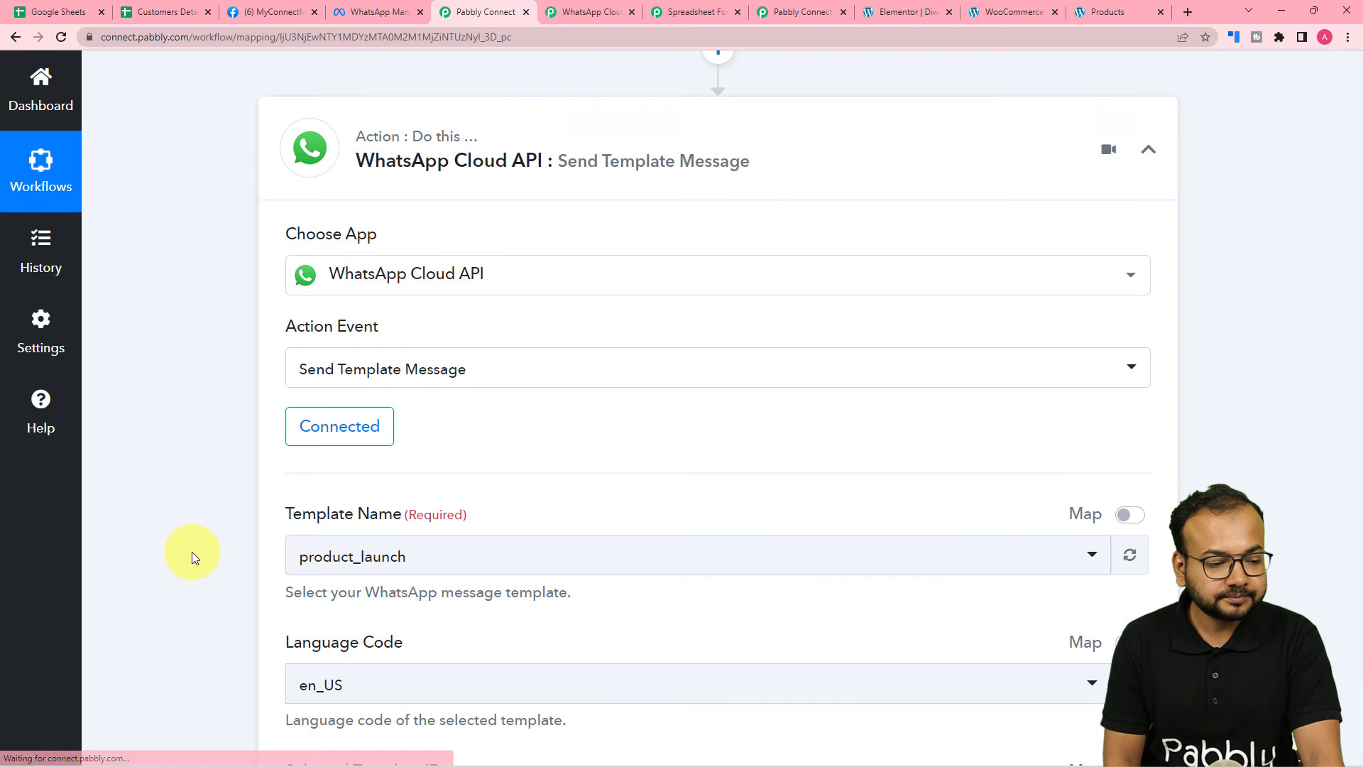
Step: Check the Diwali coupon message template in WhatsApp Manager and set the action's template name to diwali_coupons
{"action": "scroll", "coordinate": [191, 552], "scroll_direction": "down", "scroll_amount": 1}
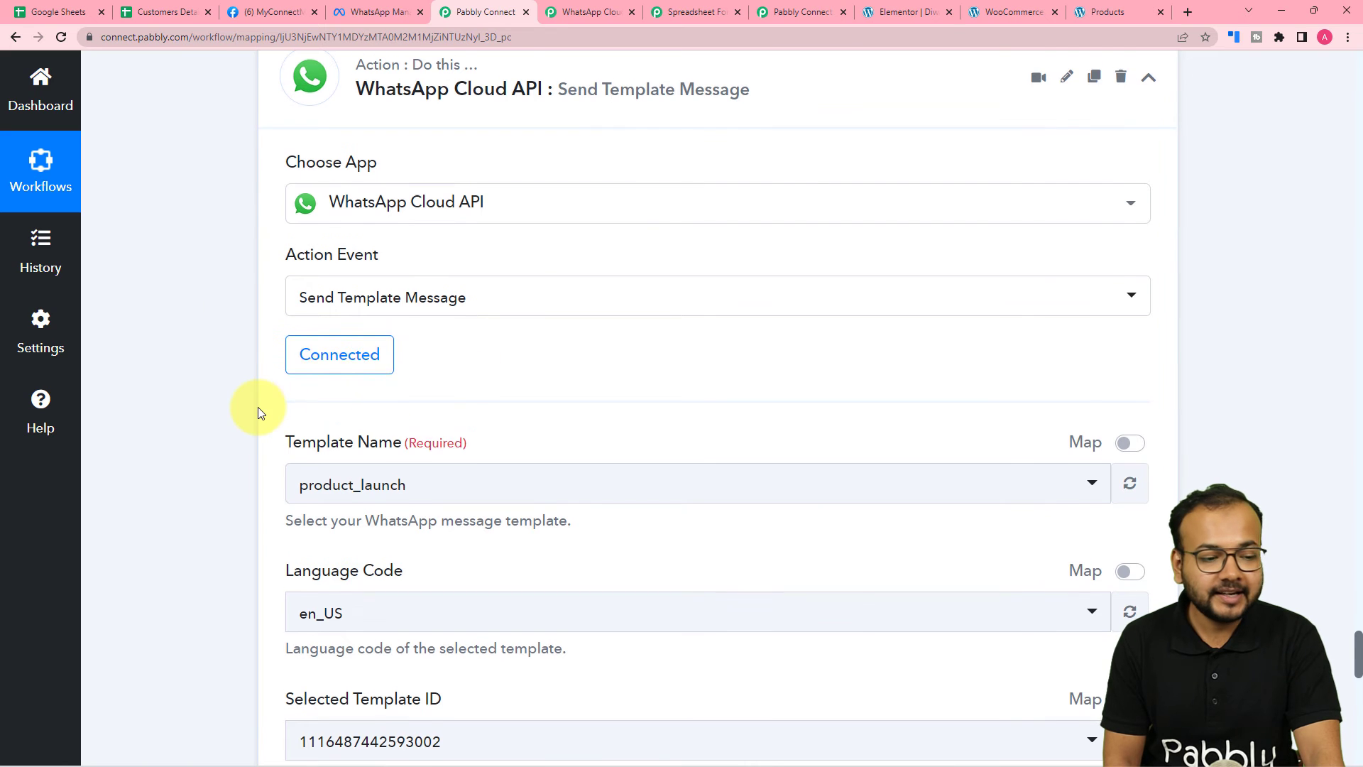
{"action": "scroll", "coordinate": [245, 411], "scroll_direction": "down", "scroll_amount": 3}
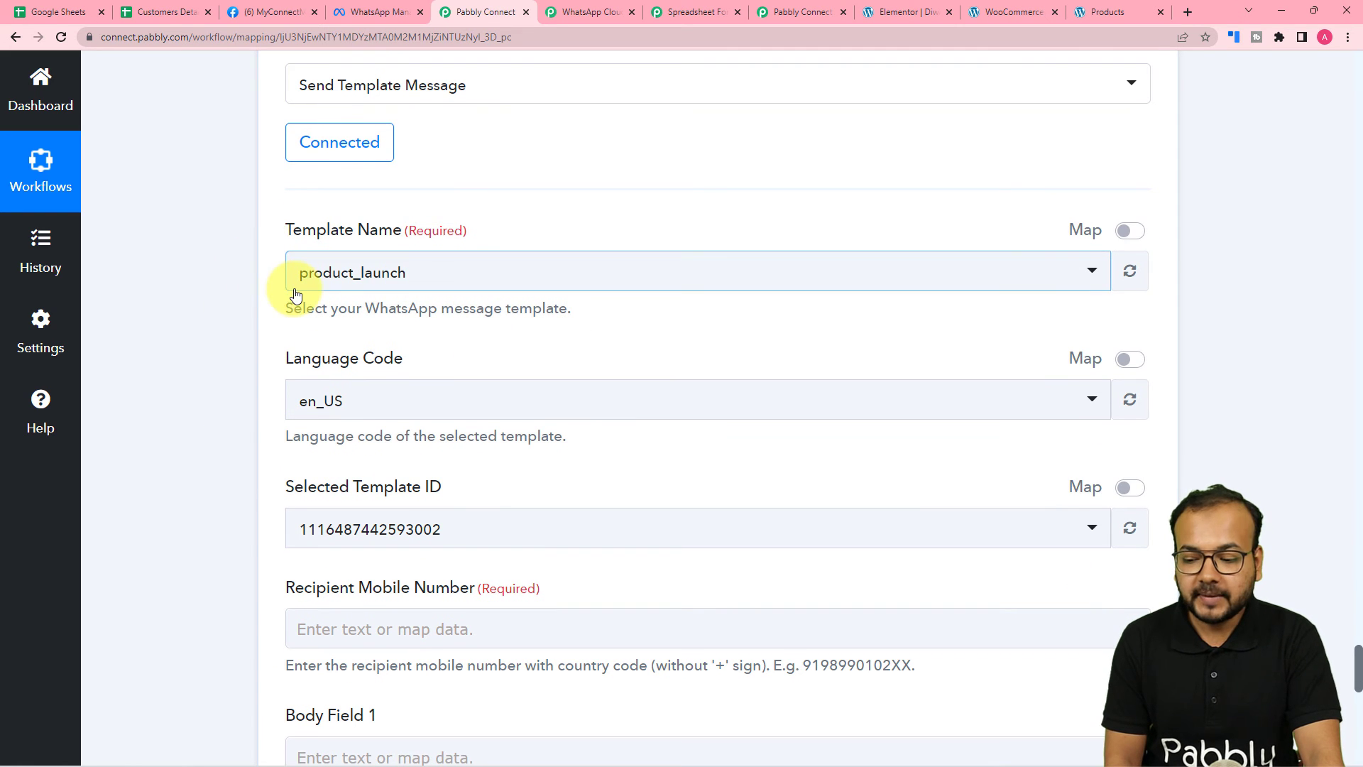
{"action": "scroll", "coordinate": [227, 308], "scroll_direction": "down", "scroll_amount": 2}
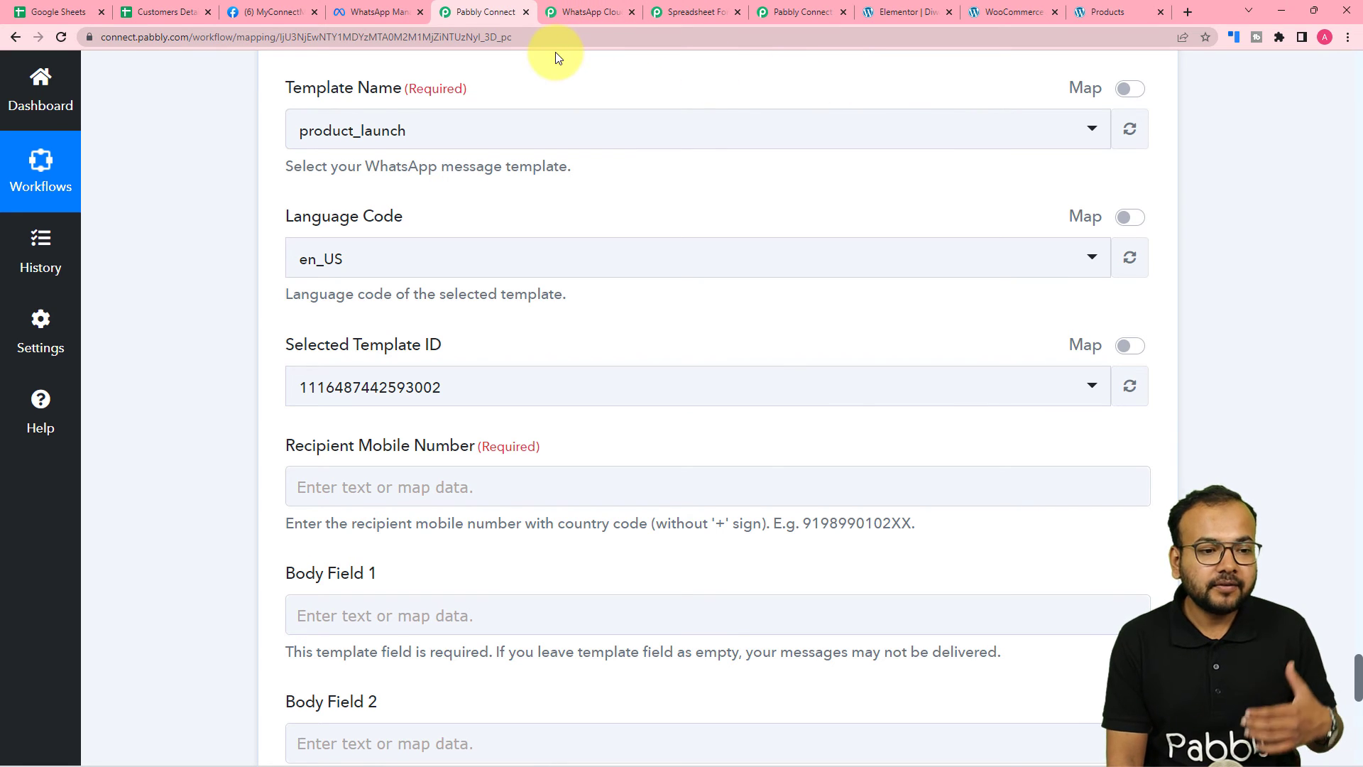
{"action": "left_click", "coordinate": [366, 13]}
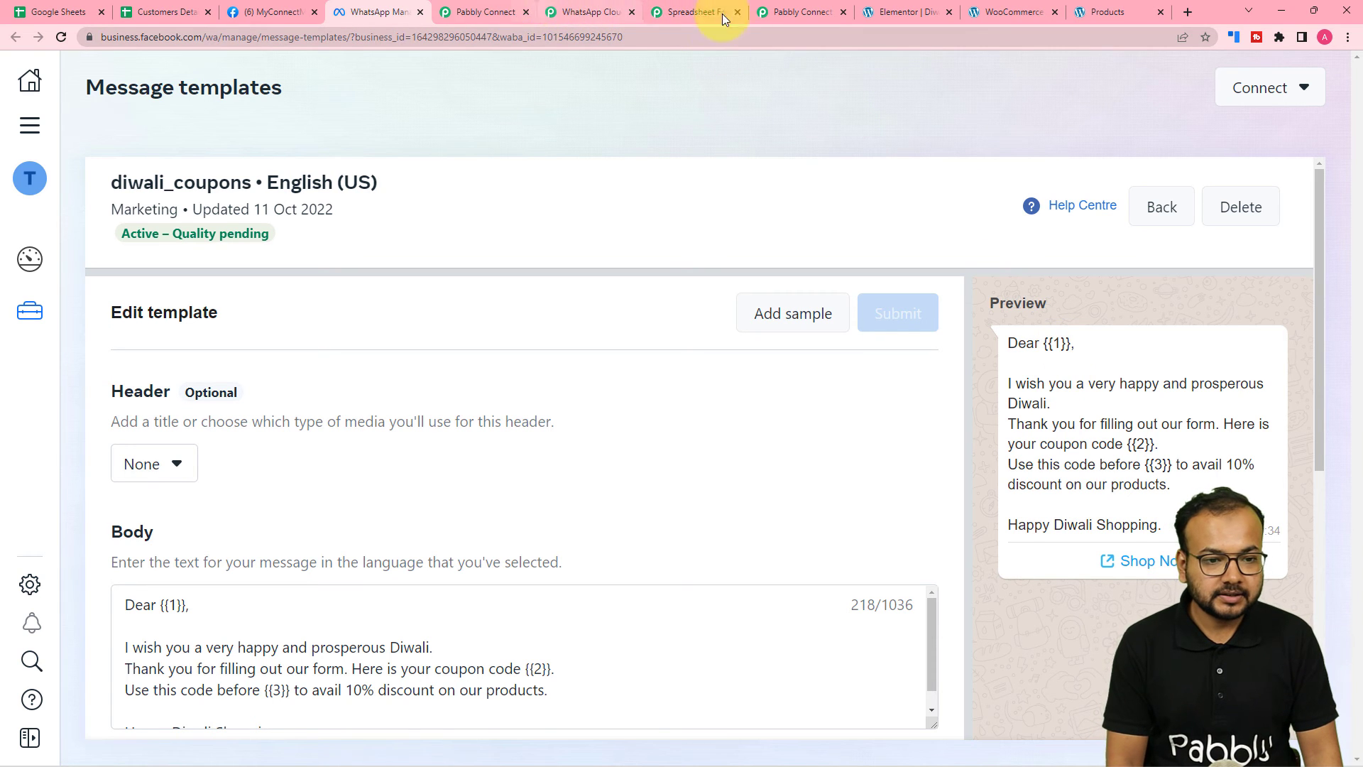
{"action": "left_click", "coordinate": [469, 13]}
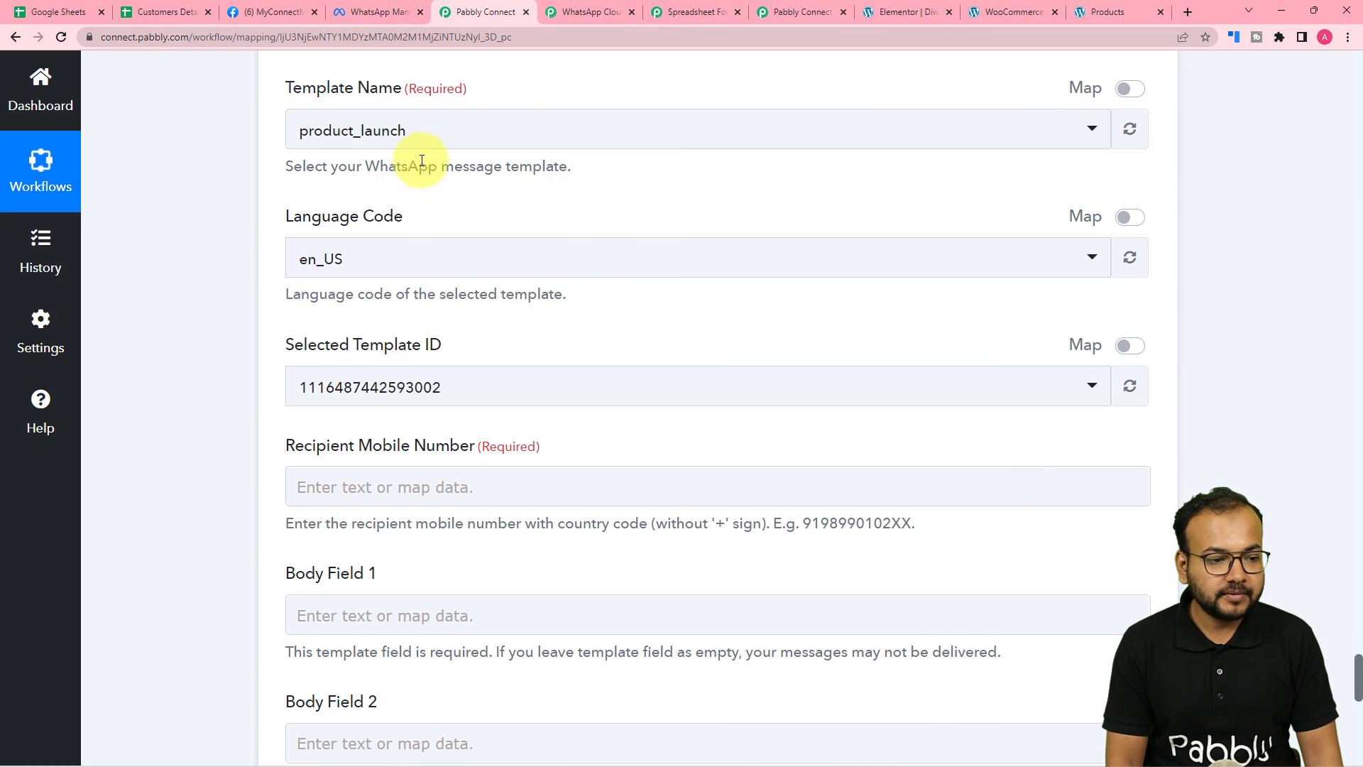
{"action": "left_click", "coordinate": [427, 135]}
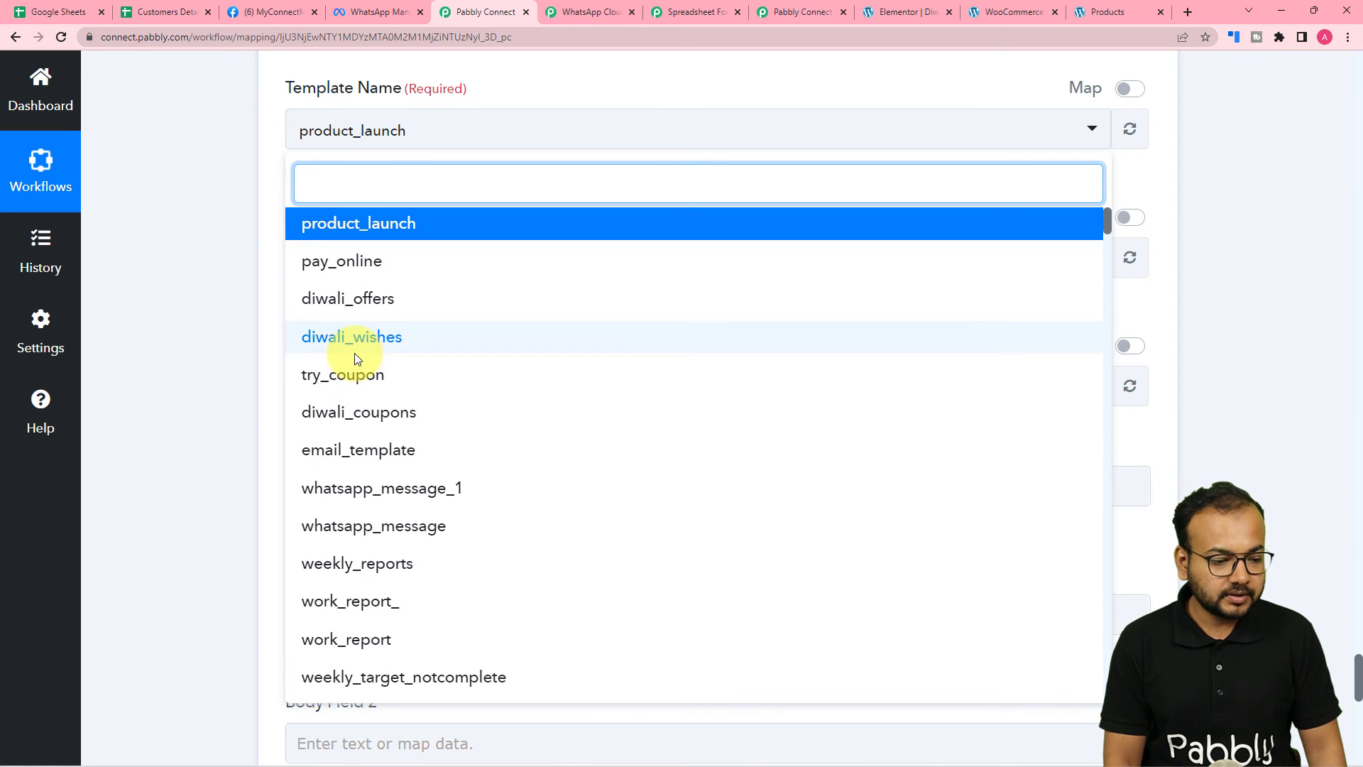
{"action": "left_click", "coordinate": [359, 414]}
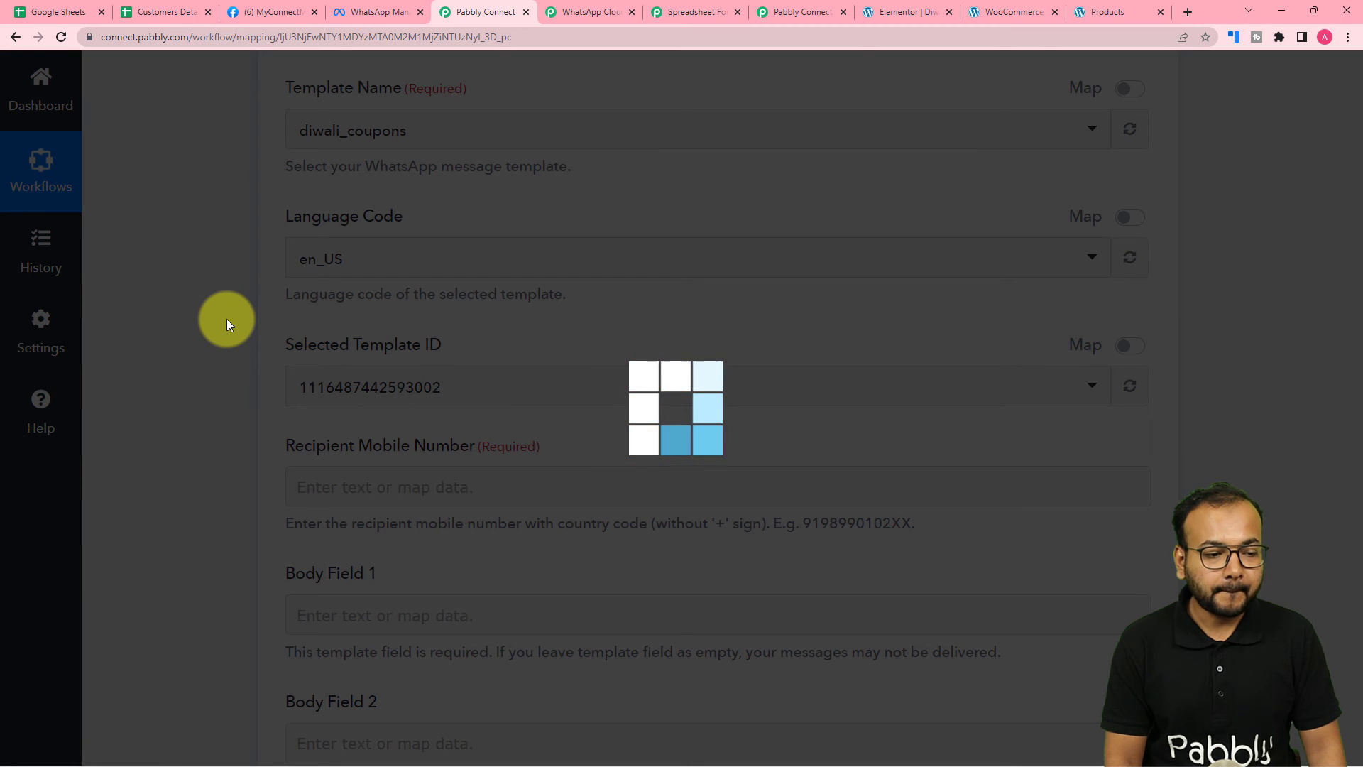
Step: Map the recipient mobile number to the Mobile Number from the Elementor form submission
{"action": "scroll", "coordinate": [242, 316], "scroll_direction": "down", "scroll_amount": 1}
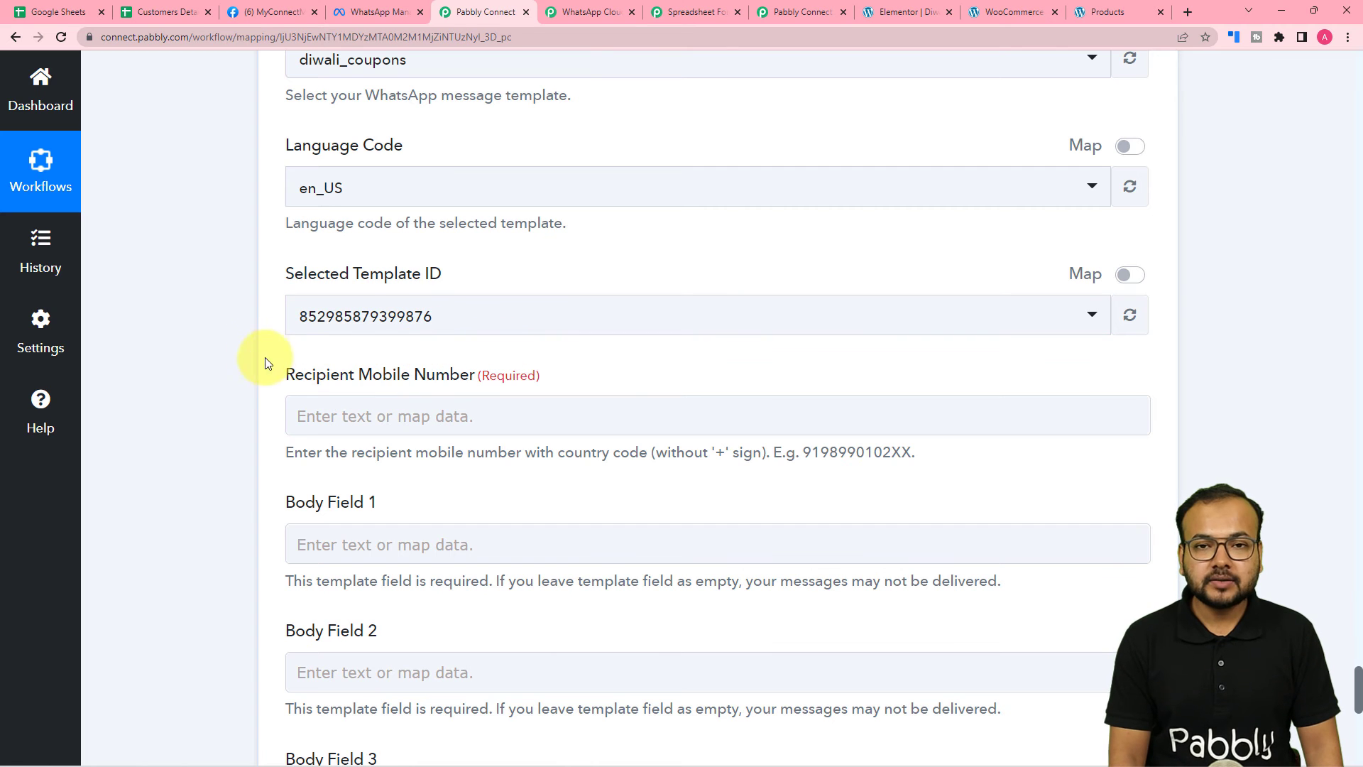
{"action": "scroll", "coordinate": [132, 350], "scroll_direction": "down", "scroll_amount": 1}
{"action": "scroll", "coordinate": [134, 350], "scroll_direction": "down", "scroll_amount": 4}
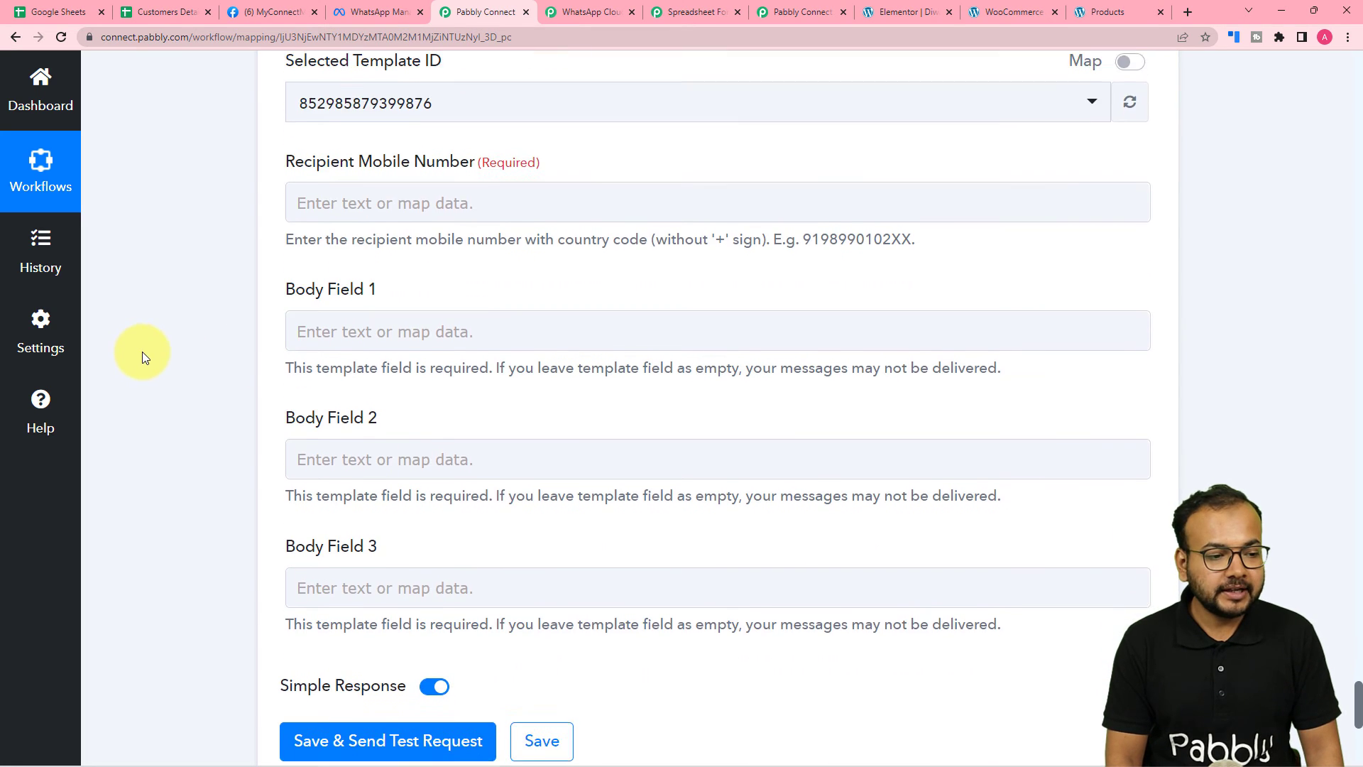
{"action": "scroll", "coordinate": [337, 150], "scroll_direction": "up", "scroll_amount": 2}
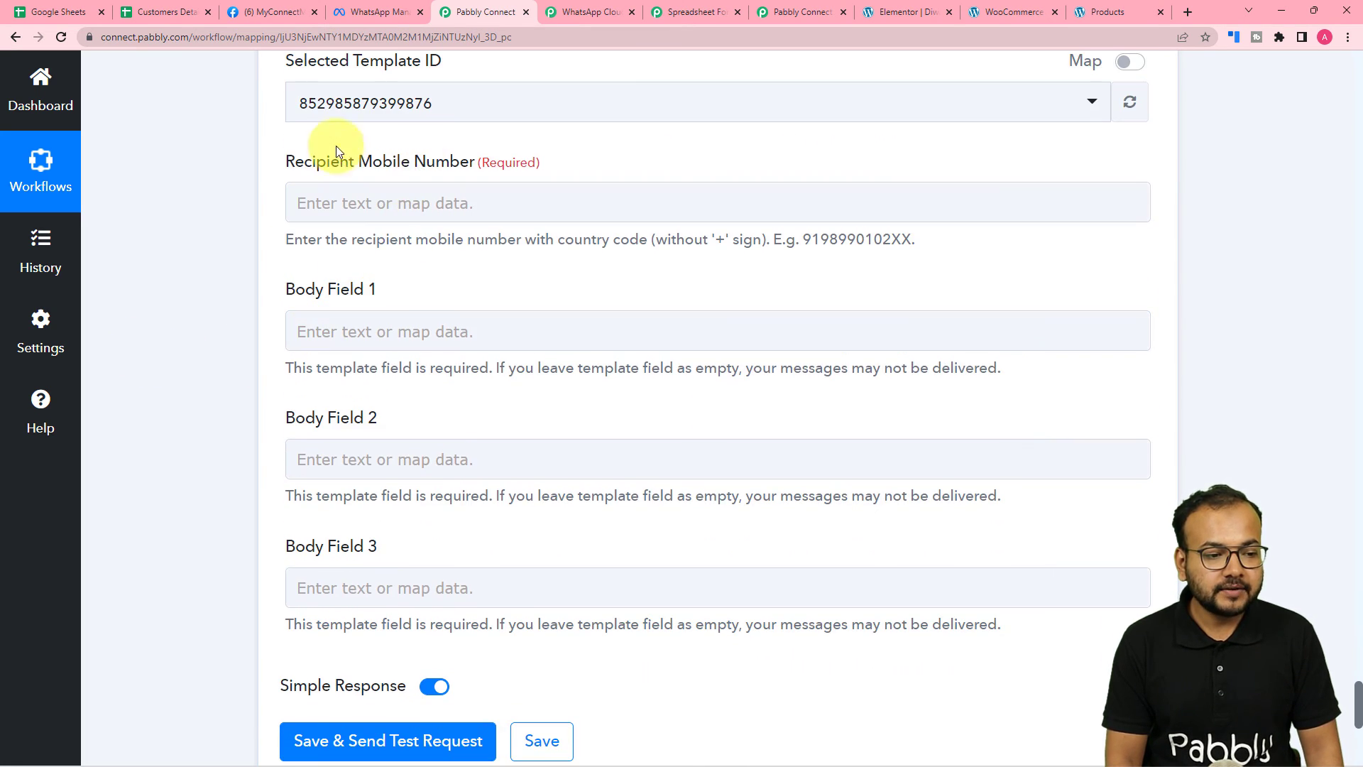
{"action": "left_click", "coordinate": [568, 191]}
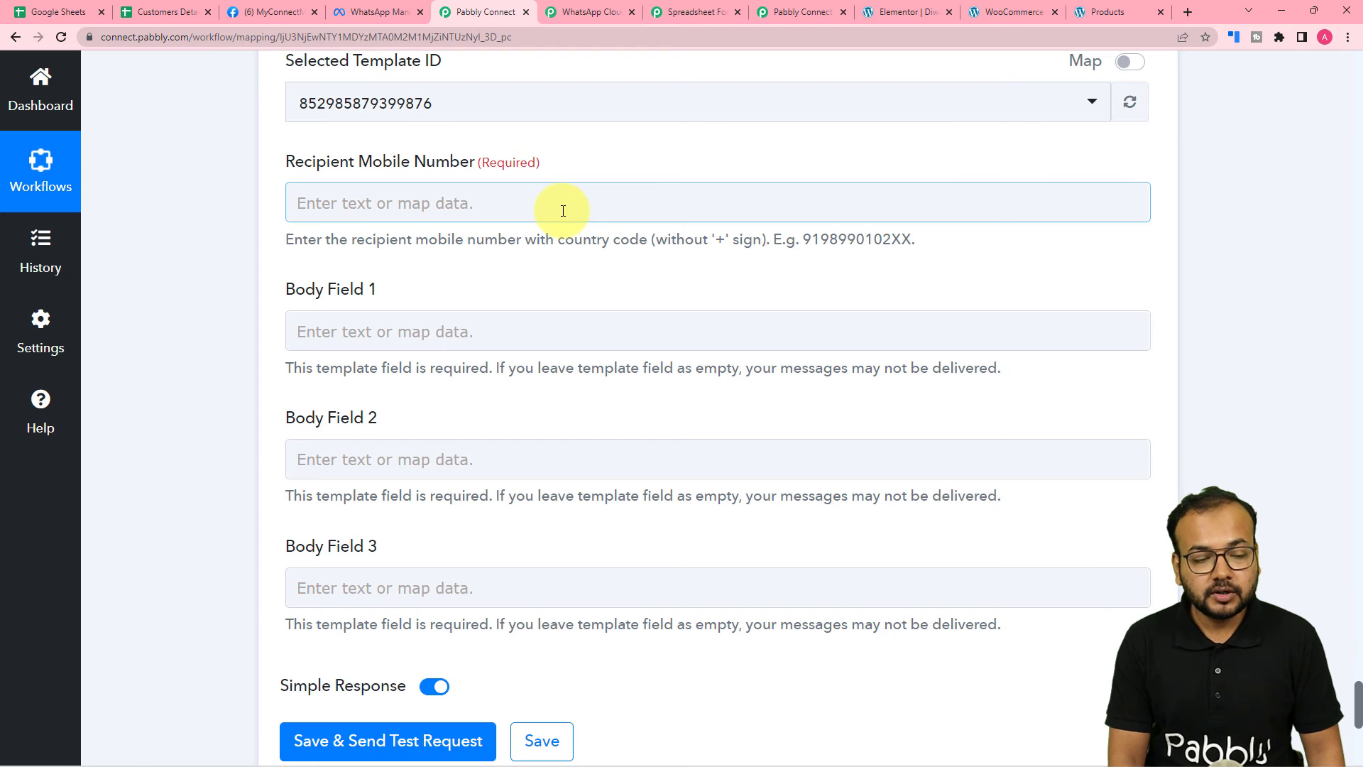
{"action": "left_click", "coordinate": [568, 204]}
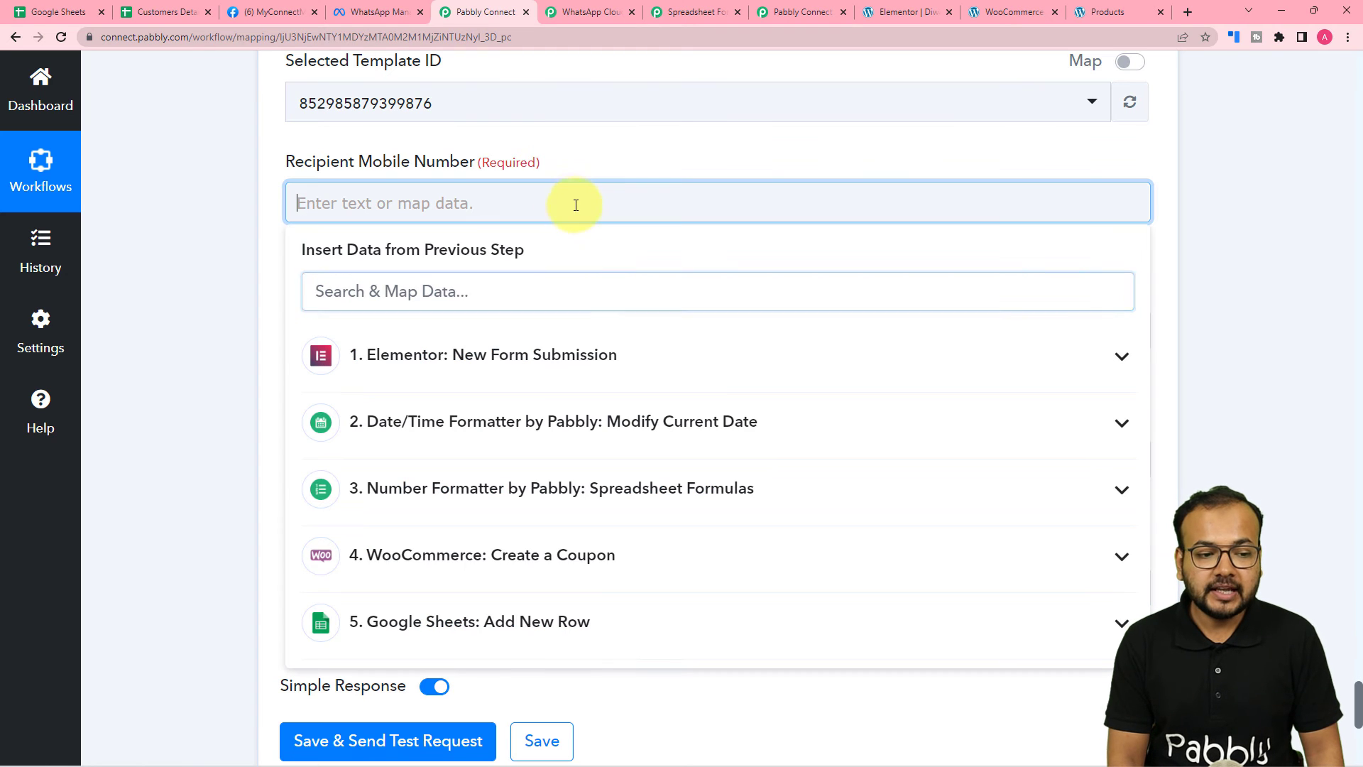
{"action": "left_click", "coordinate": [398, 355]}
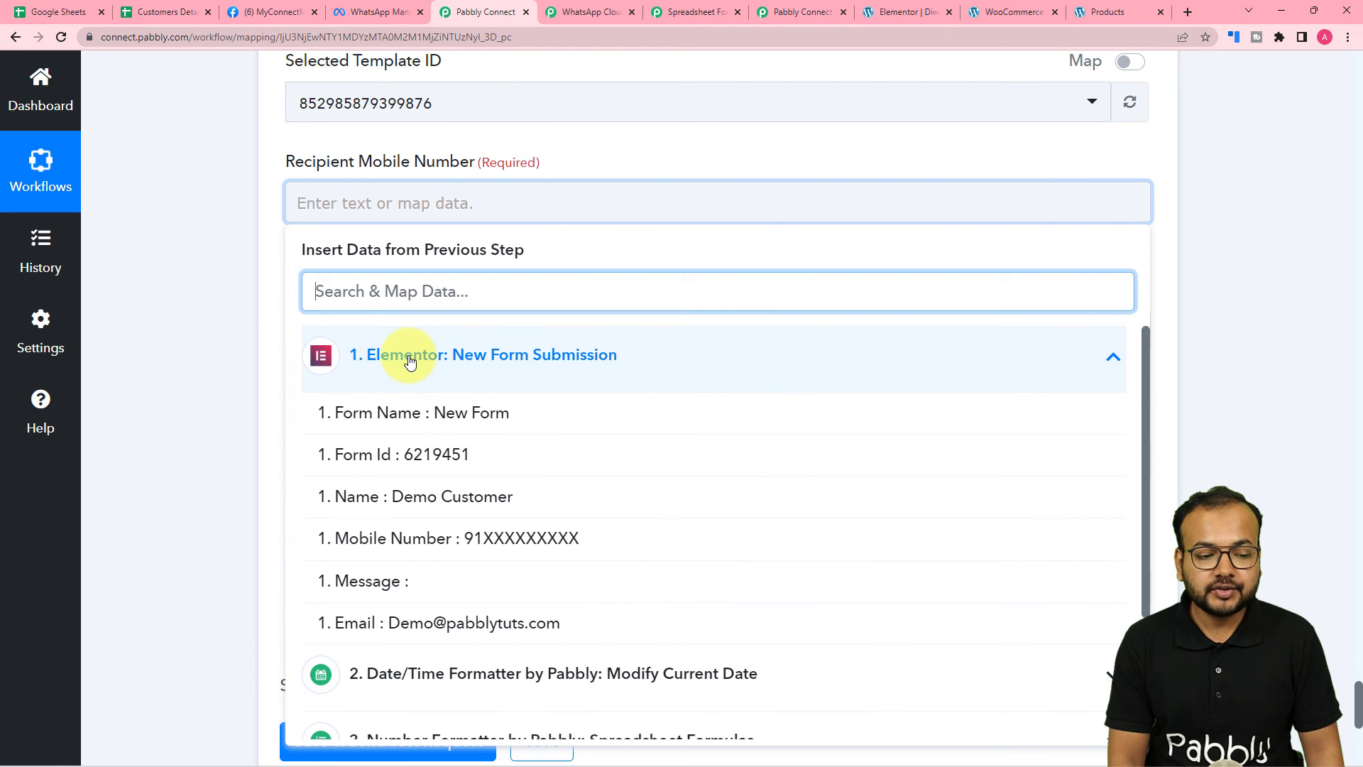
{"action": "left_click", "coordinate": [389, 542]}
{"action": "left_click", "coordinate": [169, 325]}
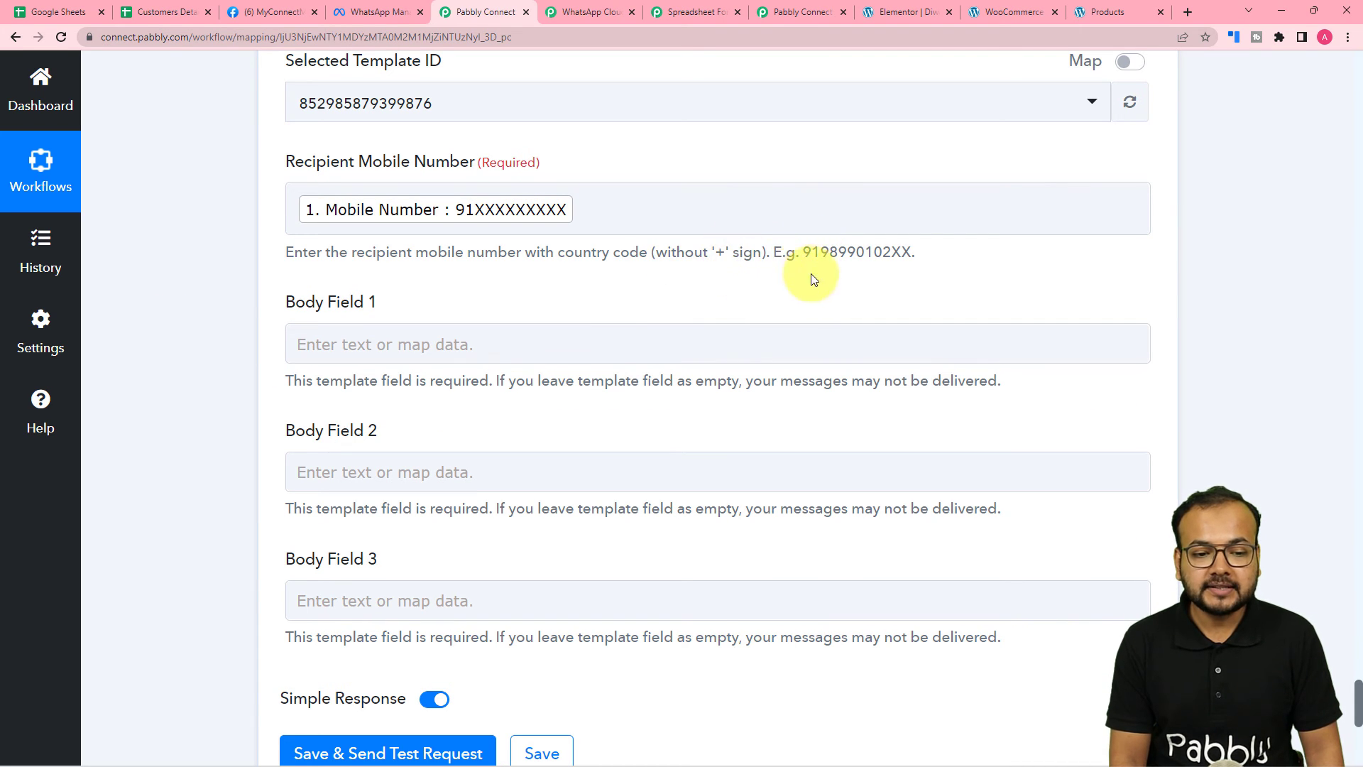
Step: Check the placeholders of the diwali_coupons template in WhatsApp Manager and map Body Field 1 to the Name from the Elementor form submission
{"action": "scroll", "coordinate": [674, 293], "scroll_direction": "down", "scroll_amount": 2}
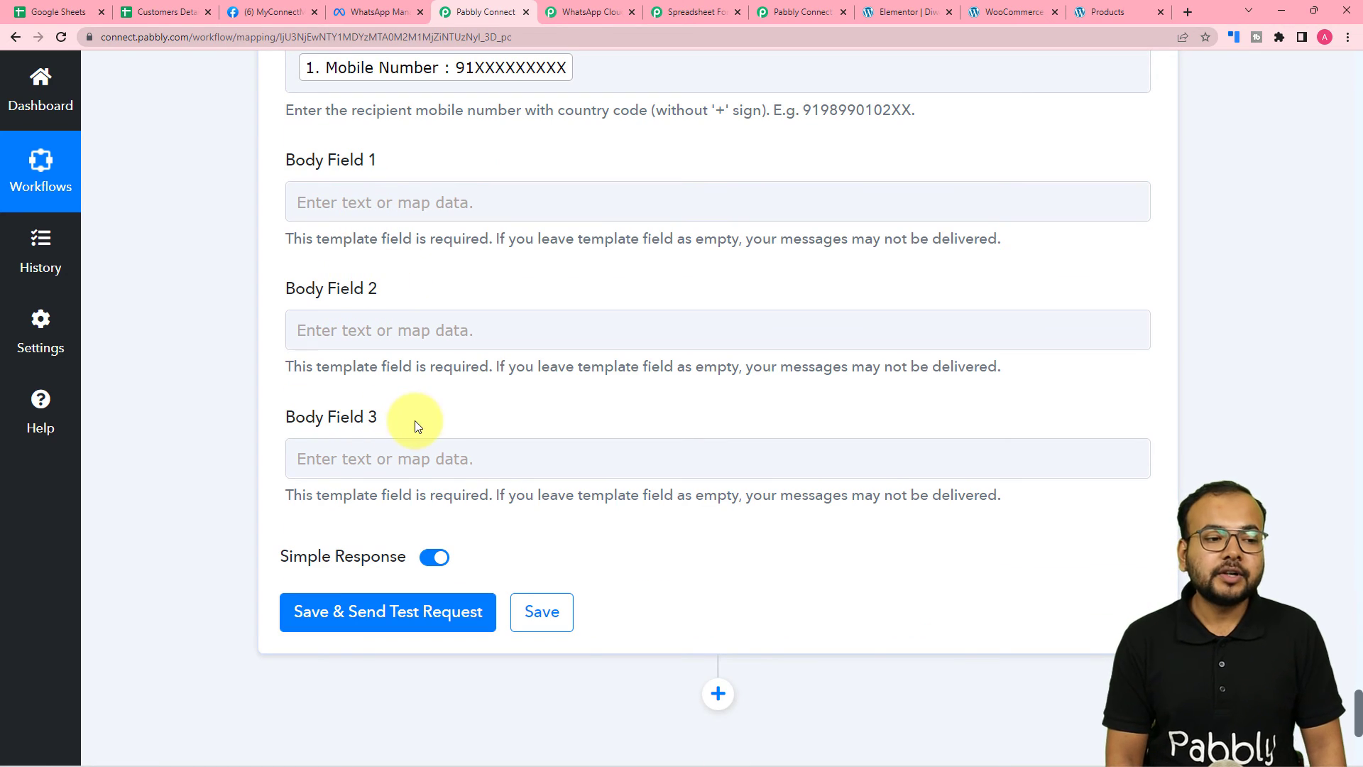
{"action": "left_click", "coordinate": [360, 7]}
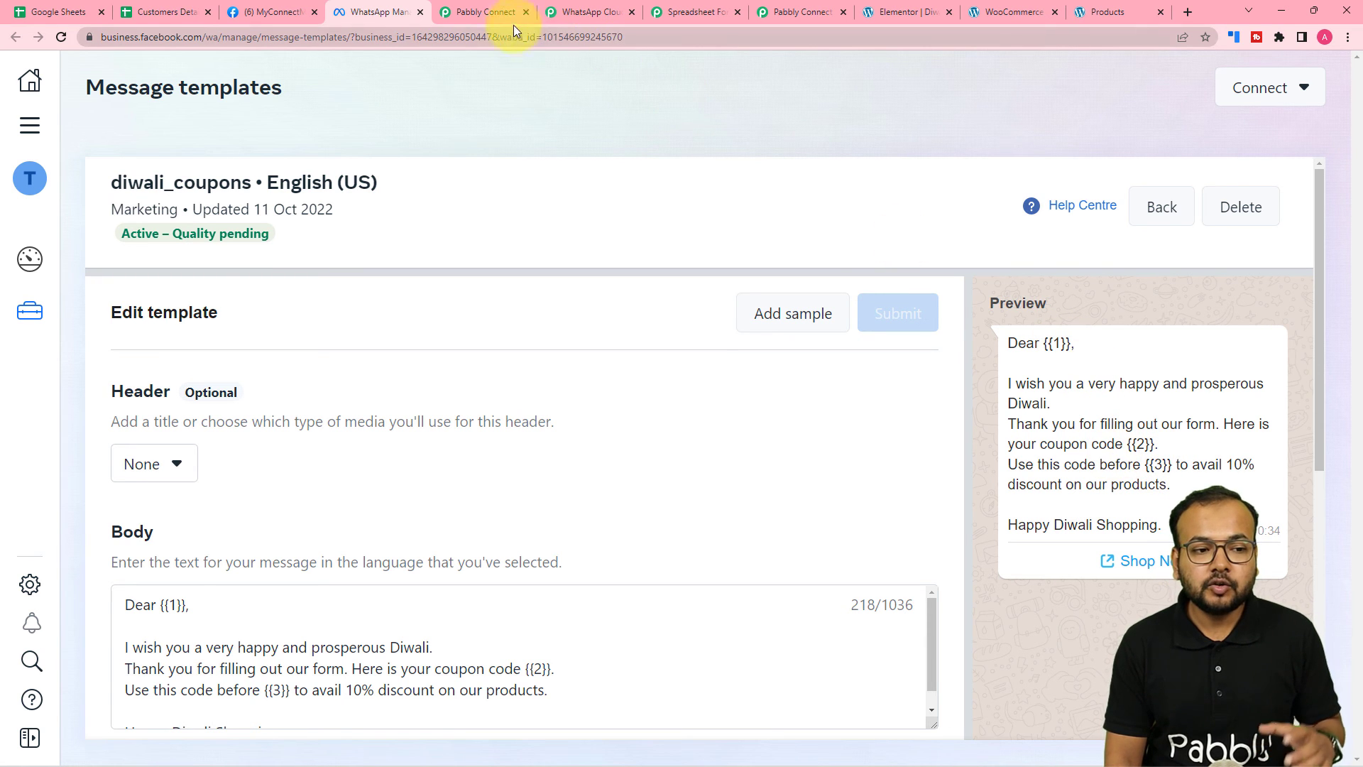
{"action": "left_click", "coordinate": [489, 12]}
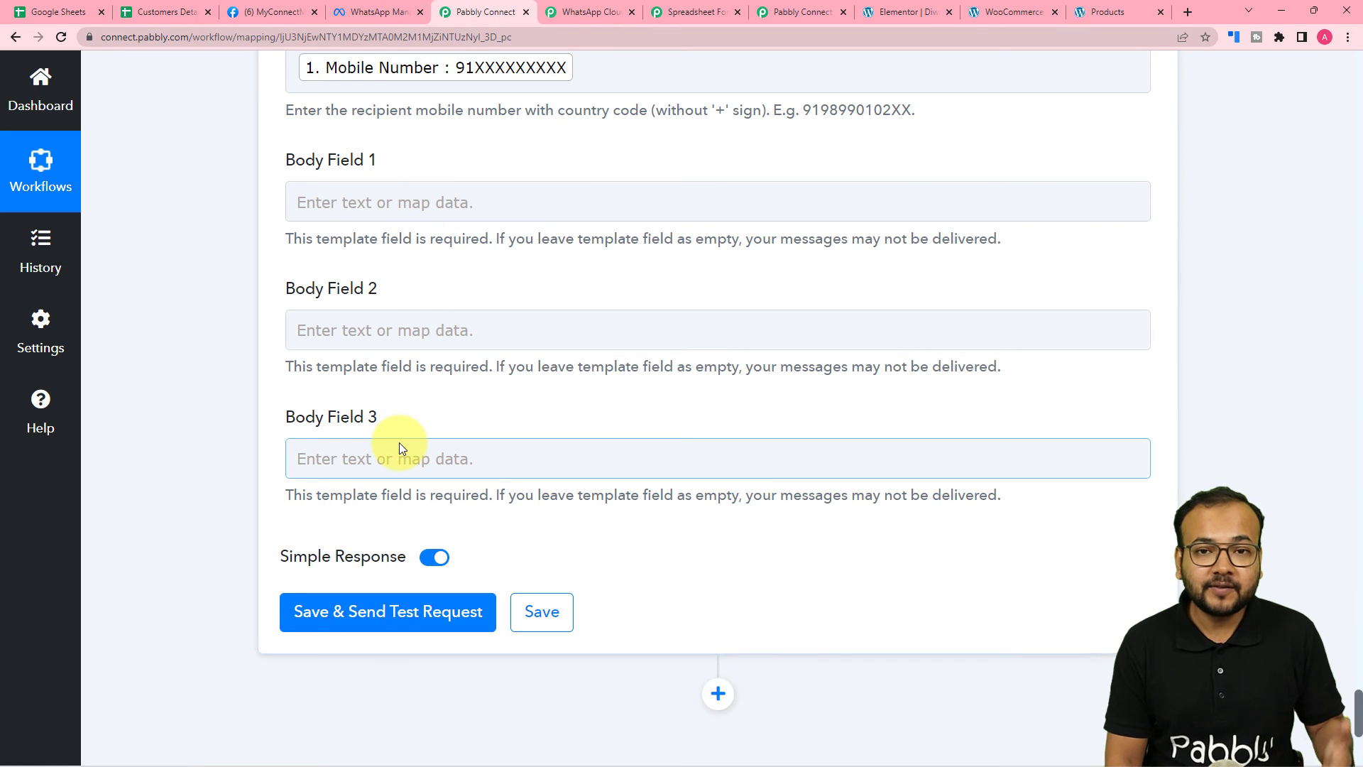
{"action": "left_click", "coordinate": [440, 201]}
{"action": "left_click", "coordinate": [441, 354]}
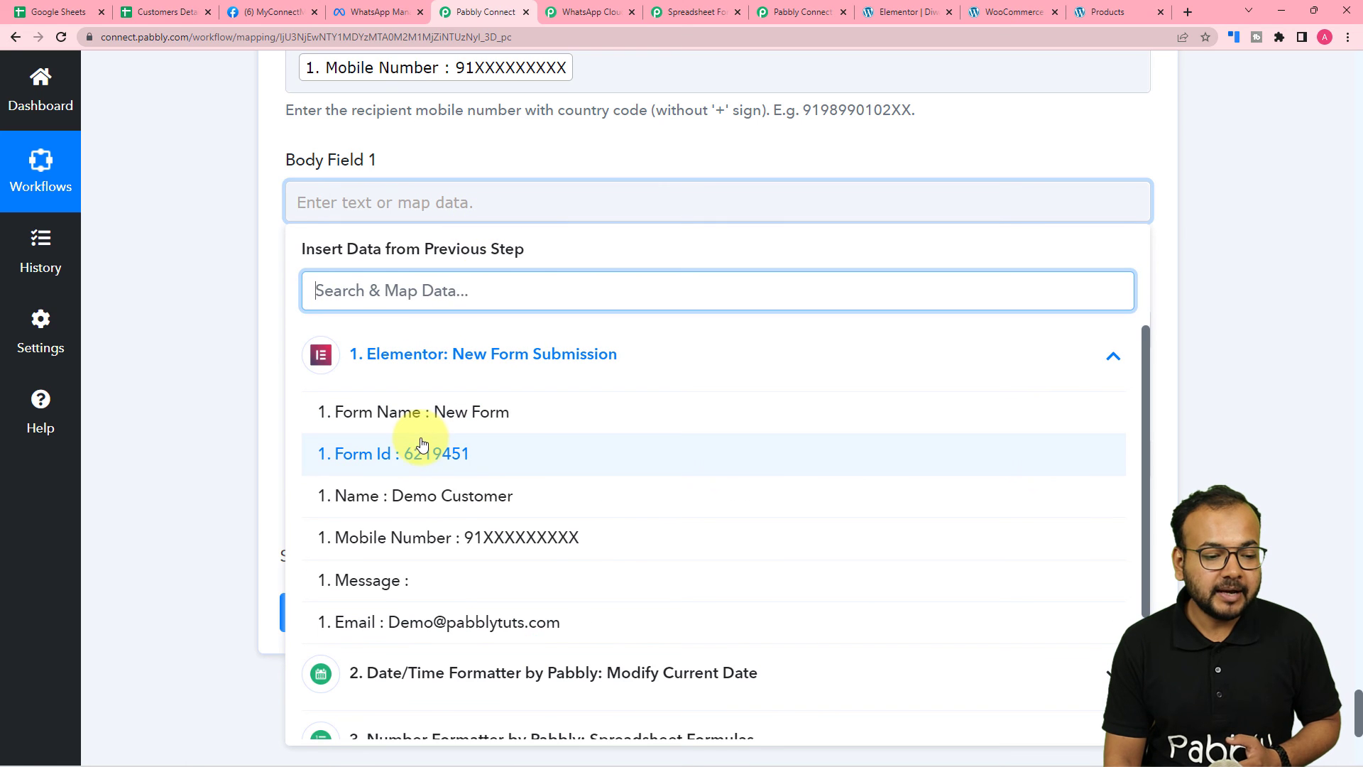
{"action": "left_click", "coordinate": [450, 513]}
{"action": "left_click", "coordinate": [245, 365]}
Step: Map Body Field 2 to the coupon Code from the WooCommerce Create a Coupon step, matching the template's second placeholder
{"action": "left_click", "coordinate": [353, 348]}
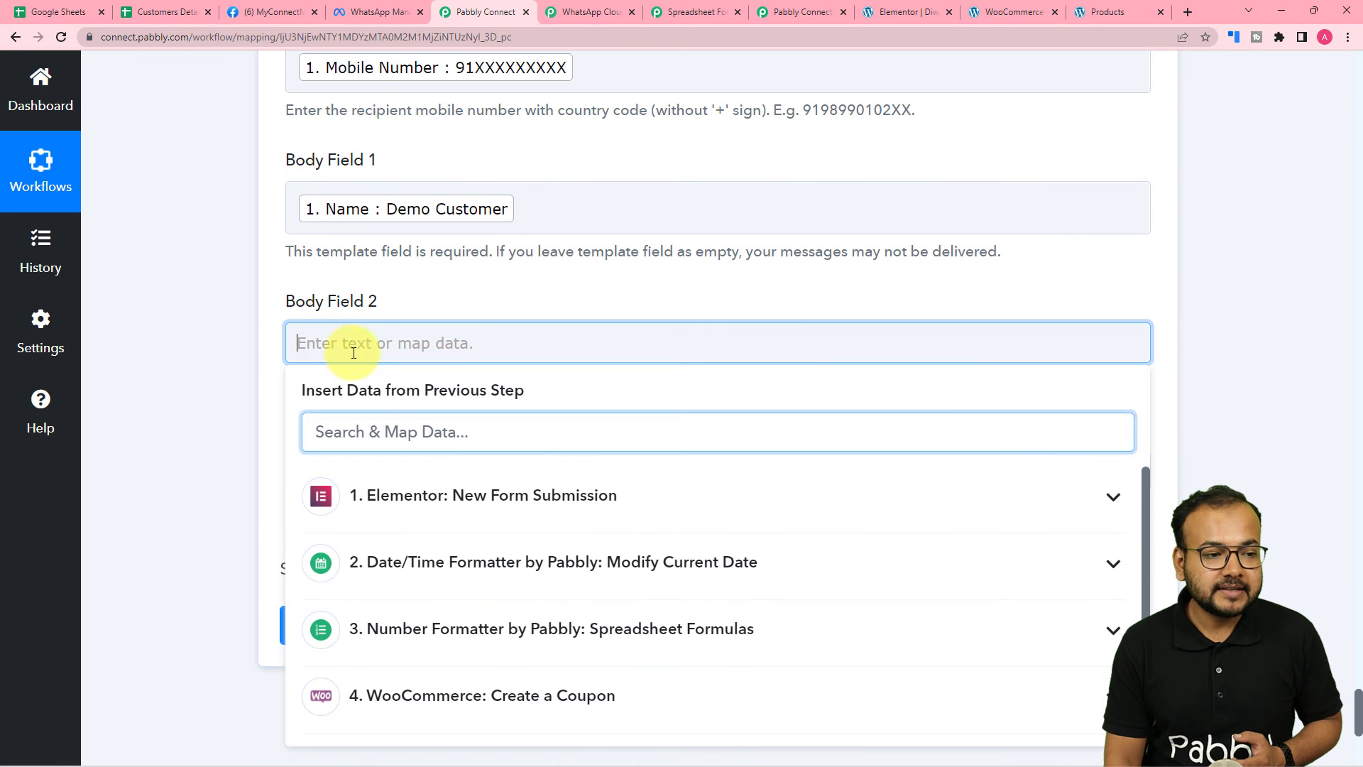
{"action": "left_click", "coordinate": [367, 13]}
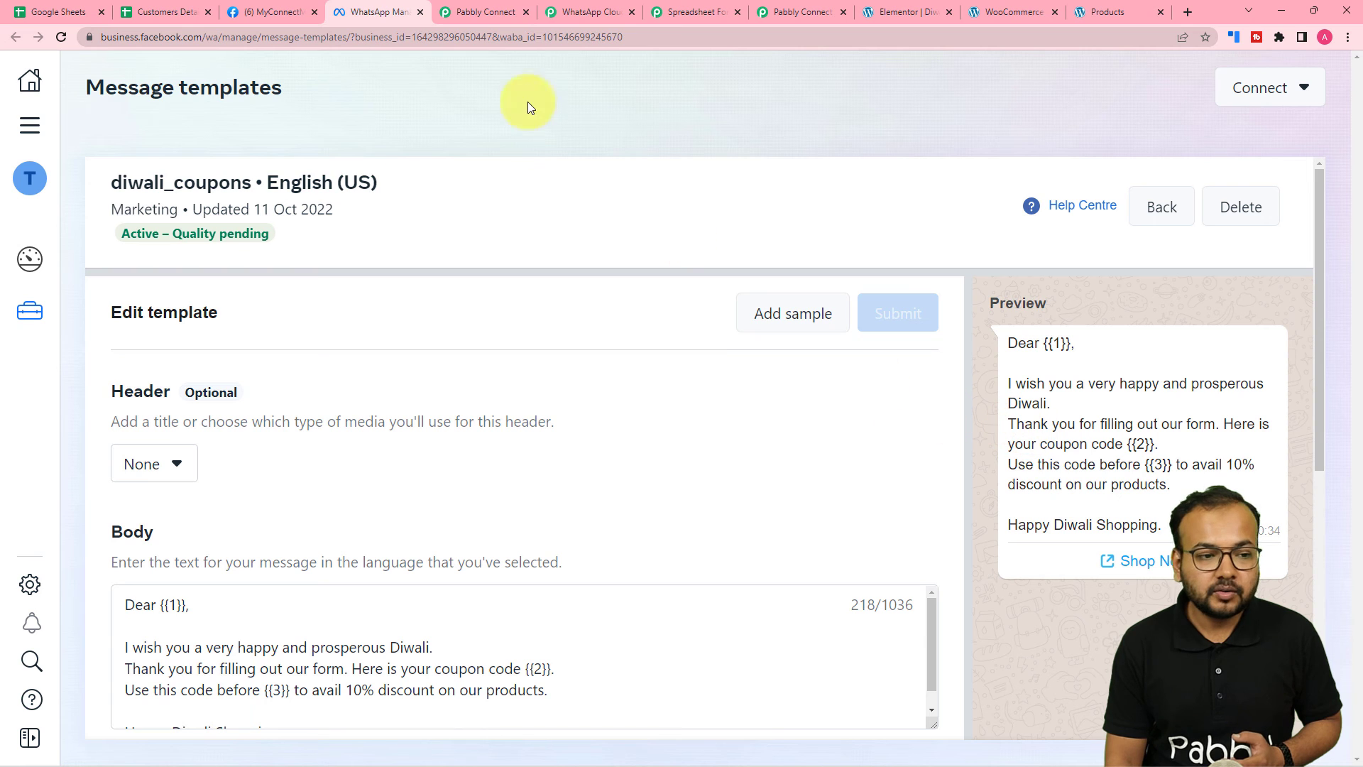
{"action": "left_click", "coordinate": [485, 12]}
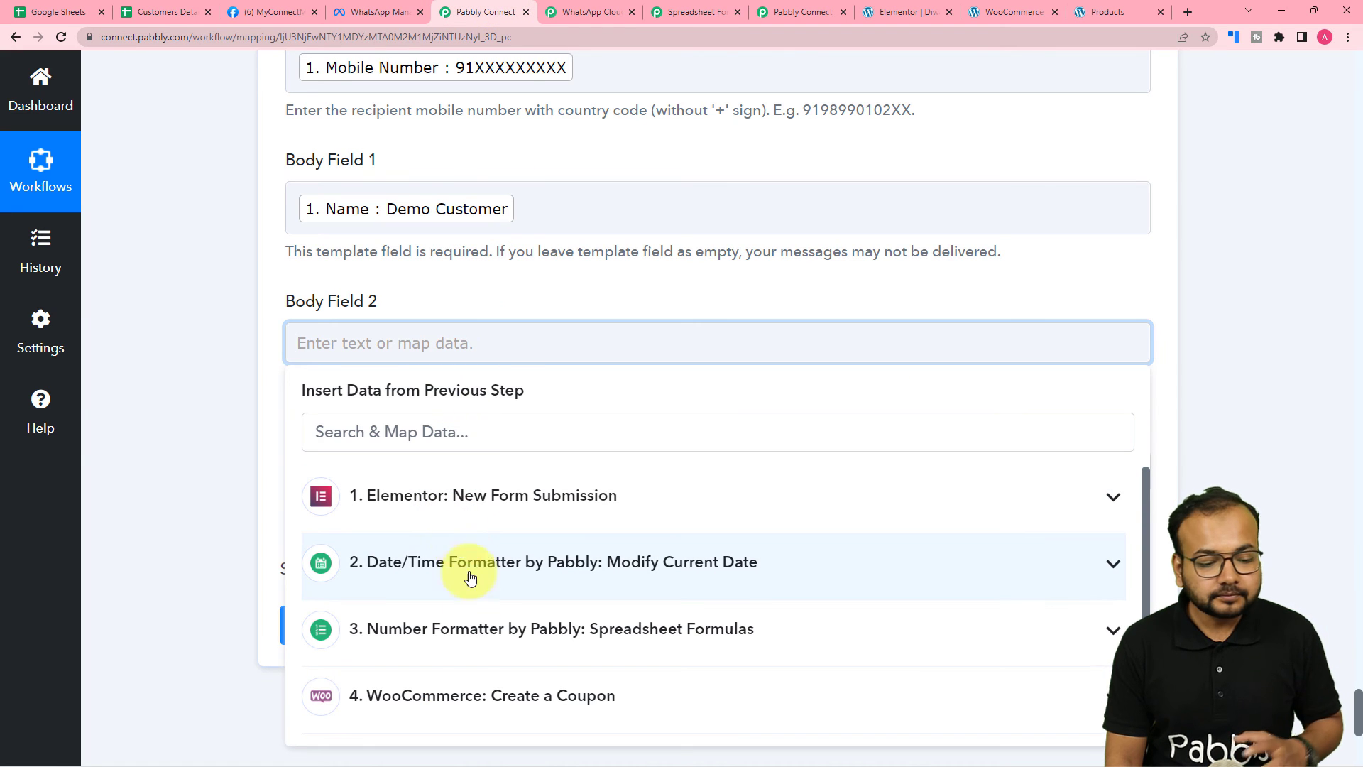
{"action": "scroll", "coordinate": [471, 611], "scroll_direction": "down", "scroll_amount": 1}
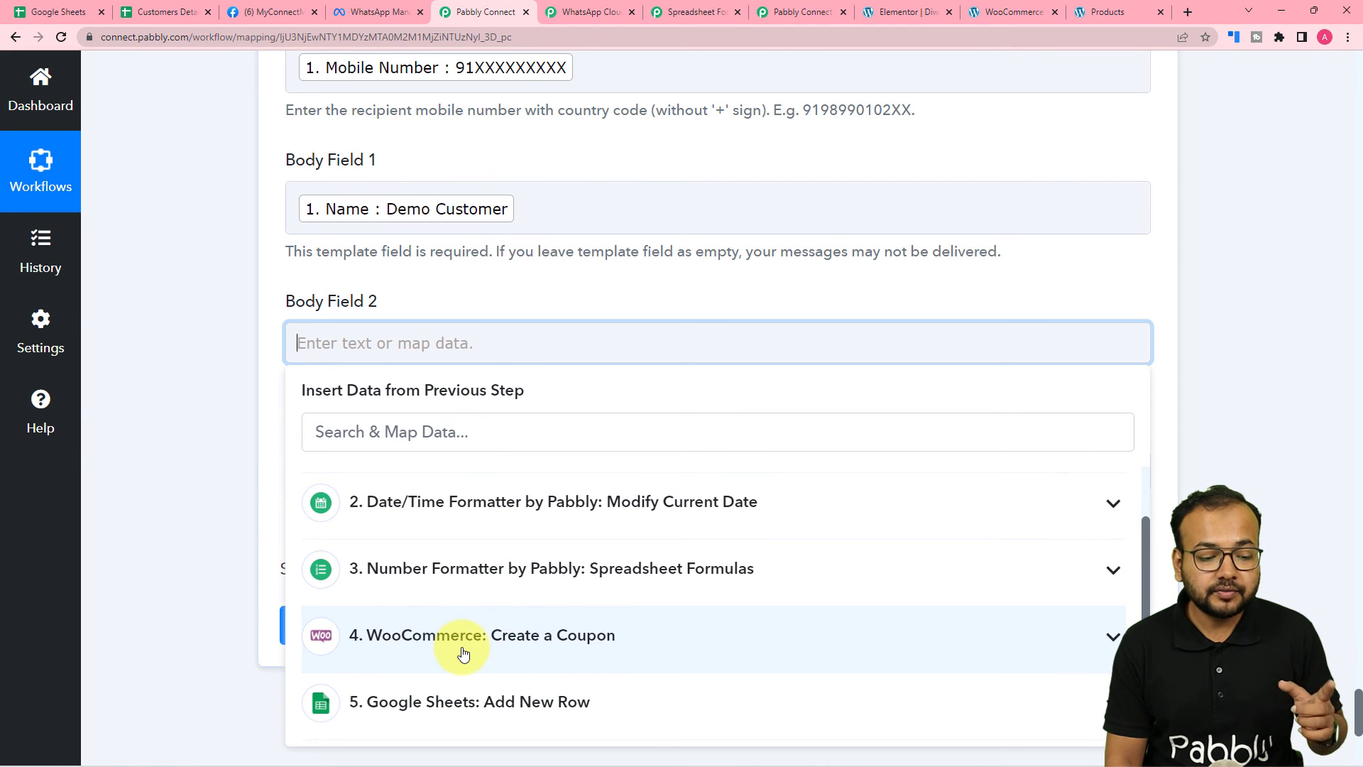
{"action": "left_click", "coordinate": [463, 654]}
{"action": "scroll", "coordinate": [450, 685], "scroll_direction": "down", "scroll_amount": 2}
{"action": "left_click", "coordinate": [420, 598]}
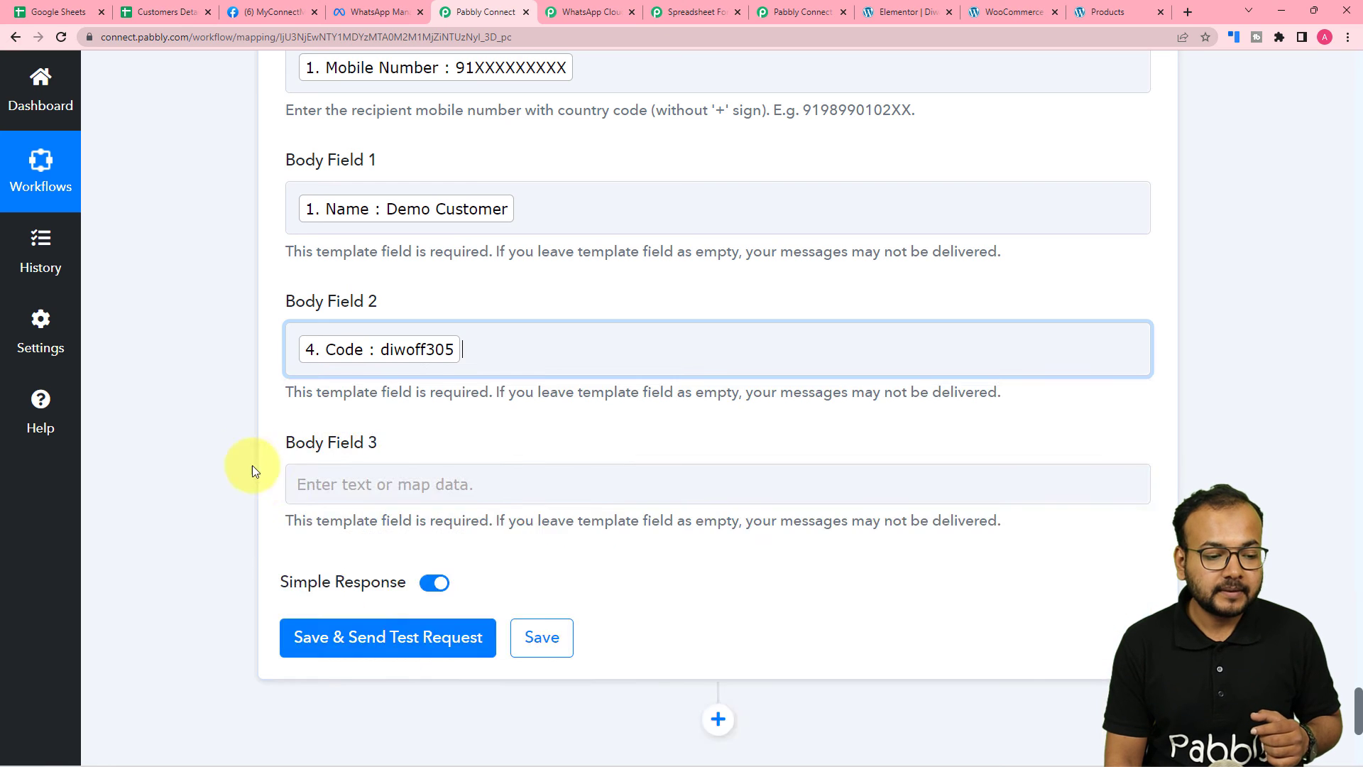
Step: Map Body Field 3 to the Datetime from the Date/Time Formatter's Modify Current Date step
{"action": "scroll", "coordinate": [223, 434], "scroll_direction": "down", "scroll_amount": 3}
{"action": "left_click", "coordinate": [355, 261]}
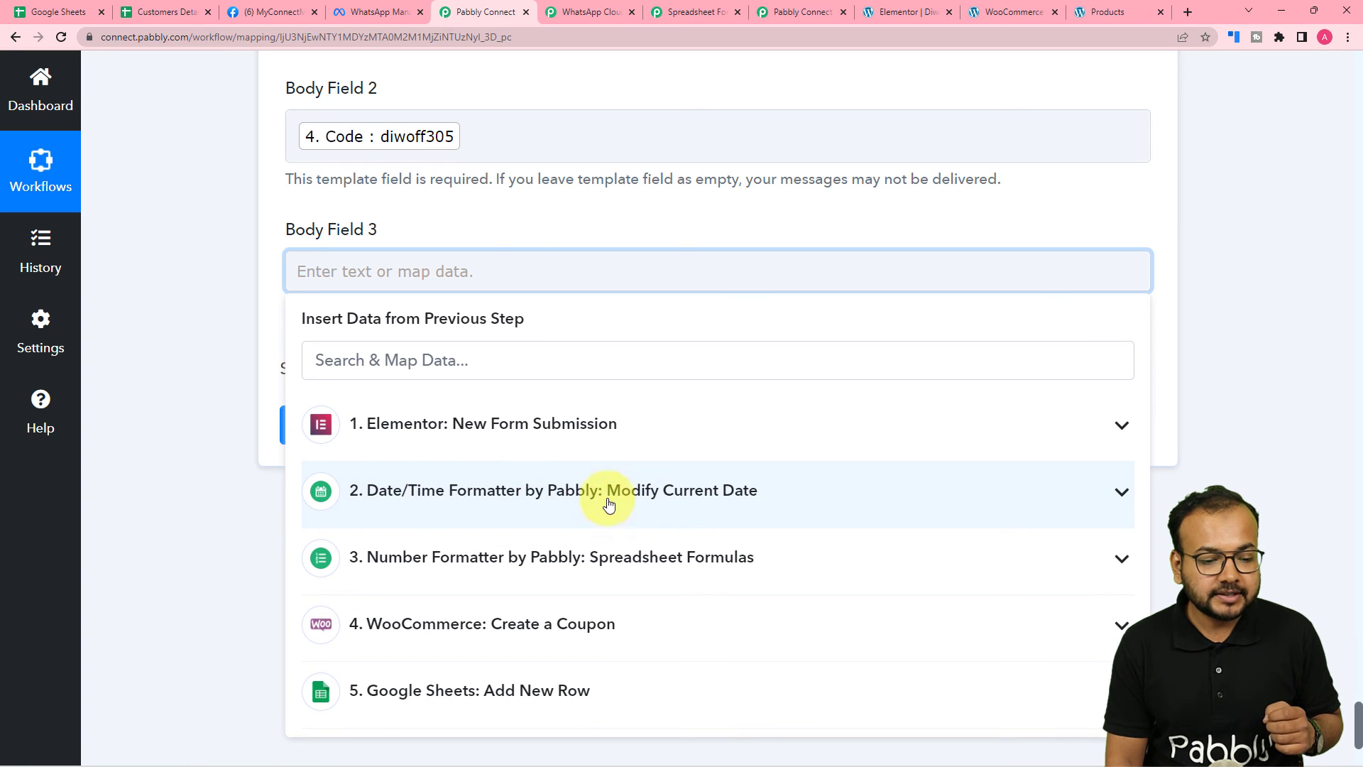
{"action": "left_click", "coordinate": [542, 501]}
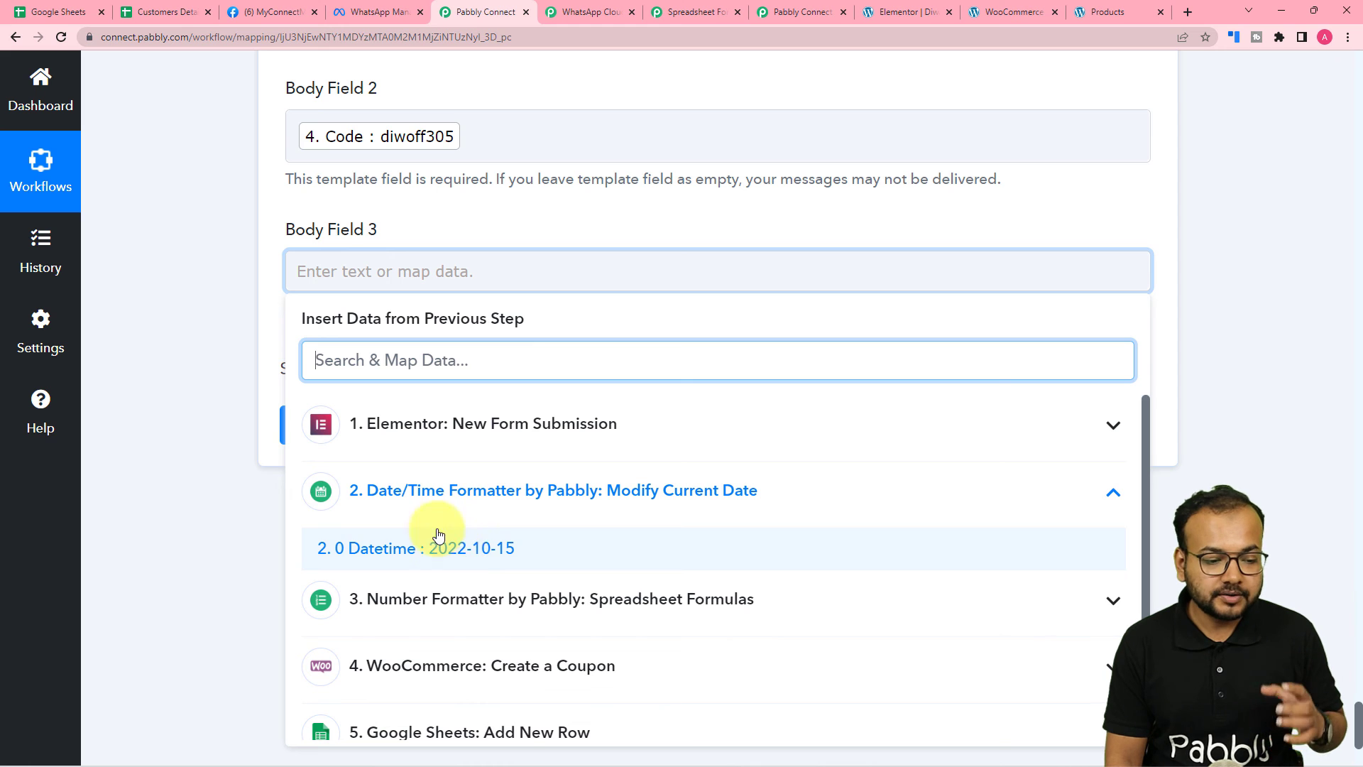
{"action": "left_click", "coordinate": [402, 559]}
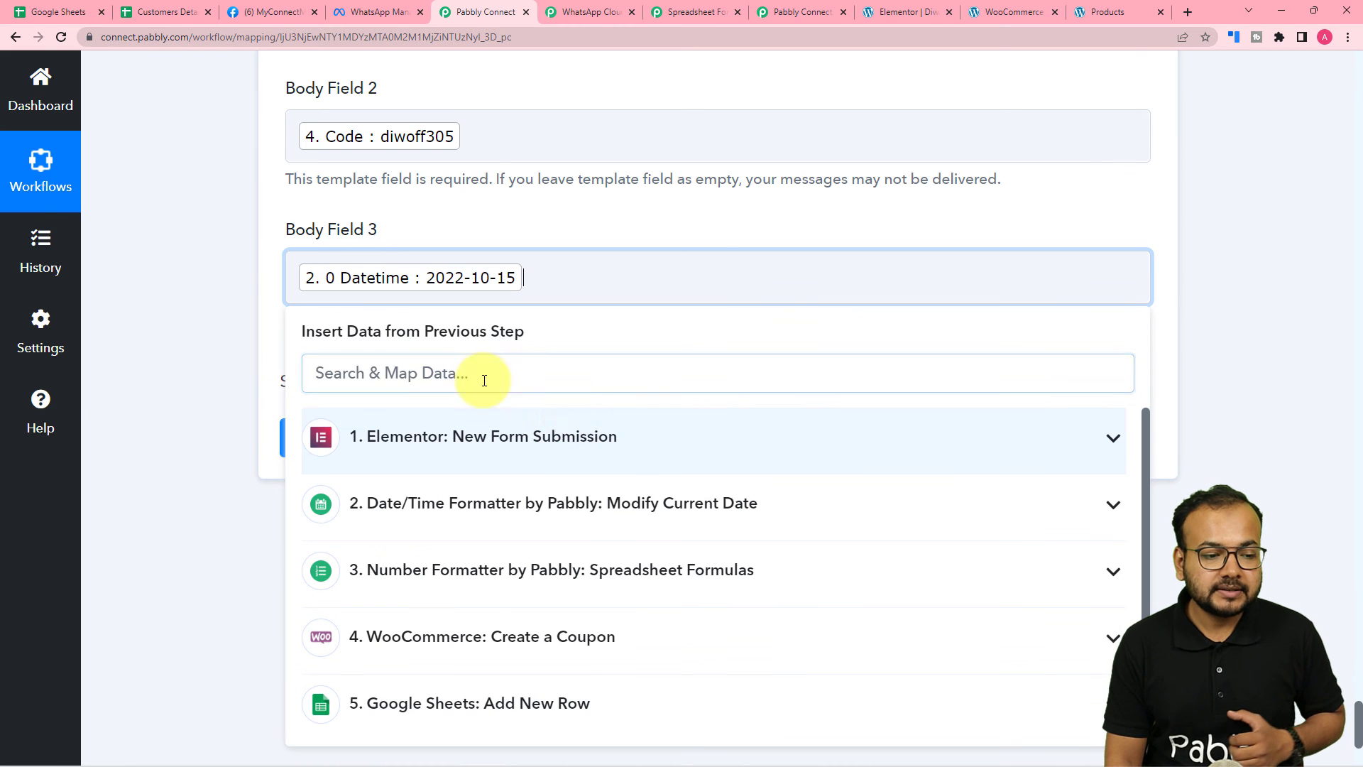
{"action": "left_click", "coordinate": [239, 326]}
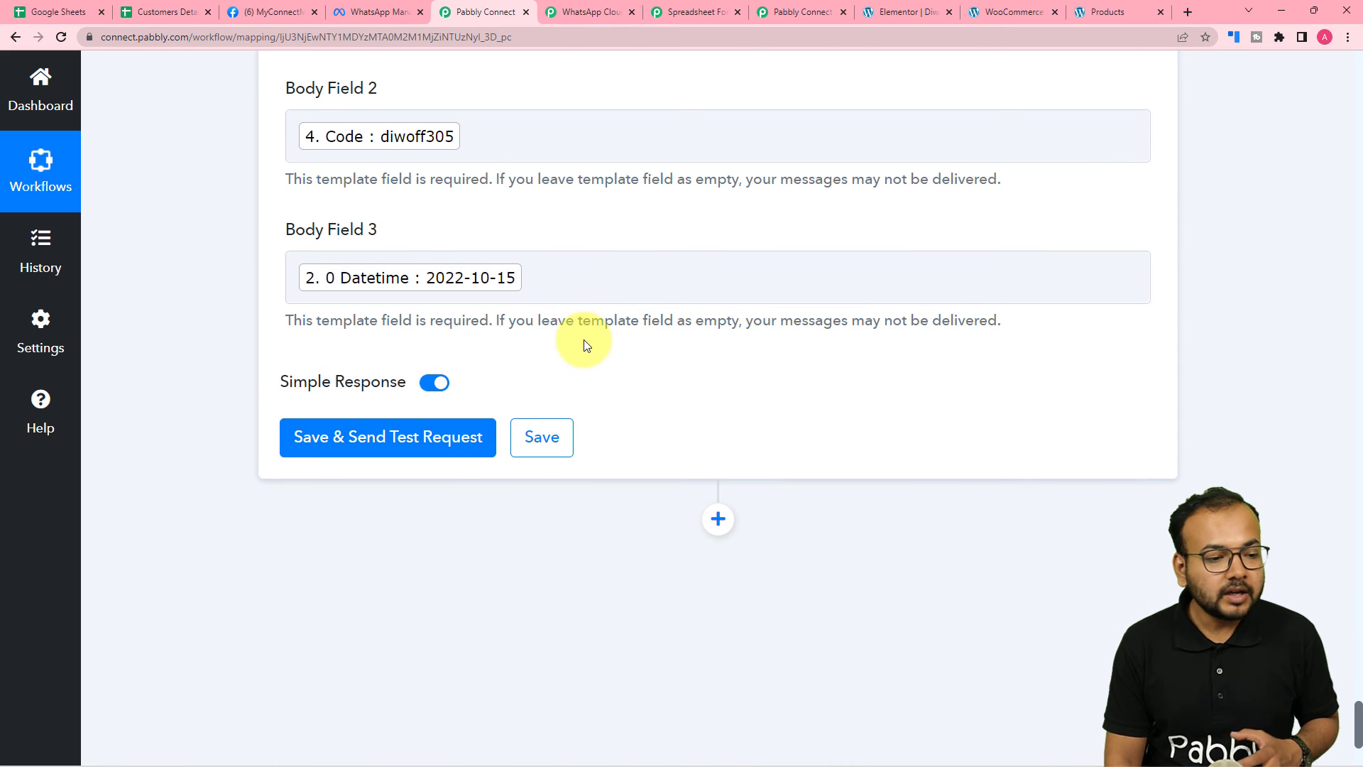
Step: Review the mapped recipient number and body fields, save the WhatsApp action and send a test request
{"action": "scroll", "coordinate": [584, 345], "scroll_direction": "up", "scroll_amount": 3}
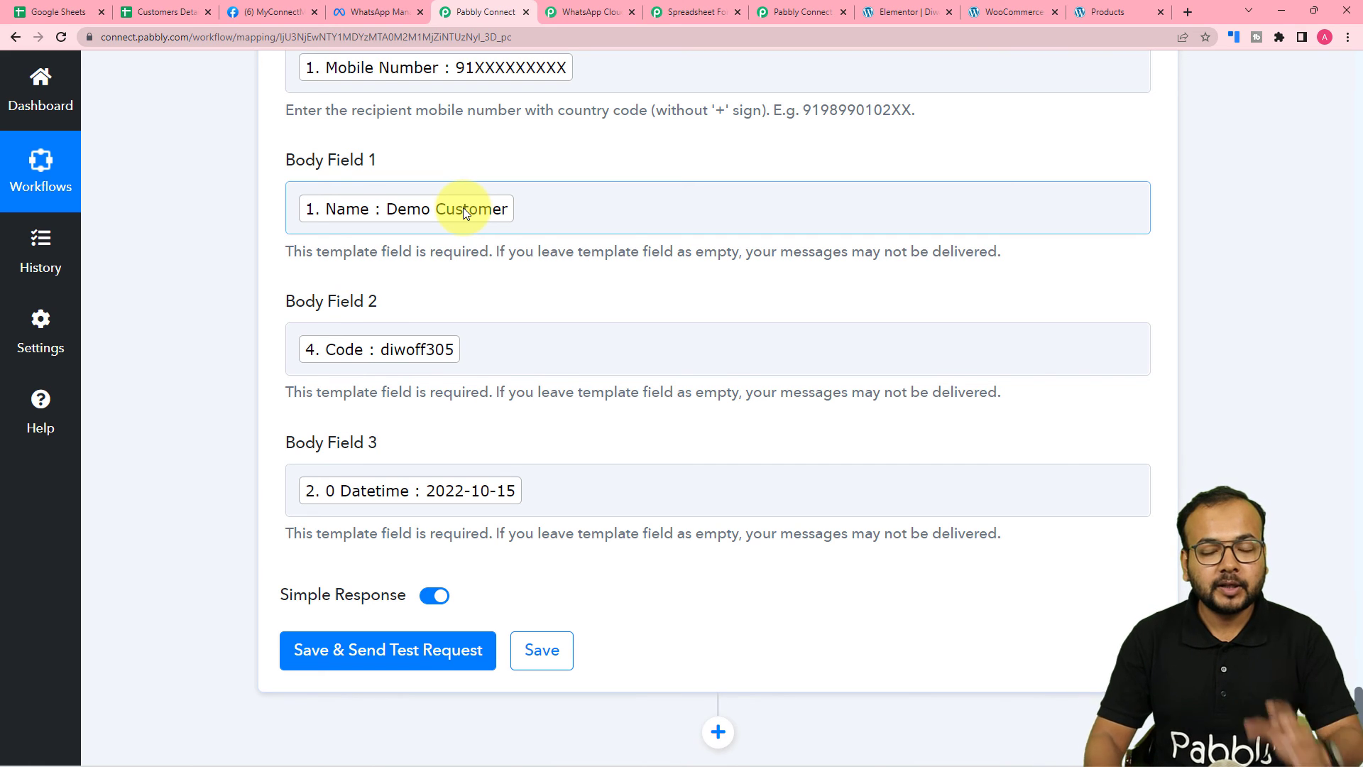
{"action": "scroll", "coordinate": [470, 239], "scroll_direction": "up", "scroll_amount": 2}
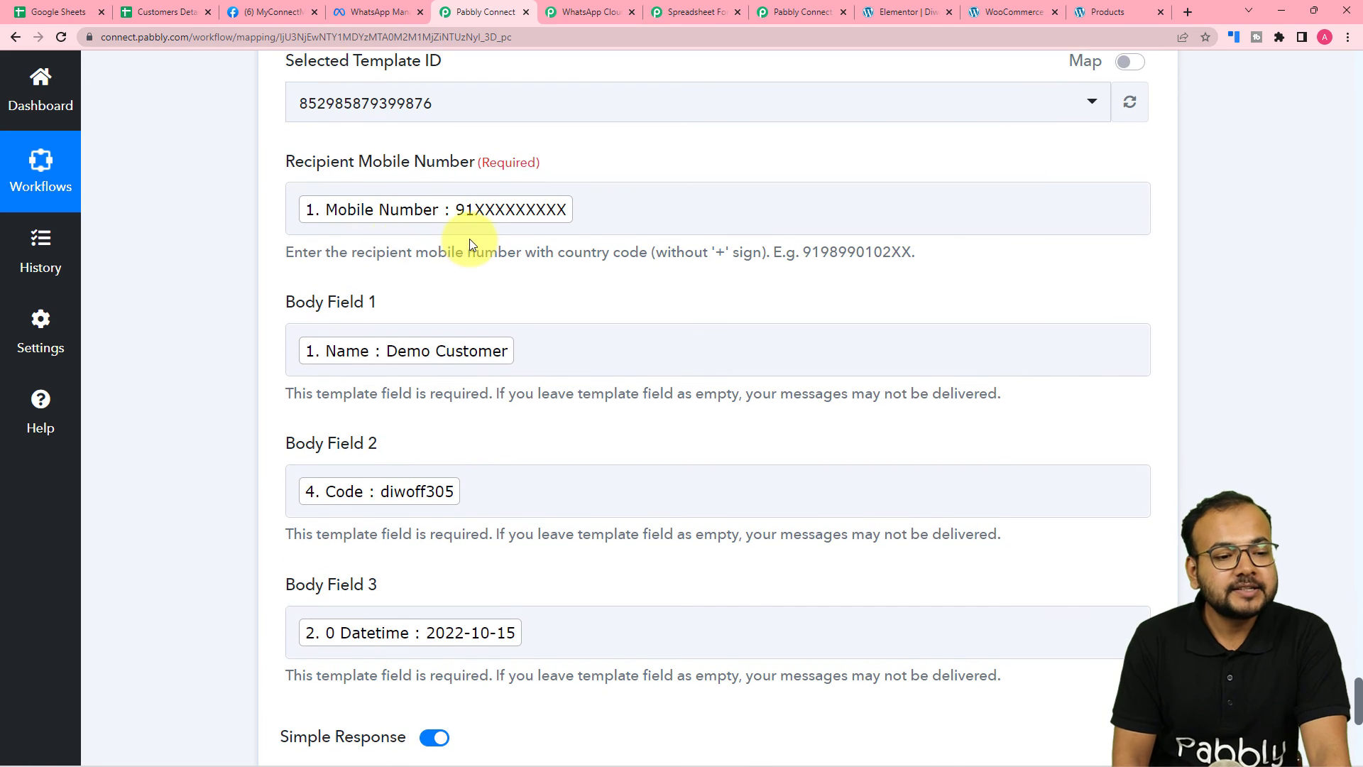
{"action": "scroll", "coordinate": [197, 294], "scroll_direction": "down", "scroll_amount": 2}
{"action": "scroll", "coordinate": [559, 191], "scroll_direction": "up", "scroll_amount": 2}
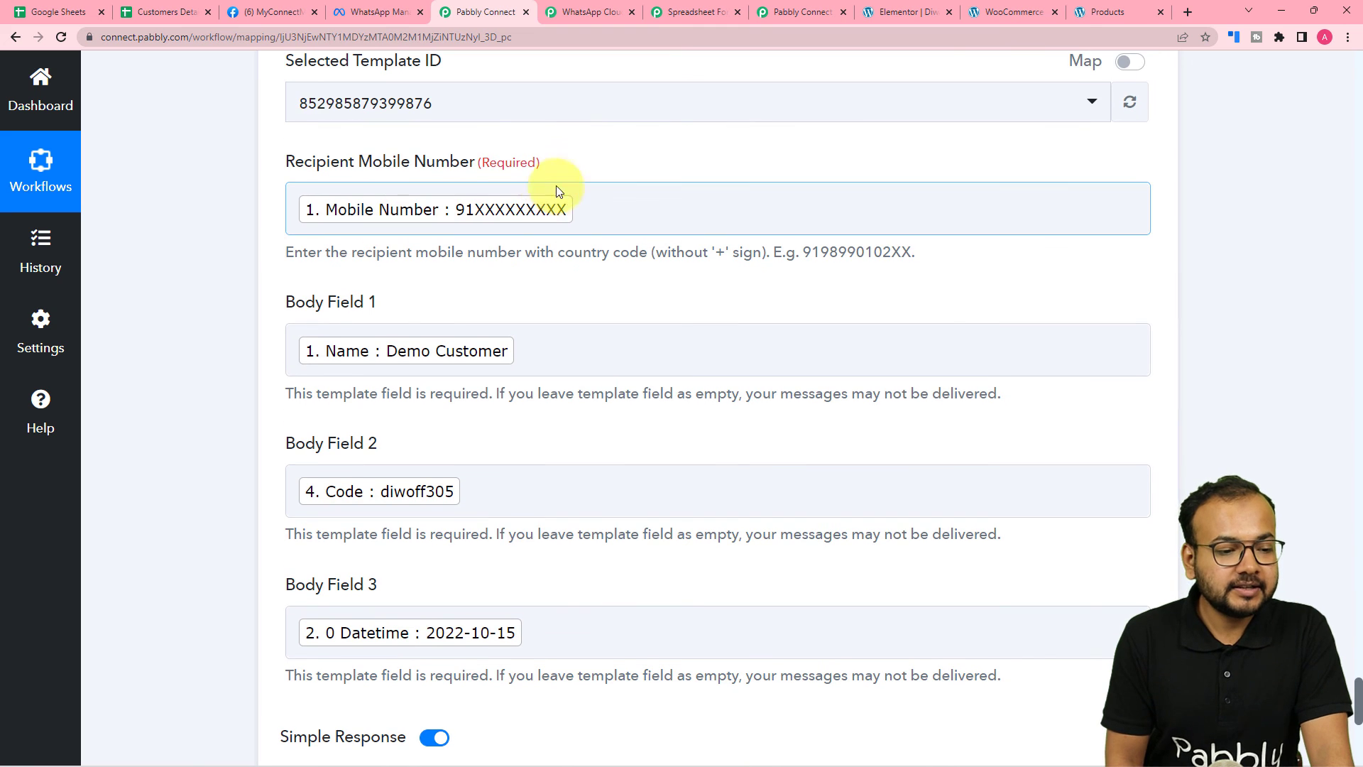
{"action": "scroll", "coordinate": [366, 259], "scroll_direction": "down", "scroll_amount": 6}
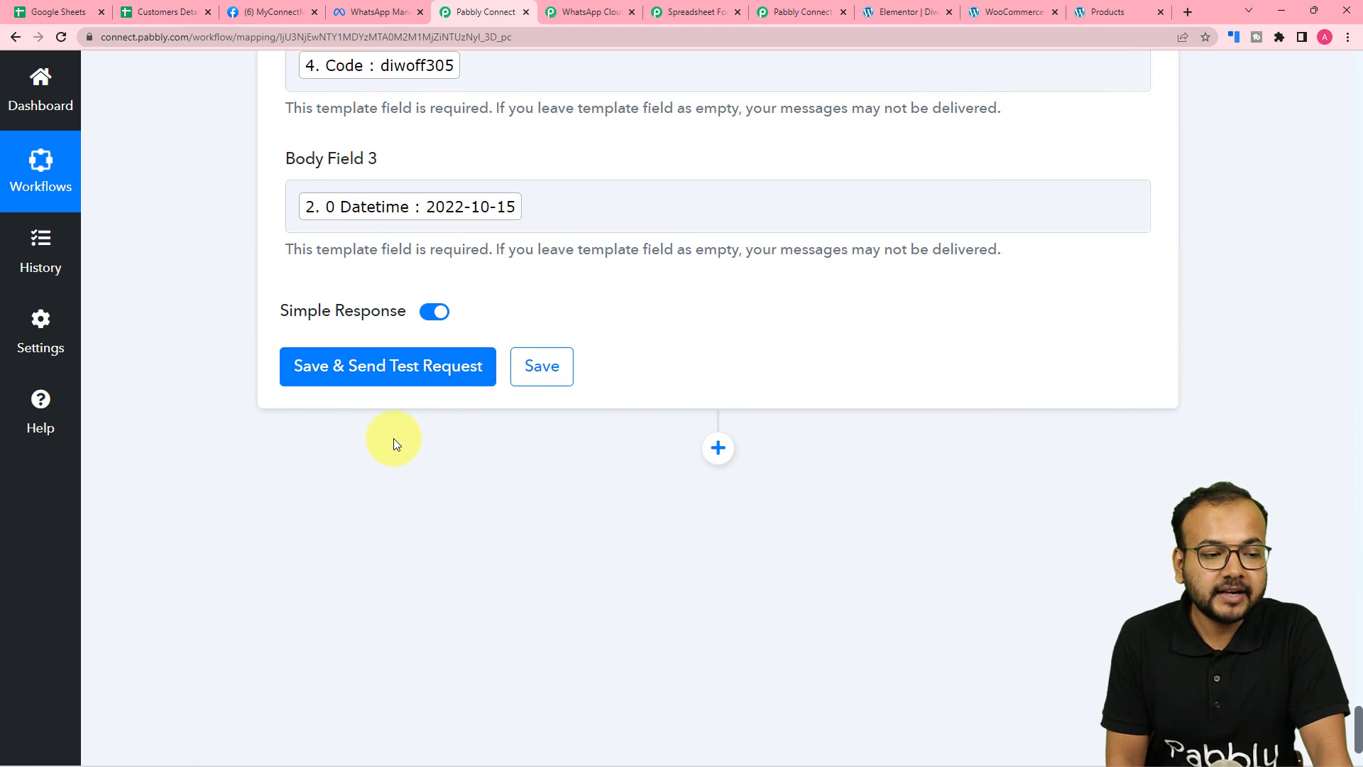
{"action": "scroll", "coordinate": [393, 437], "scroll_direction": "up", "scroll_amount": 7}
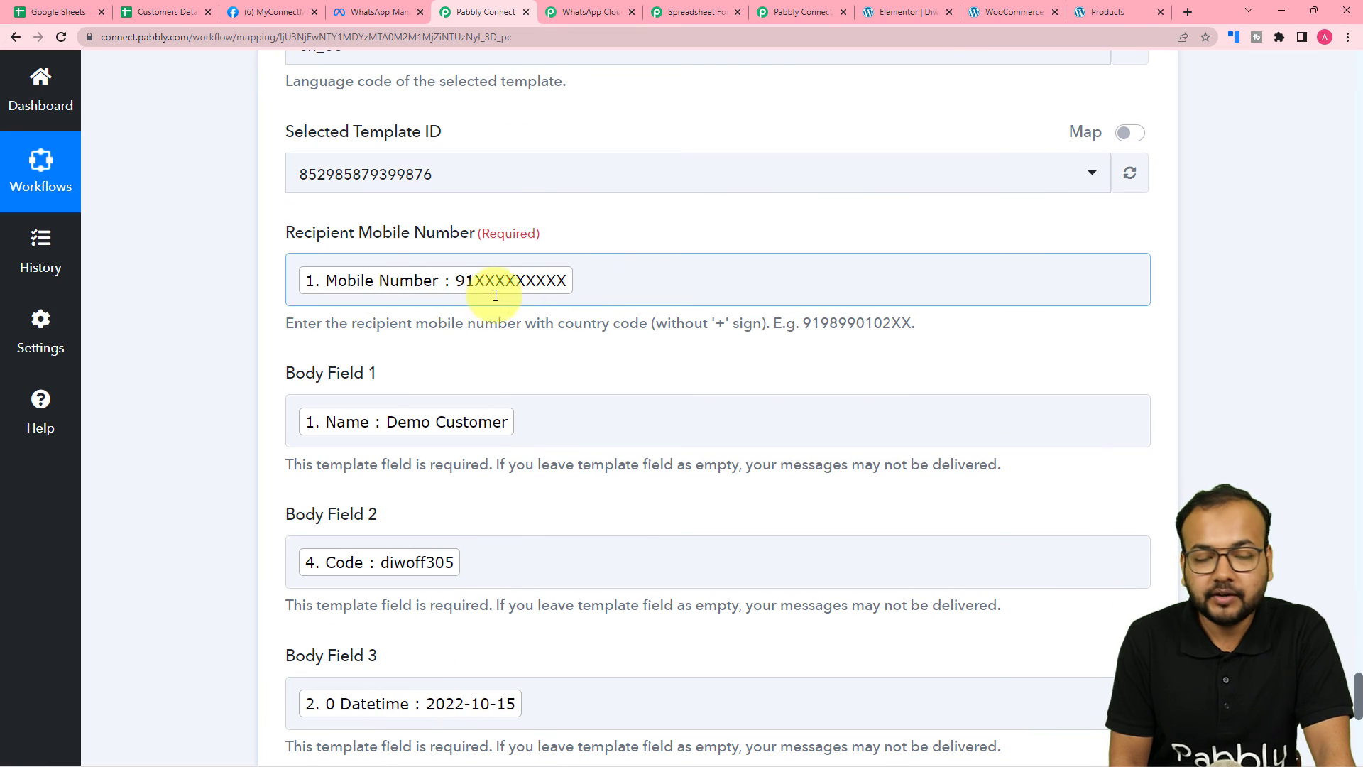
{"action": "scroll", "coordinate": [203, 314], "scroll_direction": "down", "scroll_amount": 2}
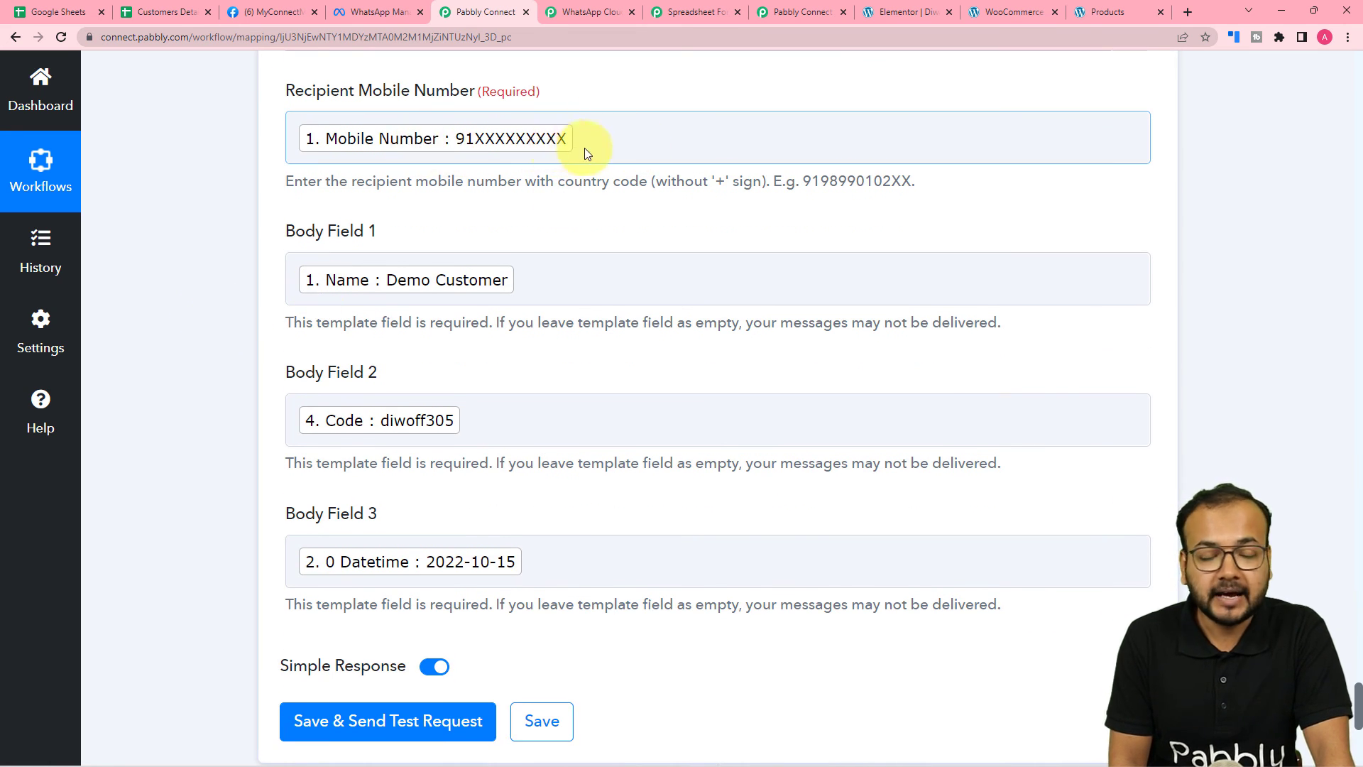
{"action": "scroll", "coordinate": [231, 245], "scroll_direction": "down", "scroll_amount": 5}
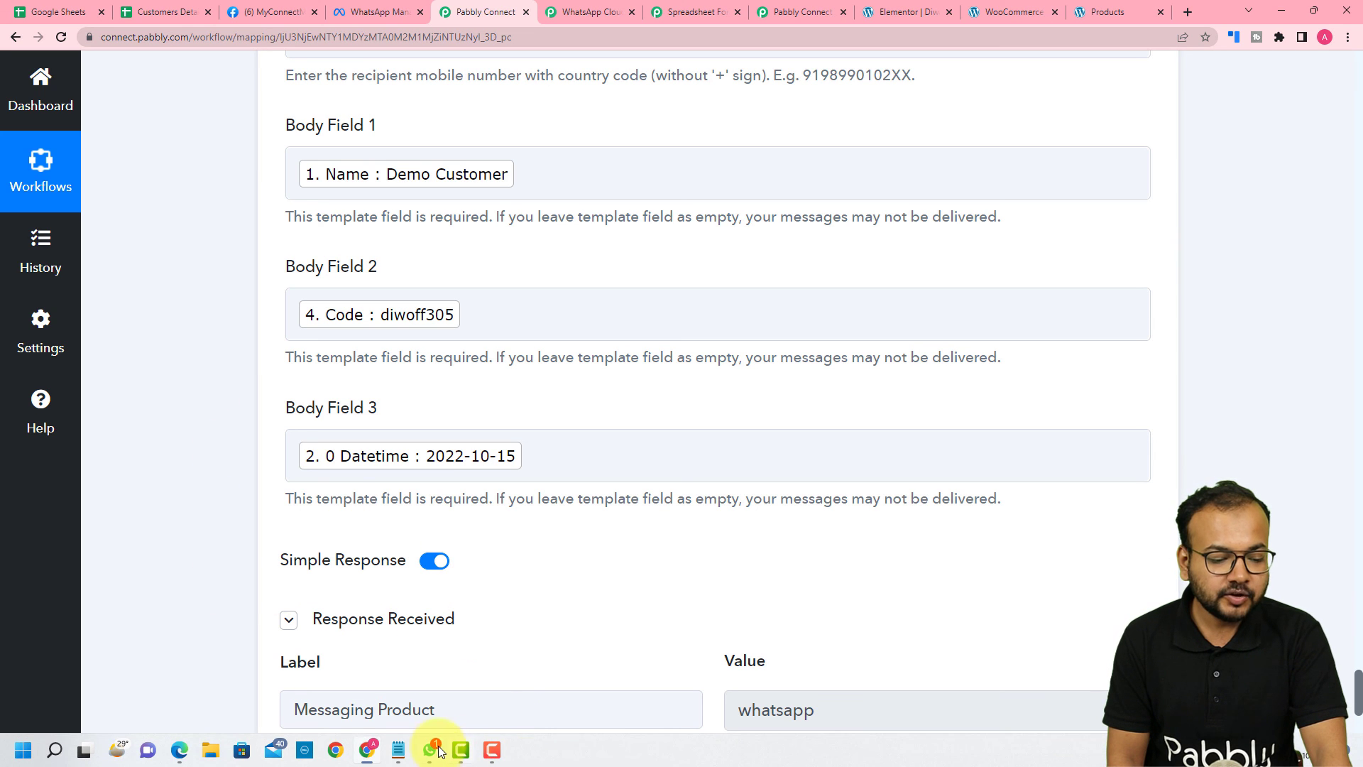
Step: Switch to WhatsApp, read the new coupon message in the Pabbly Office chat and compare it with the action's mapped body fields
{"action": "left_click", "coordinate": [430, 753]}
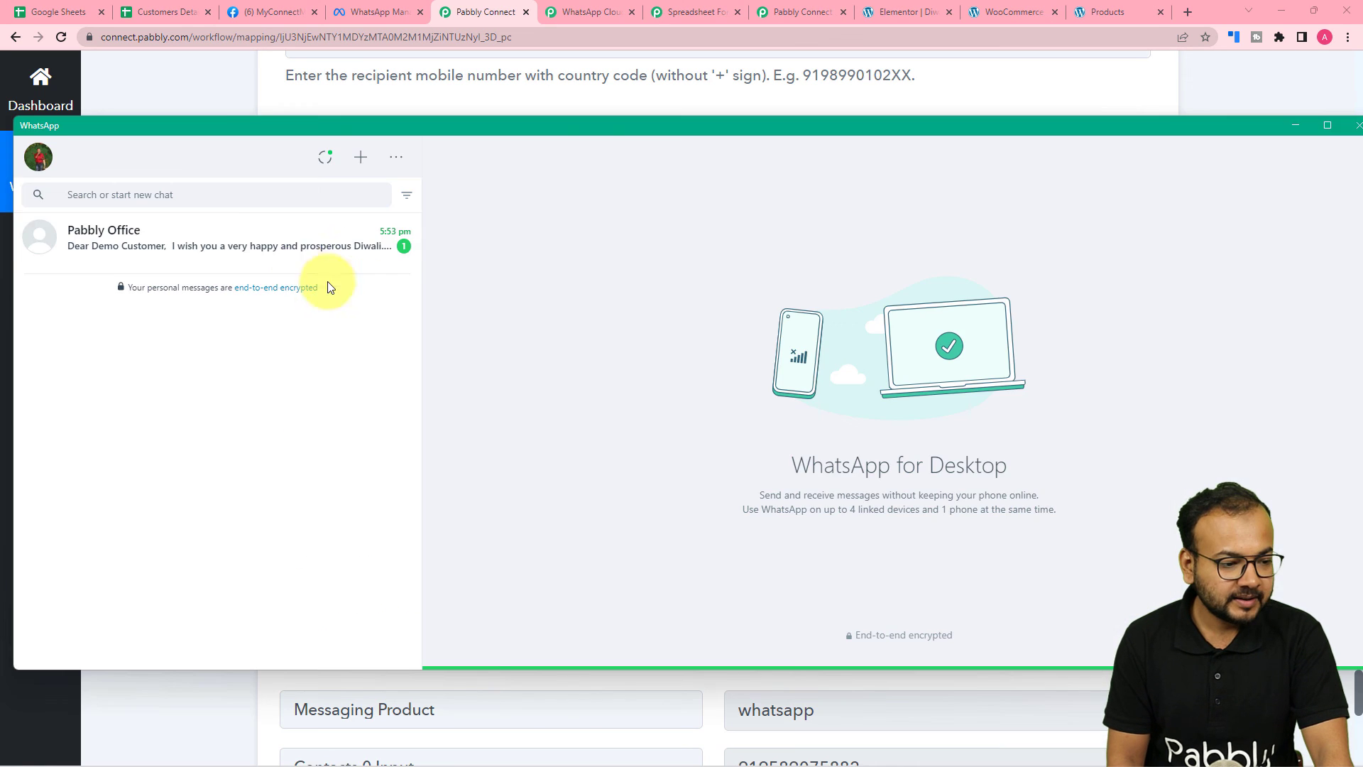
{"action": "left_click", "coordinate": [182, 245]}
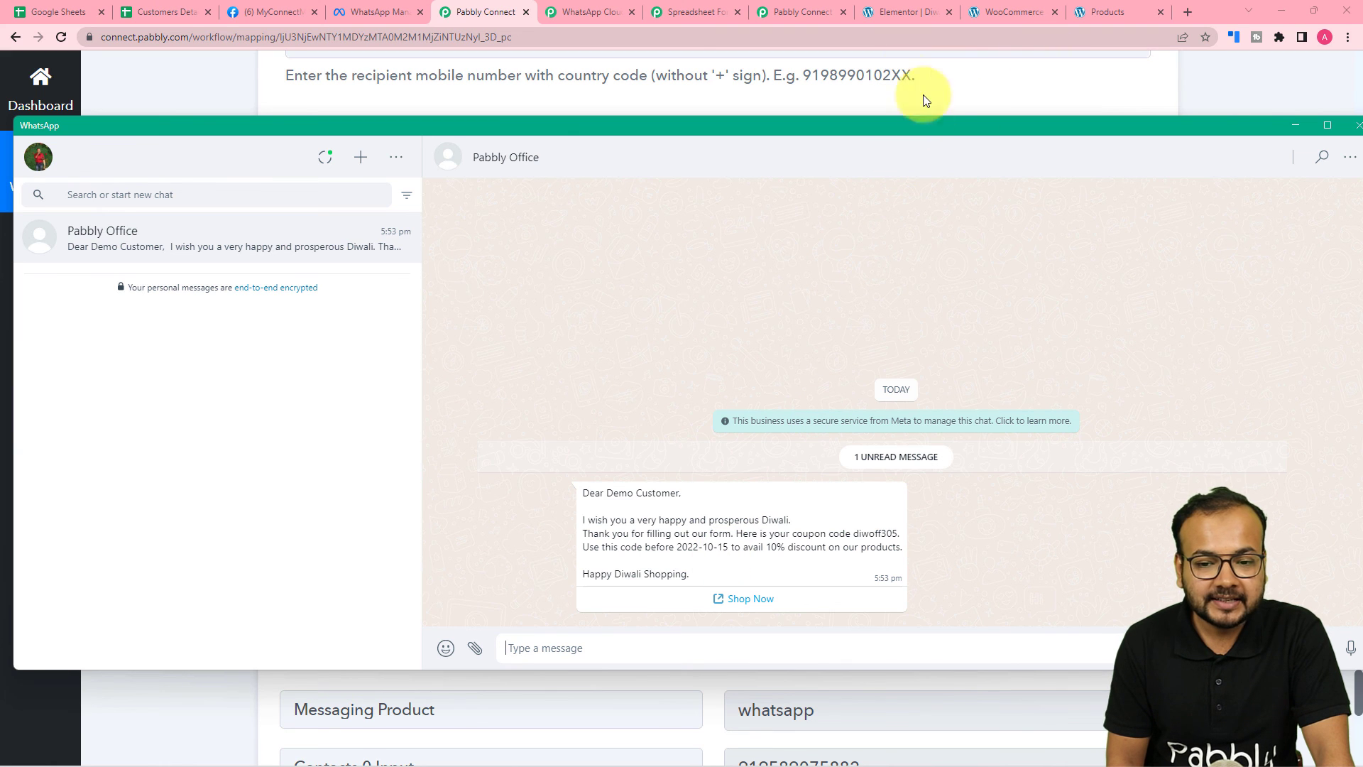
{"action": "left_click", "coordinate": [1303, 127]}
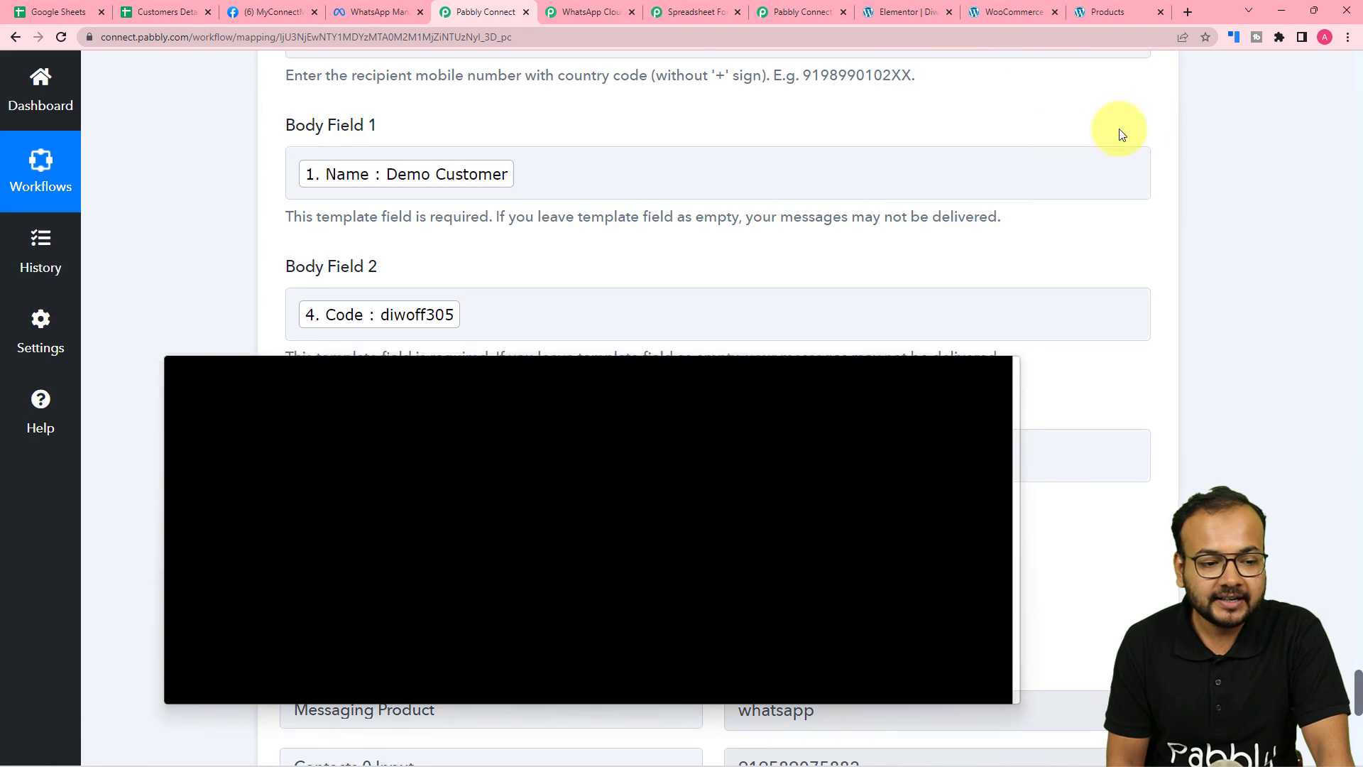
{"action": "left_click", "coordinate": [388, 334]}
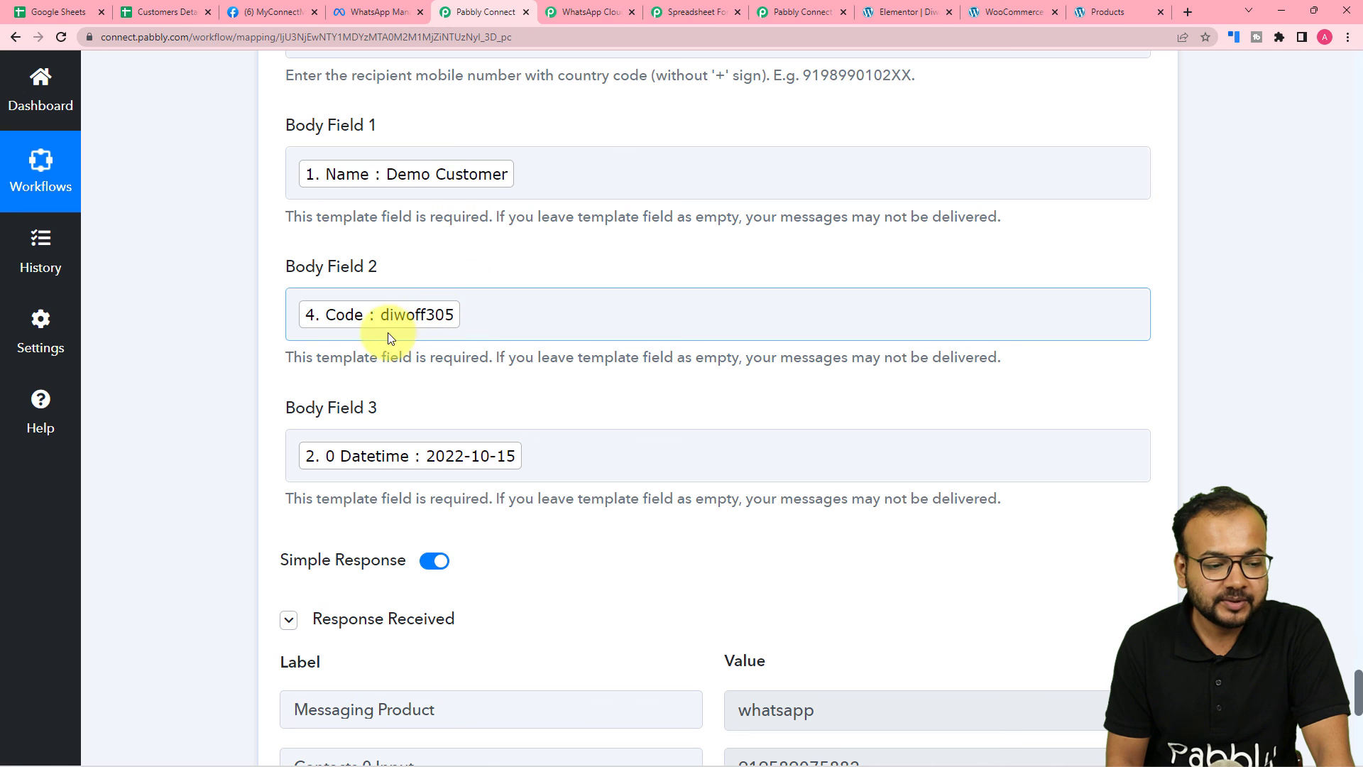
{"action": "left_click", "coordinate": [395, 460]}
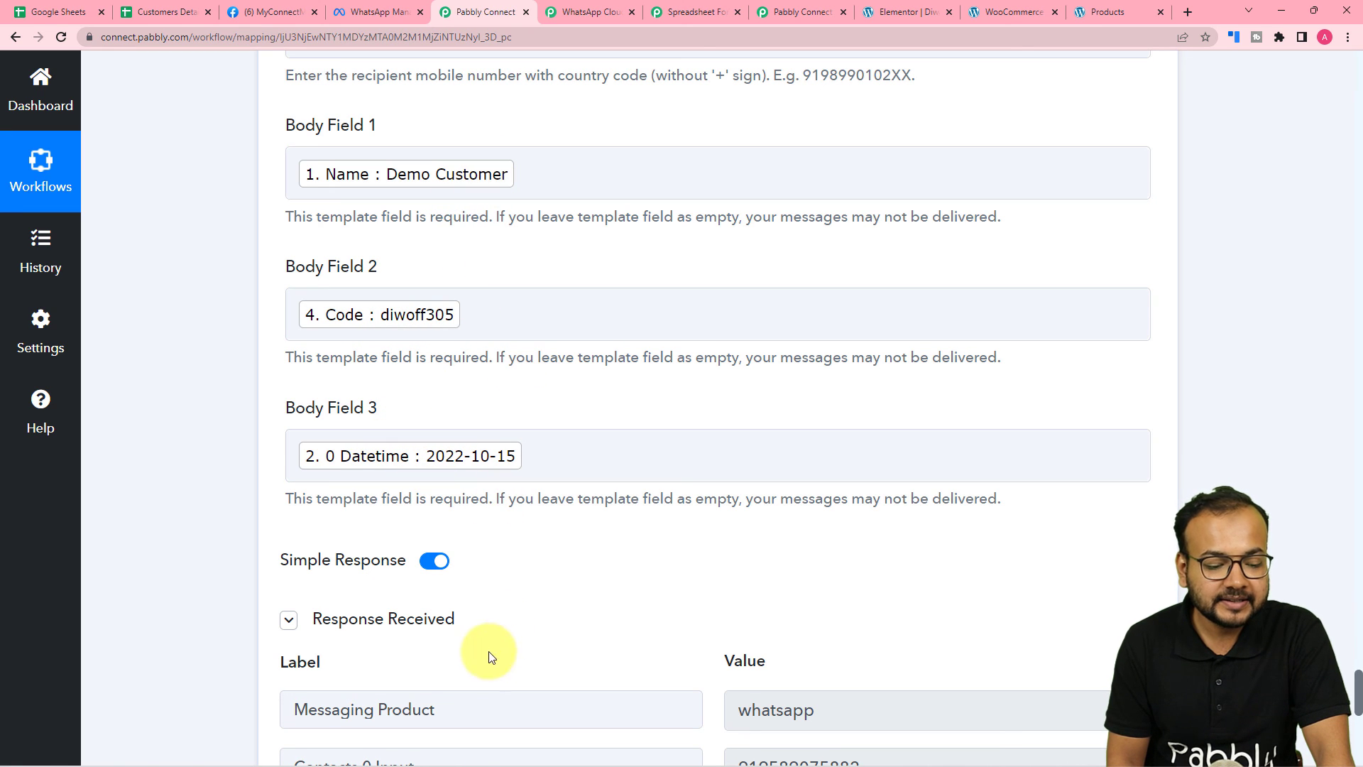
{"action": "mouse_move", "coordinate": [434, 754]}
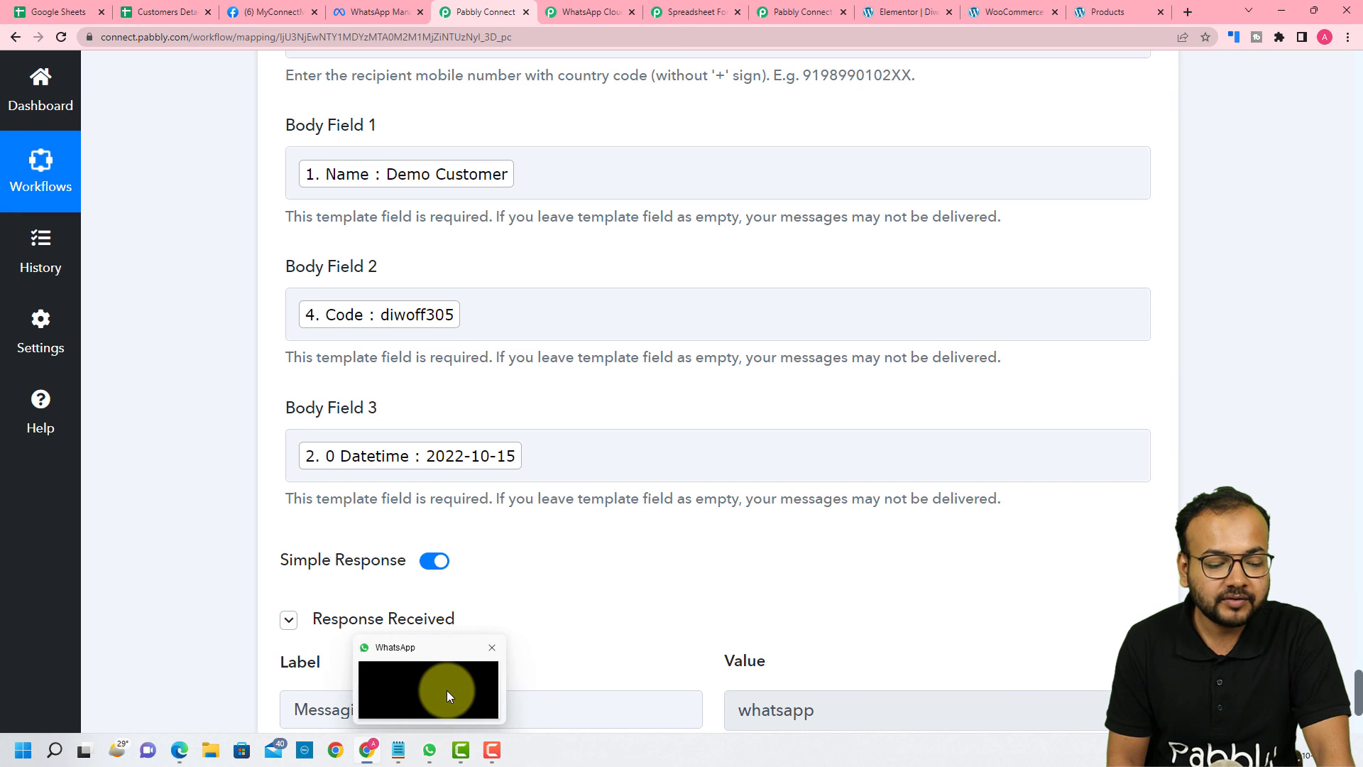
{"action": "left_click", "coordinate": [446, 690]}
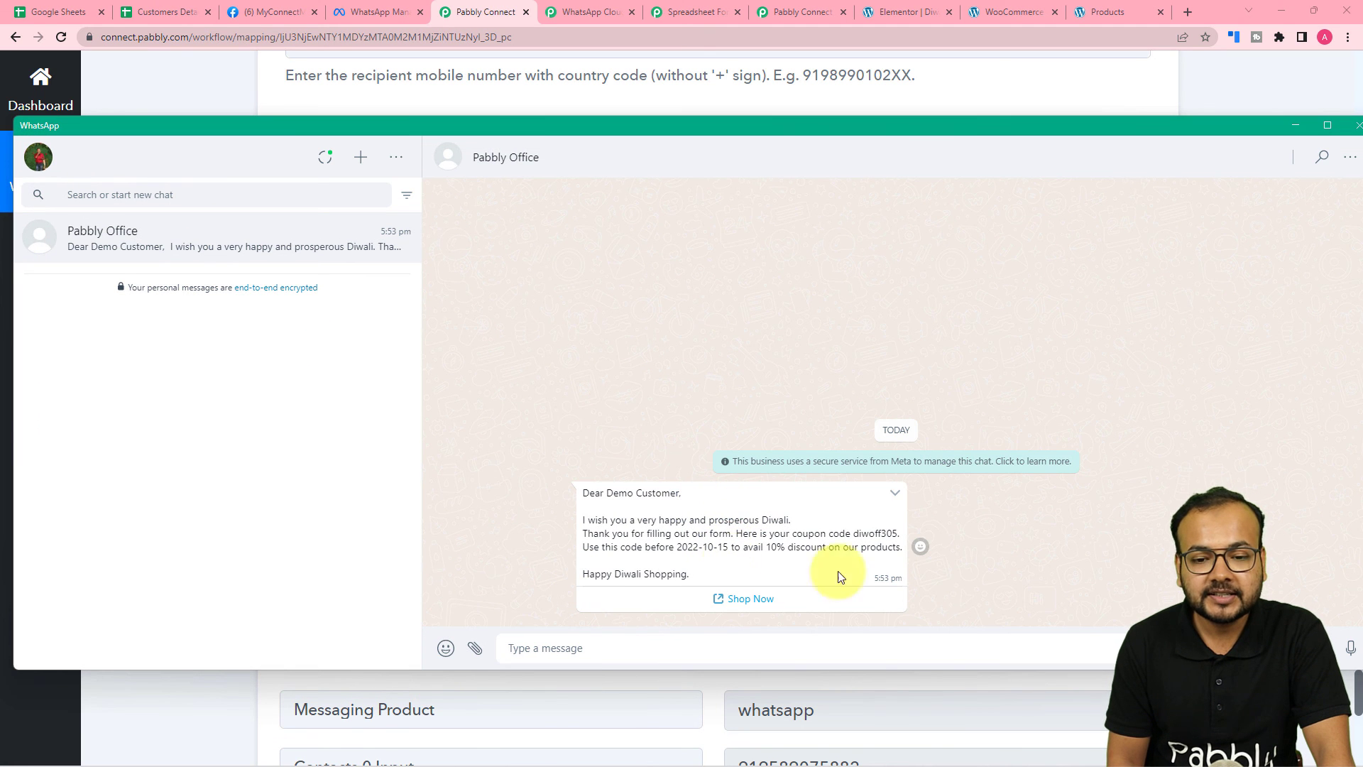
{"action": "left_click", "coordinate": [1295, 126]}
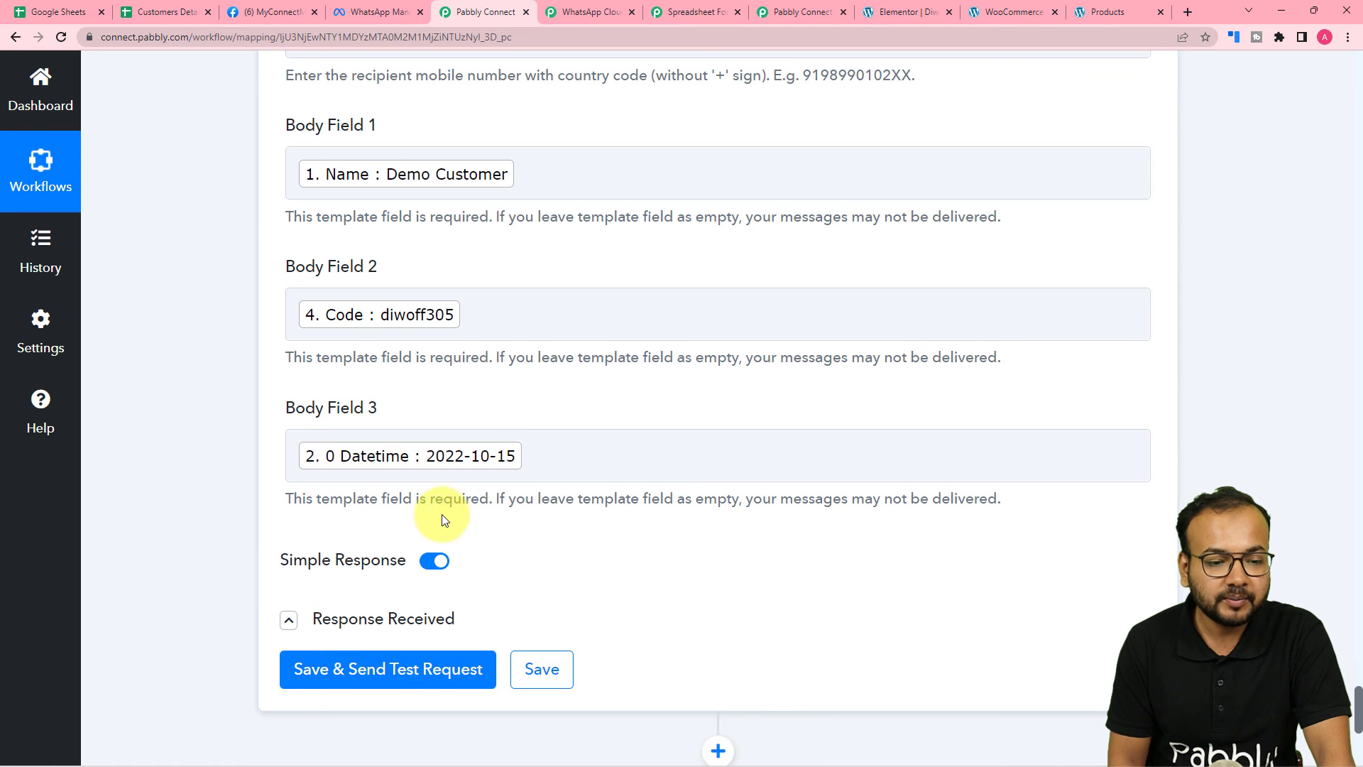
Step: Collapse the WhatsApp Cloud API and Google Sheets action steps in the workflow
{"action": "scroll", "coordinate": [478, 517], "scroll_direction": "up", "scroll_amount": 12}
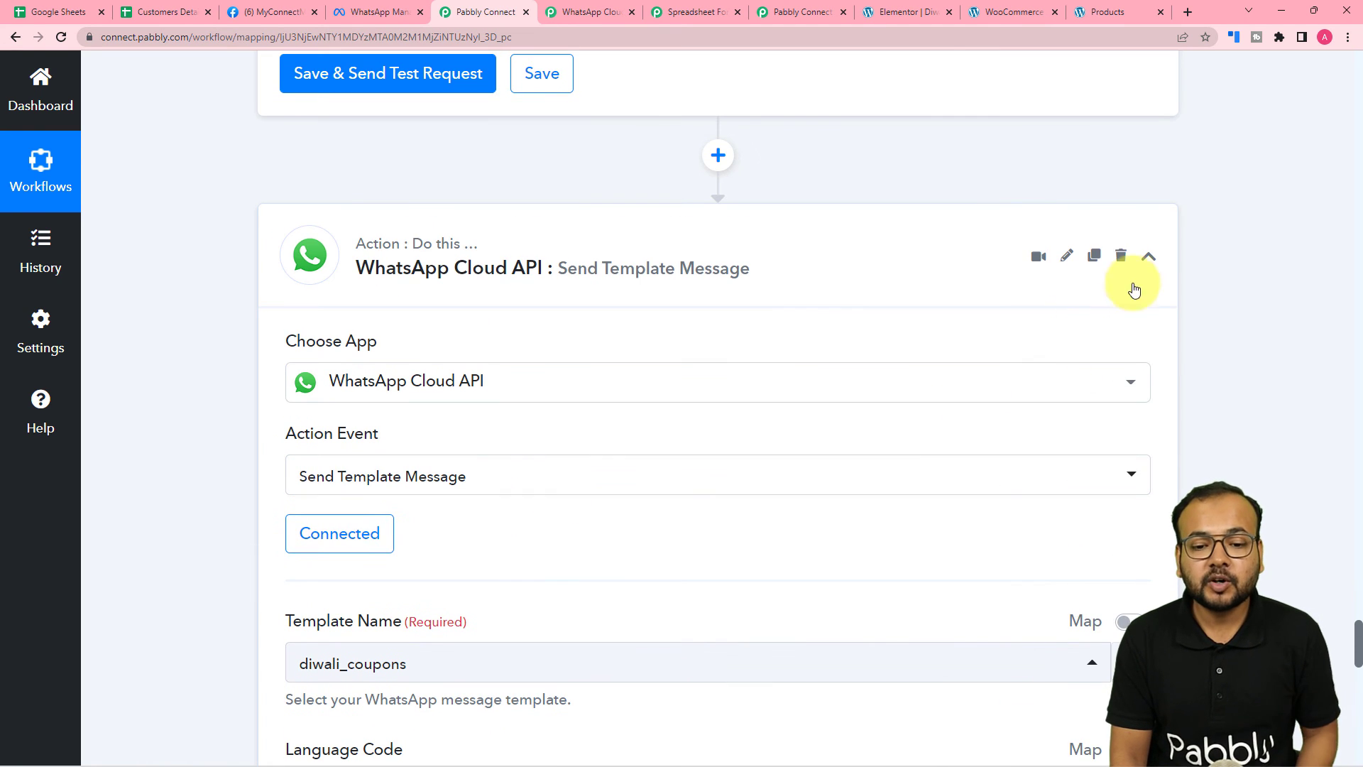
{"action": "left_click", "coordinate": [1146, 266]}
{"action": "scroll", "coordinate": [1182, 309], "scroll_direction": "up", "scroll_amount": 20}
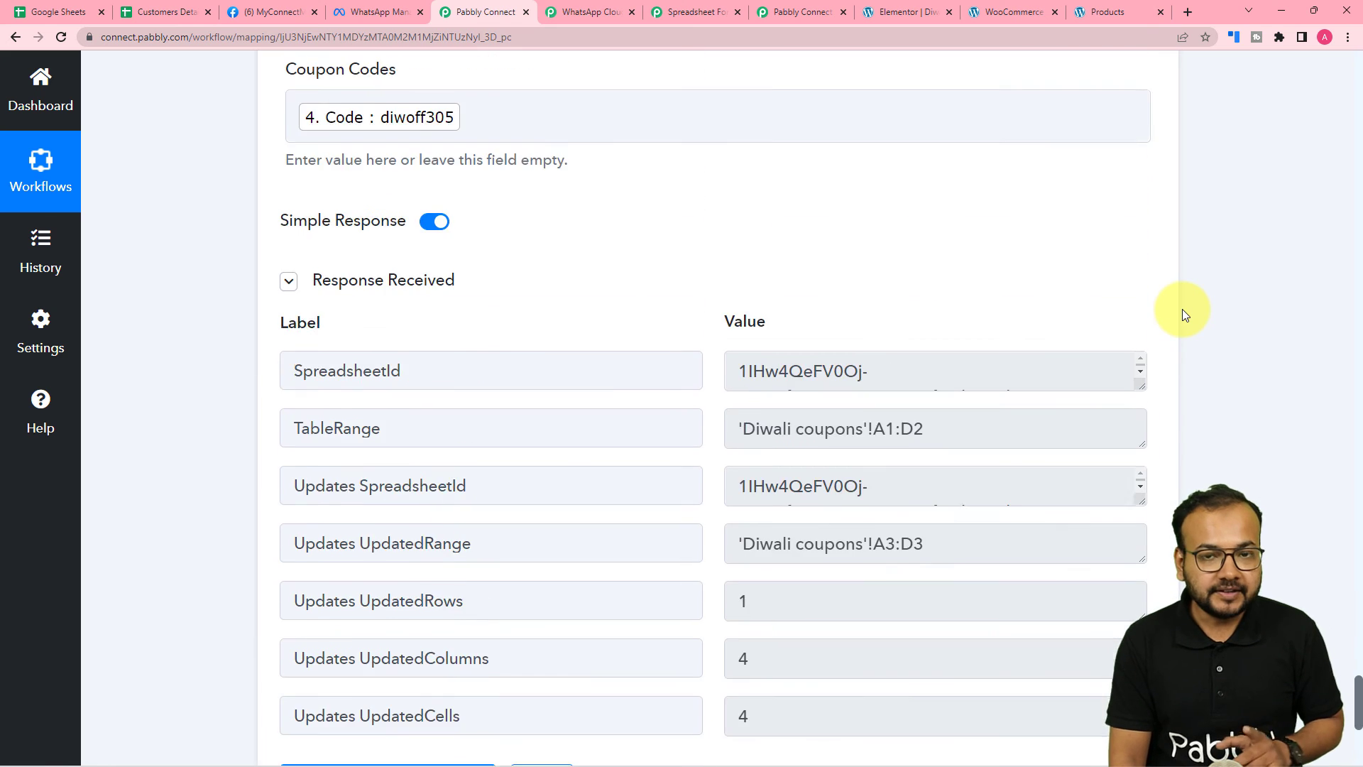
{"action": "scroll", "coordinate": [1182, 309], "scroll_direction": "up", "scroll_amount": 3}
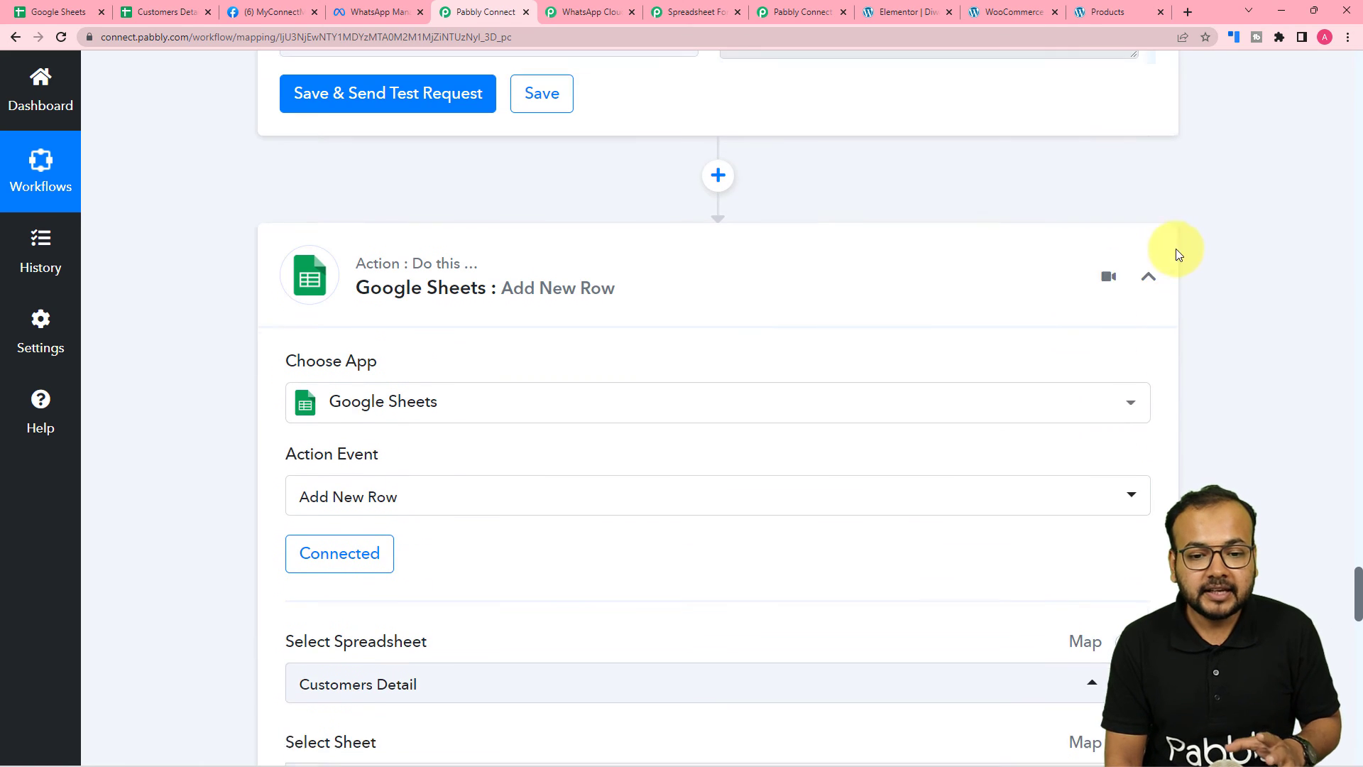
{"action": "left_click", "coordinate": [1149, 284]}
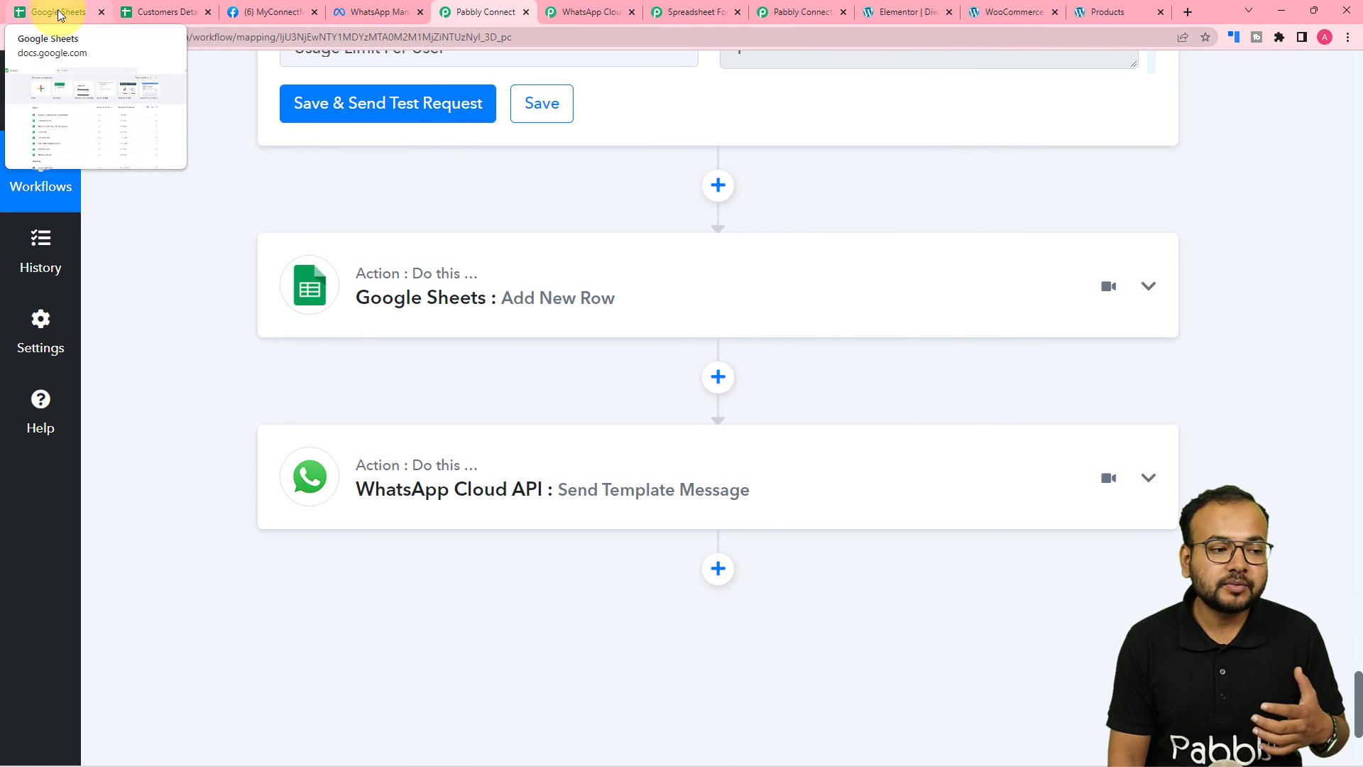
{"action": "scroll", "coordinate": [306, 312], "scroll_direction": "up", "scroll_amount": 4}
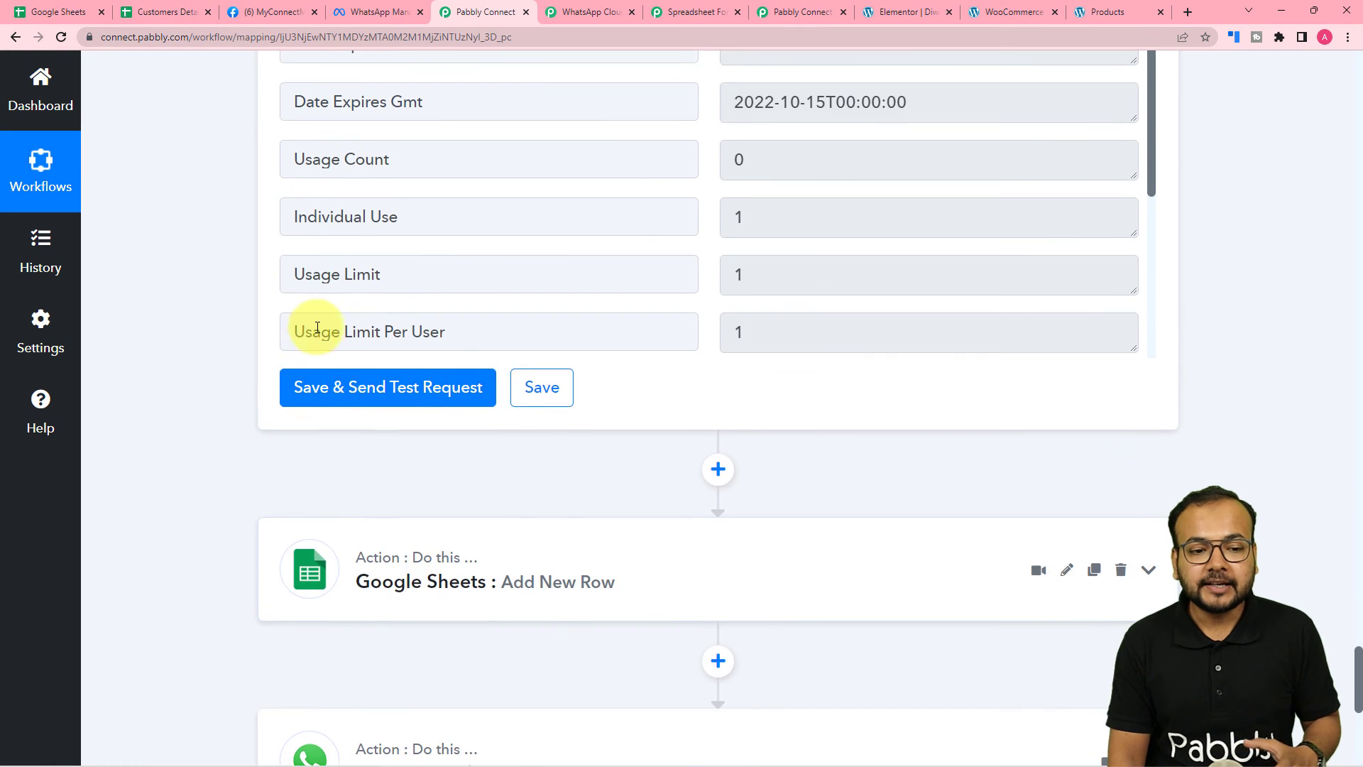
{"action": "scroll", "coordinate": [539, 364], "scroll_direction": "up", "scroll_amount": 10}
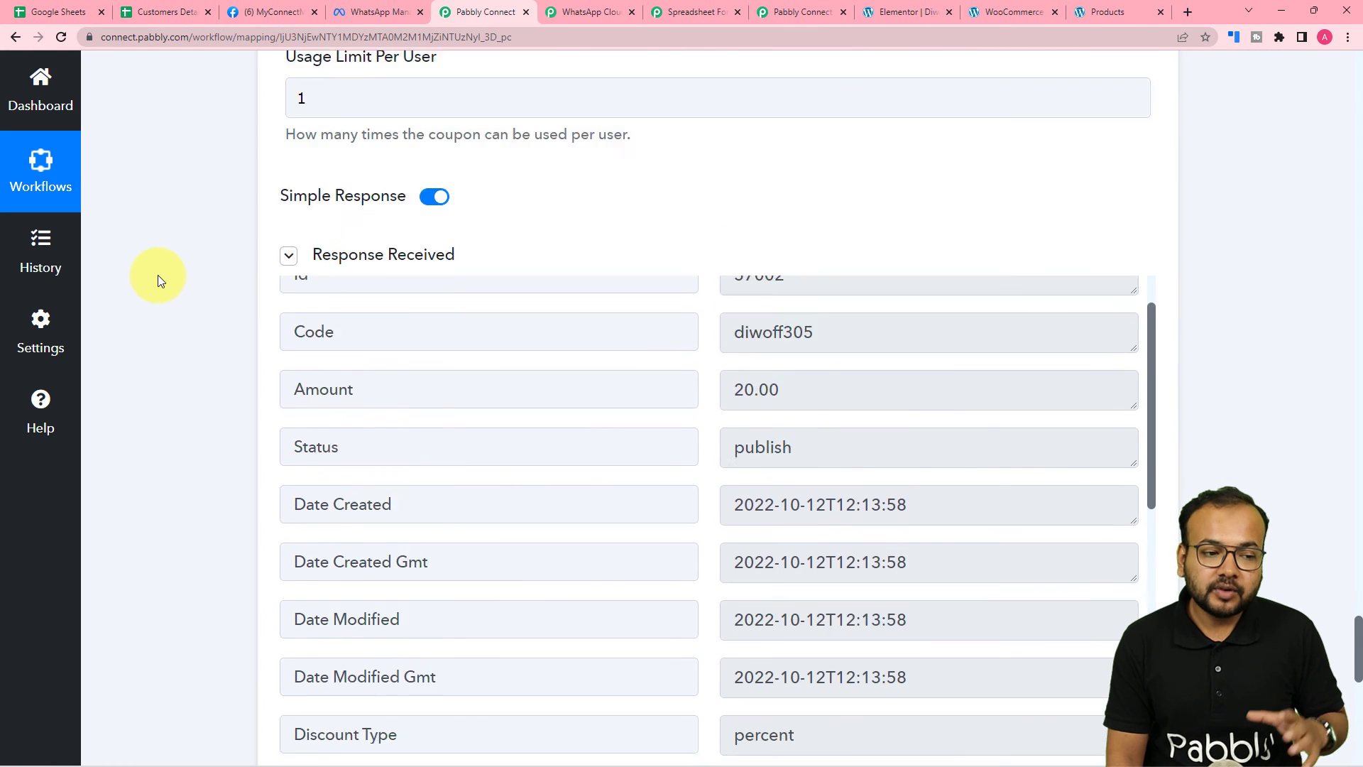
{"action": "scroll", "coordinate": [160, 276], "scroll_direction": "up", "scroll_amount": 7}
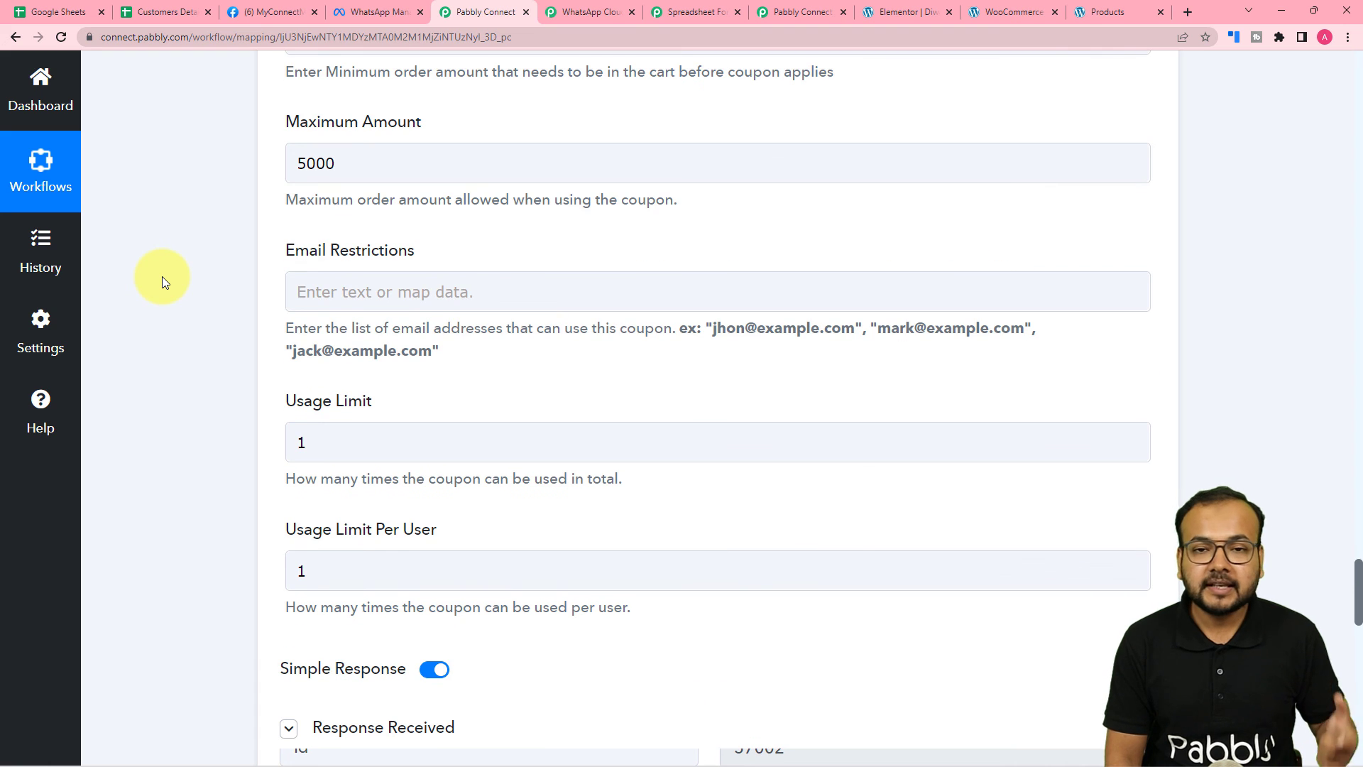